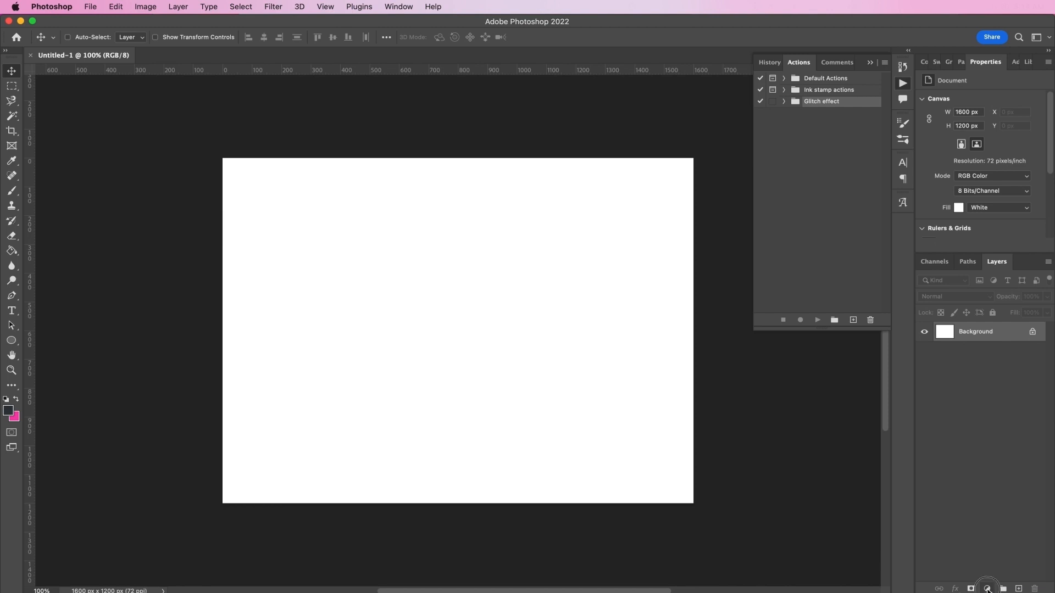
Add a dark navy Solid Color fill layer above the Background layer
click(982, 589)
click(991, 397)
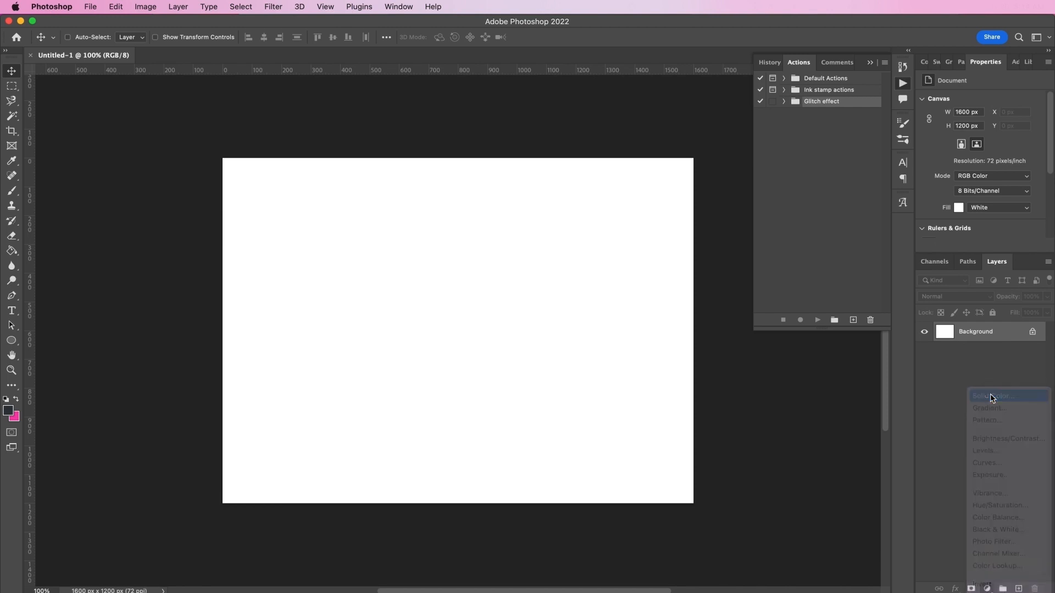
click(840, 378)
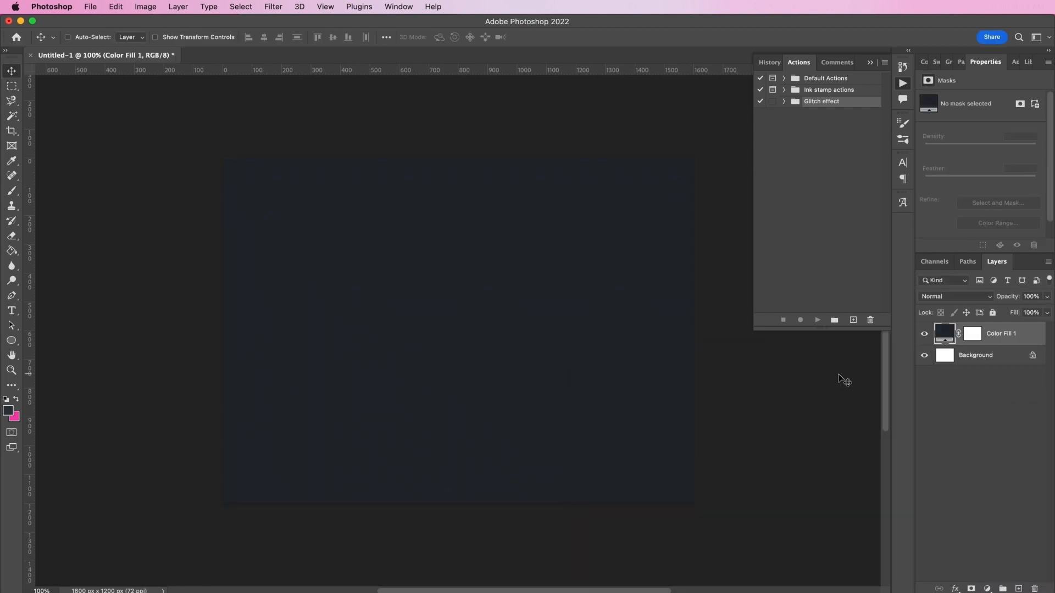
Add a Gradient Overlay reset to its defaults to the color fill layer, with Linear Burn blending and 20% opacity
double_click(1037, 340)
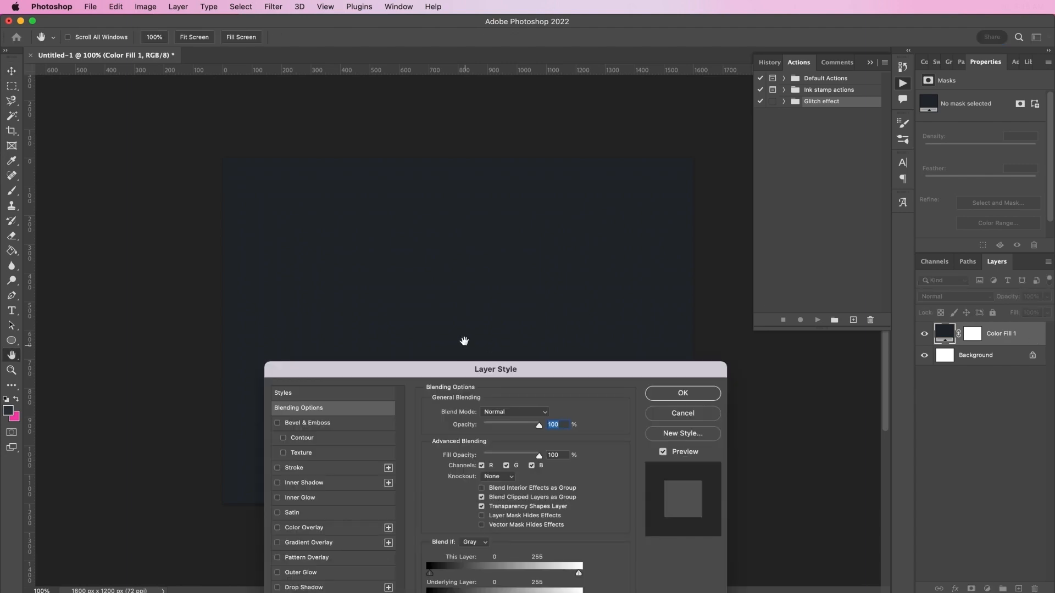
drag(456, 371, 417, 280)
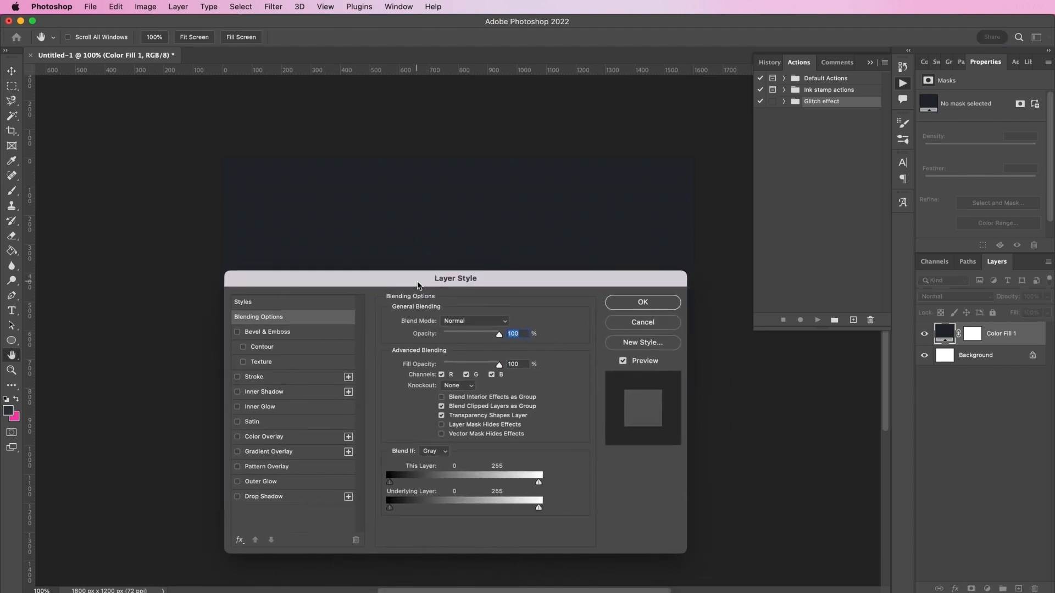
key(super+equal)
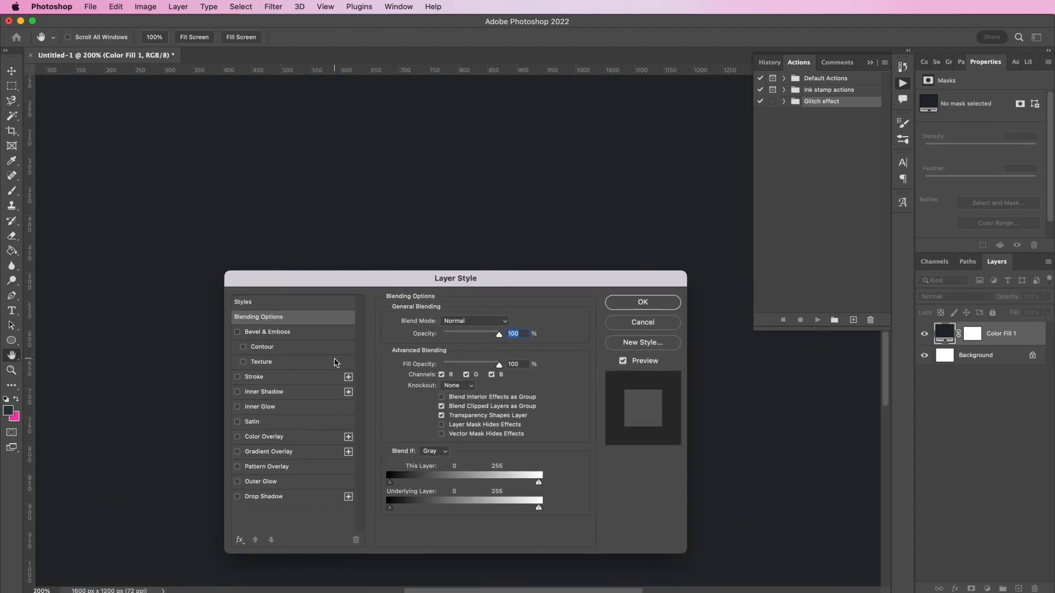
click(277, 455)
click(501, 433)
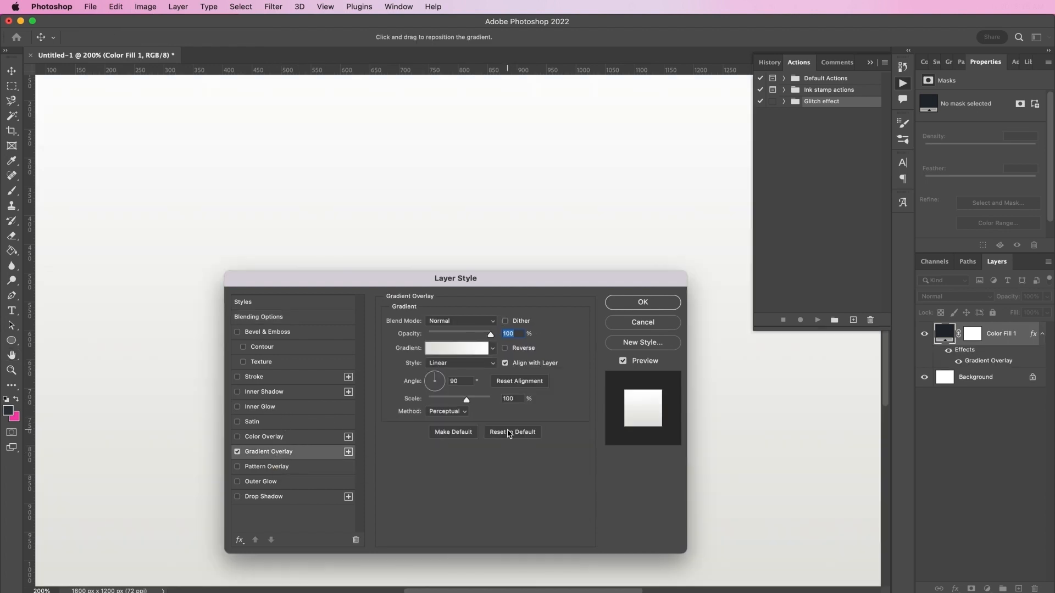
click(449, 324)
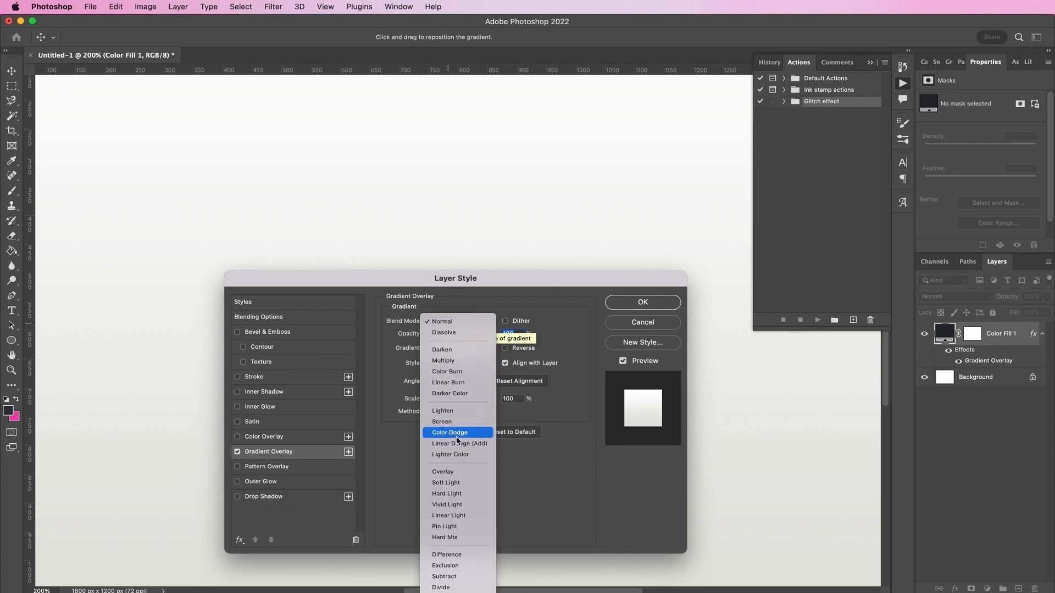
click(448, 383)
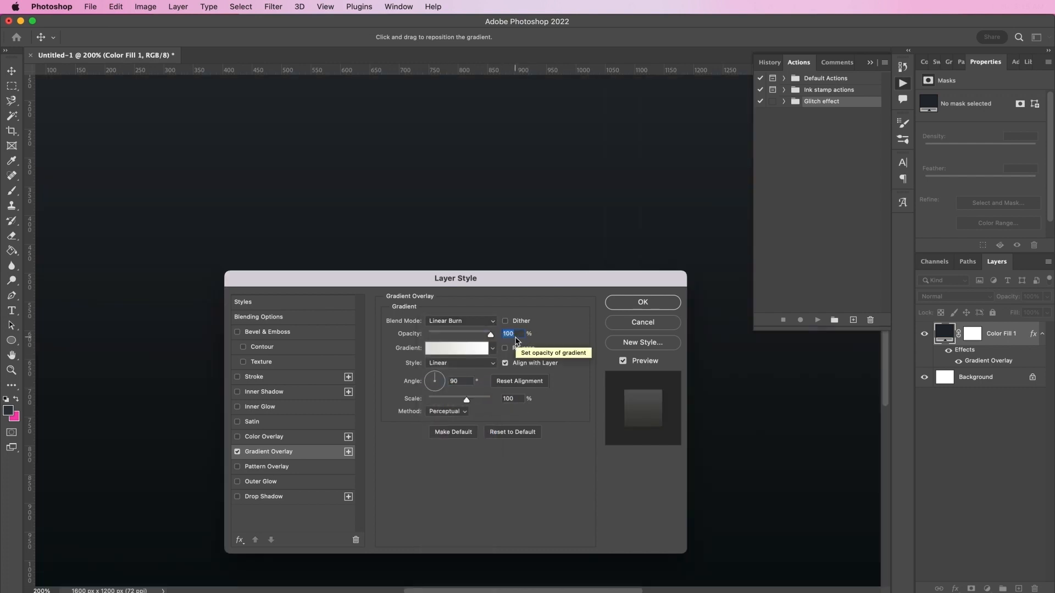
text(20)
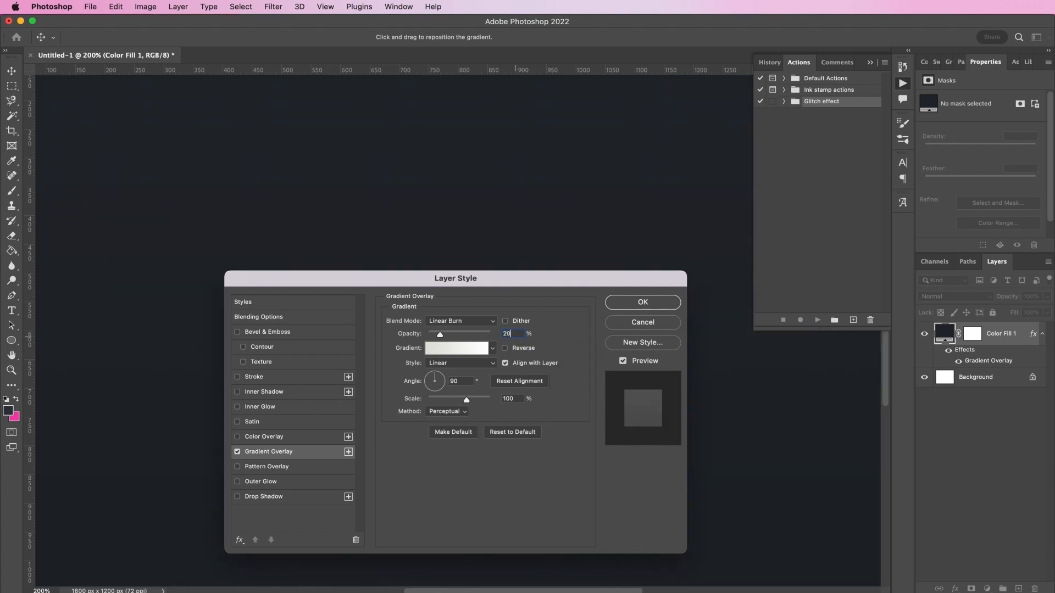
Set the overlay gradient's start stop to ffffff and its end stop to ababab
click(454, 349)
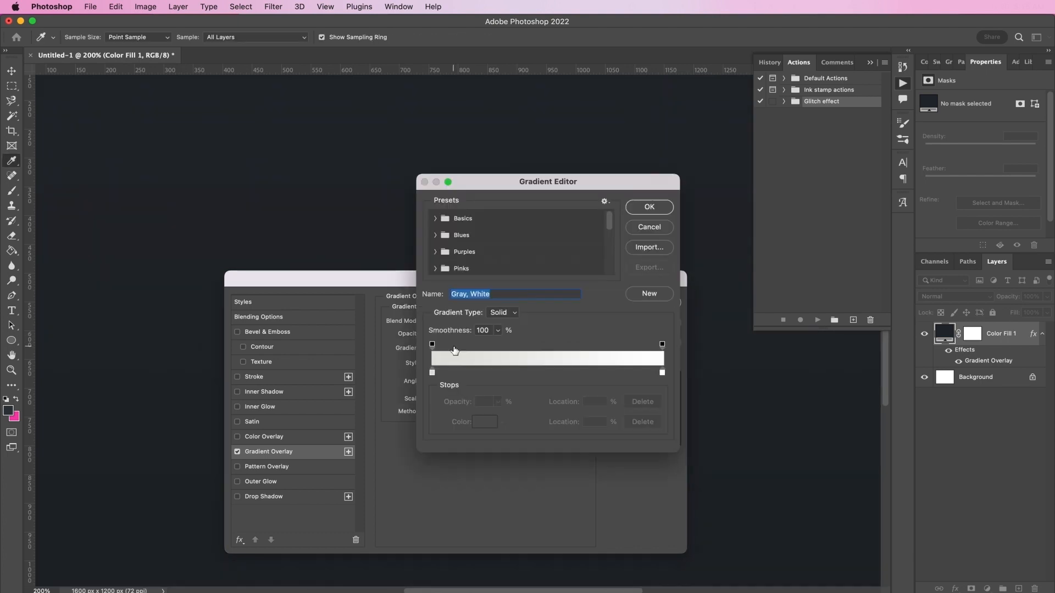
click(432, 372)
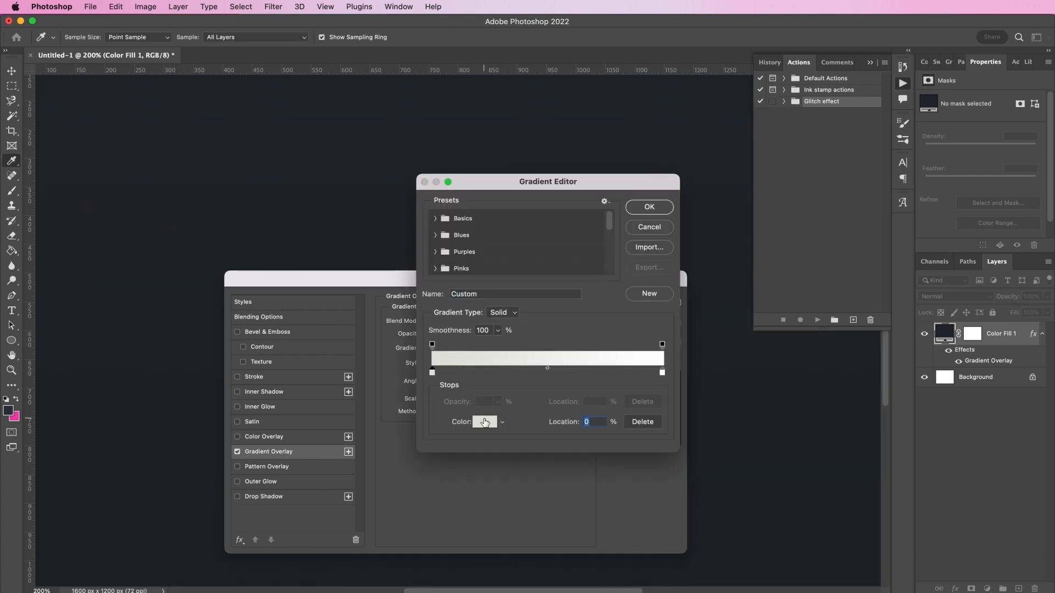
click(485, 422)
text(ffffff)
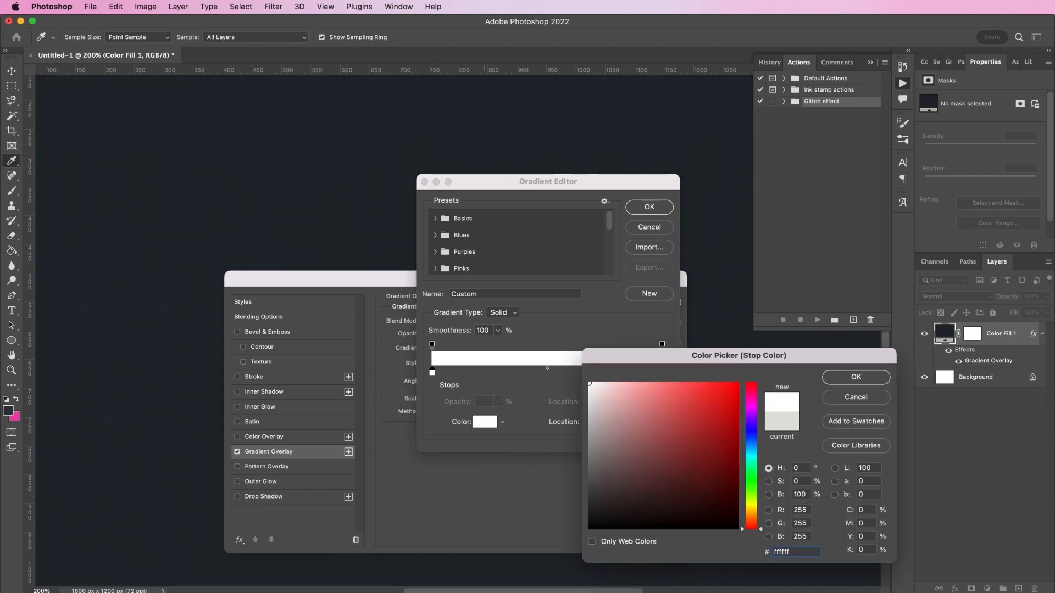
key(Return)
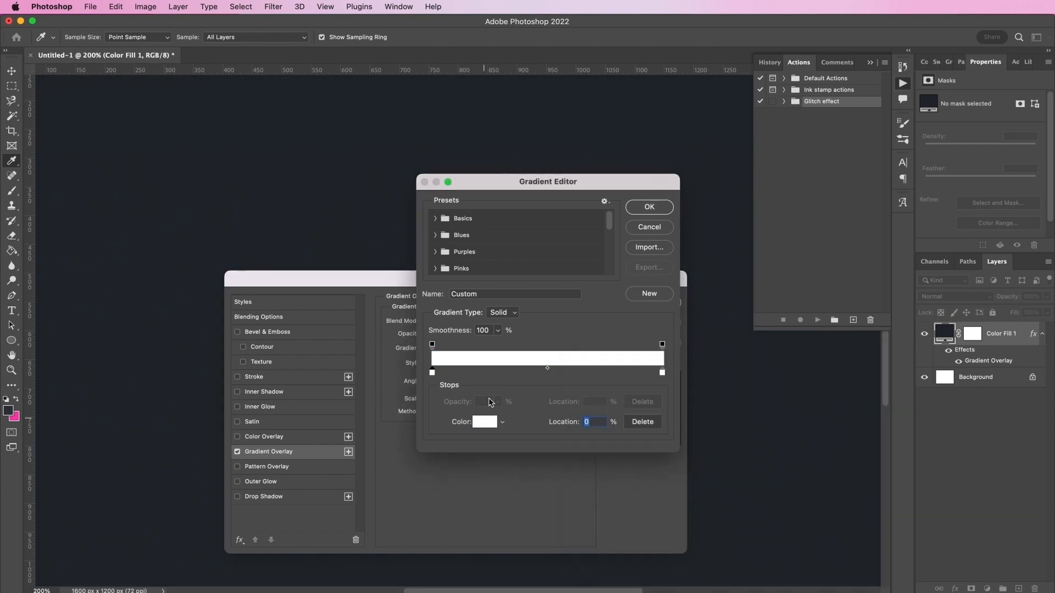
click(662, 374)
click(486, 423)
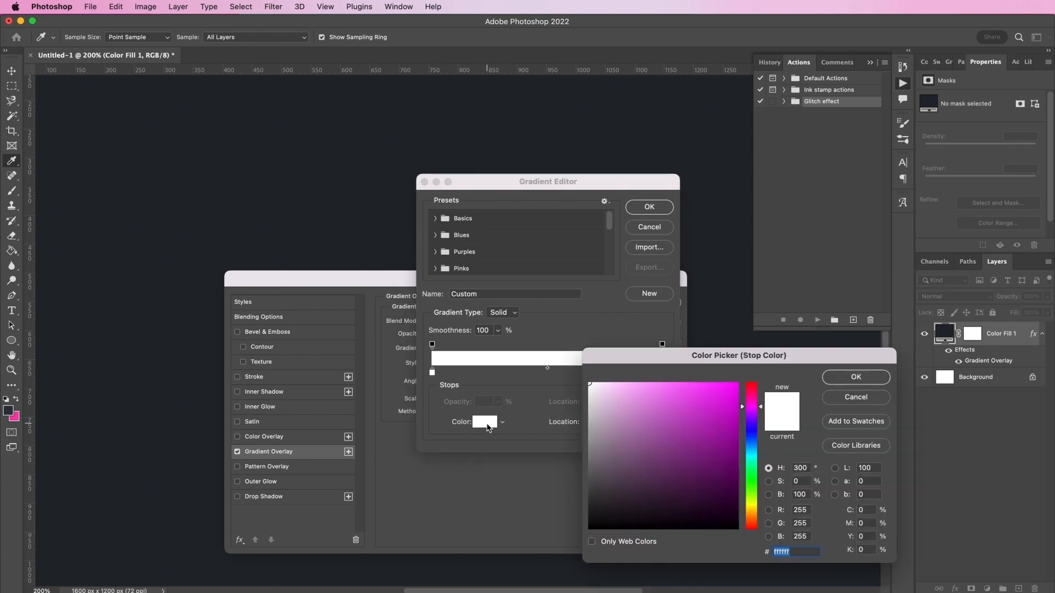
text(ababab)
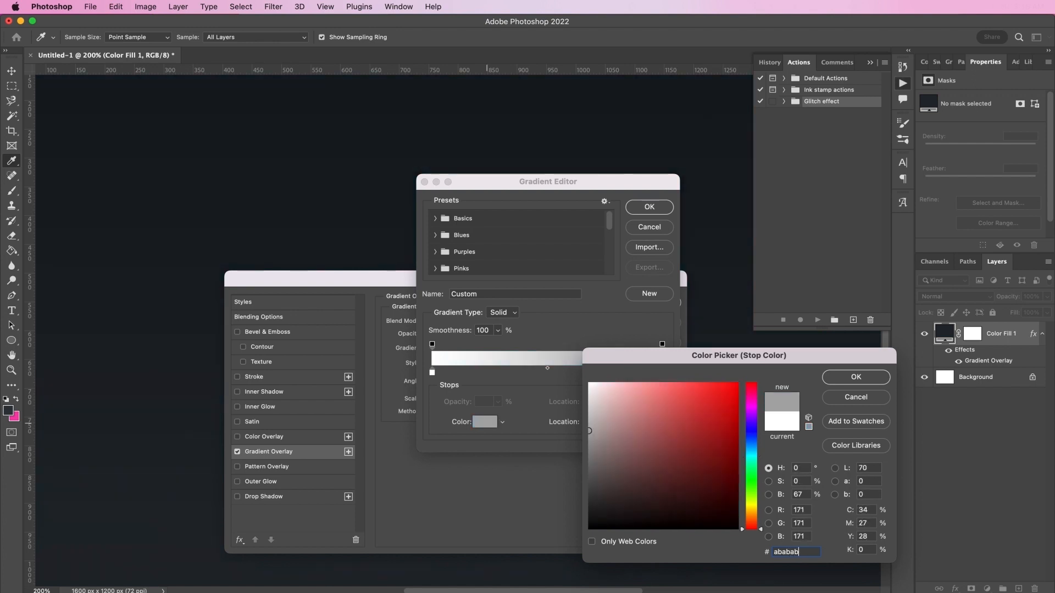
key(Return)
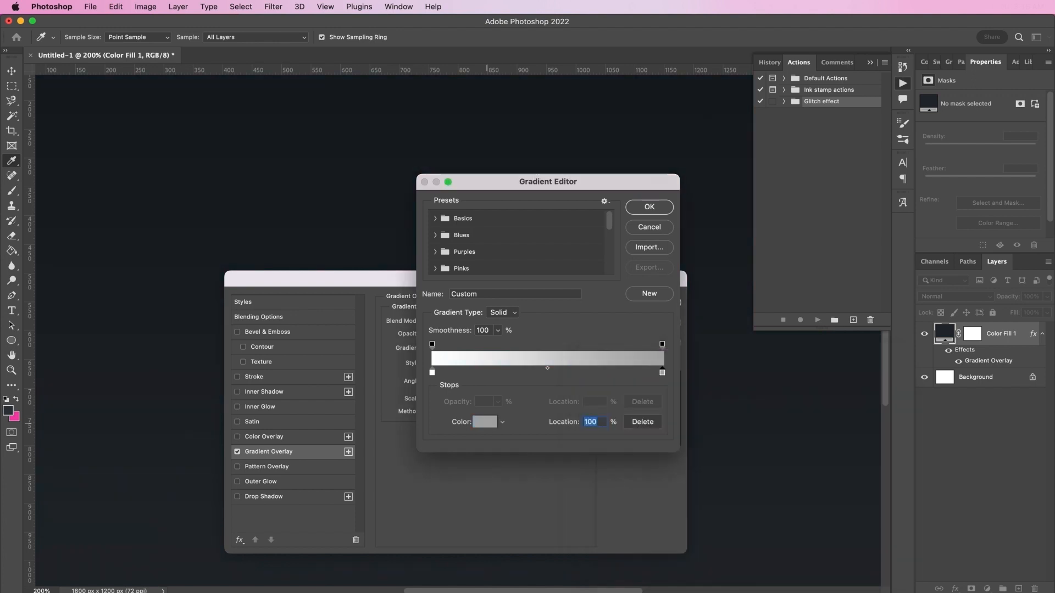
key(Return)
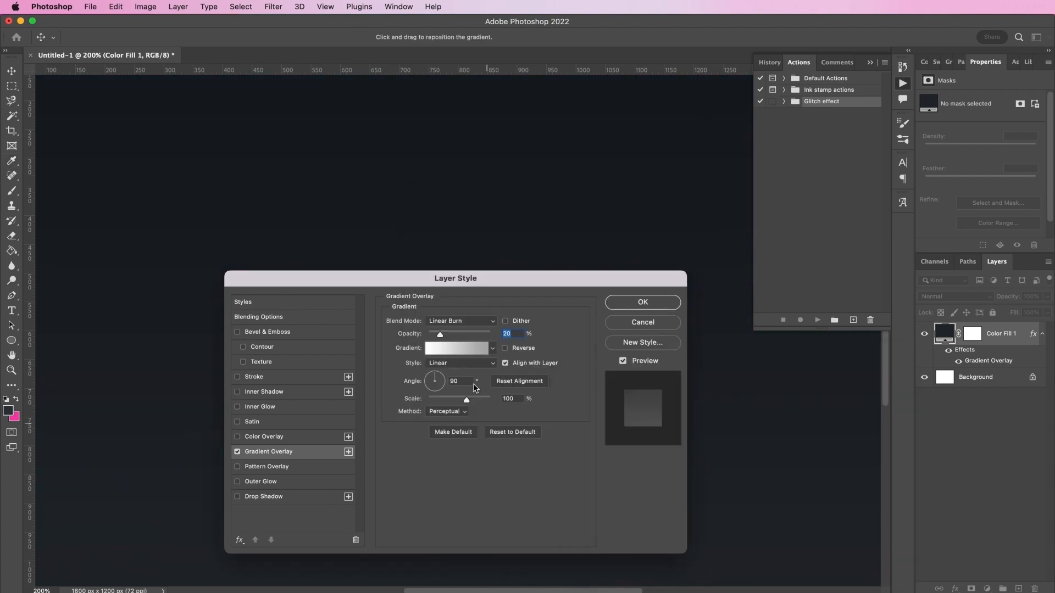
Set the Gradient Overlay's scale to 150% and its style to Radial, and apply the layer style
double_click(514, 398)
text(150)
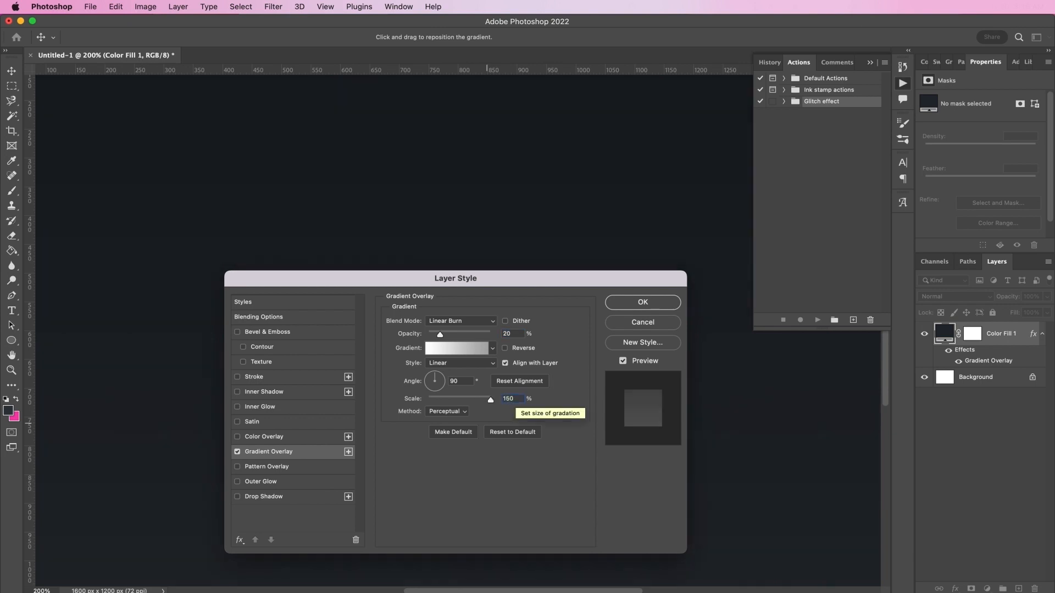
click(461, 363)
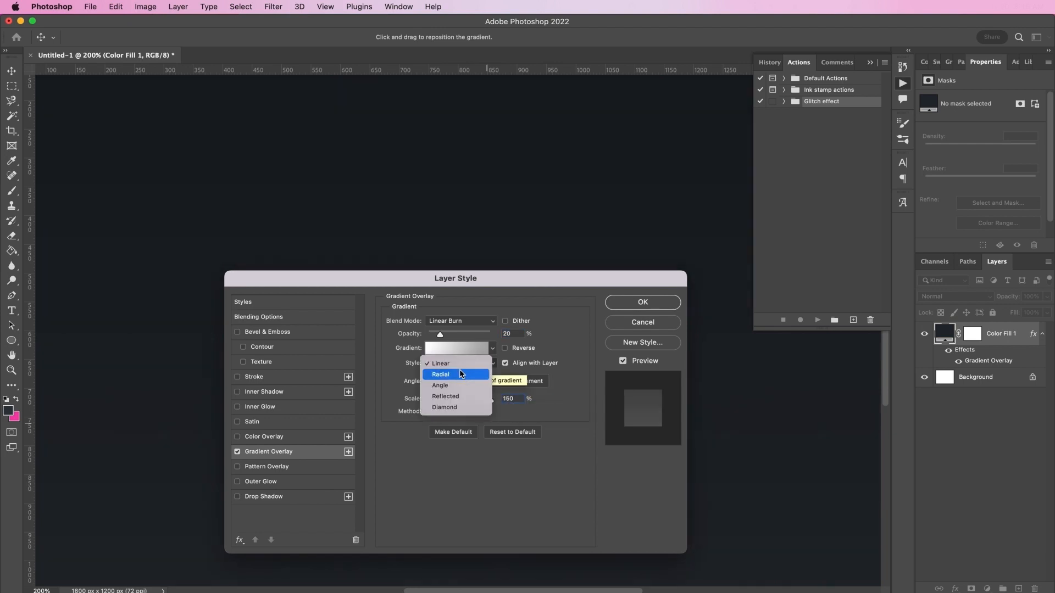
click(460, 373)
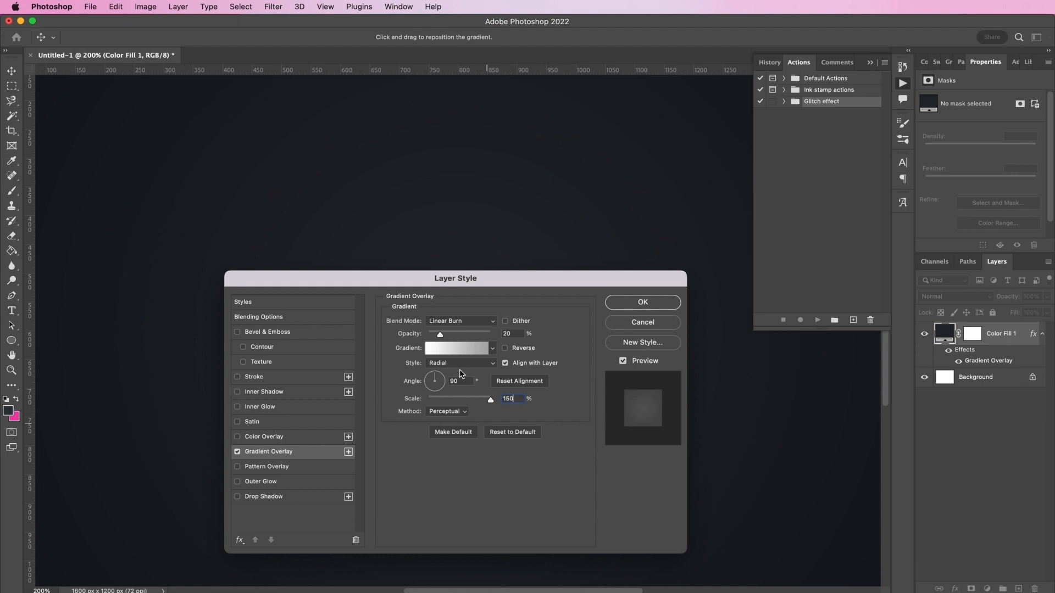
click(643, 304)
key(super+minus)
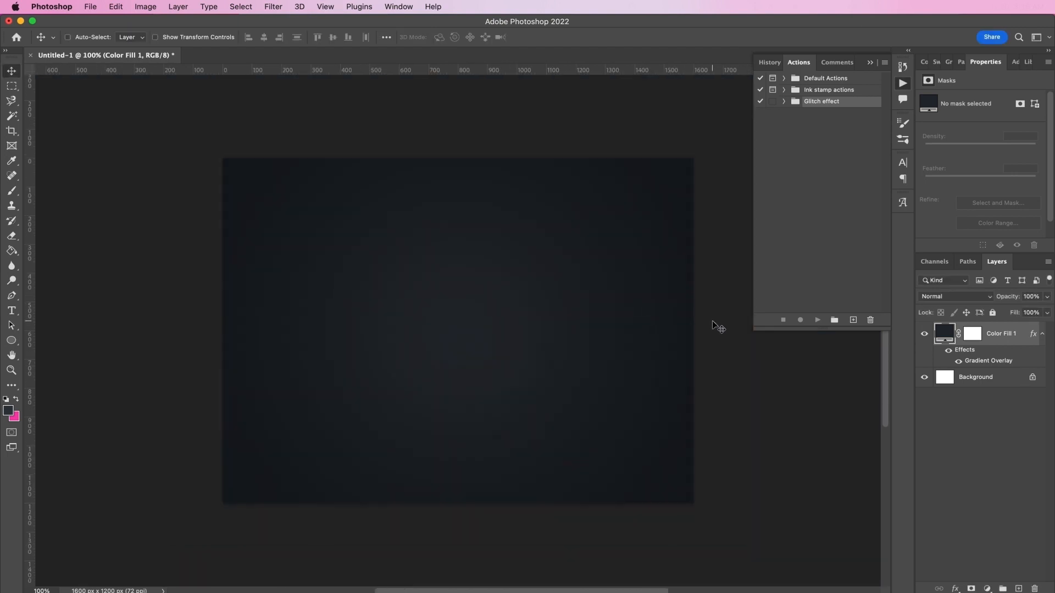
Place the distressed metal texture JPEG as a linked file and scale it to about 170% so it covers the whole canvas
click(91, 6)
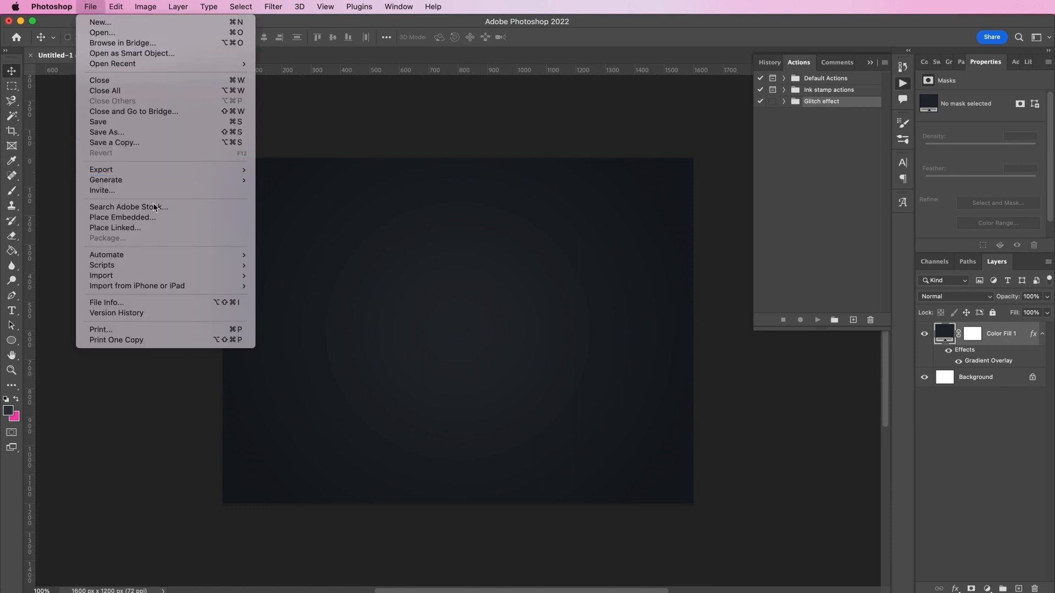
click(170, 229)
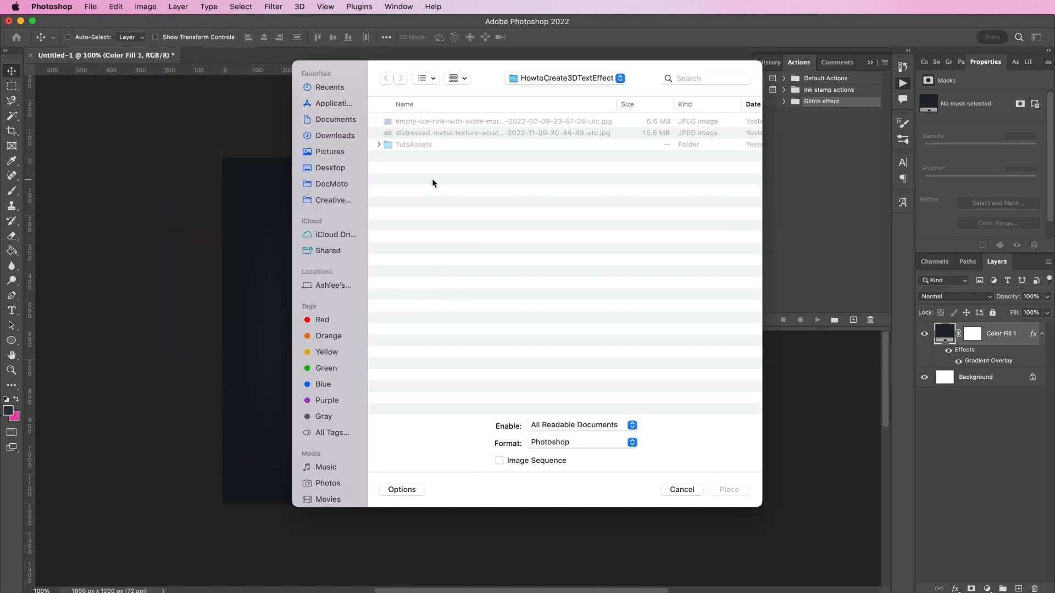
double_click(432, 133)
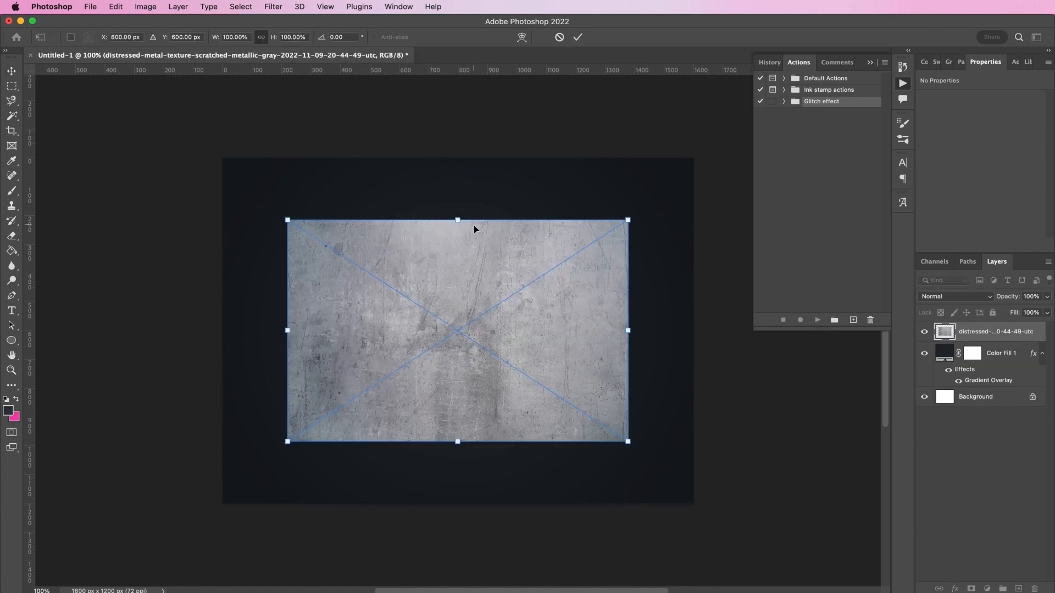
drag(462, 222, 458, 137)
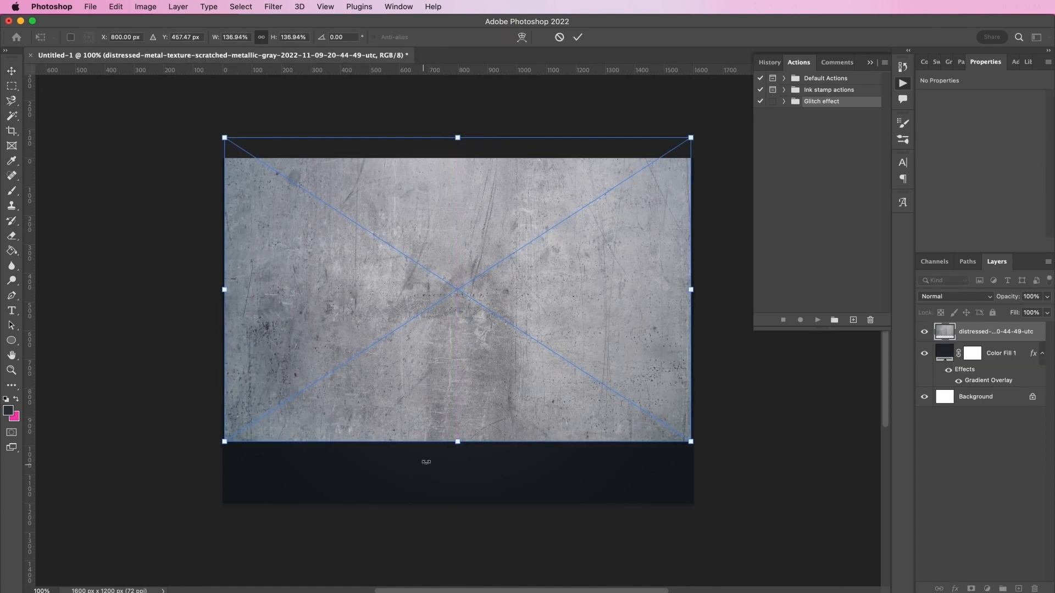
drag(459, 440, 458, 515)
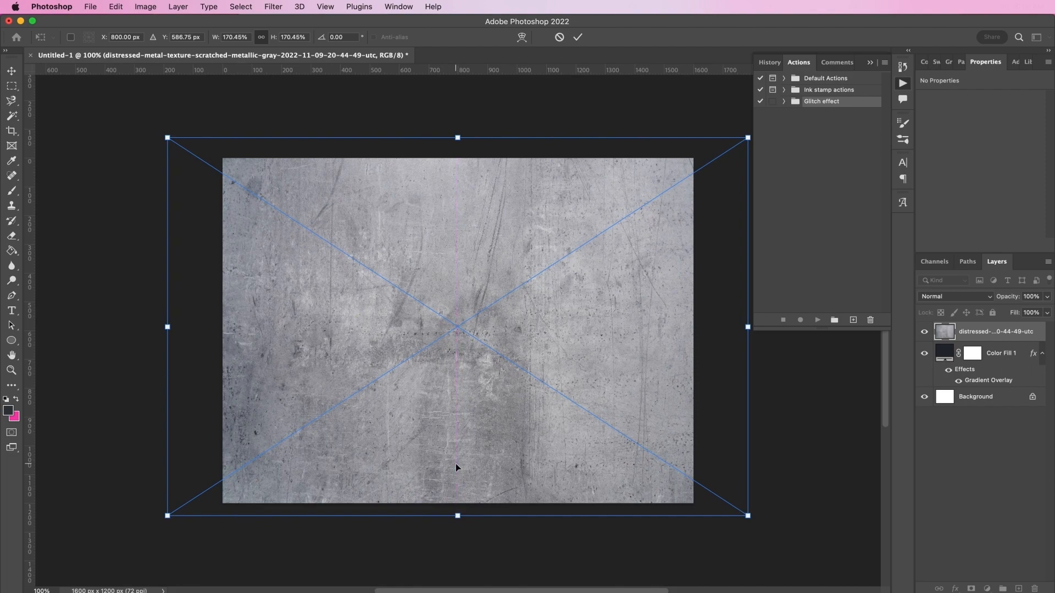
key(Return)
Set the metal texture layer to Soft Light blending at 40% opacity
click(964, 297)
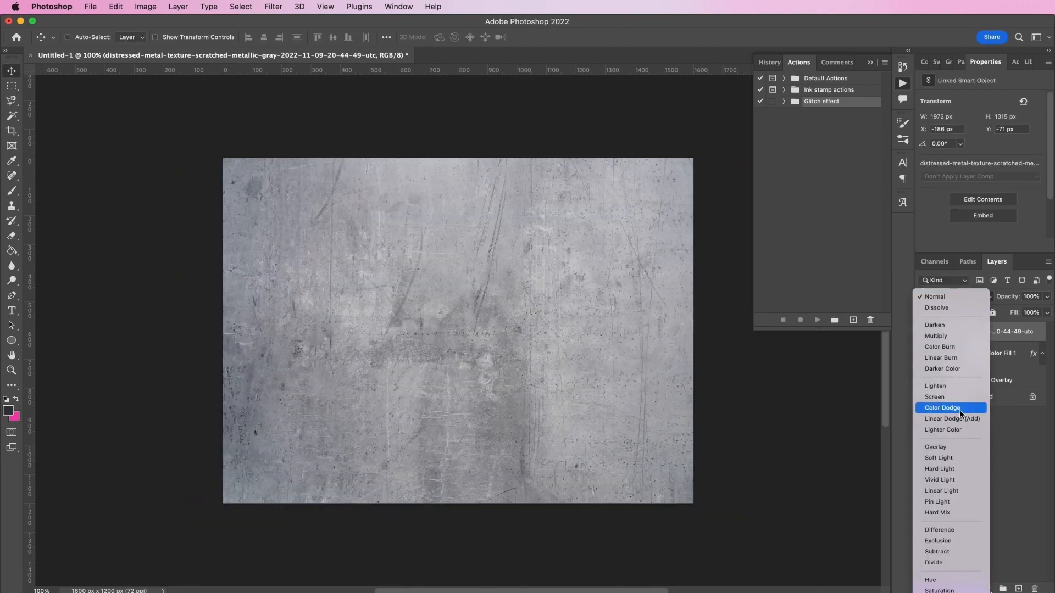
click(955, 458)
click(1032, 297)
text(40)
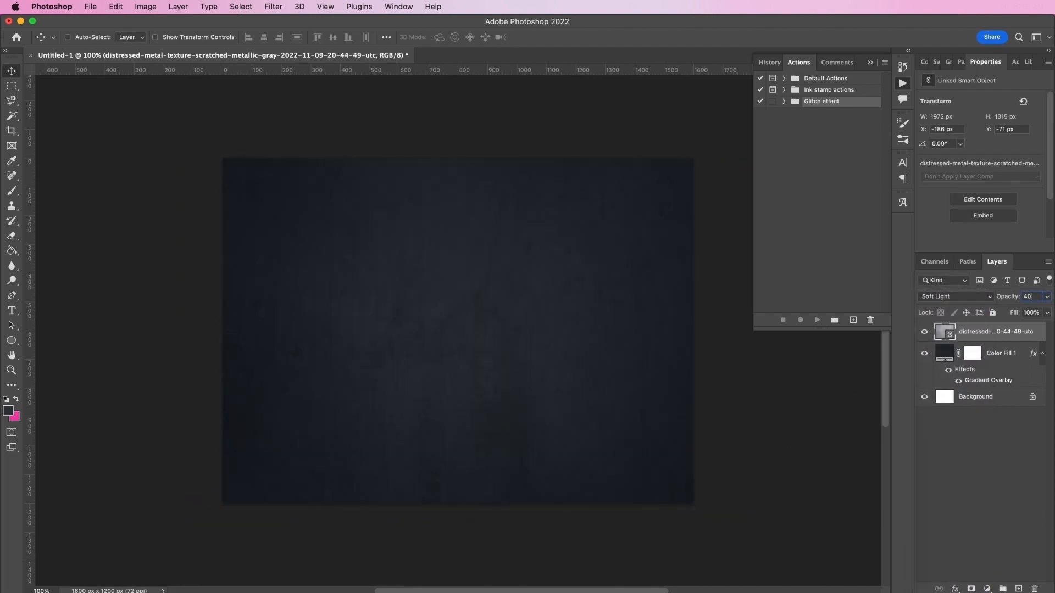
key(Return)
Add the center-aligned text OUT in orange 400 pt Hugein and position it in the middle of the canvas
click(11, 311)
click(387, 317)
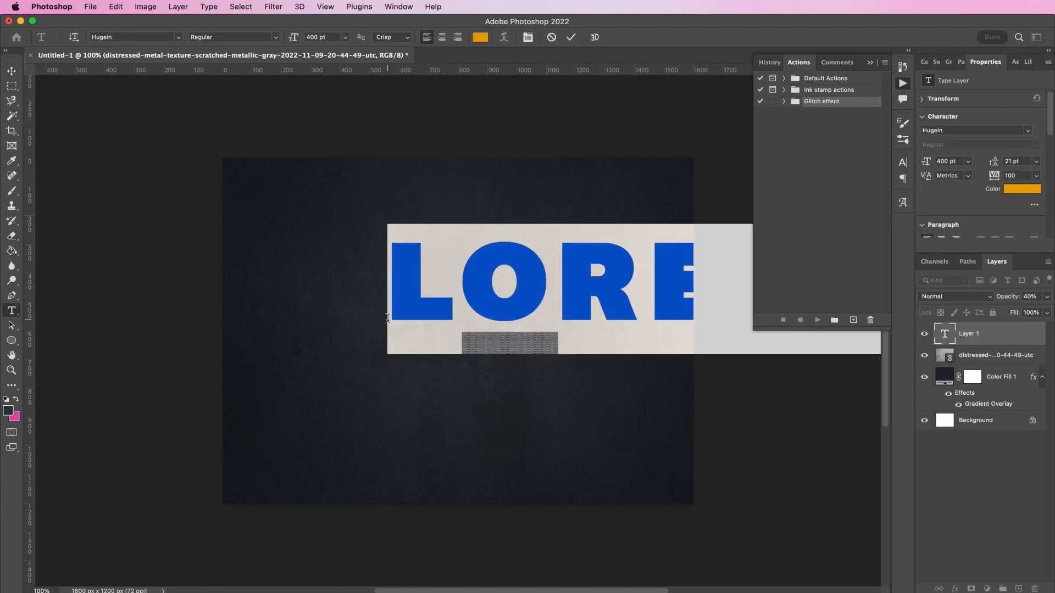
text(OUT)
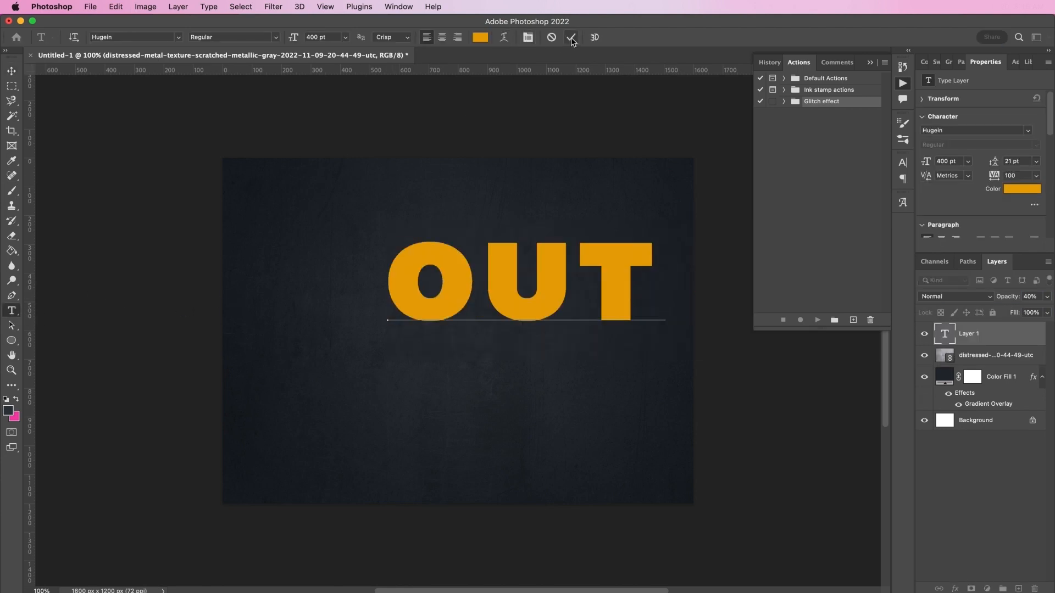
click(442, 37)
click(571, 37)
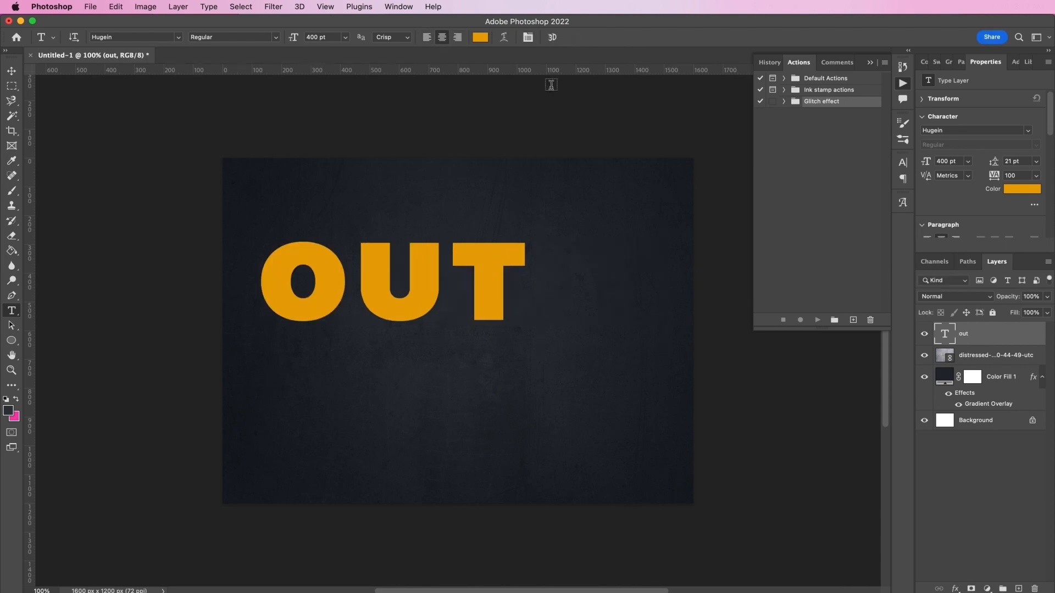
key(v)
drag(438, 271, 493, 330)
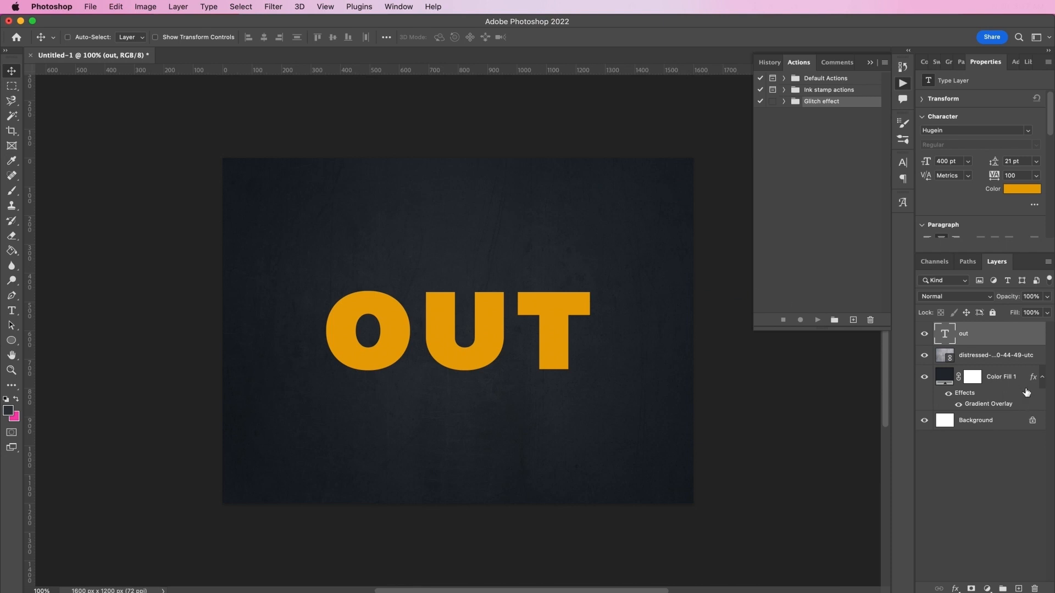
Rename the out type layer as Text
double_click(964, 334)
text(Text)
key(Return)
Convert the Text layer to a Smart Object and duplicate it
right_click(985, 333)
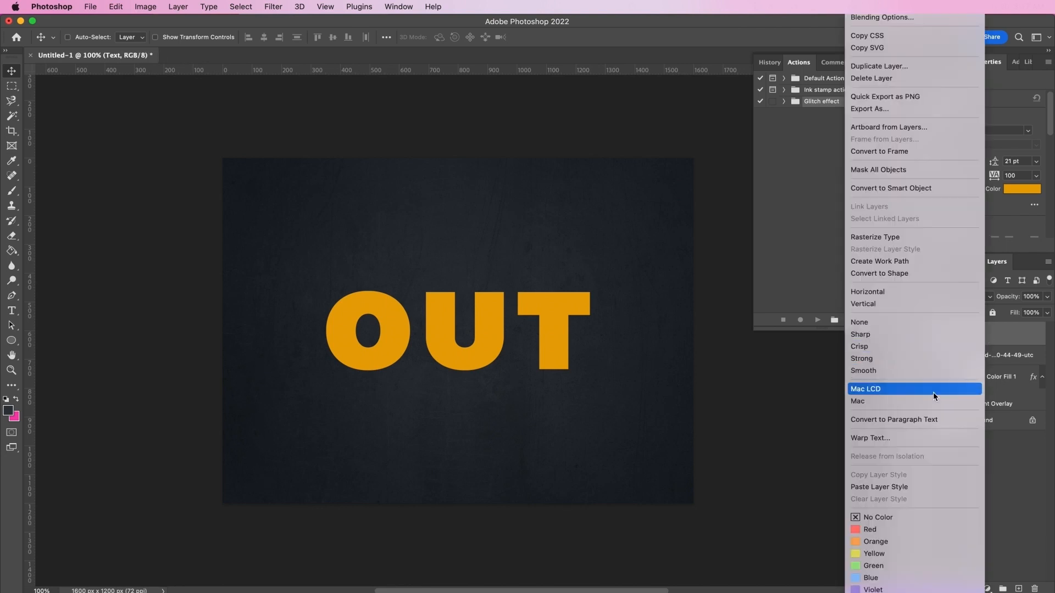
click(876, 188)
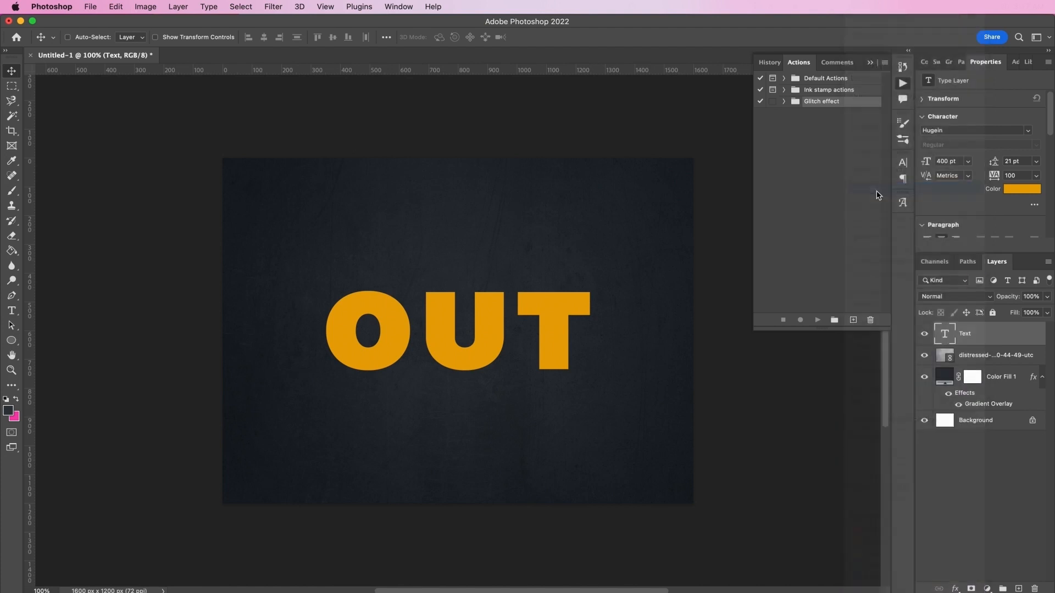
key(super+j)
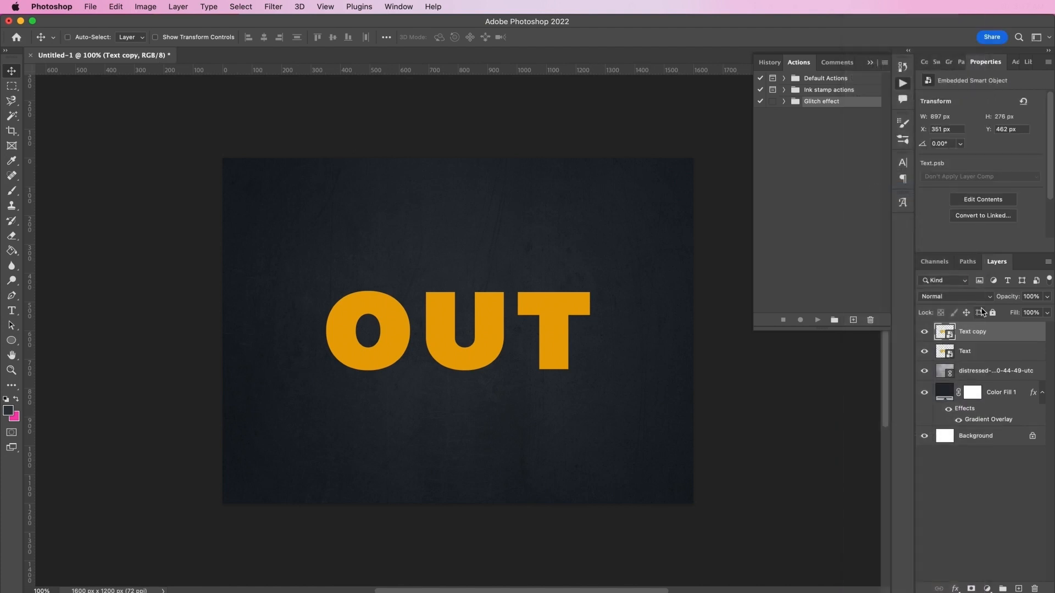
Move the Text copy layer below the Text layer and hide the Text layer
drag(984, 337, 985, 360)
click(926, 333)
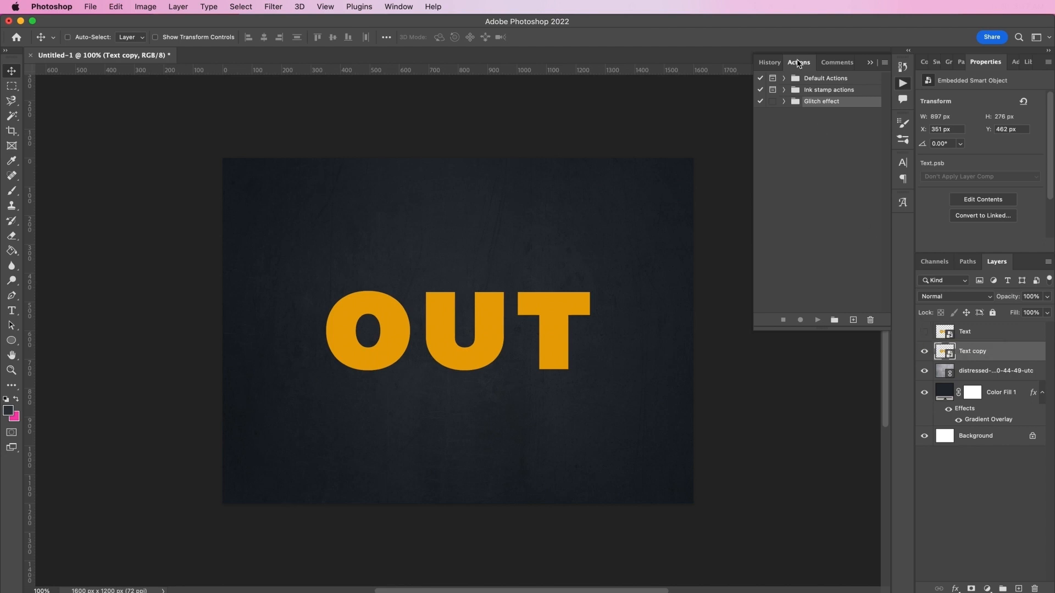
Create an action set named Extrusion and start recording a new action named Action in it
click(834, 321)
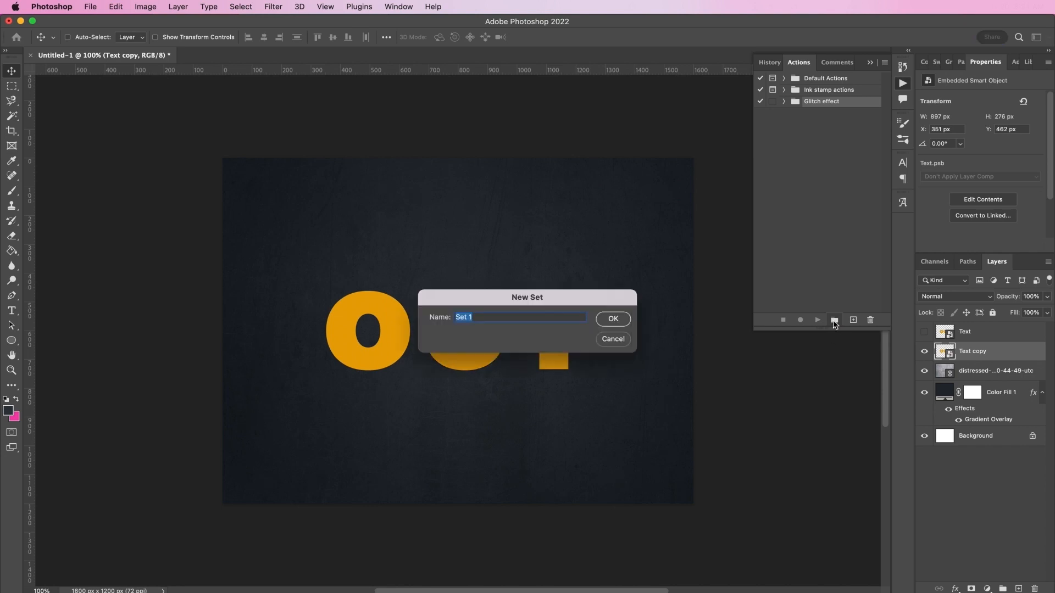
text(Extrusion)
key(Return)
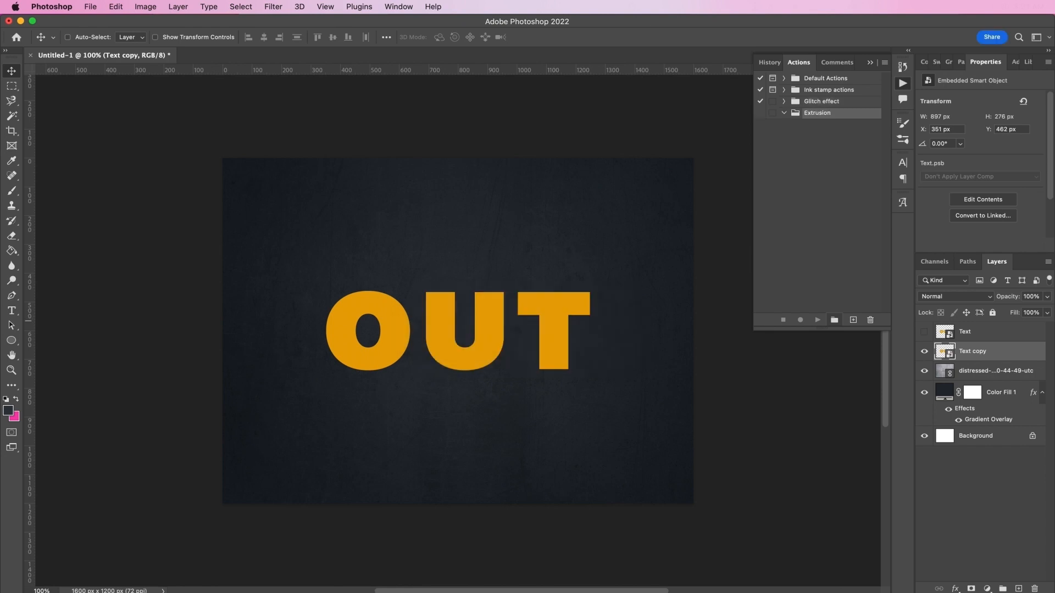
click(853, 320)
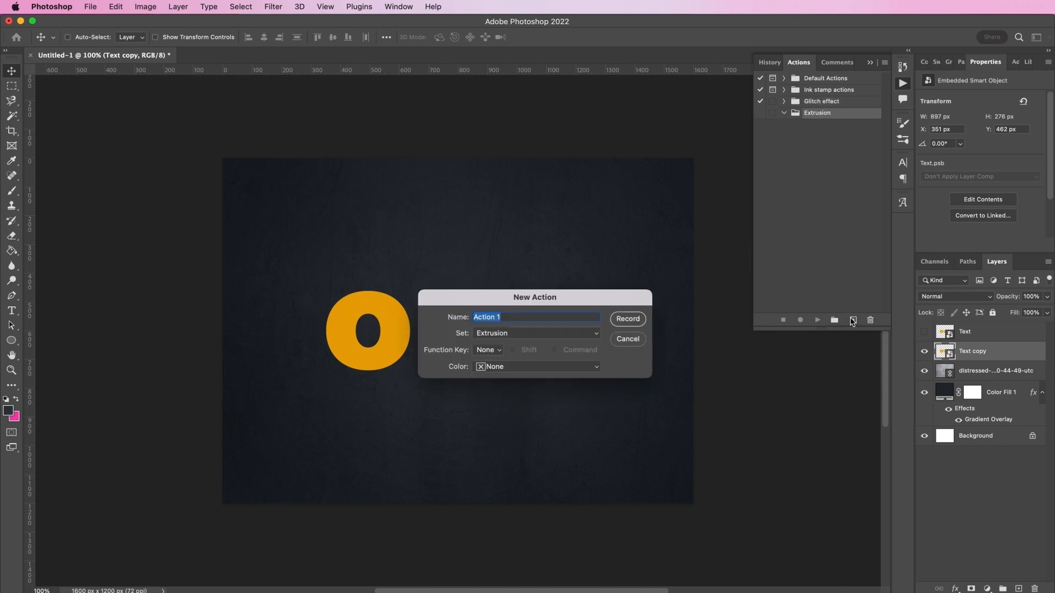
key(Right)
key(BackSpace)
key(BackSpace)
key(Return)
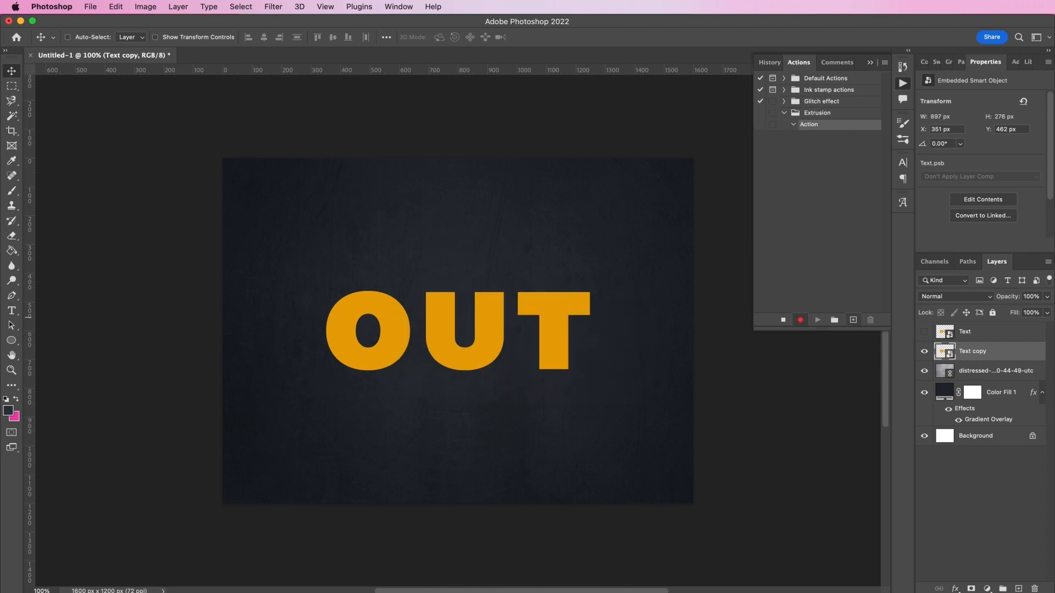
Record duplicating the Text copy layer and shifting the duplicate 2 px right and 2 px down with a transform, and stop recording
drag(998, 350, 1018, 589)
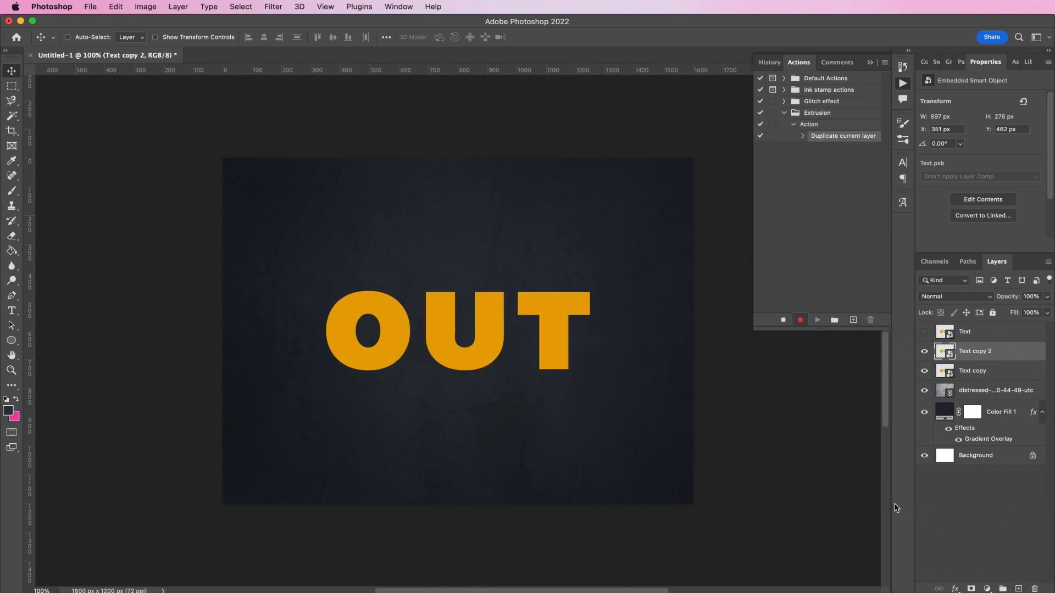
click(116, 7)
click(196, 250)
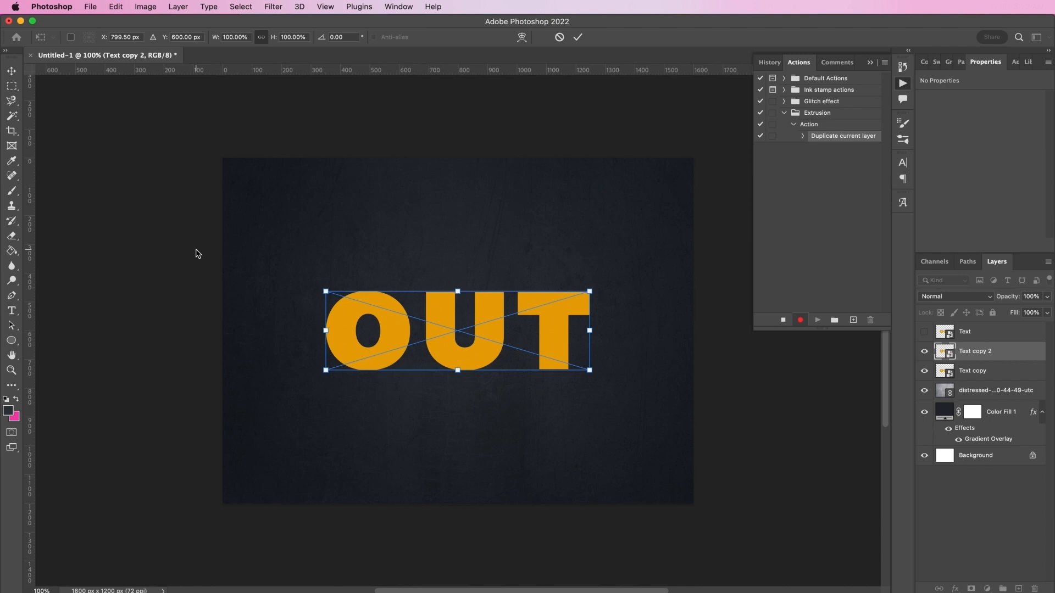
click(577, 37)
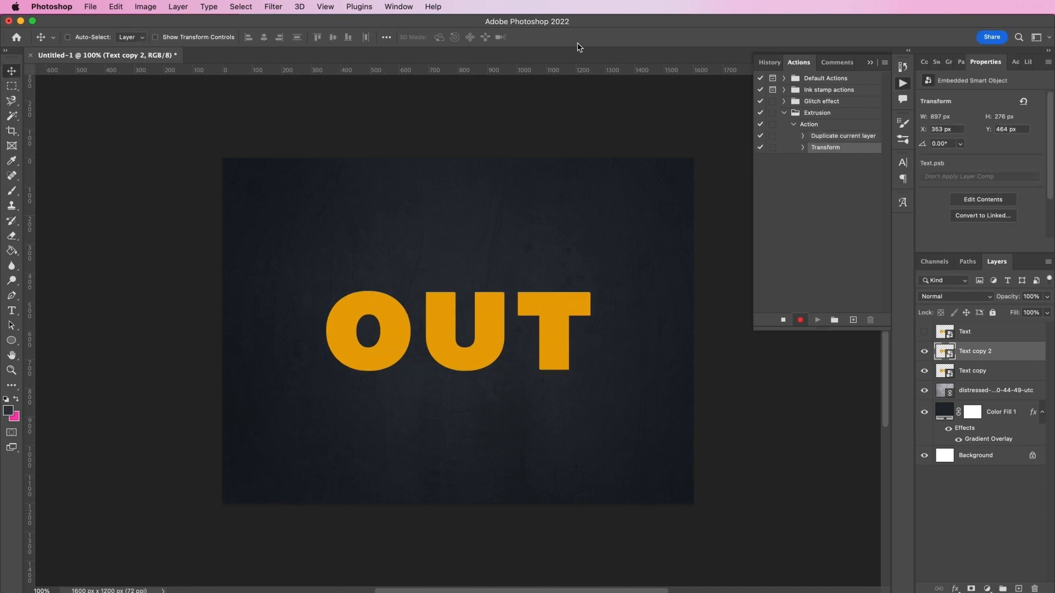
click(783, 321)
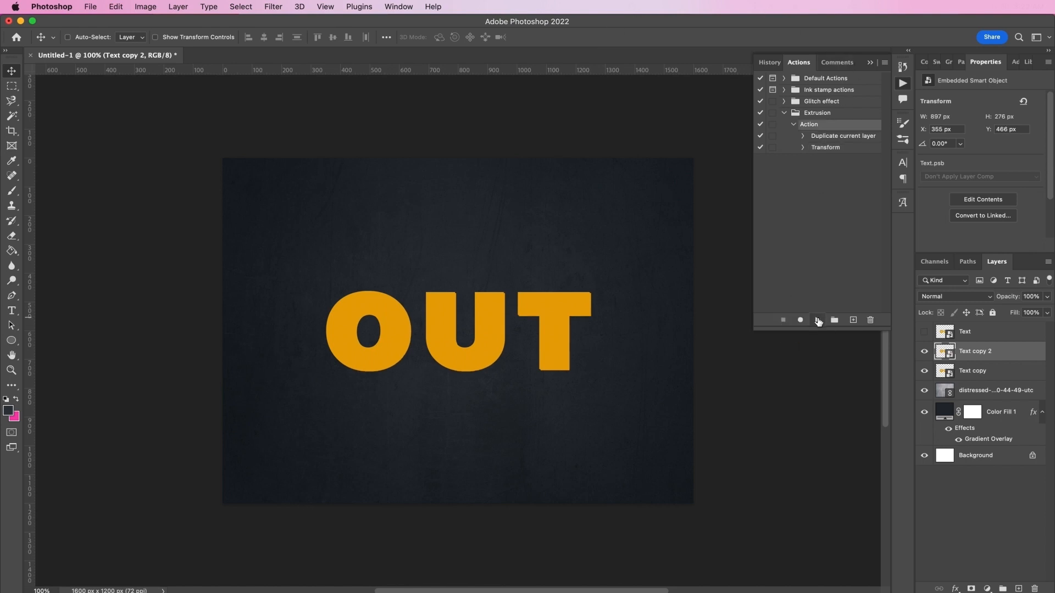
Run the recorded action ten times to build a stack of offset copies up to Text copy 12
click(818, 320)
click(817, 320)
click(818, 321)
click(817, 321)
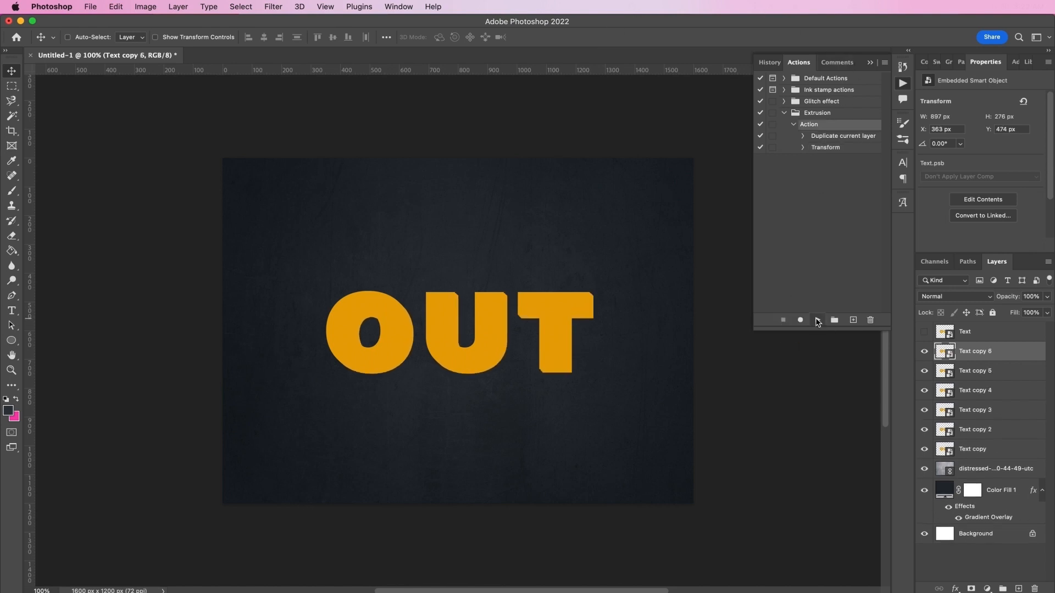
click(818, 320)
click(818, 320)
click(817, 320)
click(818, 320)
click(817, 320)
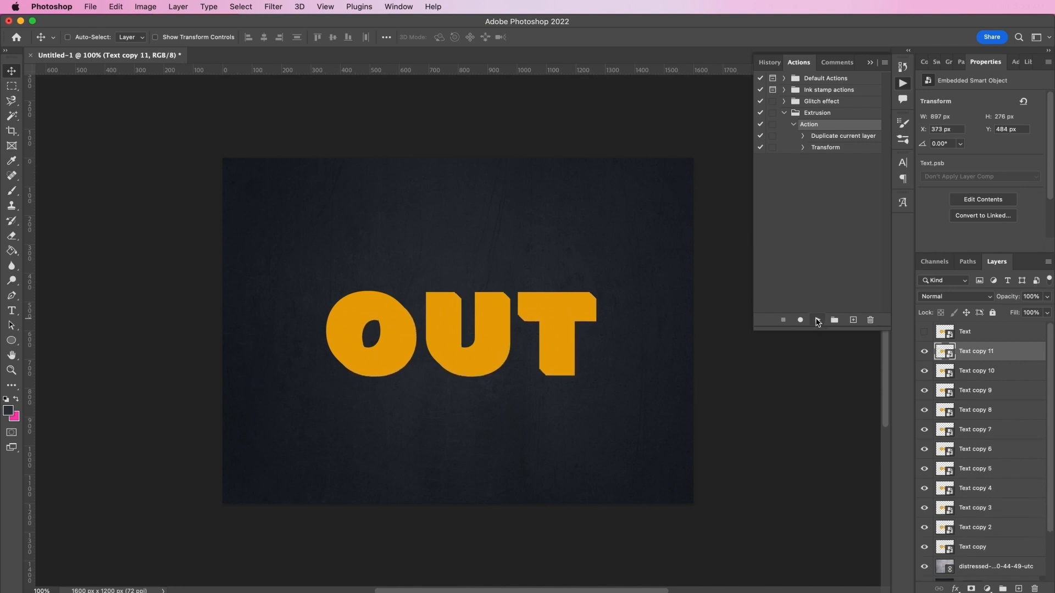
click(817, 320)
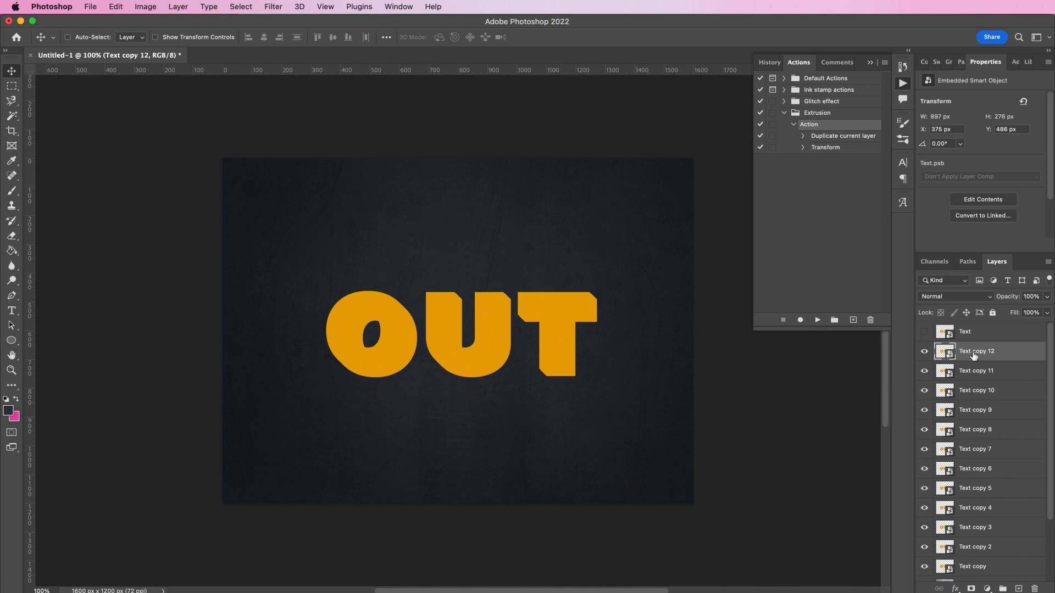
Select all layers from Text copy to Text copy 12 and reverse their stacking order
scroll(959, 471, down, 1)
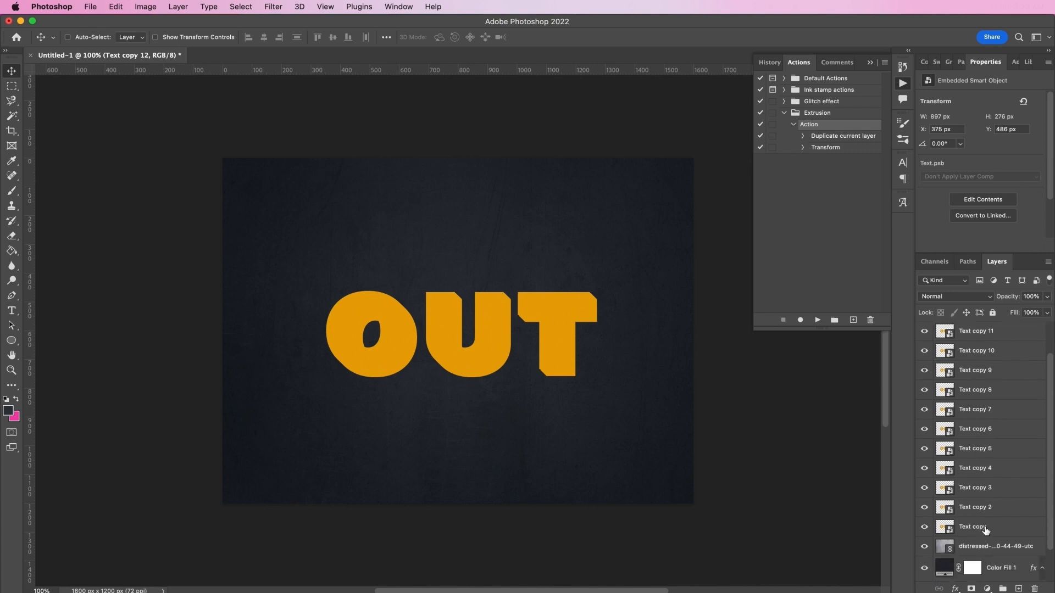
shift+click(987, 531)
scroll(987, 530, up, 1)
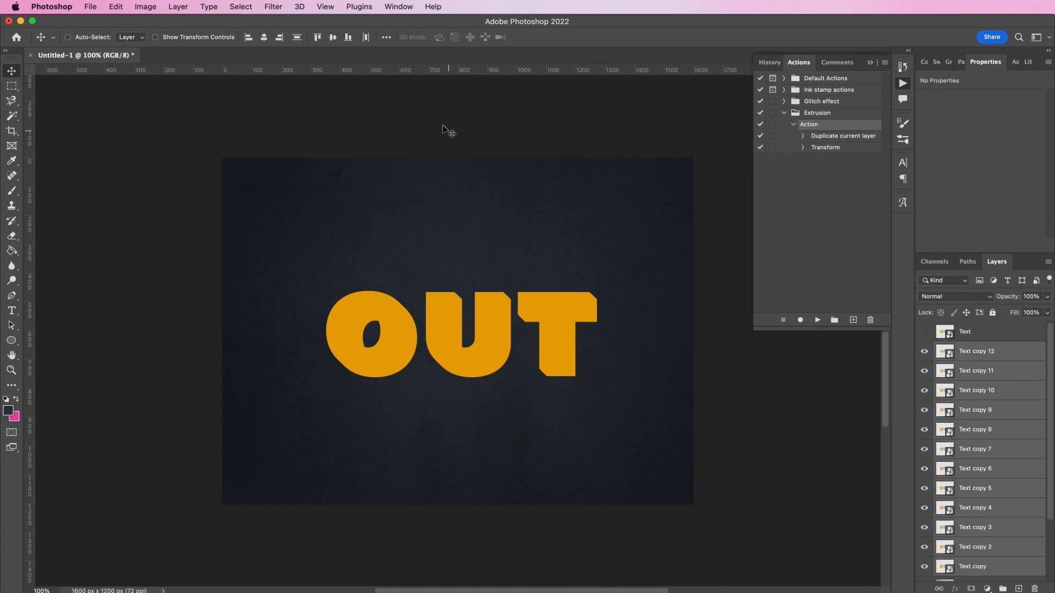
click(179, 7)
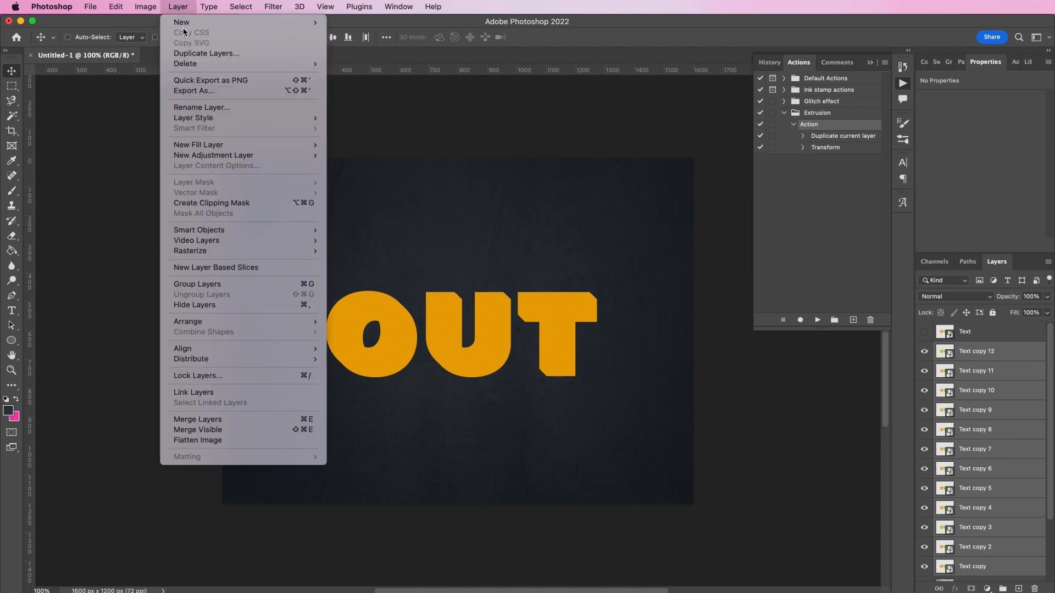
mouse_move(267, 323)
click(352, 363)
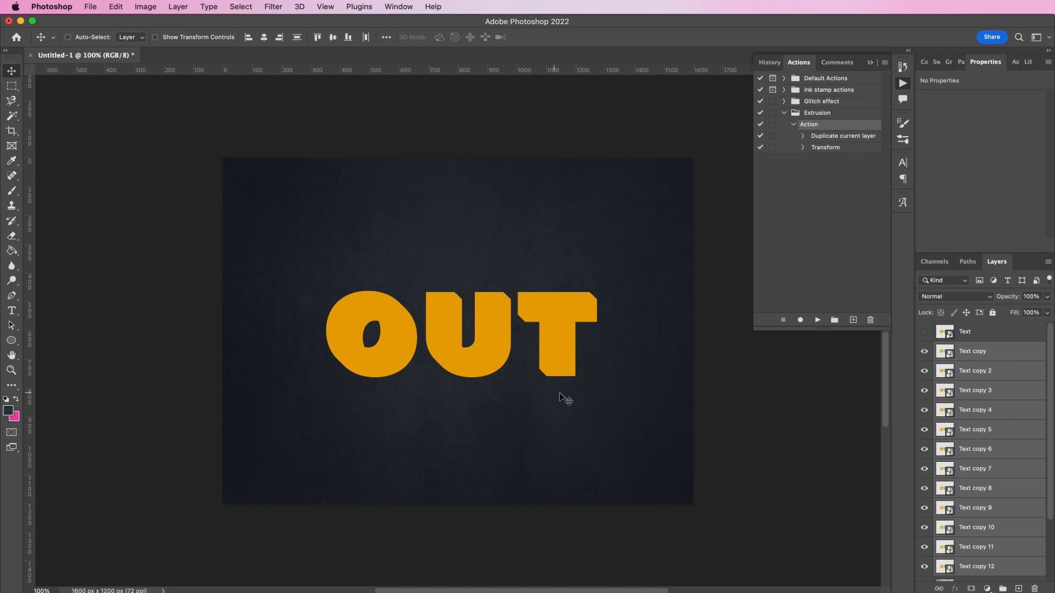
Group the layers Text copy 2 through Text copy 11 and name the group Extrusion
super+click(1003, 356)
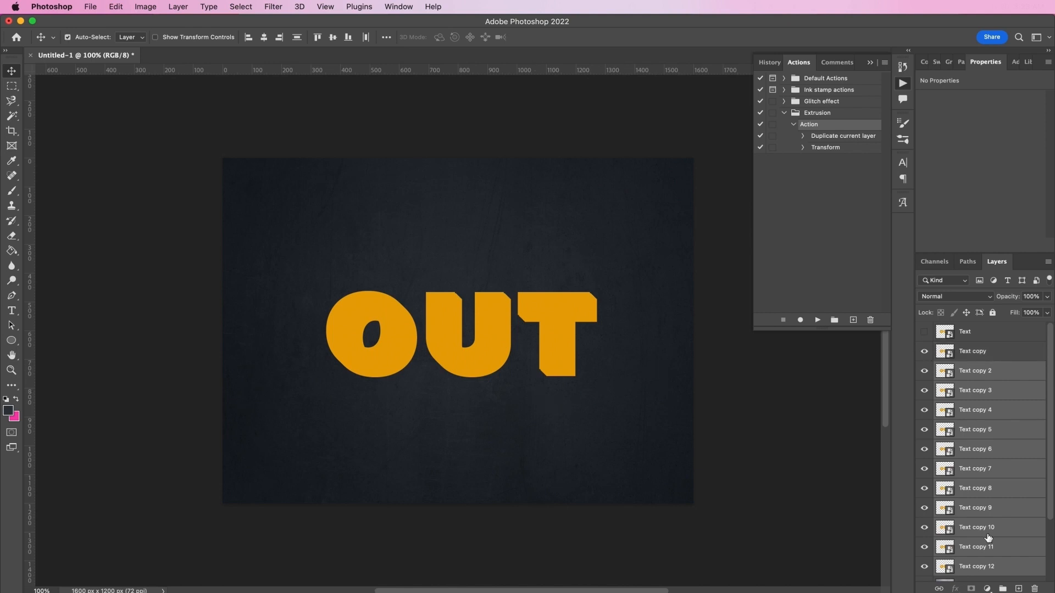
click(1003, 589)
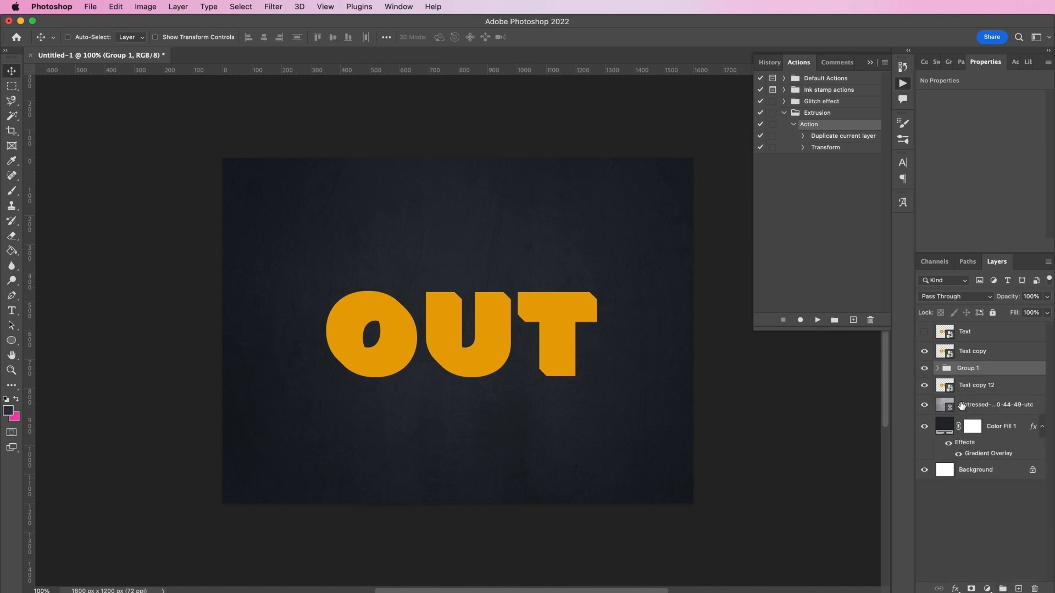
double_click(968, 368)
text(R)
text(xtrusion)
key(Return)
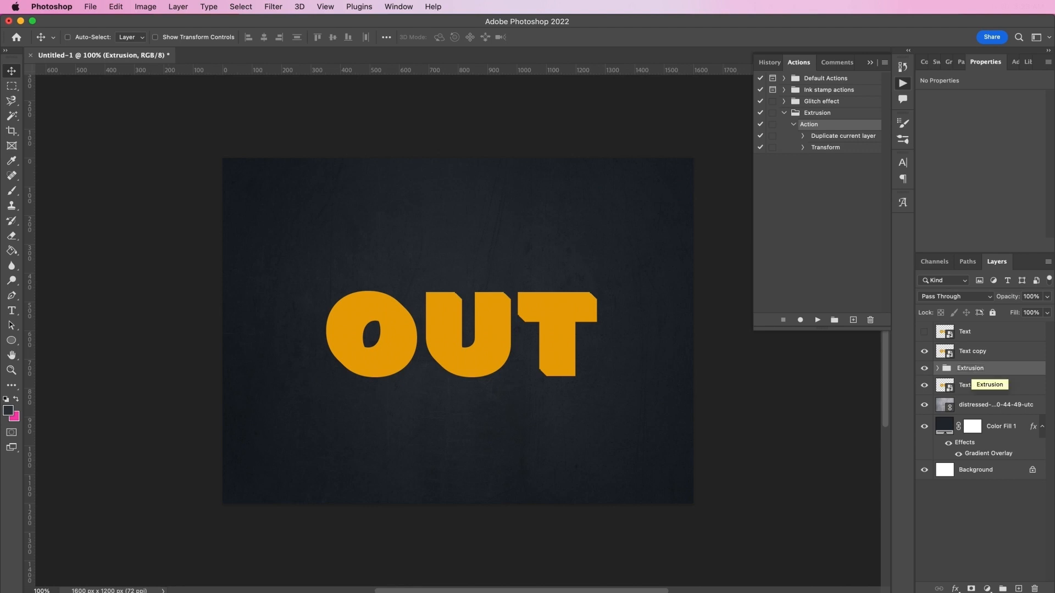
Rename the Text copy layer as Text Front
double_click(973, 351)
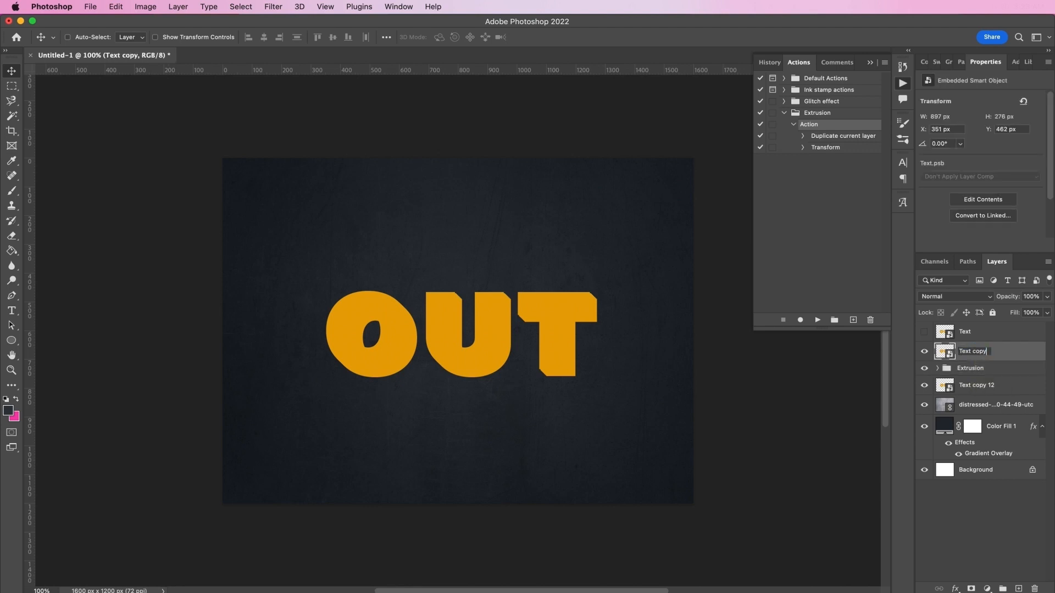
key(BackSpace)
key(BackSpace)
key(BackSpace)
text(Front)
key(Return)
Rename the Text copy 12 layer as Text Back
double_click(977, 385)
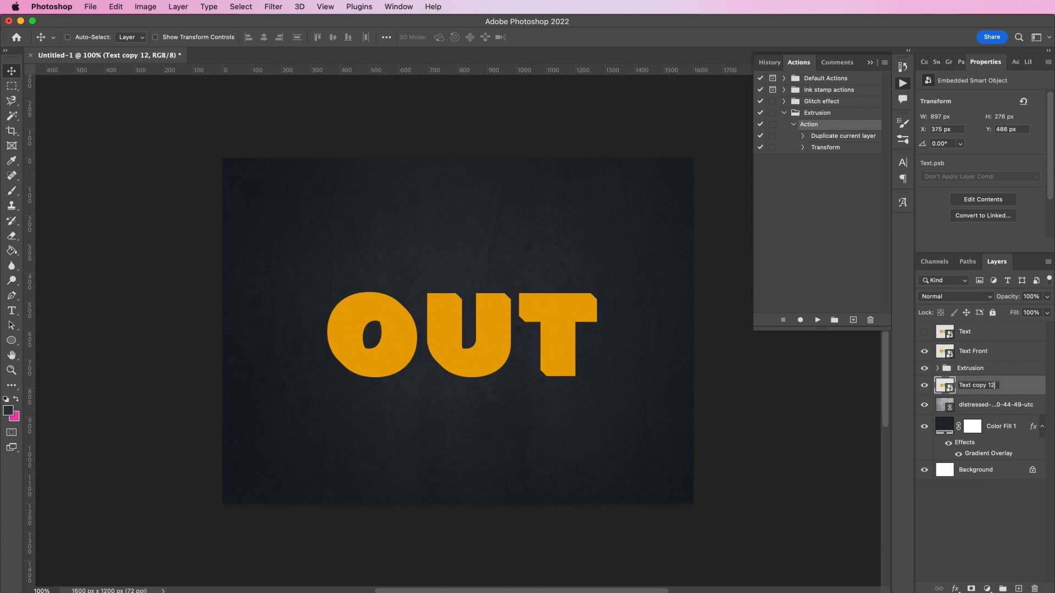
key(BackSpace)
key(BackSpace)
key(BackSpace)
key(BackSpace)
key(BackSpace)
key(BackSpace)
text(Back)
key(Return)
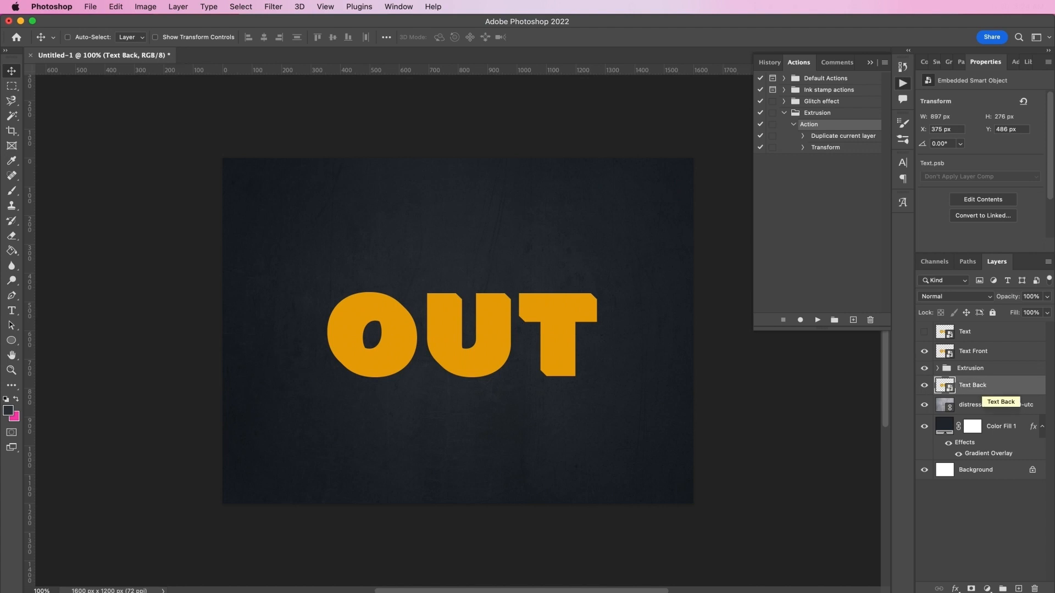
Duplicate the Text Front layer, set the copy's fill to 0%, and duplicate that copy once more
drag(1004, 358, 1018, 587)
click(1047, 312)
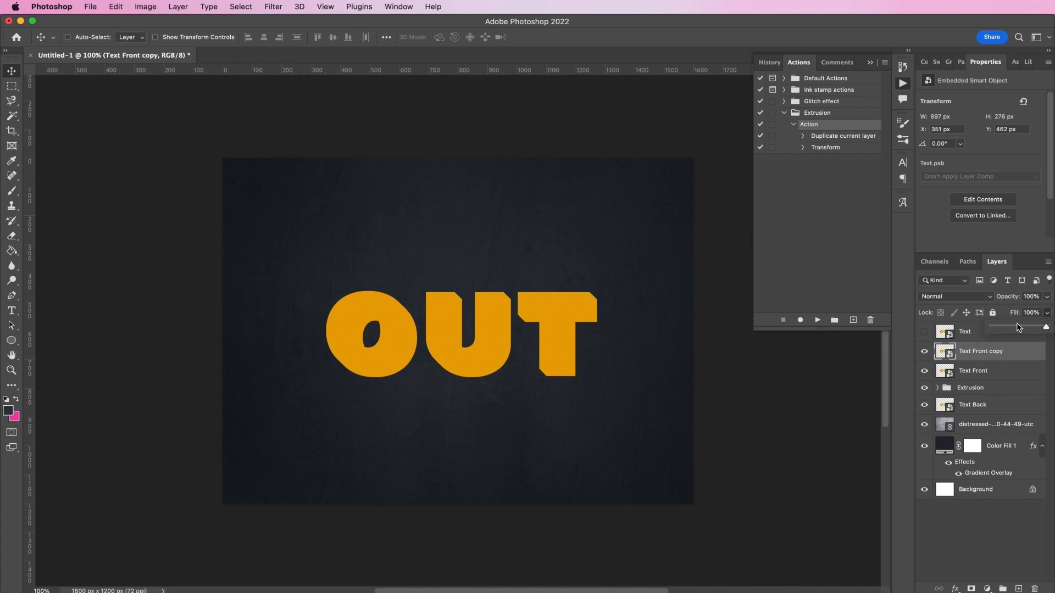
drag(1019, 328, 1020, 589)
click(1011, 355)
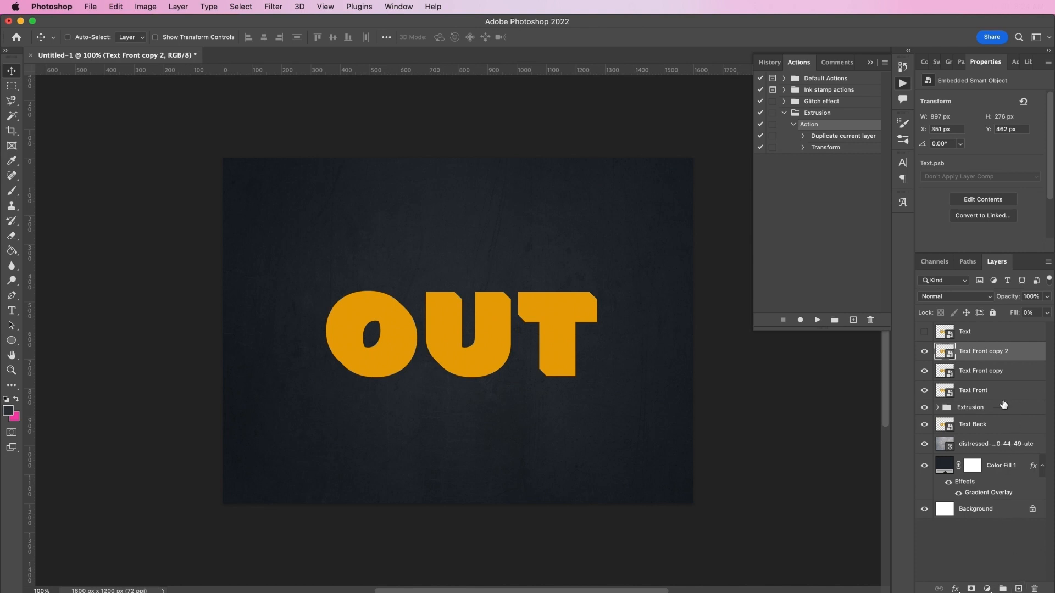
Add Bevel & Emboss to Text copy 2 in the Extrusion group with 0 px size, 120° angle and a linear gloss contour
click(938, 407)
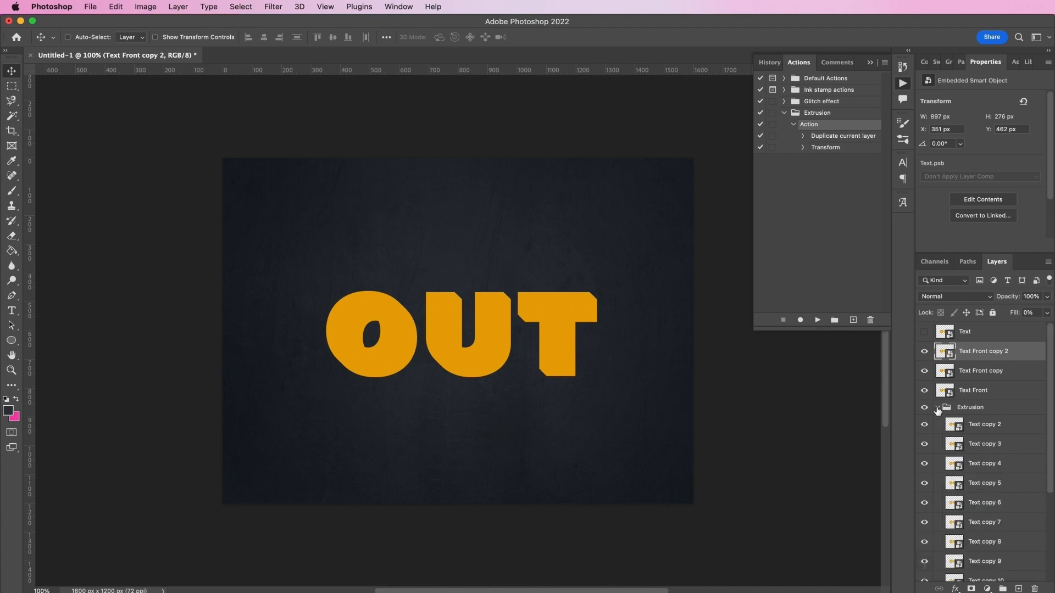
double_click(1020, 430)
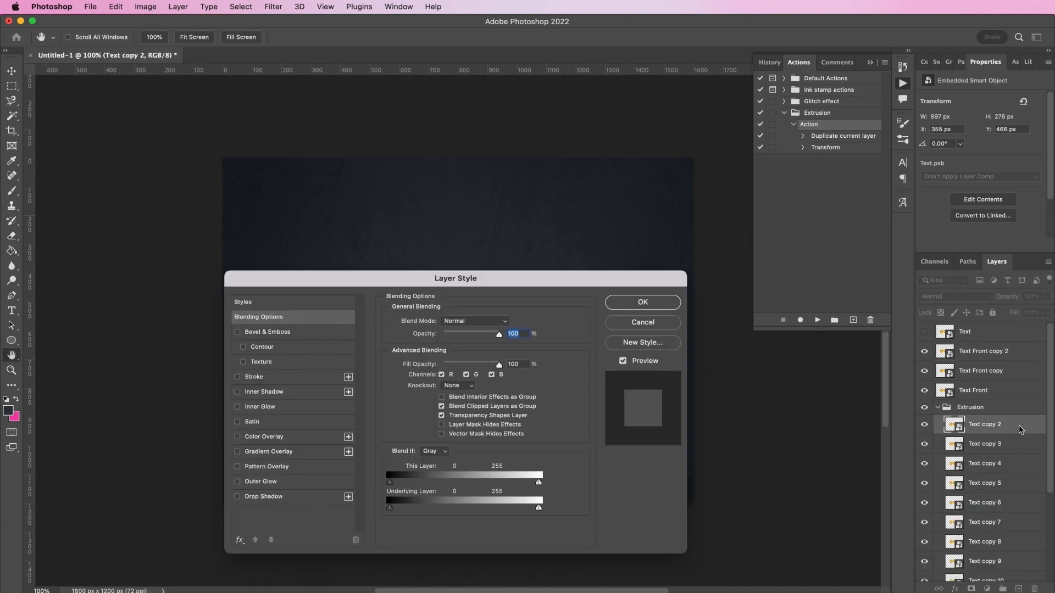
click(317, 333)
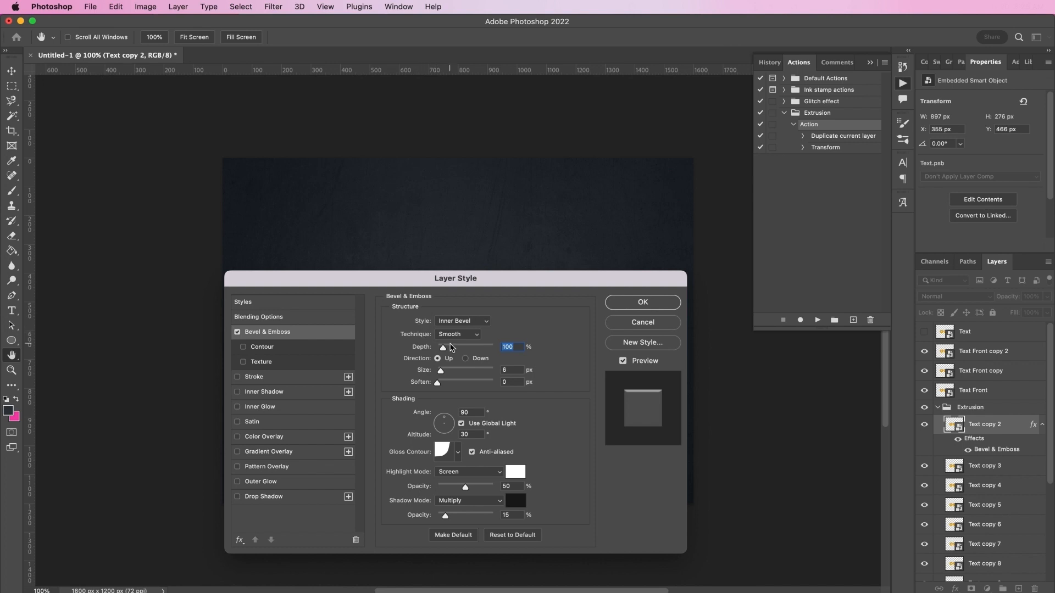
text(0)
double_click(466, 412)
text(120)
click(458, 454)
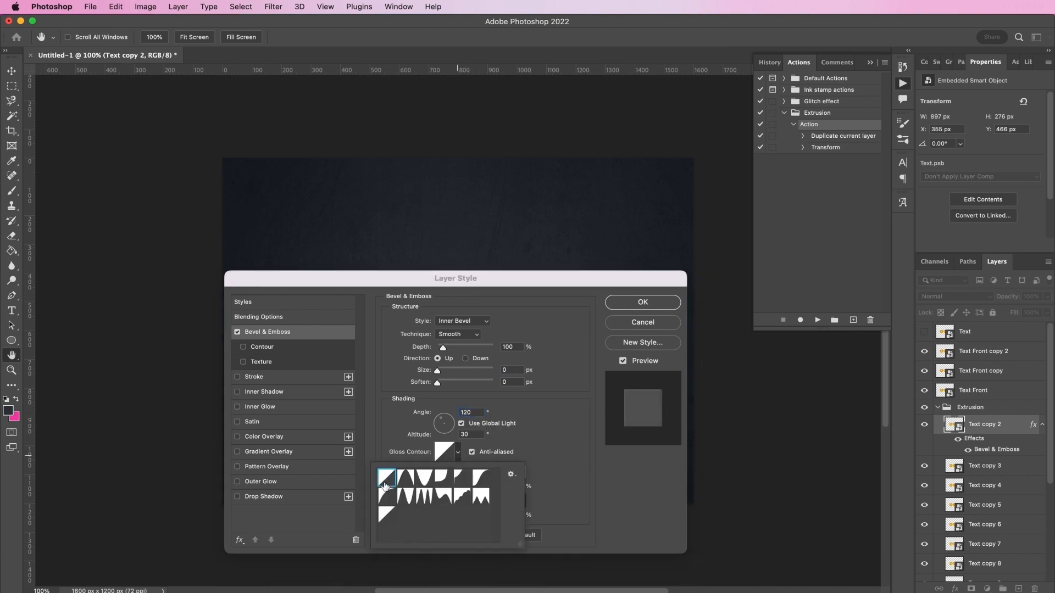
click(552, 474)
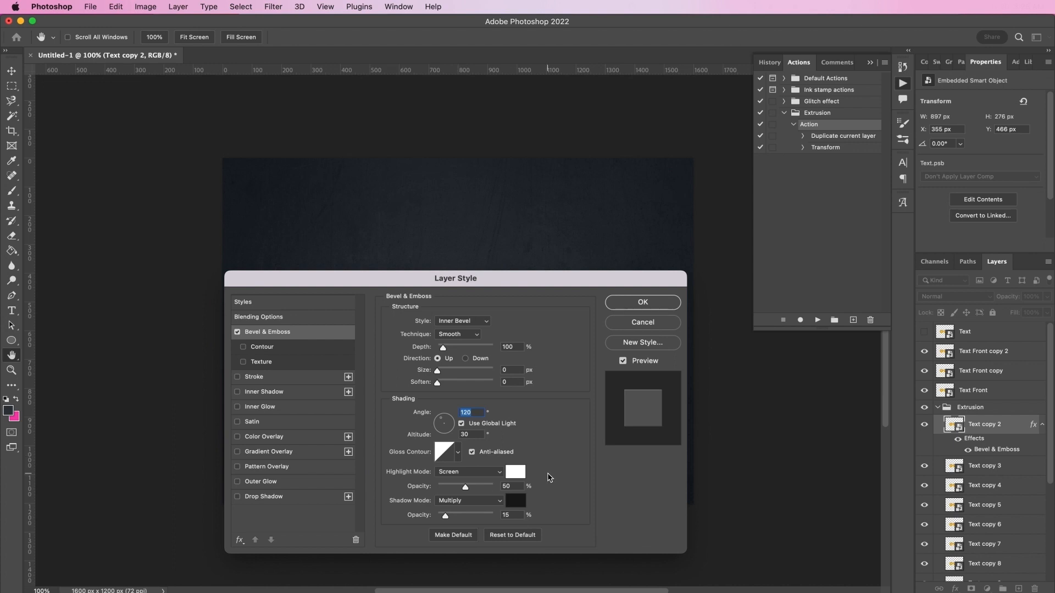
Add a Drop Shadow to Text copy 2 with 7% opacity, 3 px distance and 2 px size, and apply the layer style
click(282, 498)
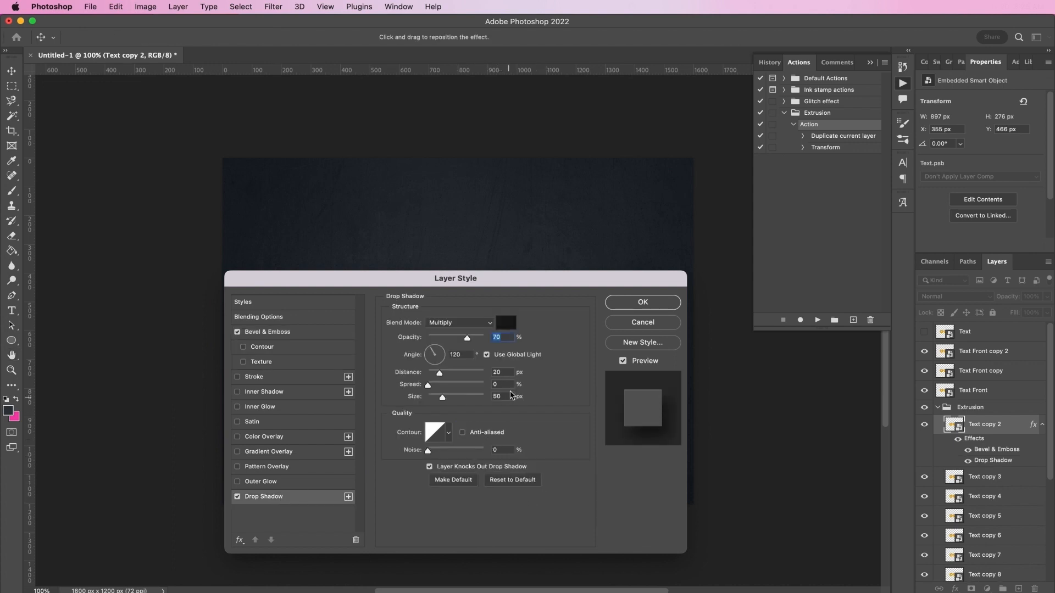
text(7)
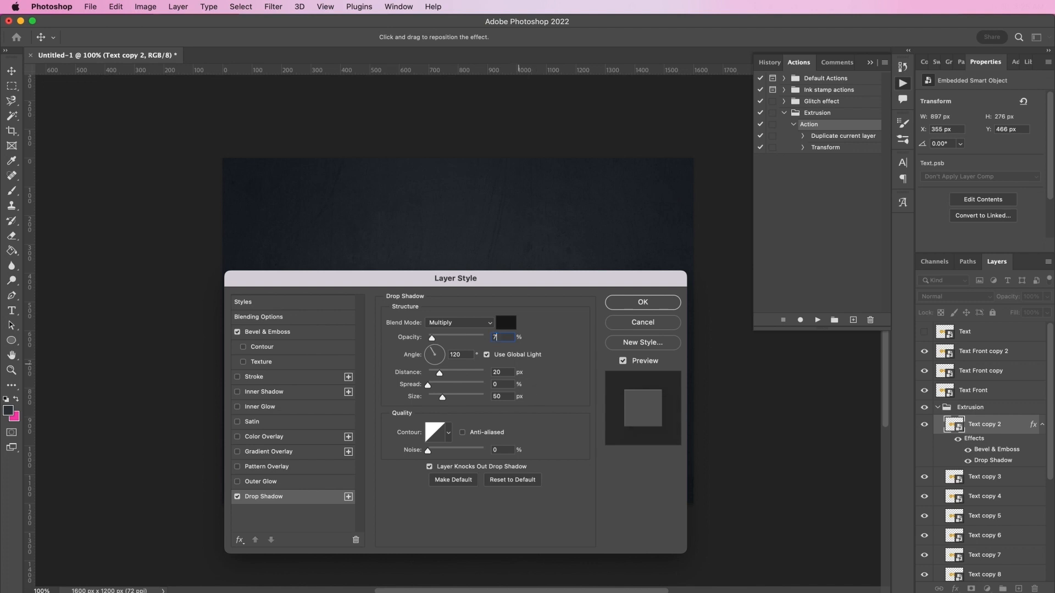
double_click(497, 373)
text(3)
double_click(509, 396)
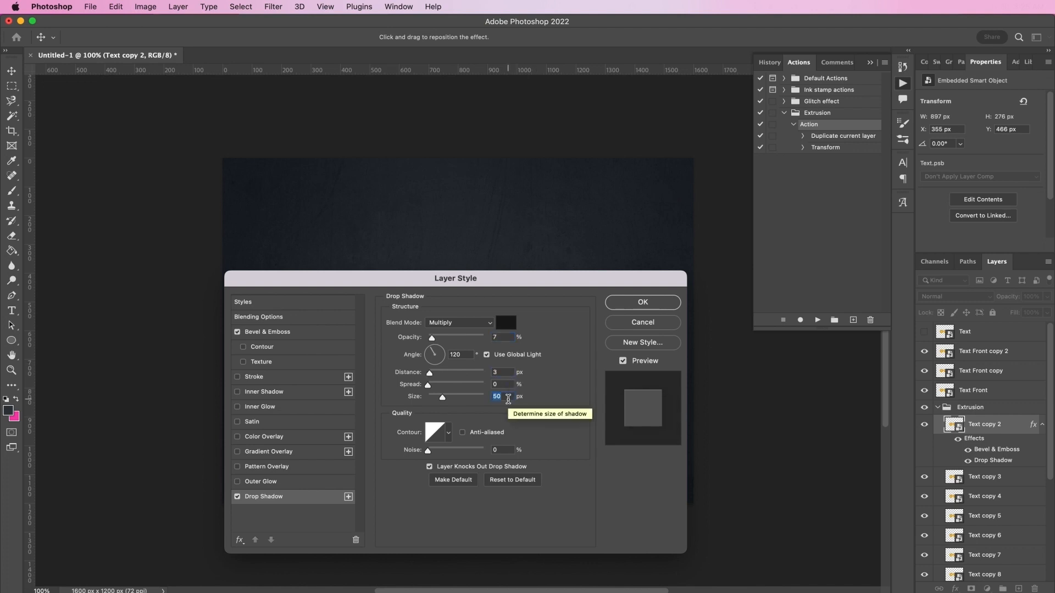
text(2)
click(646, 303)
Copy the layer style of Text copy 2 and paste it onto the layers Text copy 3 through Text copy 11
key(super+plus)
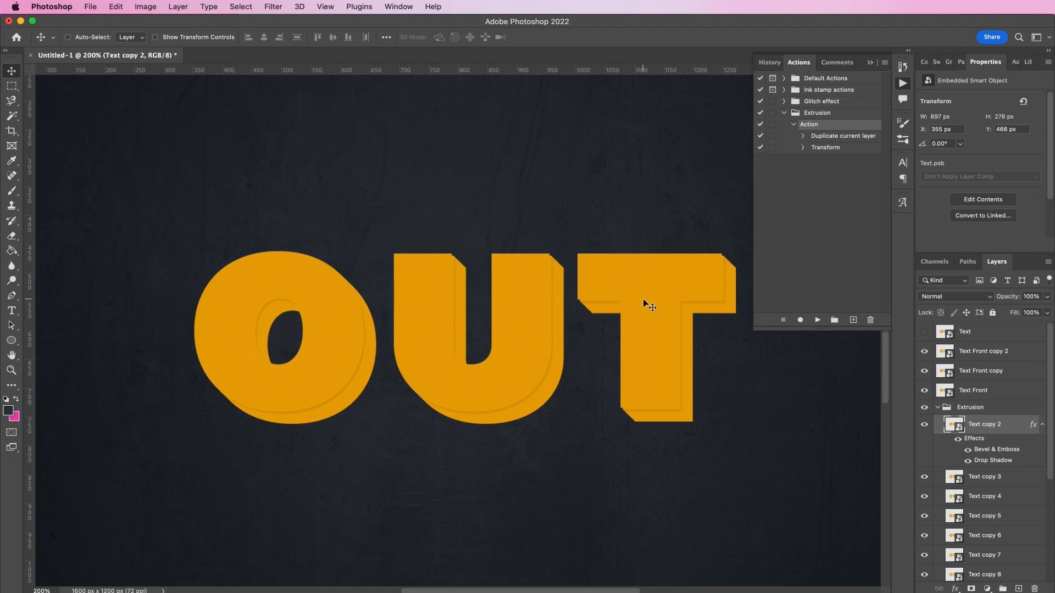
scroll(643, 299, right, 1)
click(871, 64)
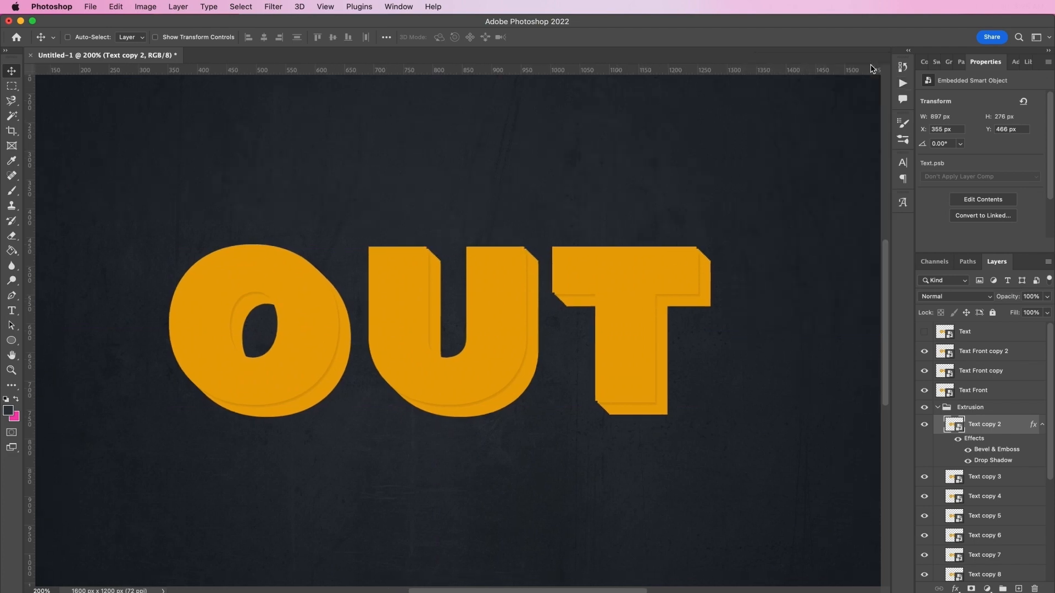
right_click(1010, 430)
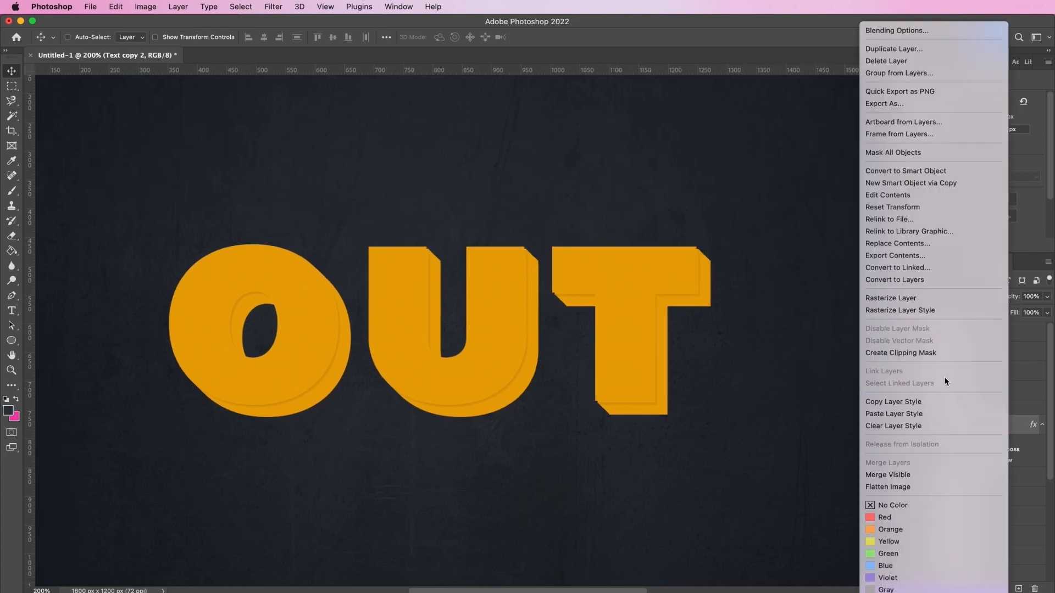
click(932, 402)
click(988, 477)
scroll(988, 477, down, 5)
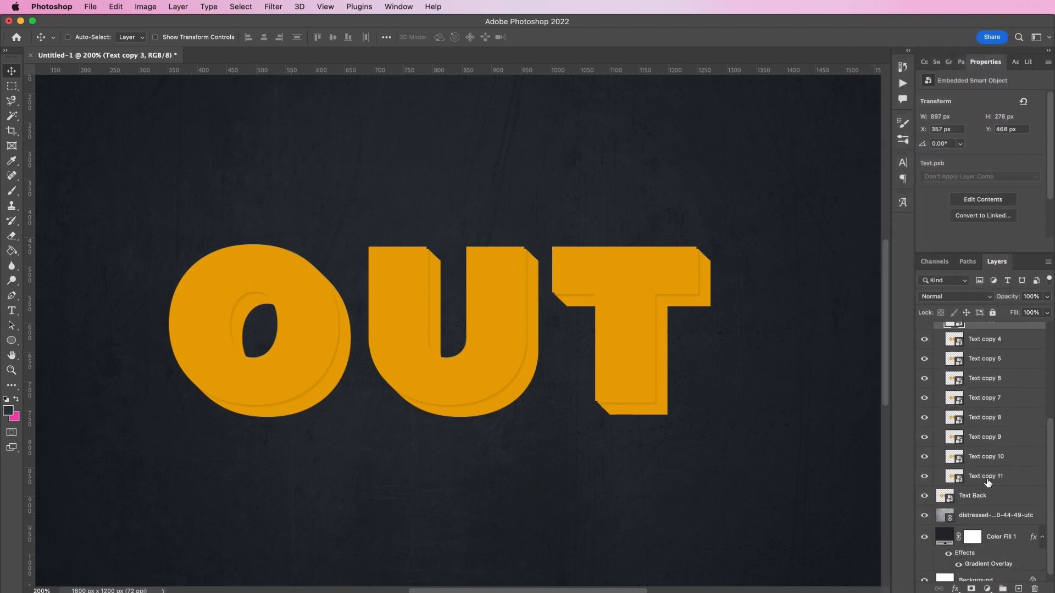
shift+click(988, 476)
right_click(988, 478)
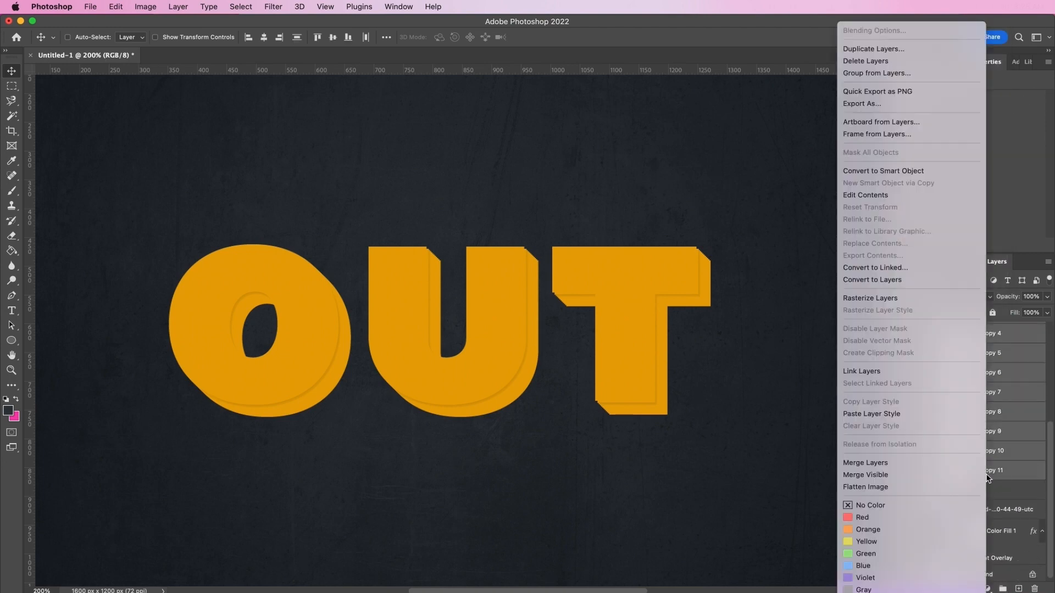
click(902, 414)
Duplicate the collapsed Extrusion group, placing the copy above Text Front copy 2, and lower the copy's fill
scroll(977, 391, up, 3)
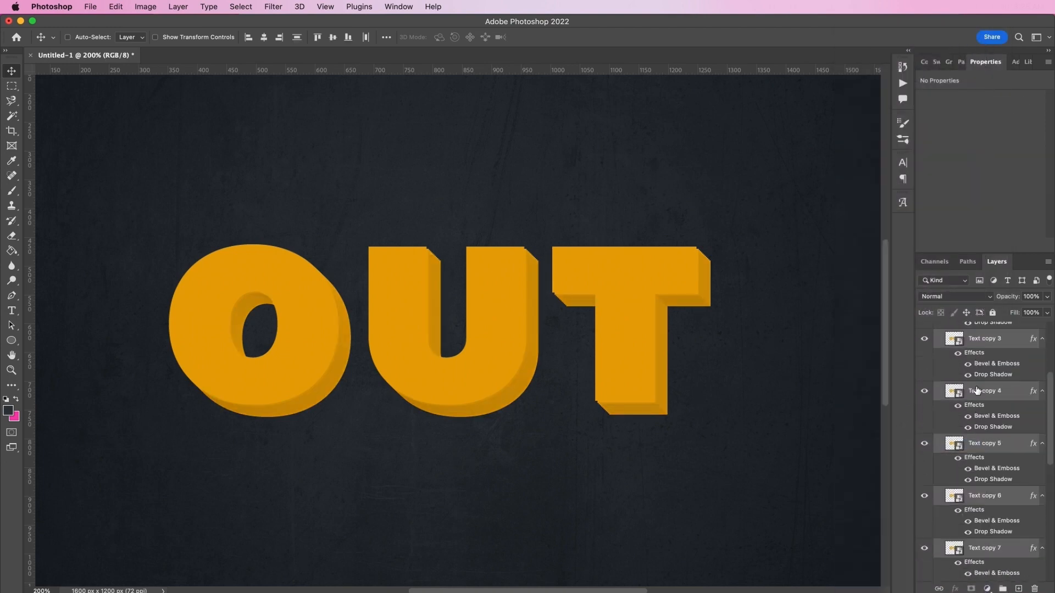
click(939, 346)
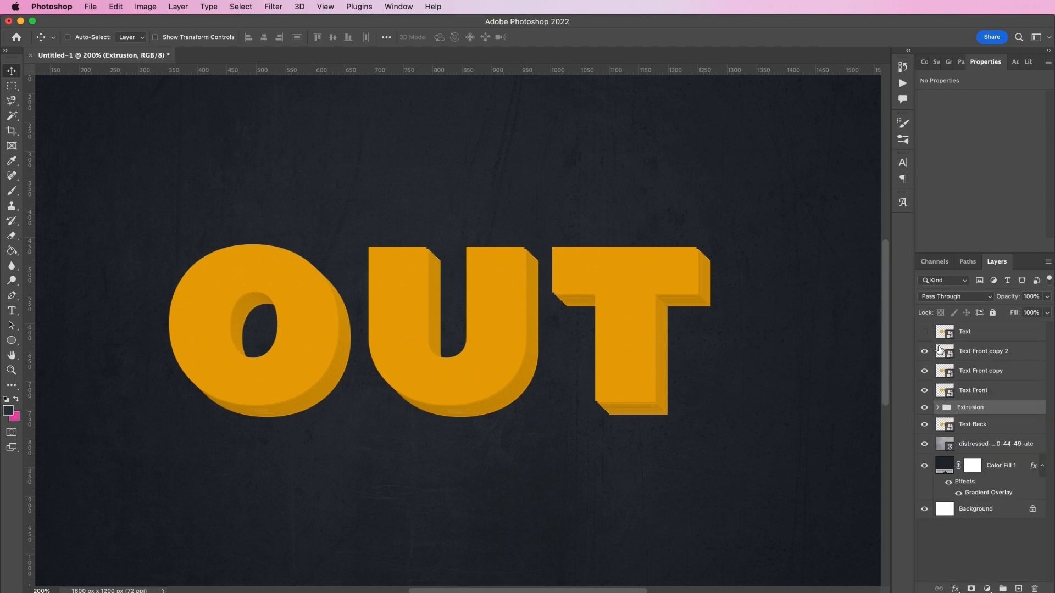
key(super+j)
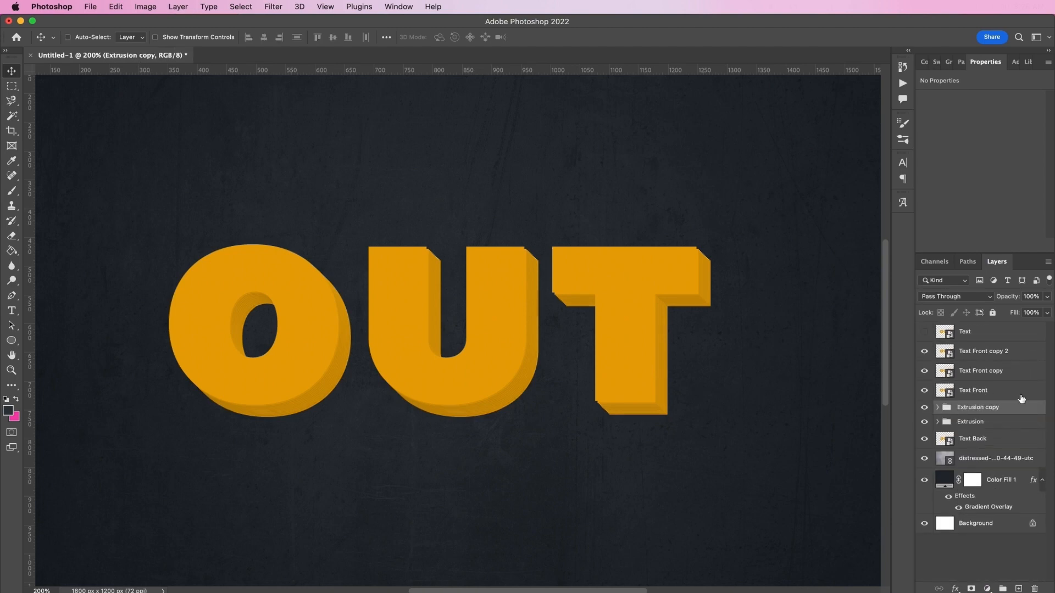
drag(1015, 409, 998, 350)
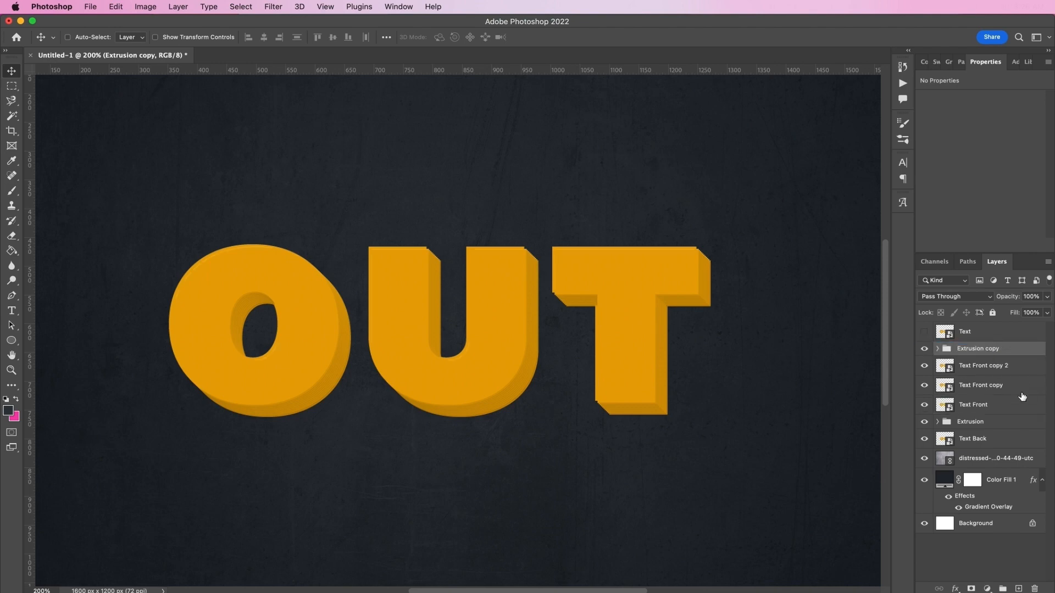
drag(1046, 312, 972, 326)
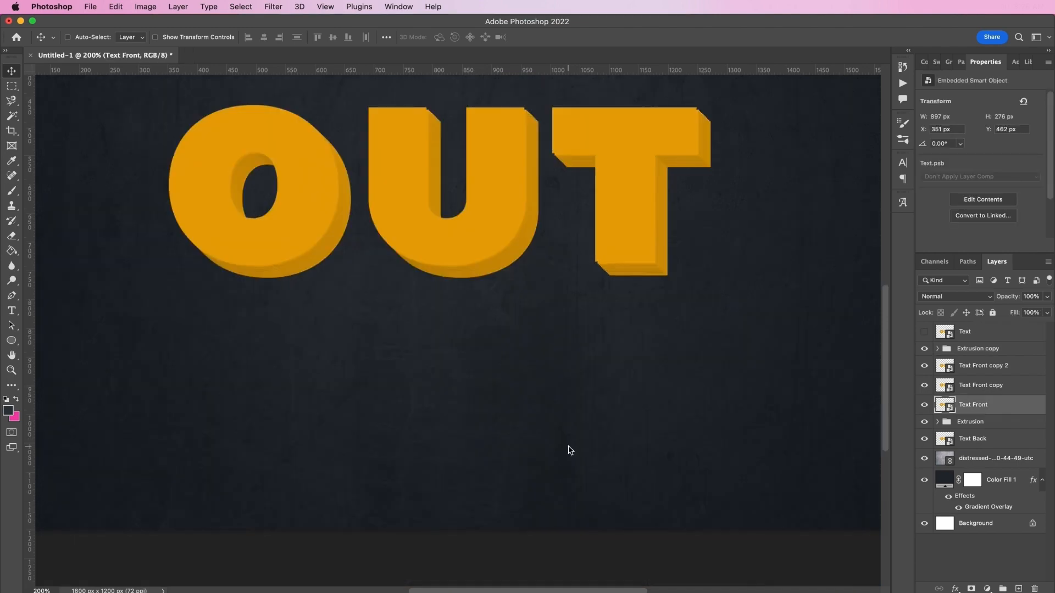
Add Bevel & Emboss to Text Front with 3 px size, the Cove - Deep gloss contour and 15% shadow opacity
double_click(1010, 410)
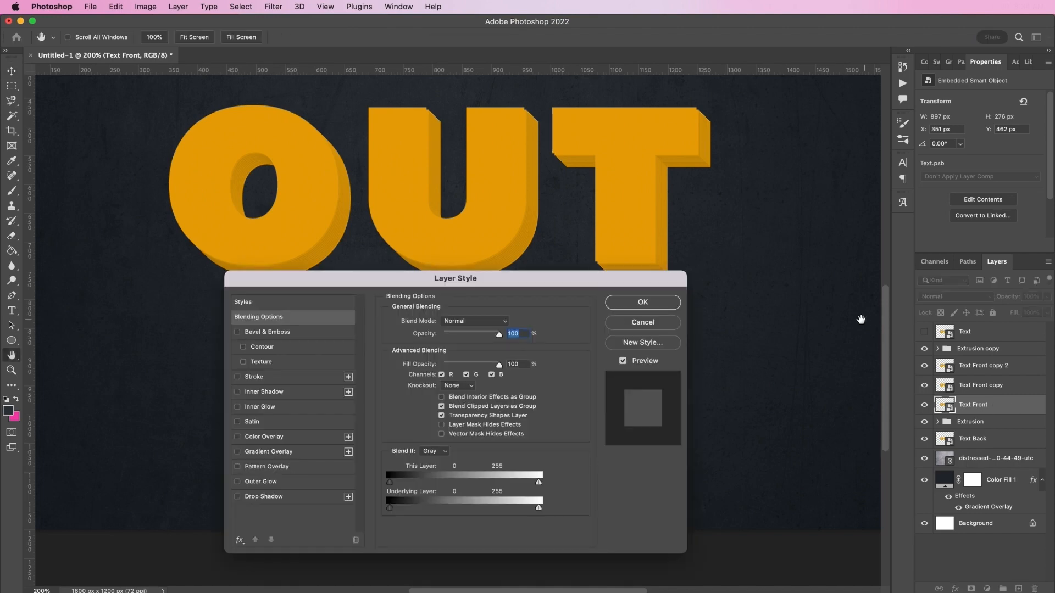
click(310, 332)
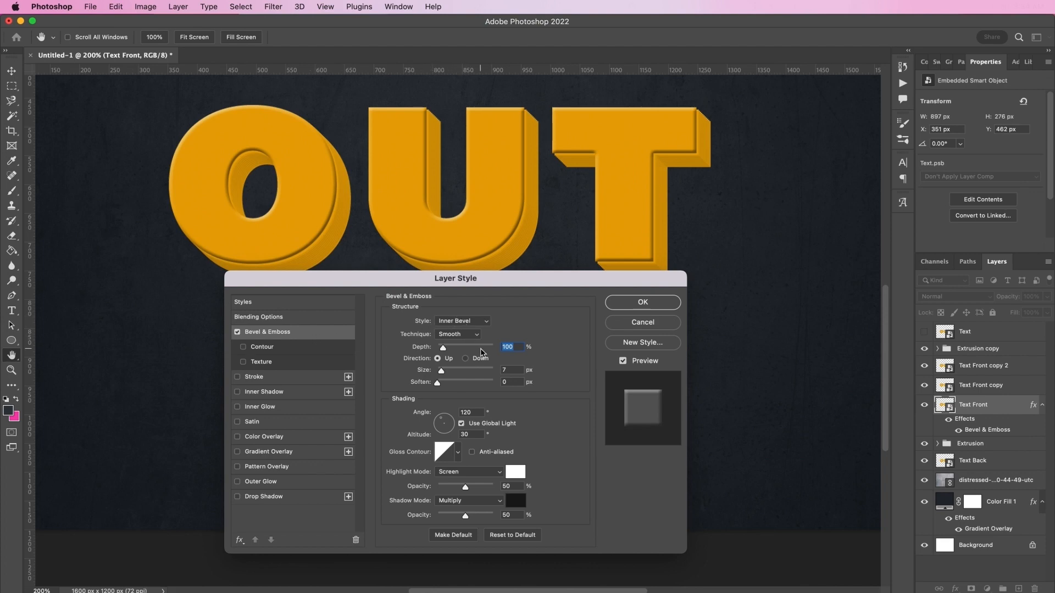
double_click(516, 372)
text(3)
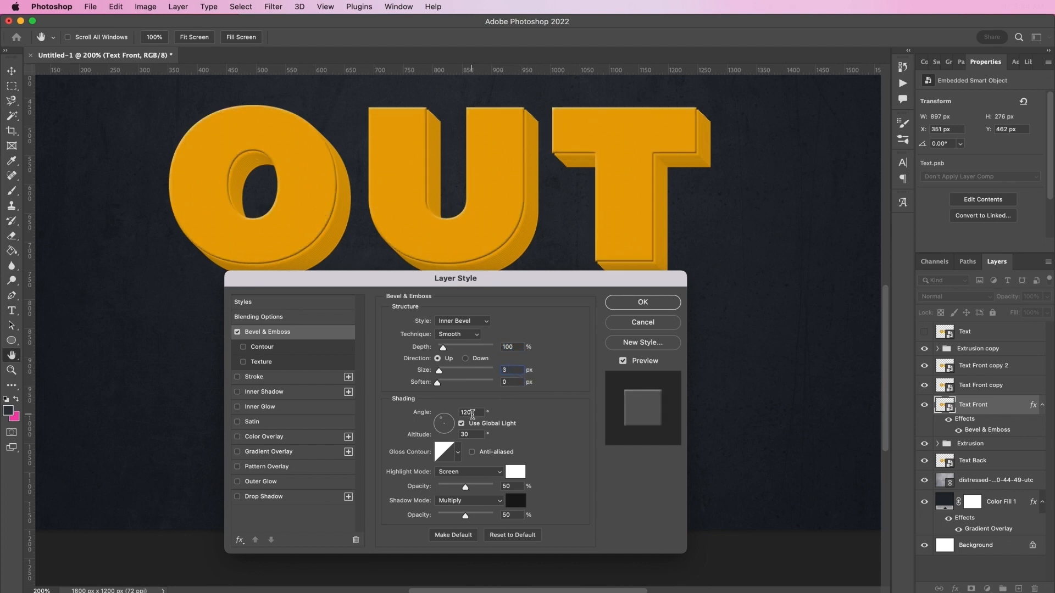
click(459, 452)
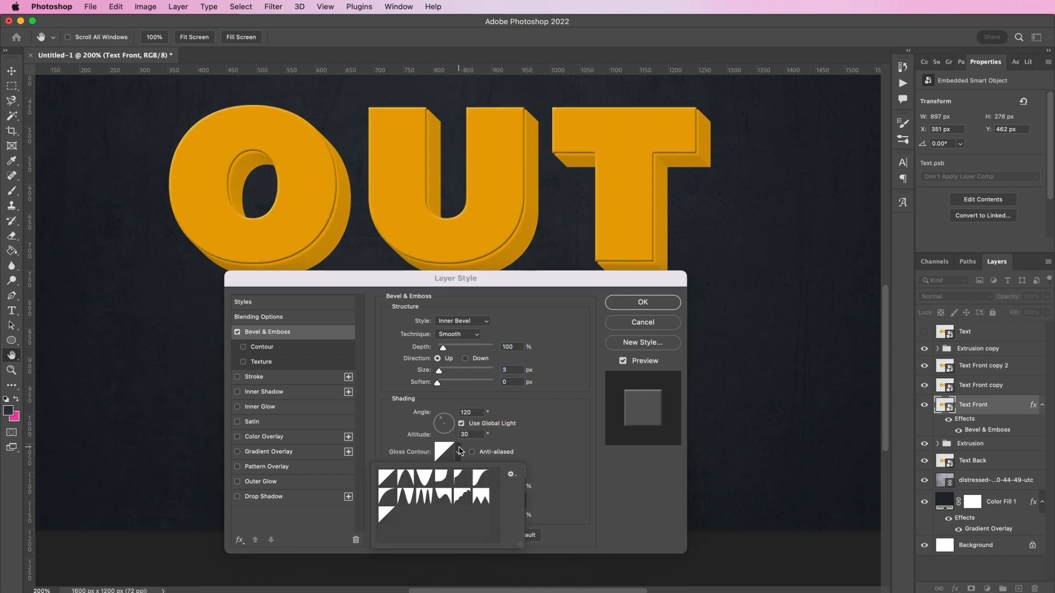
click(445, 477)
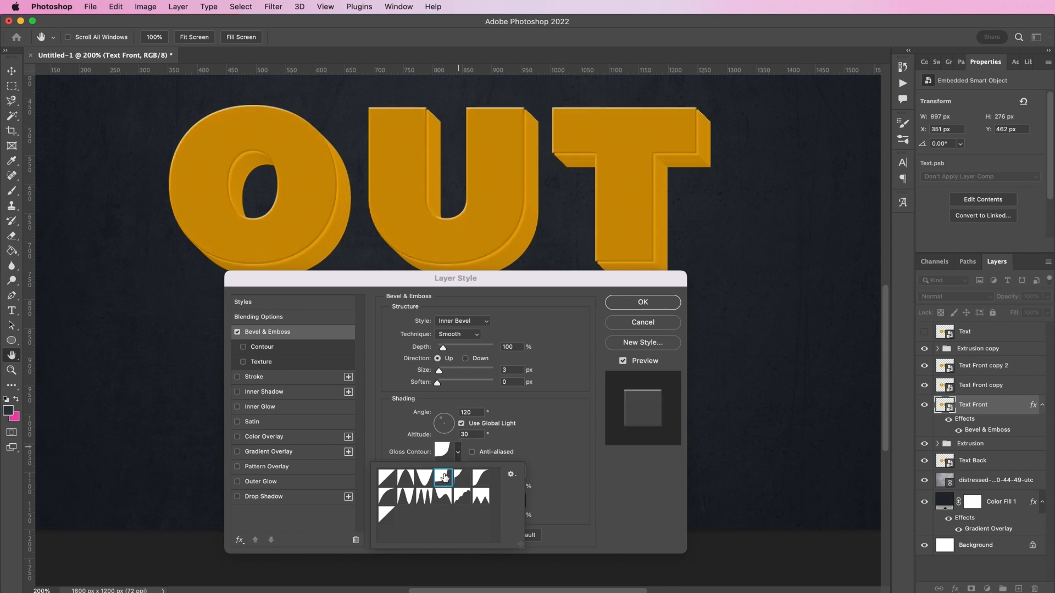
click(578, 464)
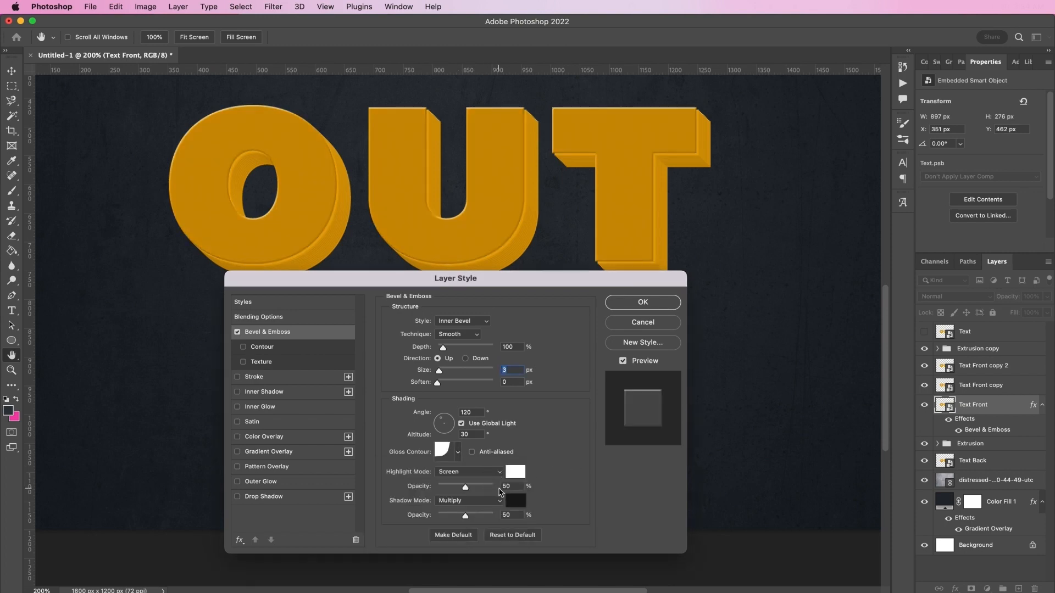
drag(475, 514, 445, 515)
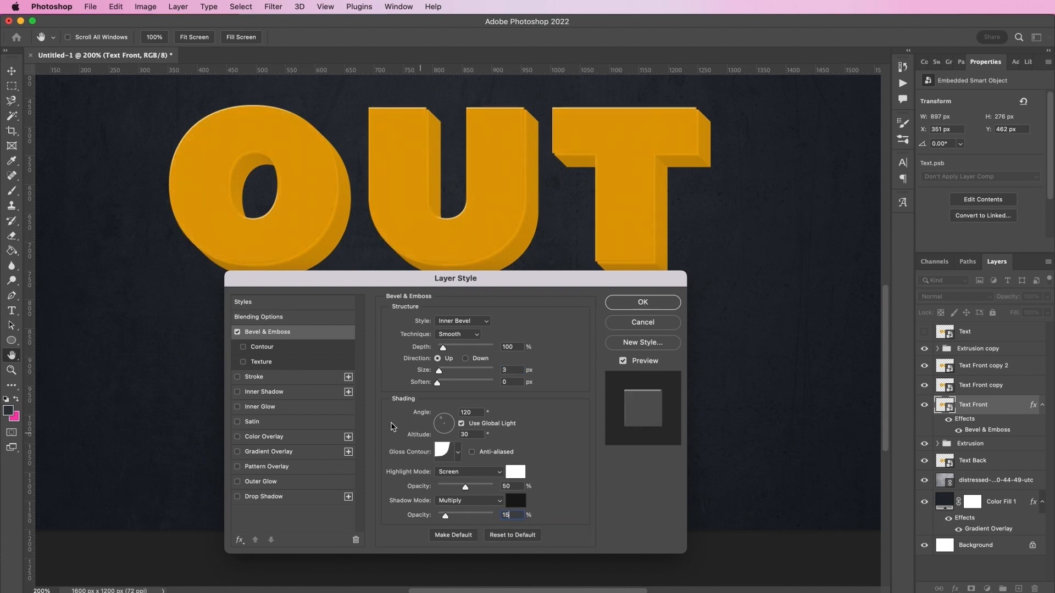
Enable Contour for the Text Front bevel, using the Cove - Deep contour with anti-aliasing
click(308, 351)
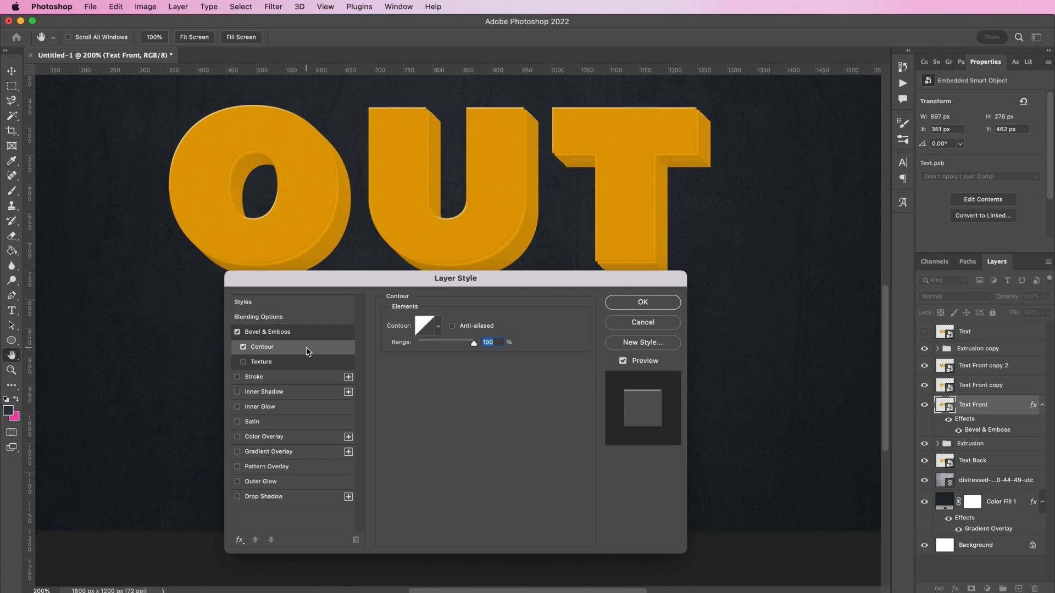
click(439, 327)
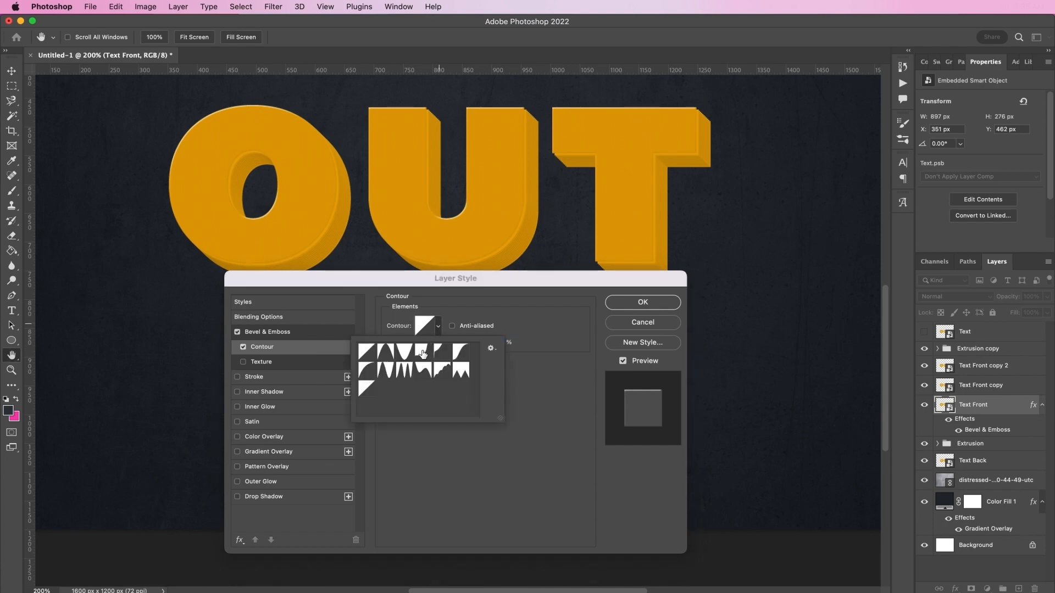
click(422, 355)
click(474, 330)
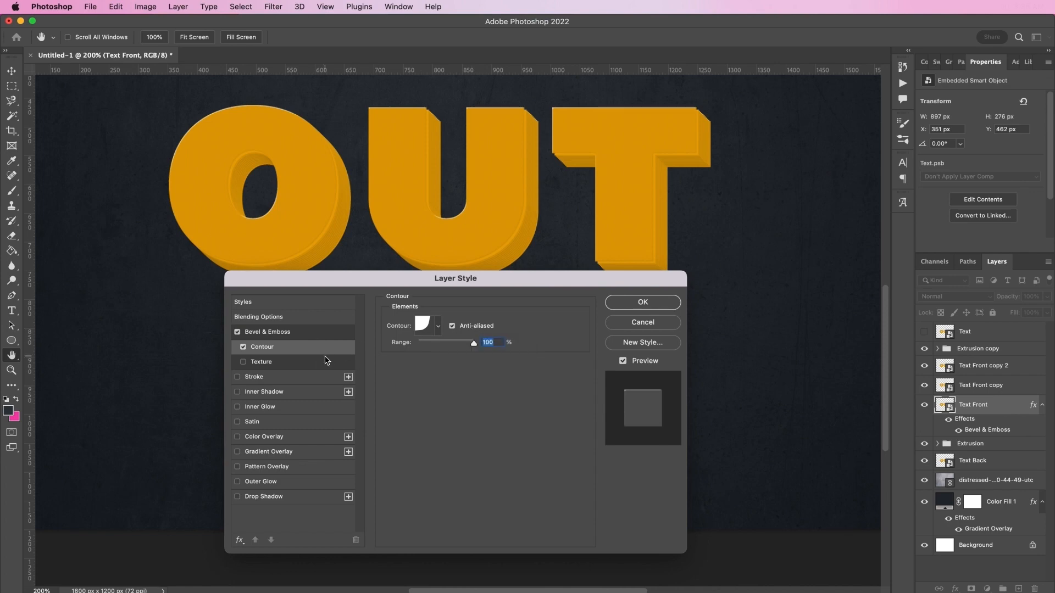
Add a Stroke to Text Front with Screen blend mode and Gradient as the fill type
click(305, 379)
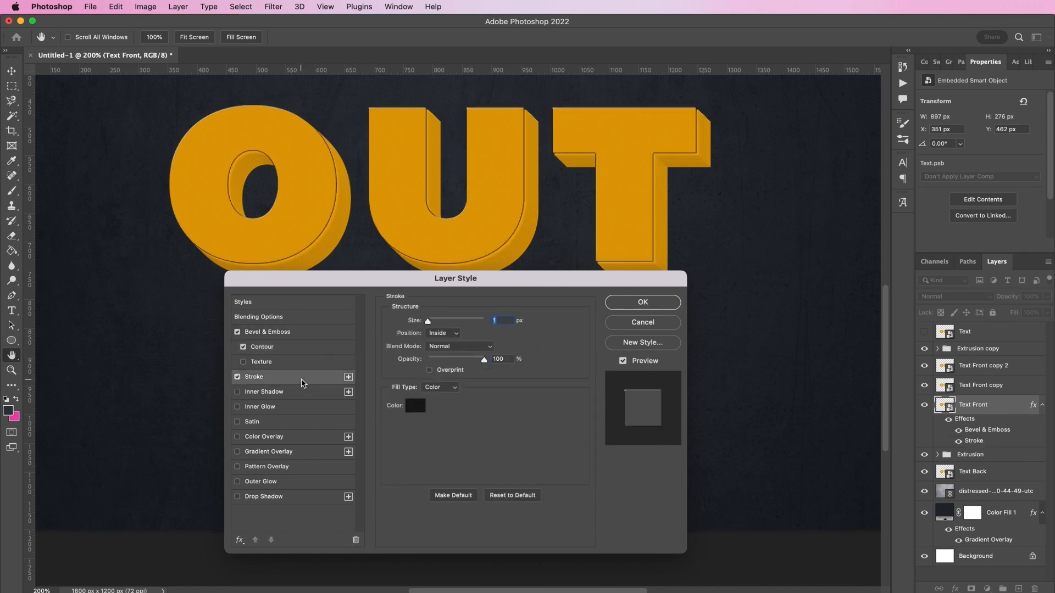
click(462, 347)
click(463, 448)
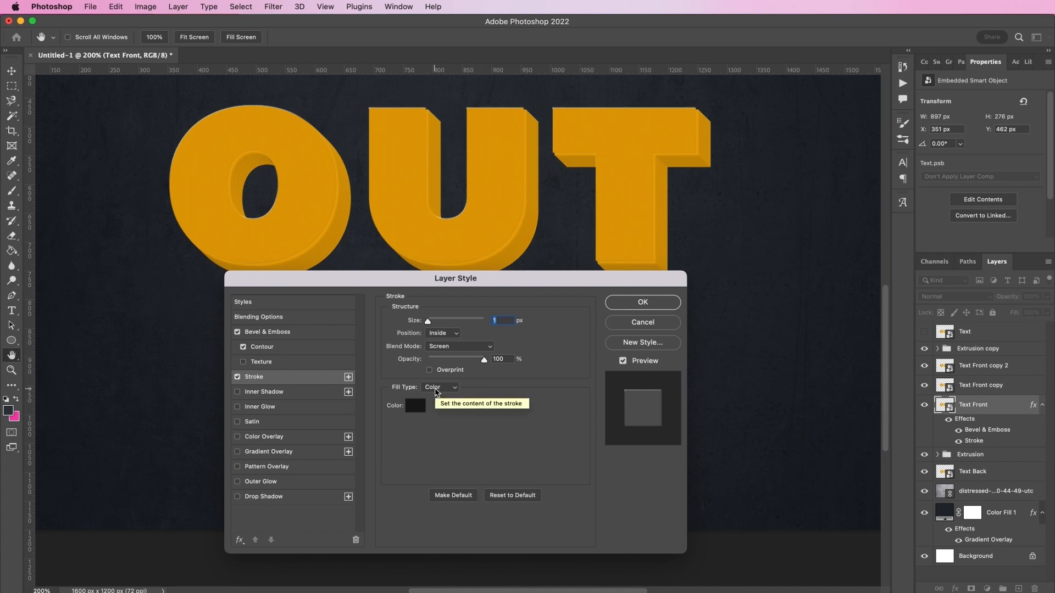
click(437, 388)
click(439, 399)
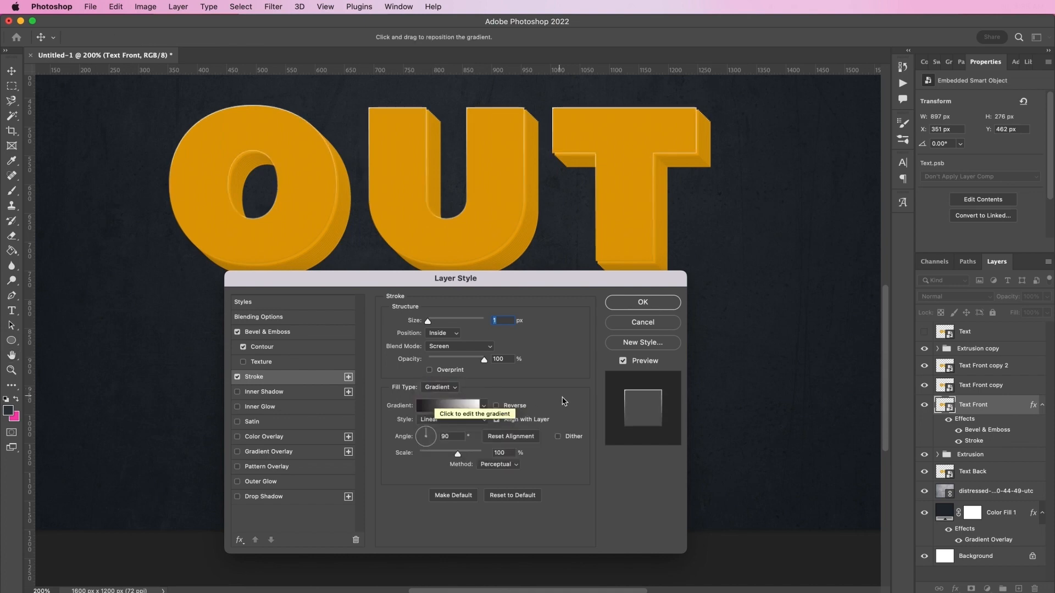
Set the stroke gradient's first colour stop to 0e0e0e and add a second stop nearby in 65605a
click(451, 405)
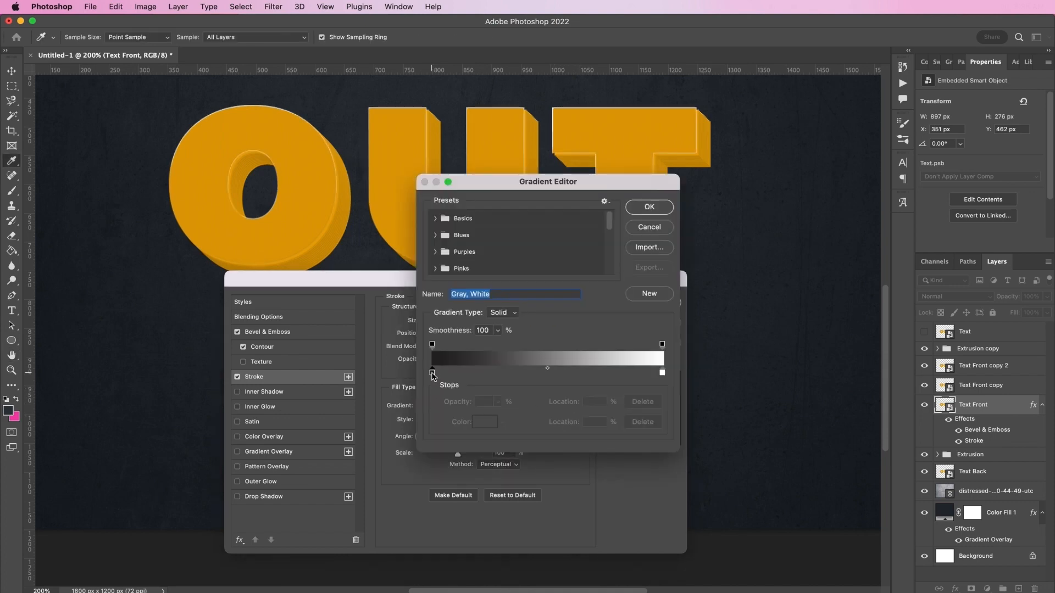
click(433, 373)
click(488, 427)
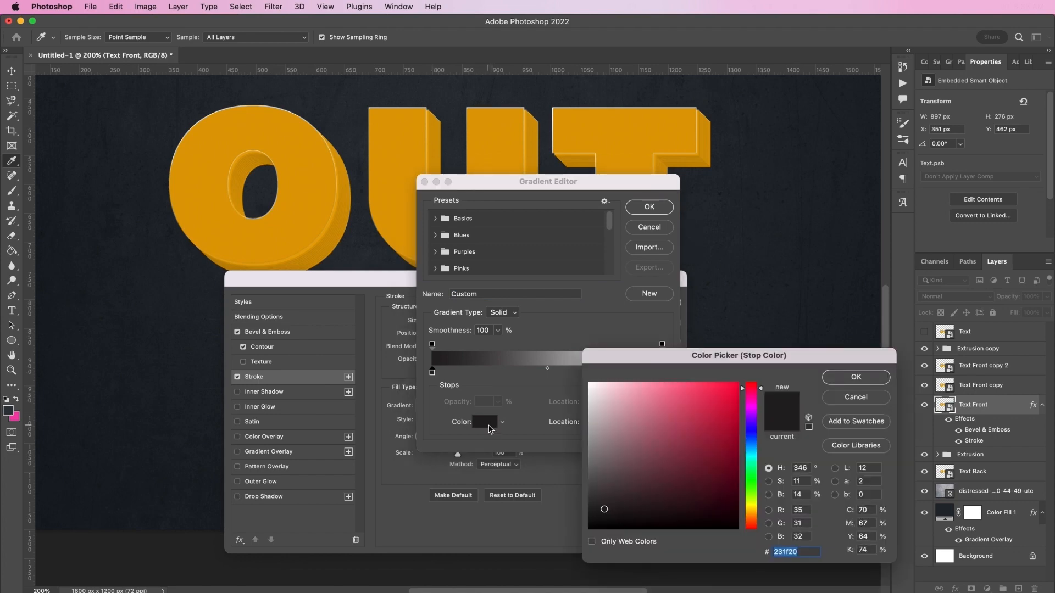
text(0e0e0e)
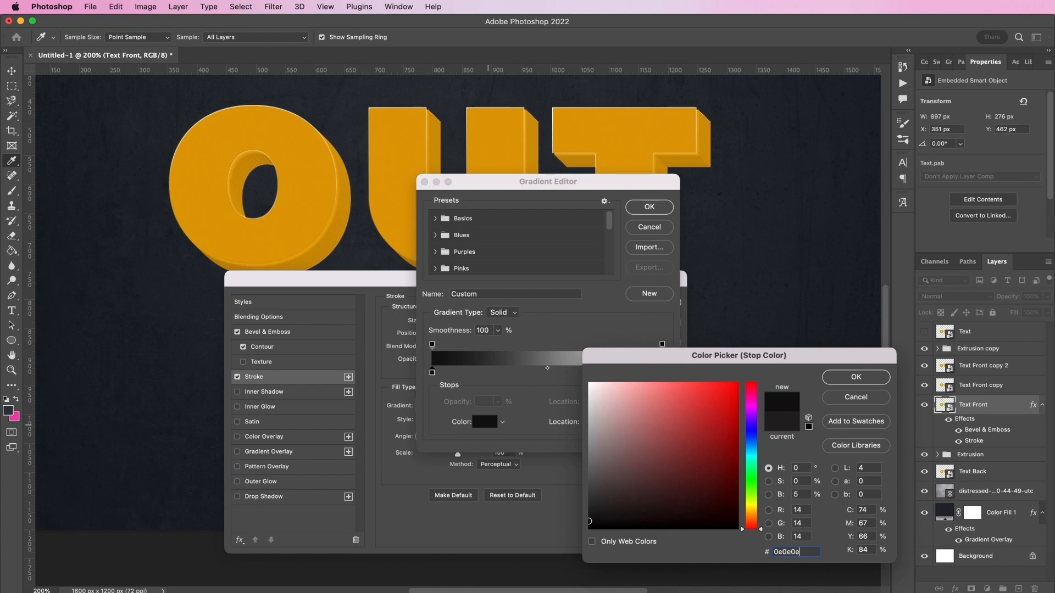
key(Return)
click(490, 423)
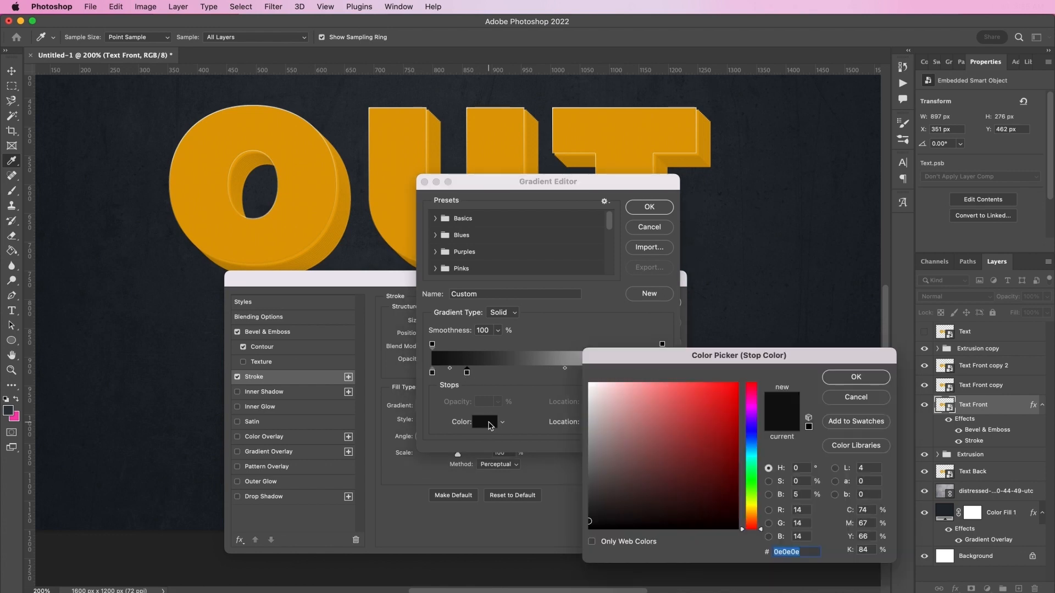
text(656)
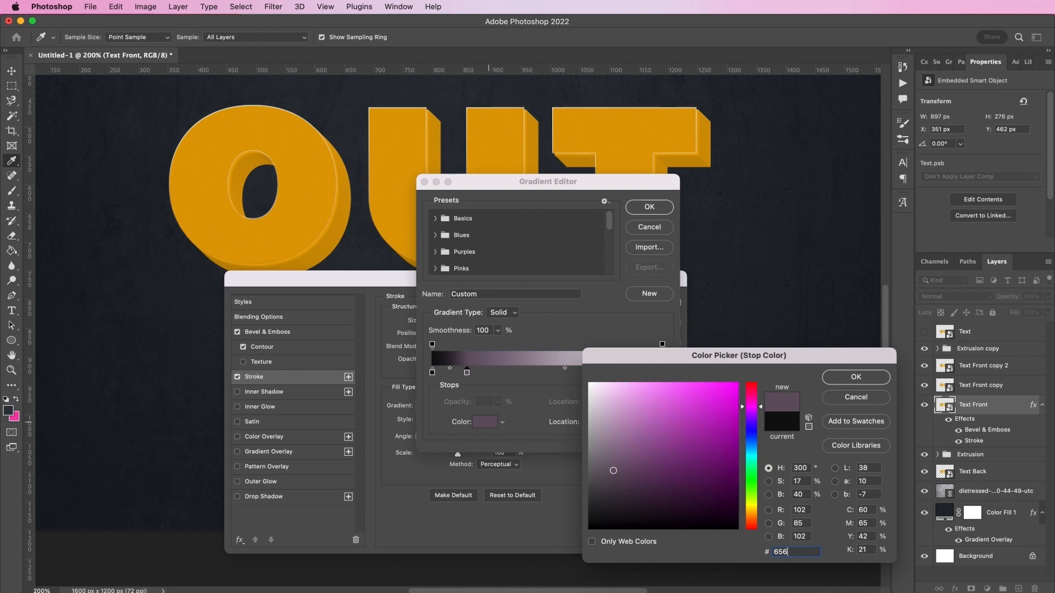
text(565)
key(Return)
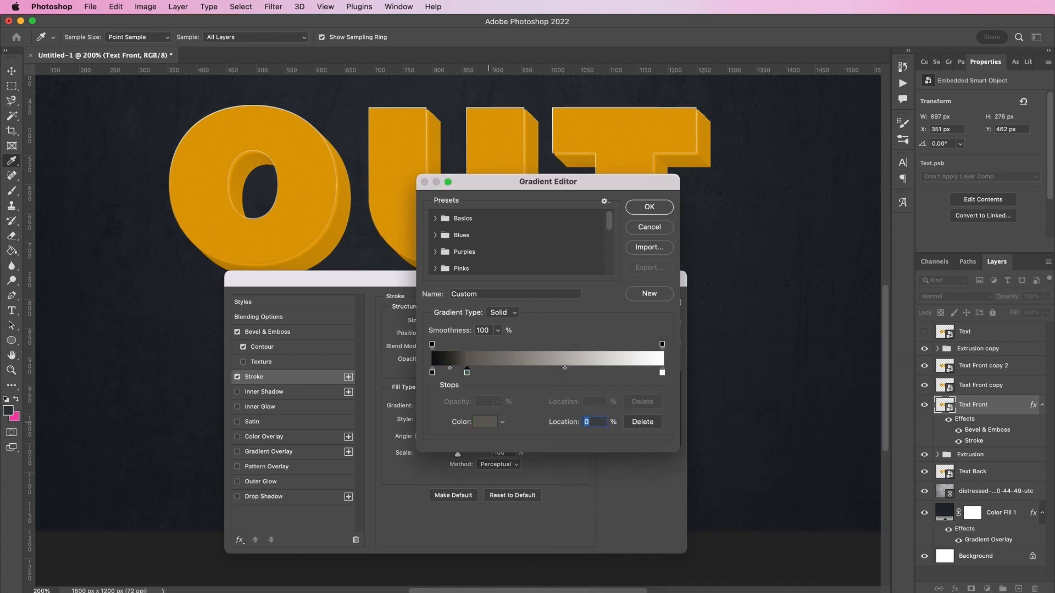
Add a fefefe colour stop at 29% of the stroke gradient and a 6f7378 stop just beyond it
click(499, 373)
click(485, 422)
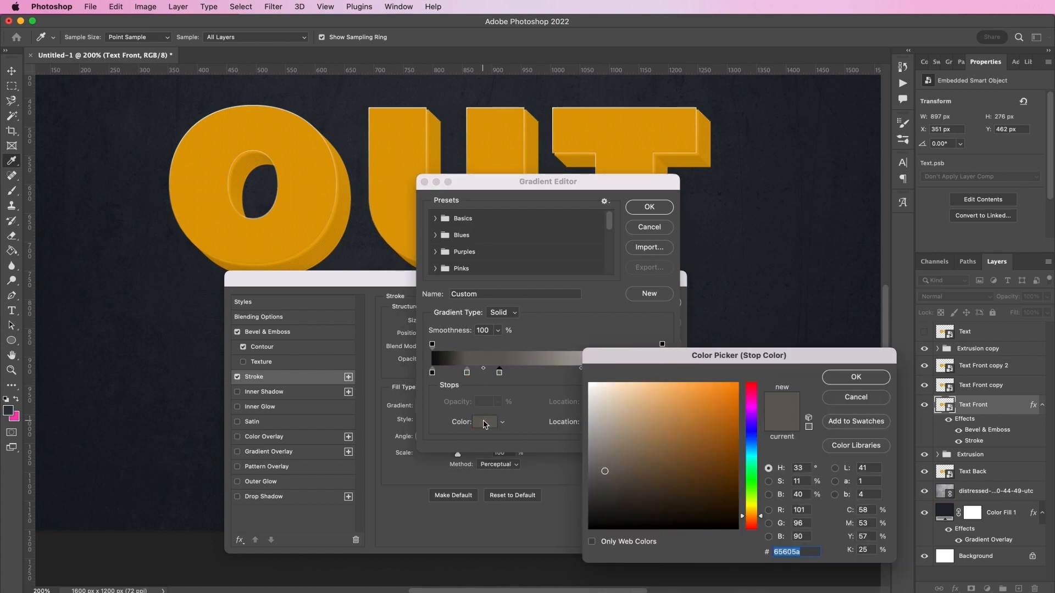
text(ffffff)
key(Return)
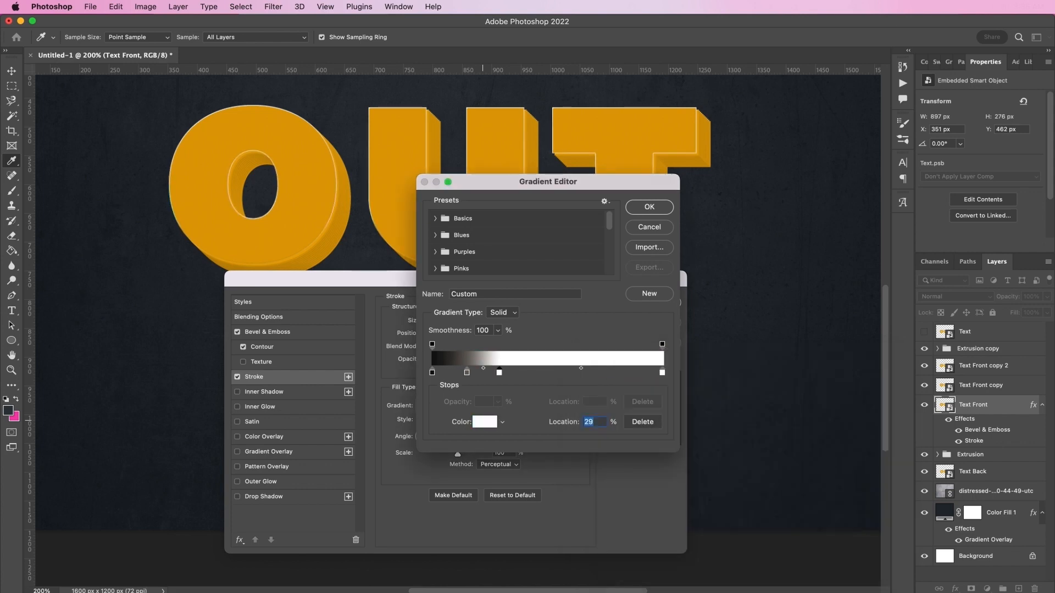
click(513, 372)
click(486, 426)
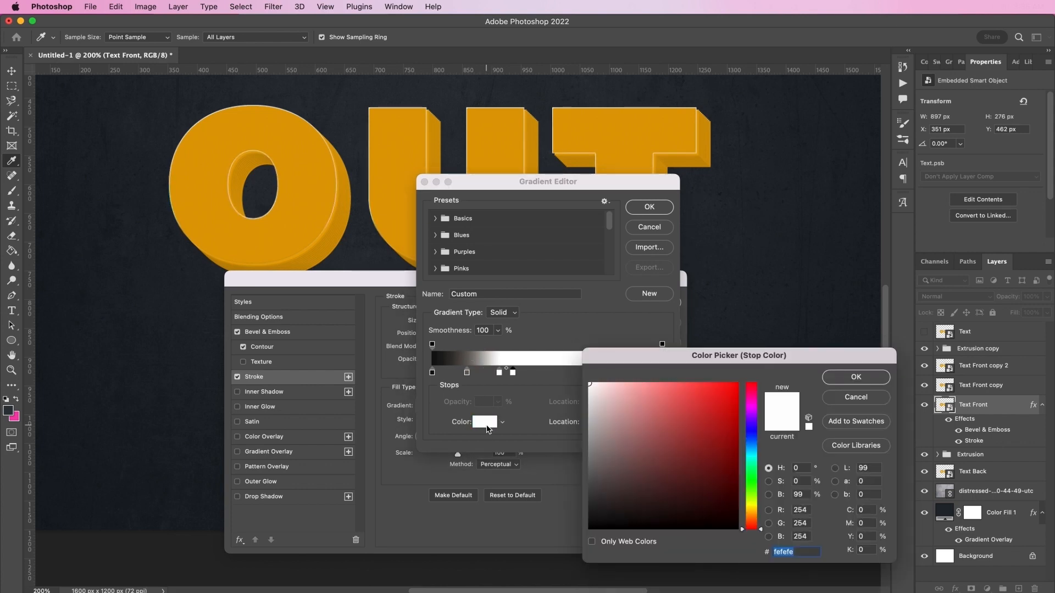
text(6f)
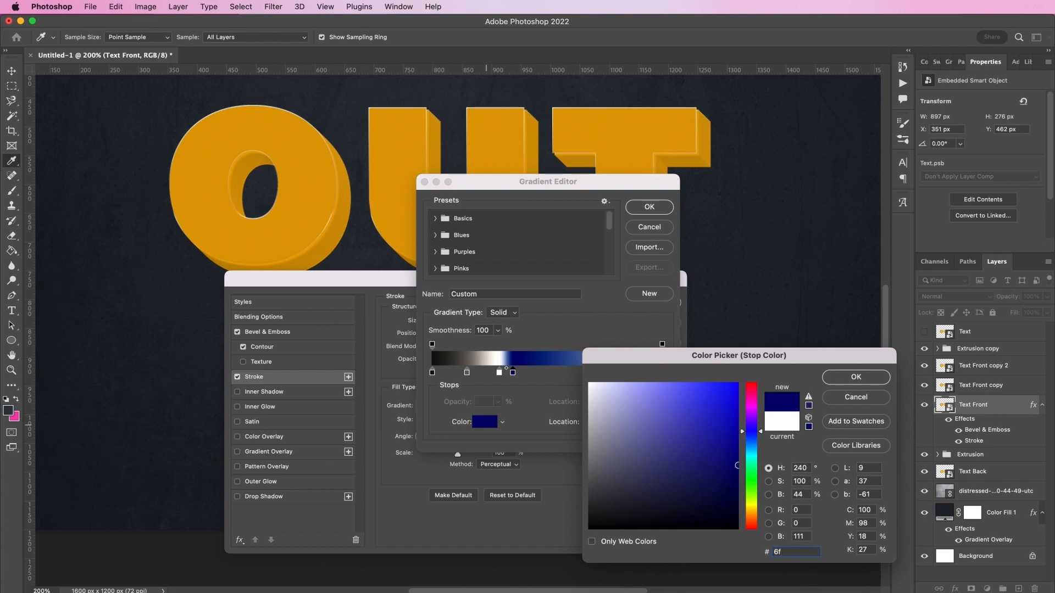
text(73)
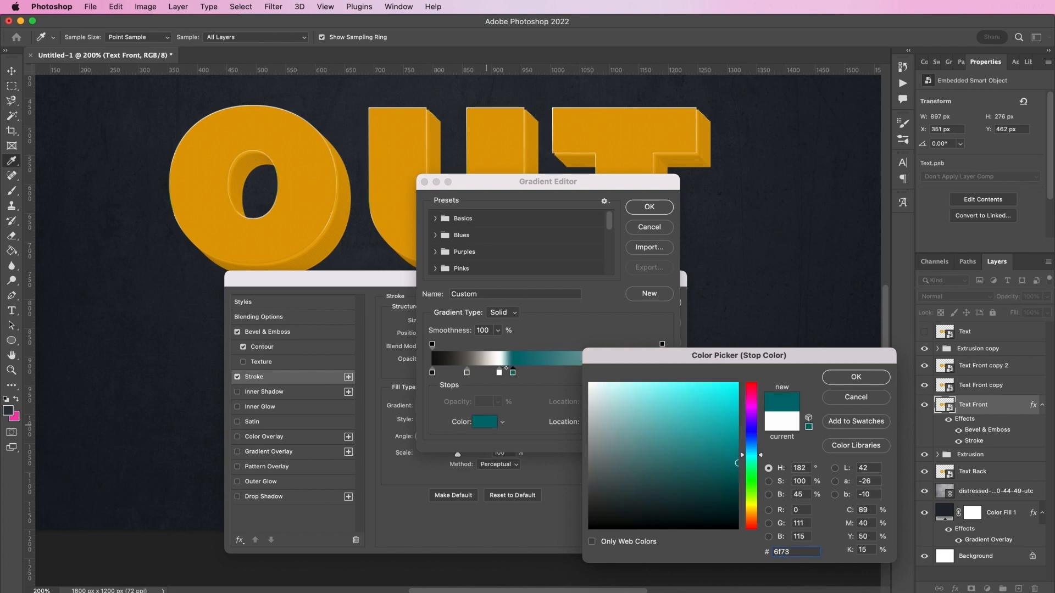
text(78)
key(Return)
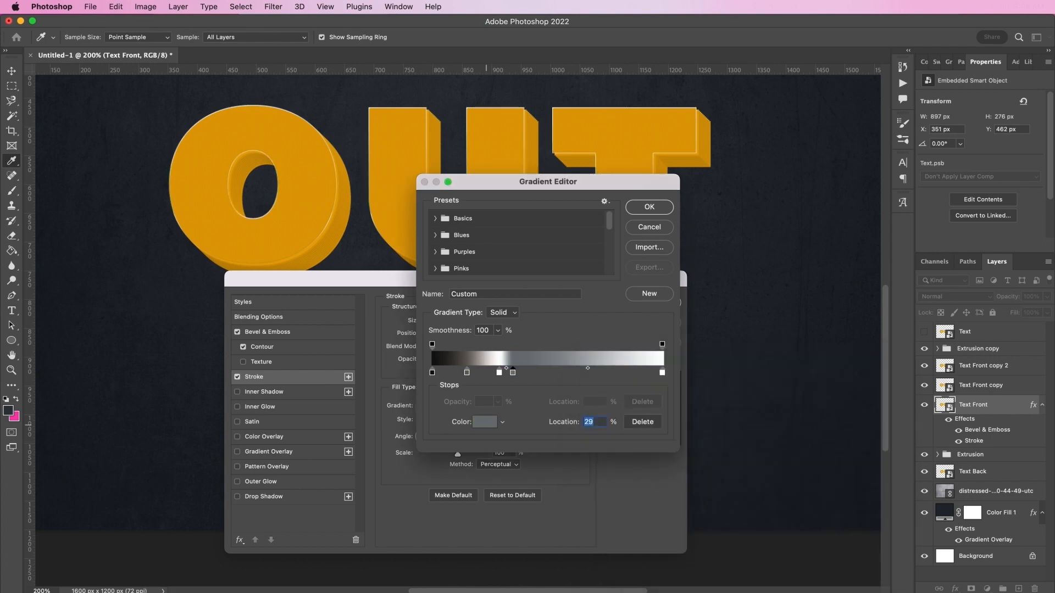
Add a 3c3d3f colour stop near the middle of the stroke gradient and an fbf7f8 stop at 51%
click(541, 374)
click(484, 422)
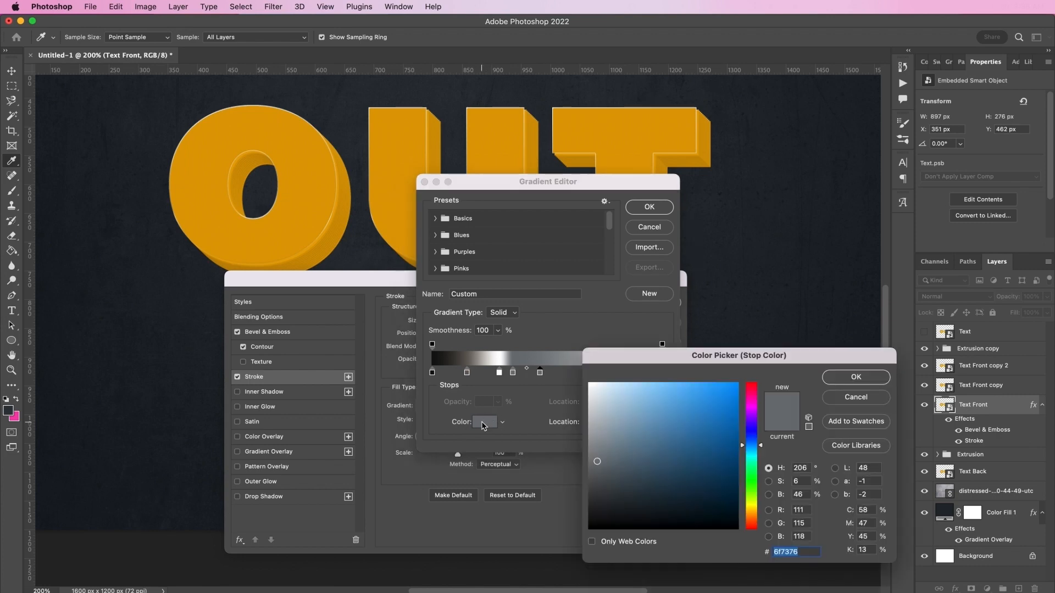
text(3c3)
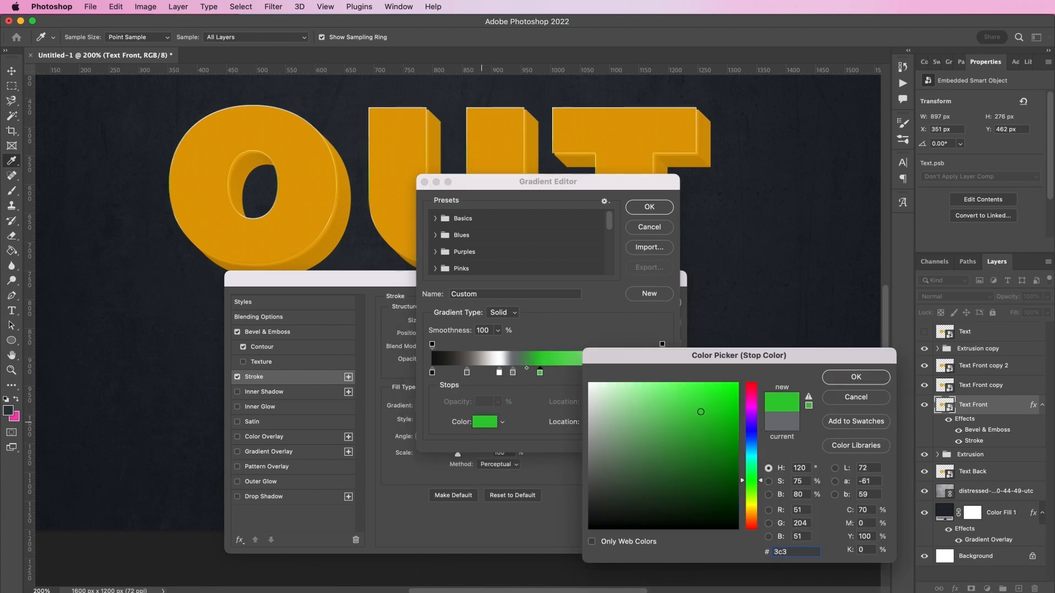
text(d3)
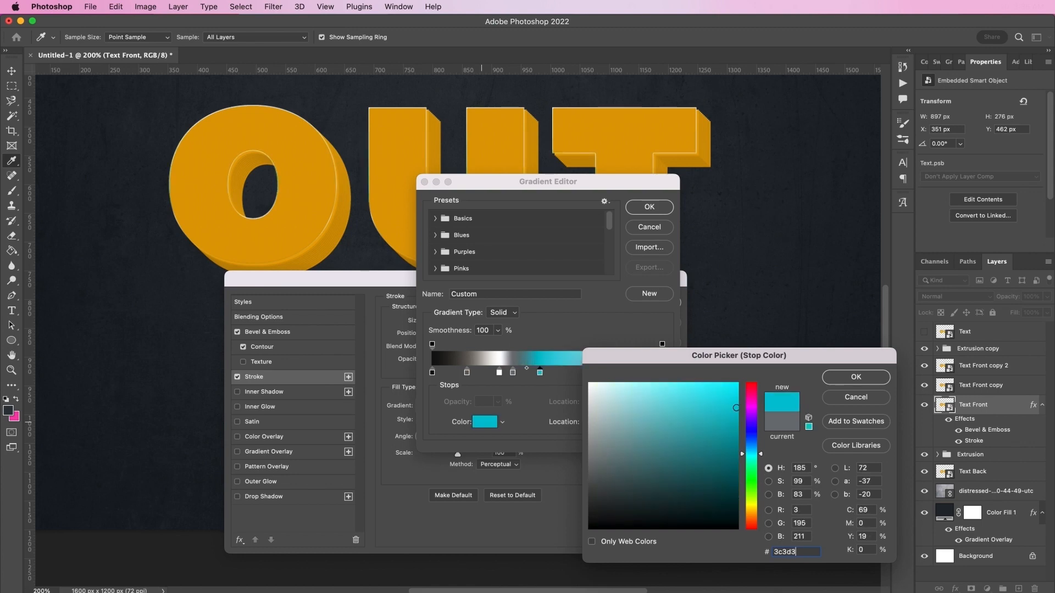
text(f)
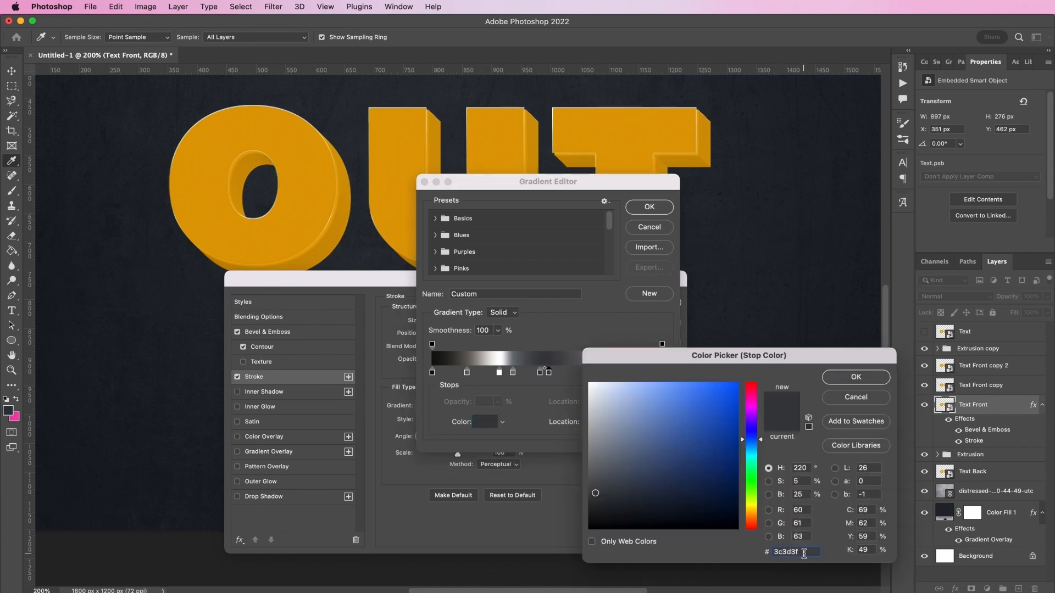
text(fb)
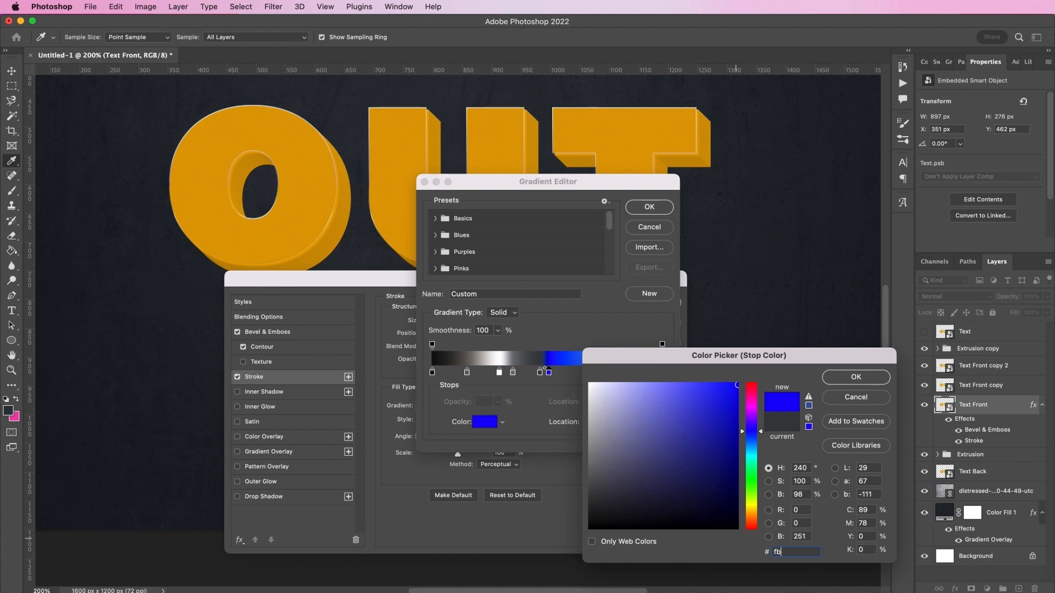
text(f7f8)
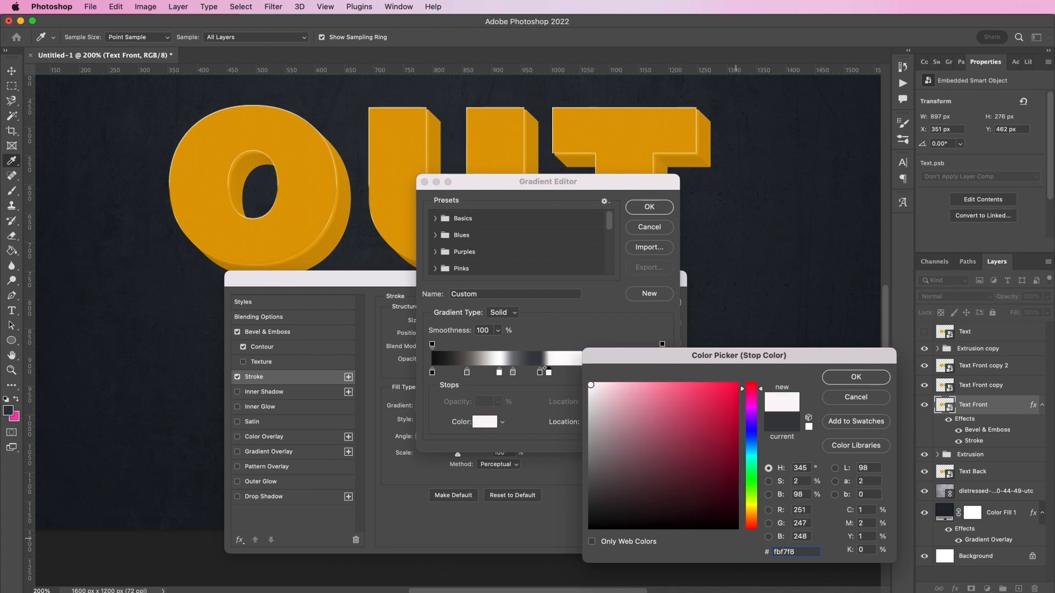
key(Return)
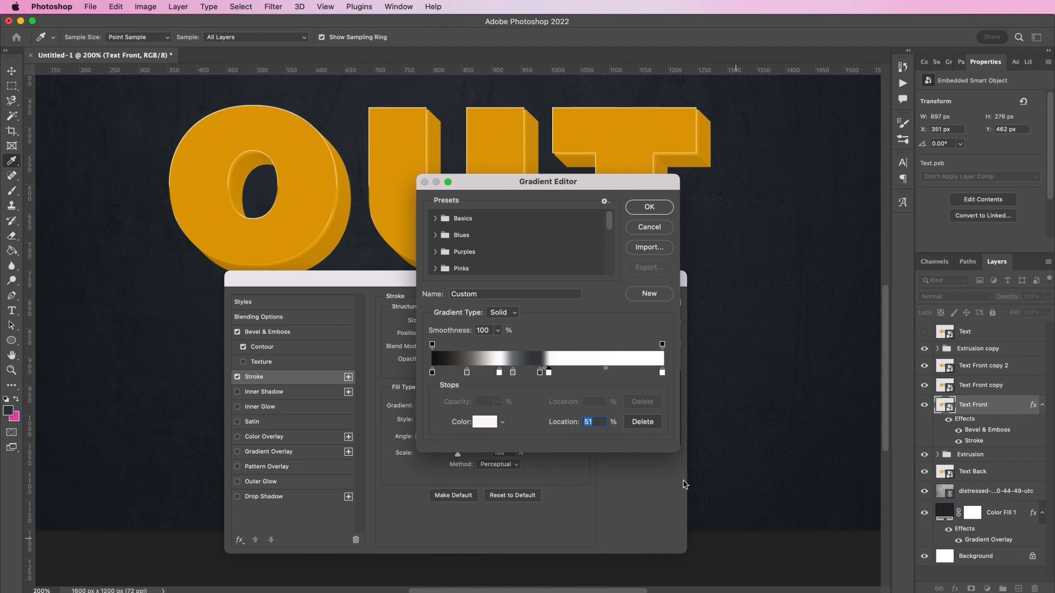
Add a 292828 colour stop between the fbf7f8 stop and the gradient's end, and a 080808 stop just beyond it
double_click(568, 375)
text(2)
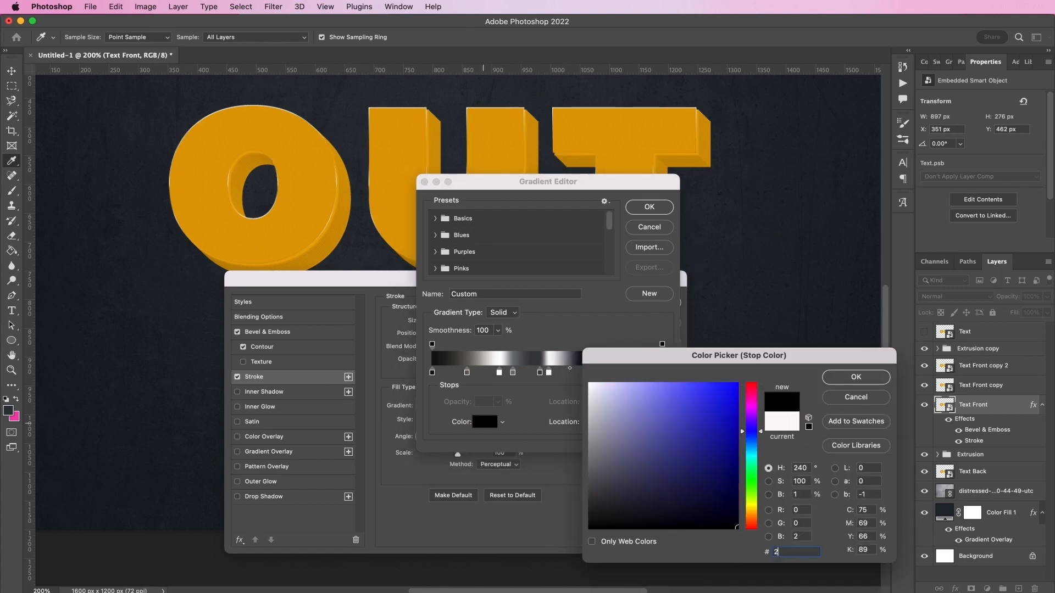
text(928)
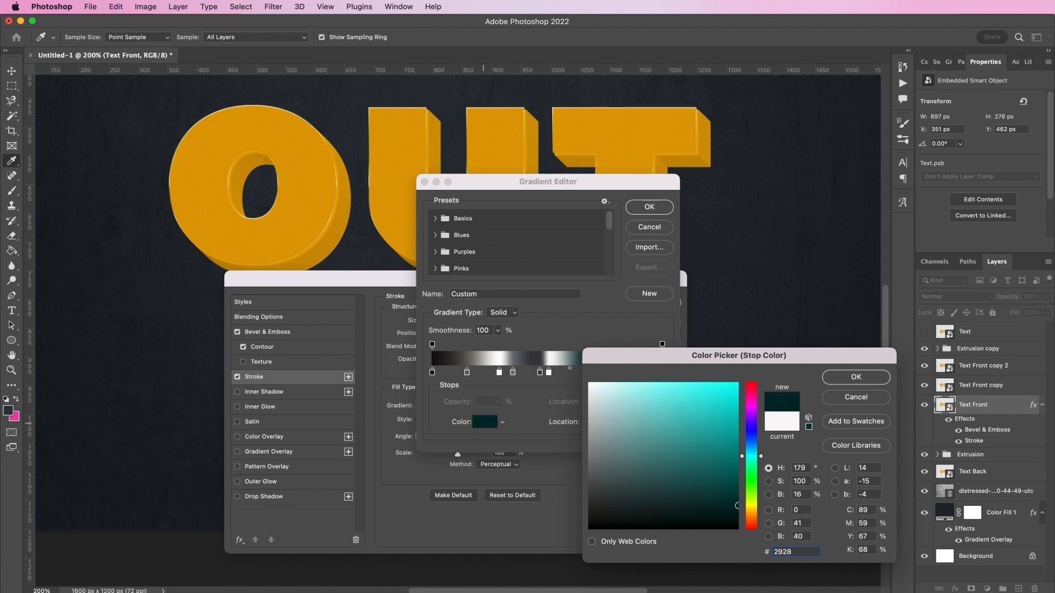
text(28)
key(Return)
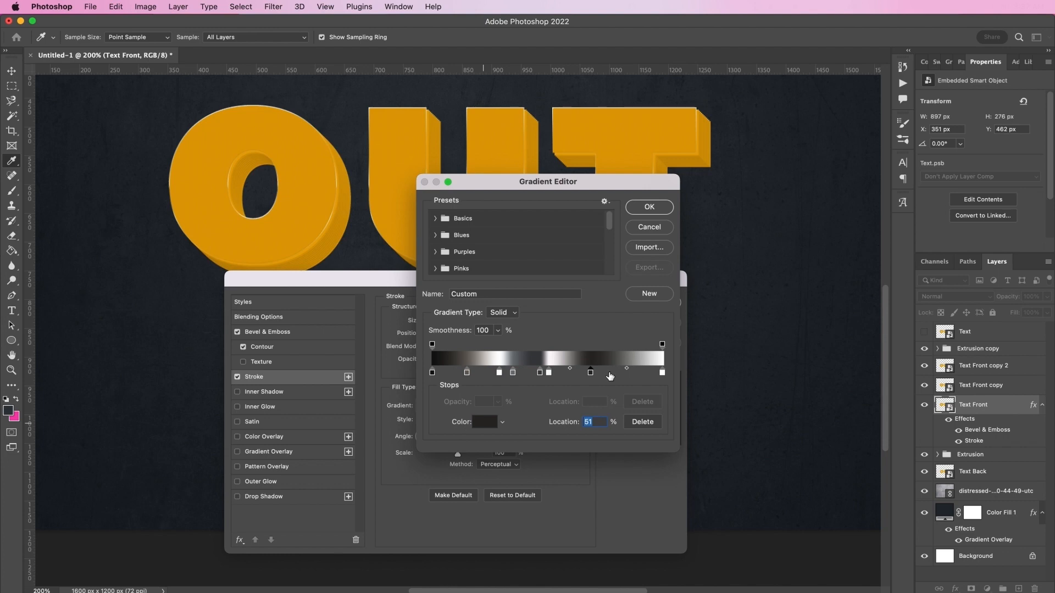
double_click(609, 372)
text(0)
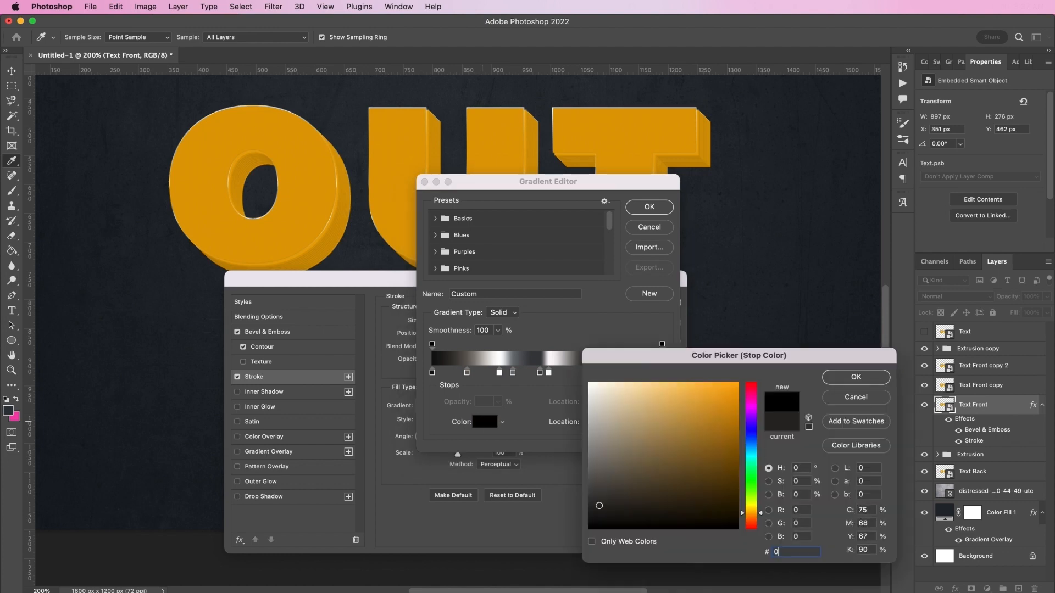
text(80808)
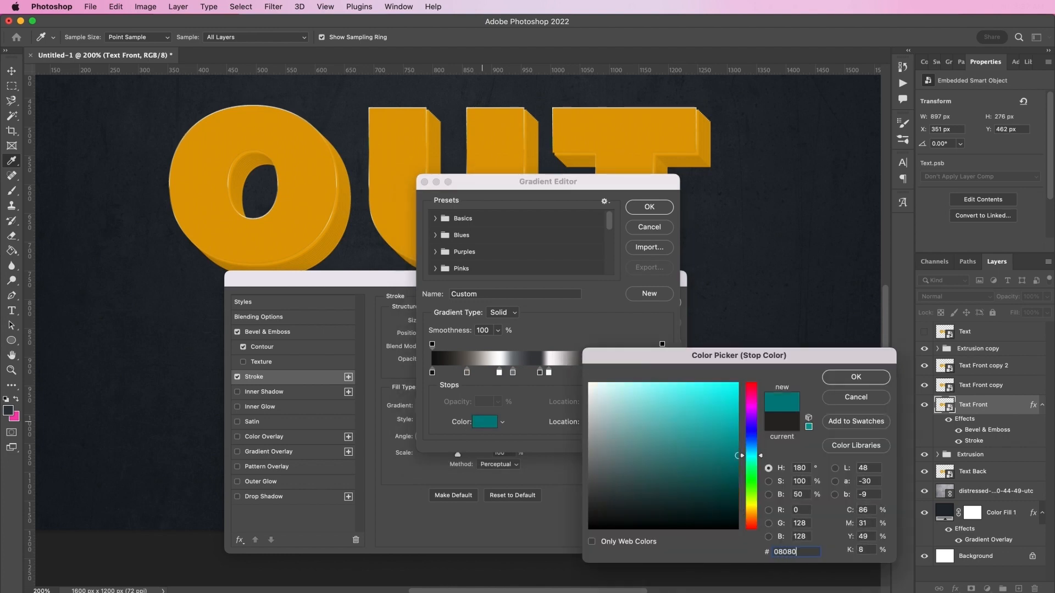
key(Return)
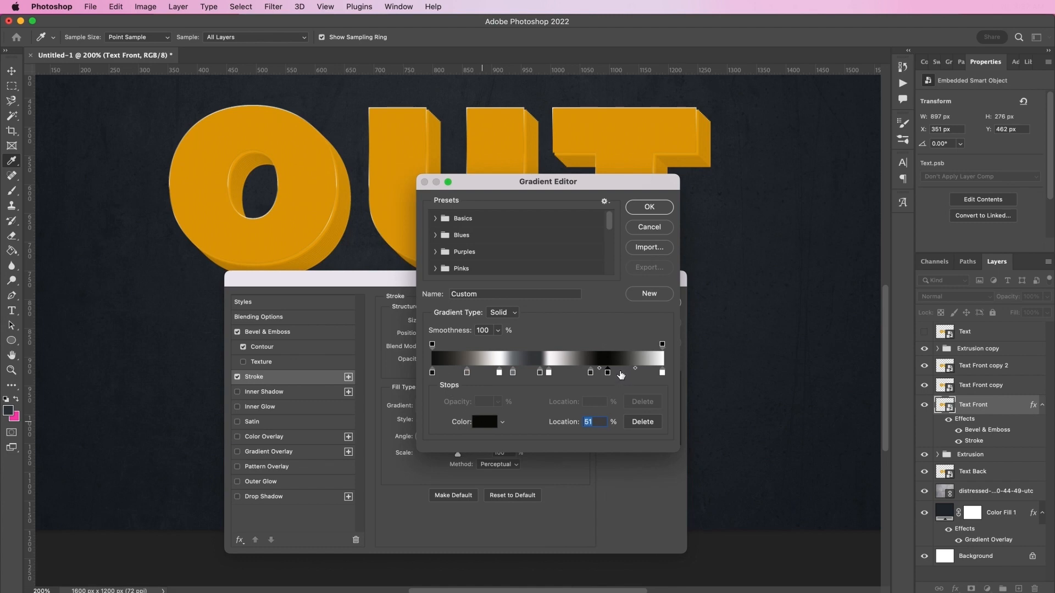
Add a 6a6965 colour stop to the stroke gradient, just beyond the 080808 stop
click(621, 375)
double_click(621, 375)
text(6)
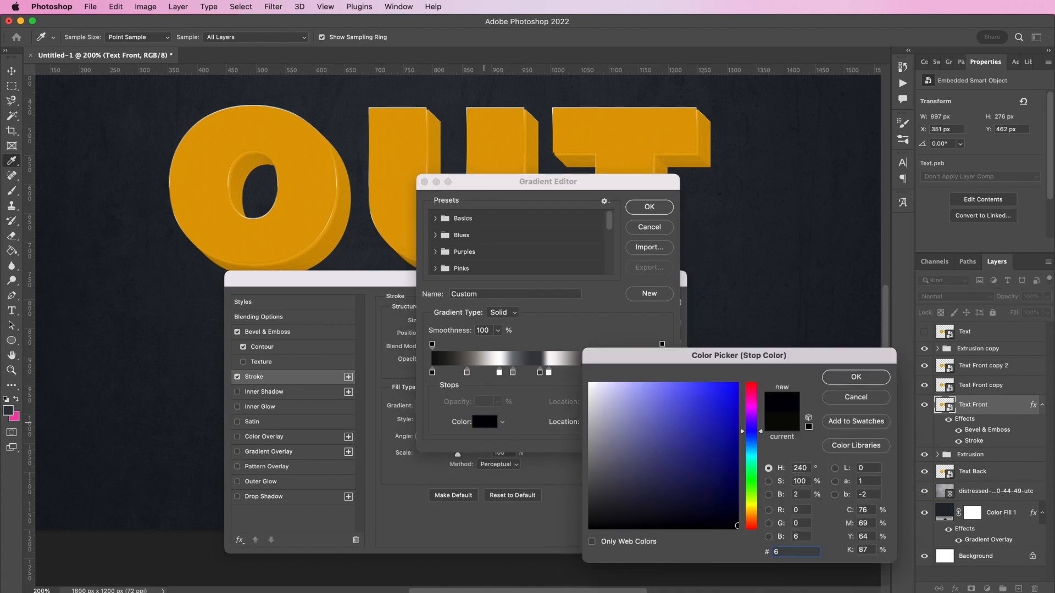
text(a69)
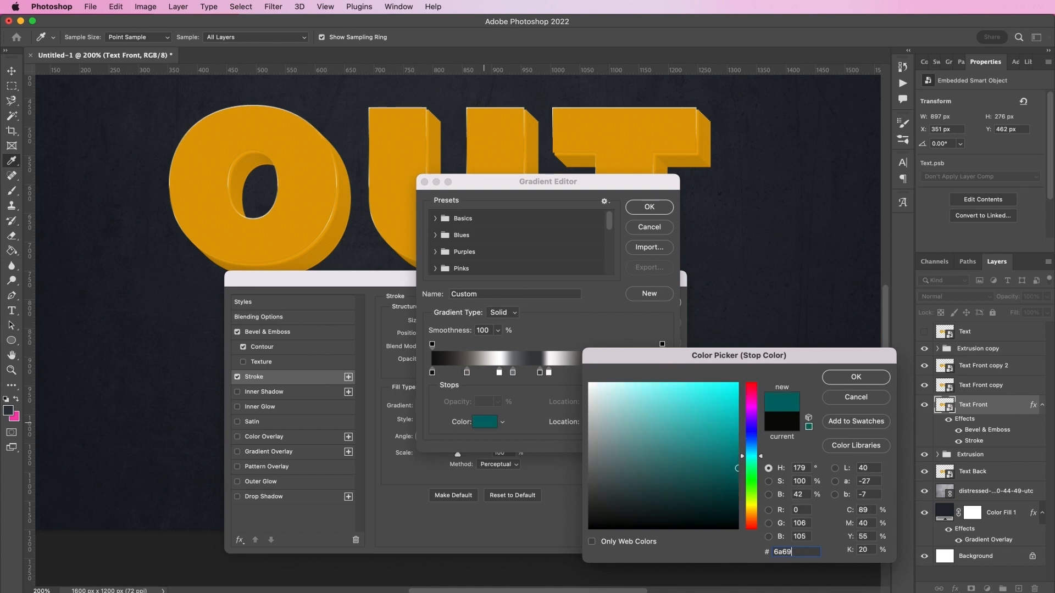
text(69)
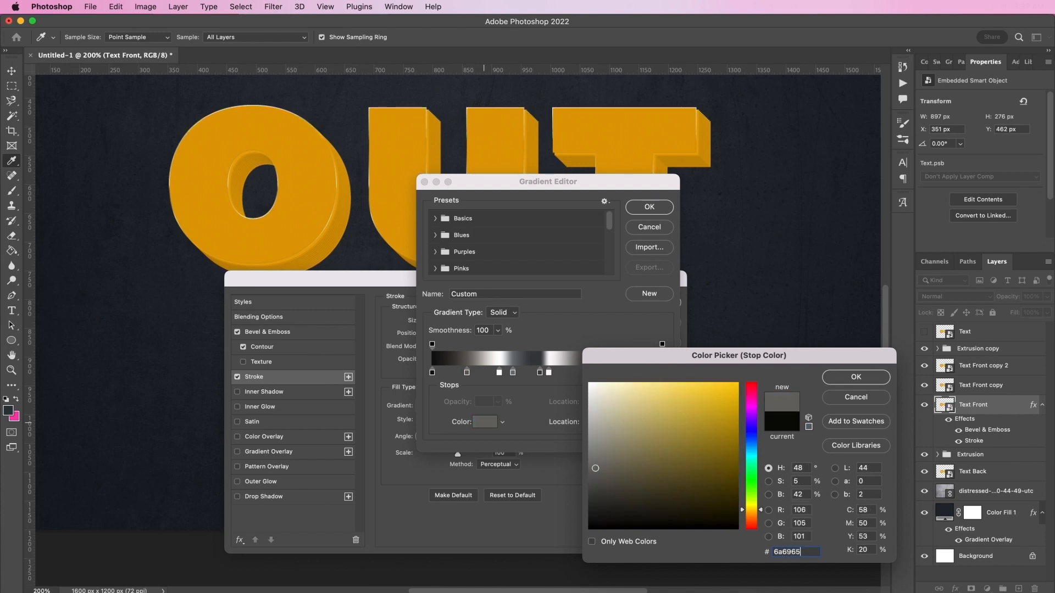
key(Return)
Set the stroke gradient's end colour stop at 100% to 110d0a and accept the finished gradient
click(662, 372)
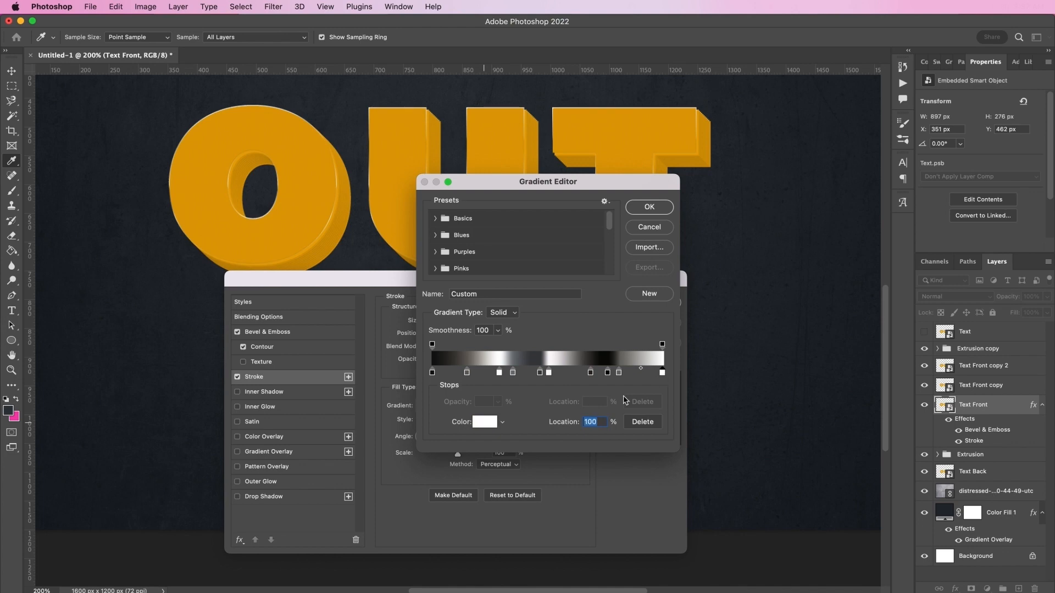
double_click(662, 373)
text(11)
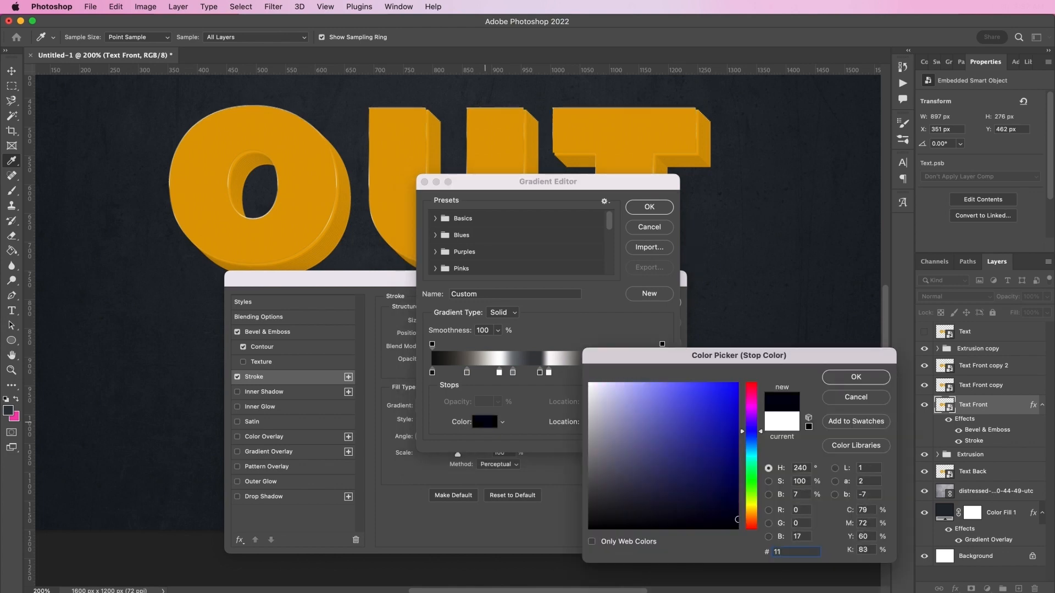
text(0)
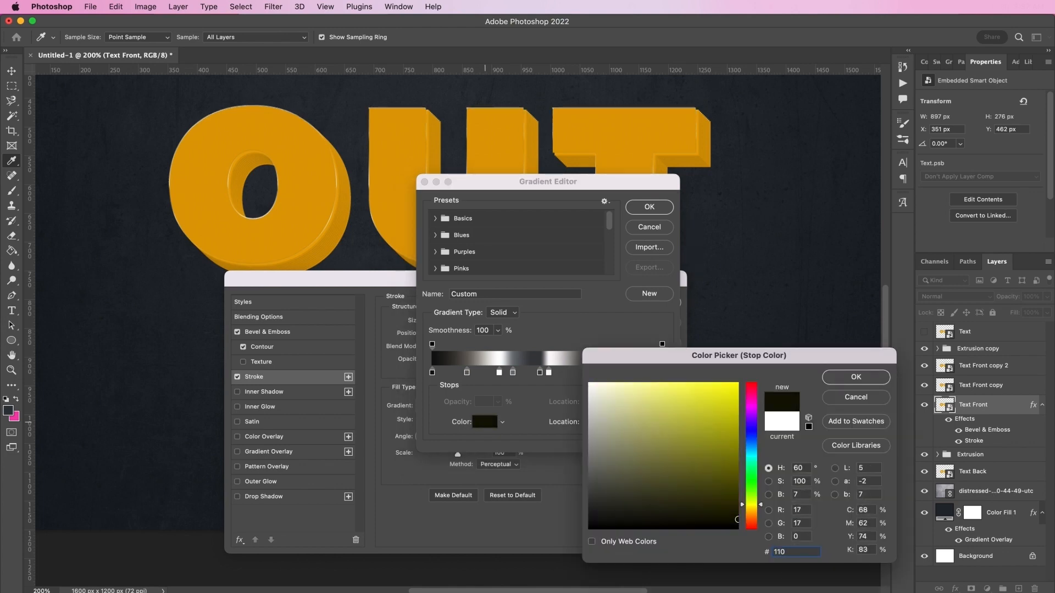
text(d)
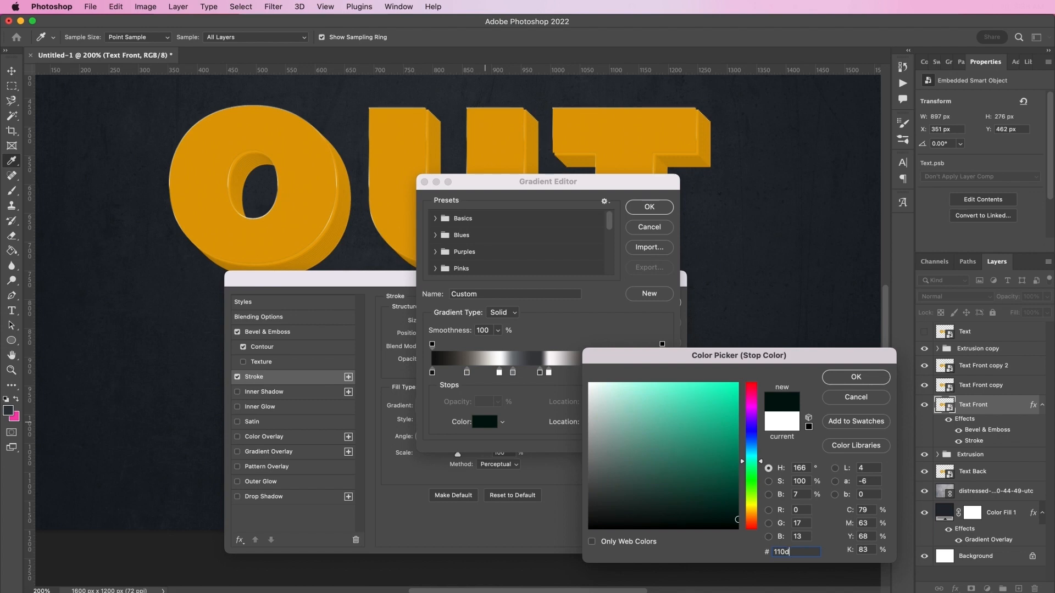
text(0a)
key(Return)
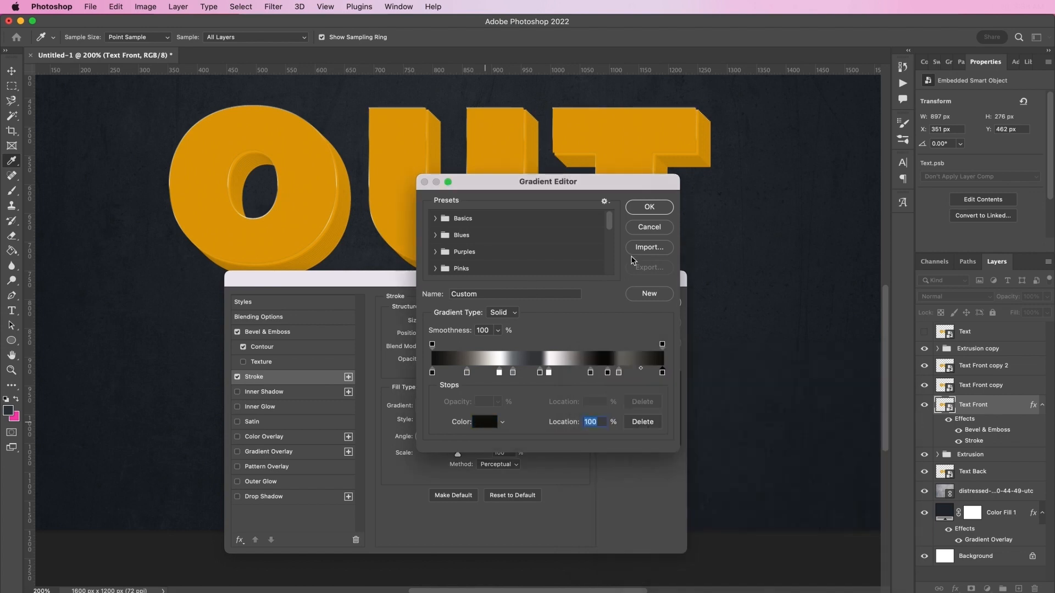
click(636, 208)
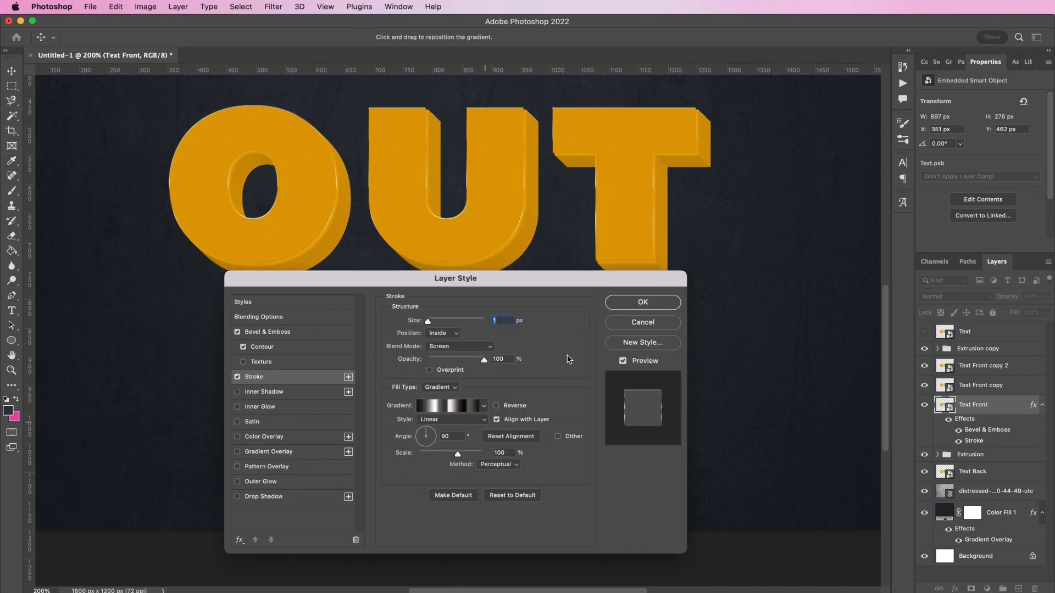
Add an Inner Shadow to Text Front with distance 9 px, choke 6%, size 18 px and angle 141°, without global light
click(297, 396)
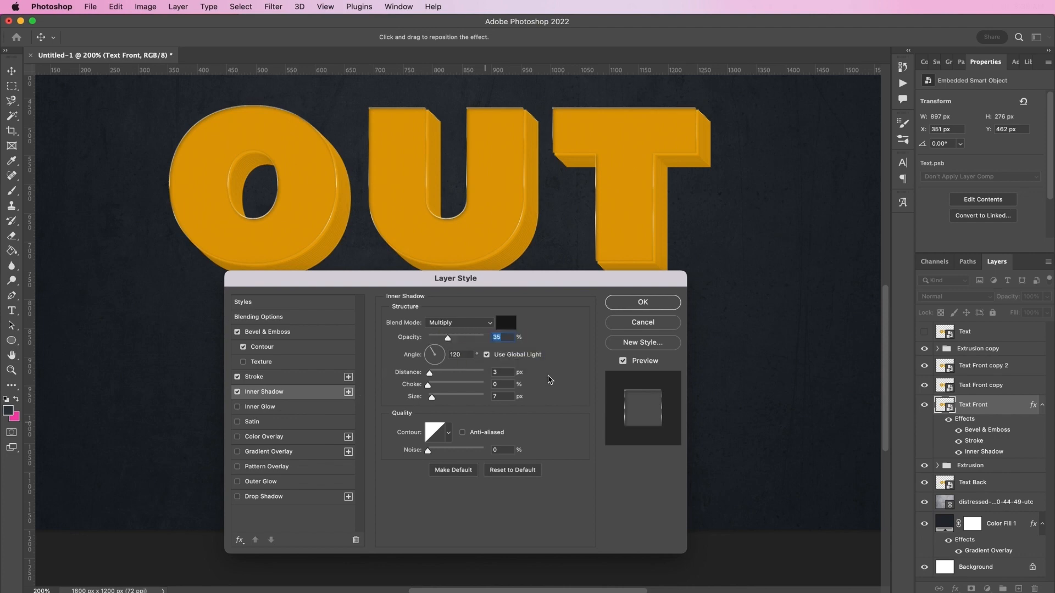
click(503, 374)
text(9)
click(508, 387)
text(6)
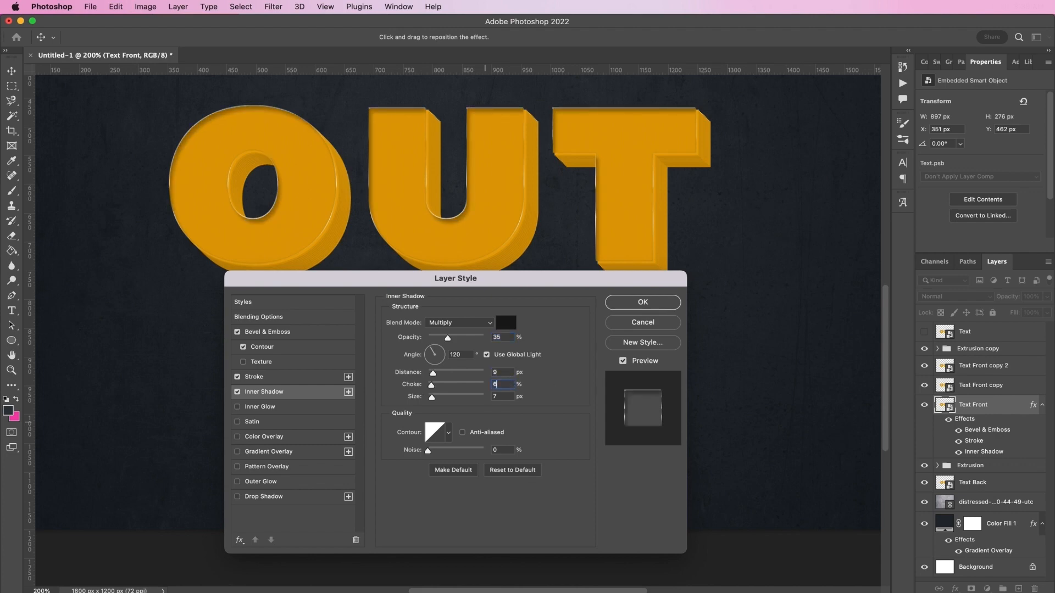
click(506, 397)
text(18)
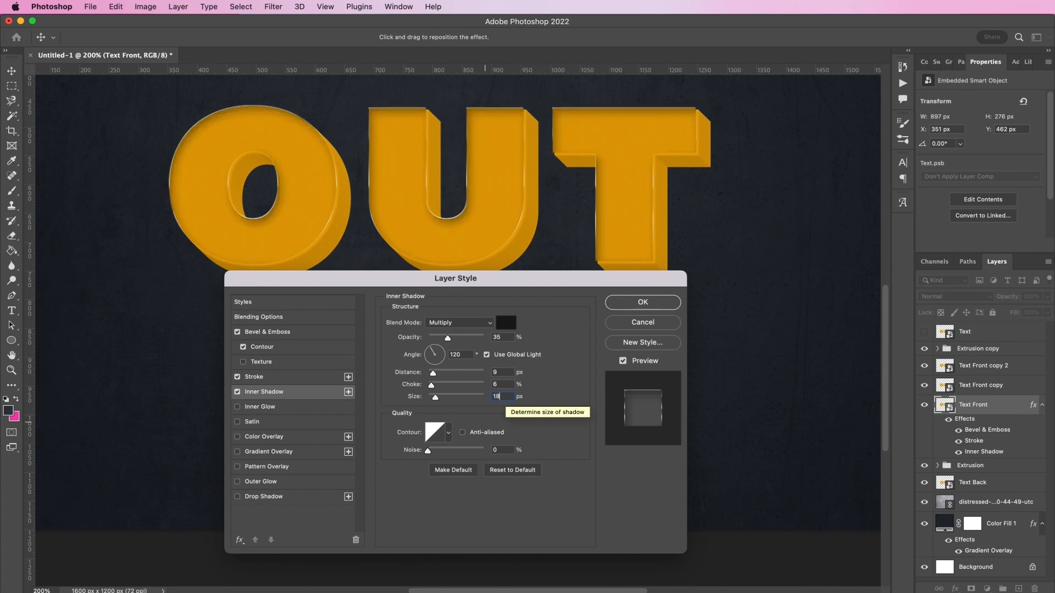
click(487, 356)
text(141)
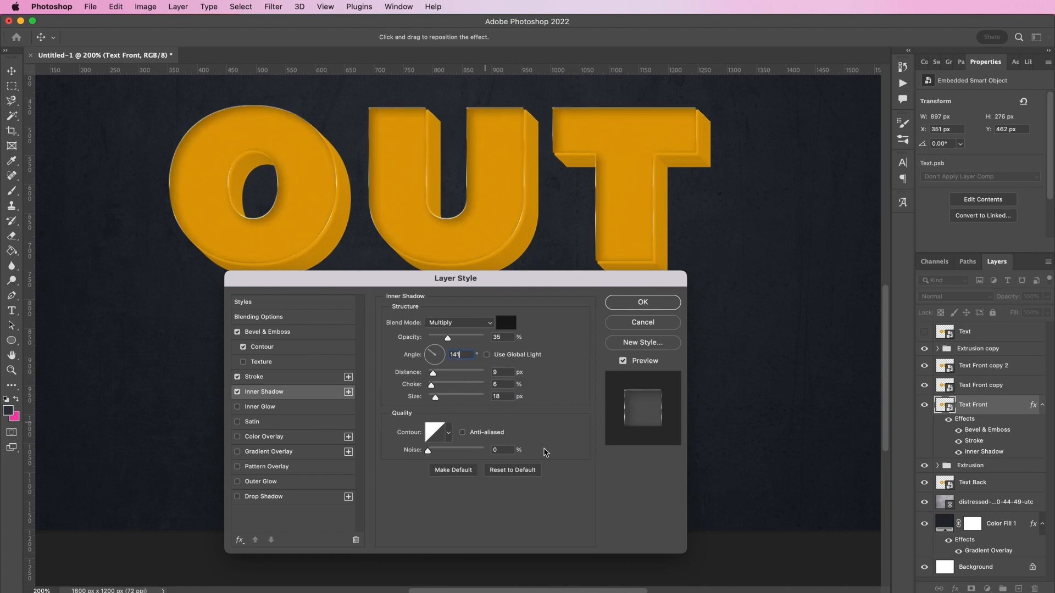
Add an Inner Glow to Text Front with the Linear Light blend mode and 100% opacity
click(306, 408)
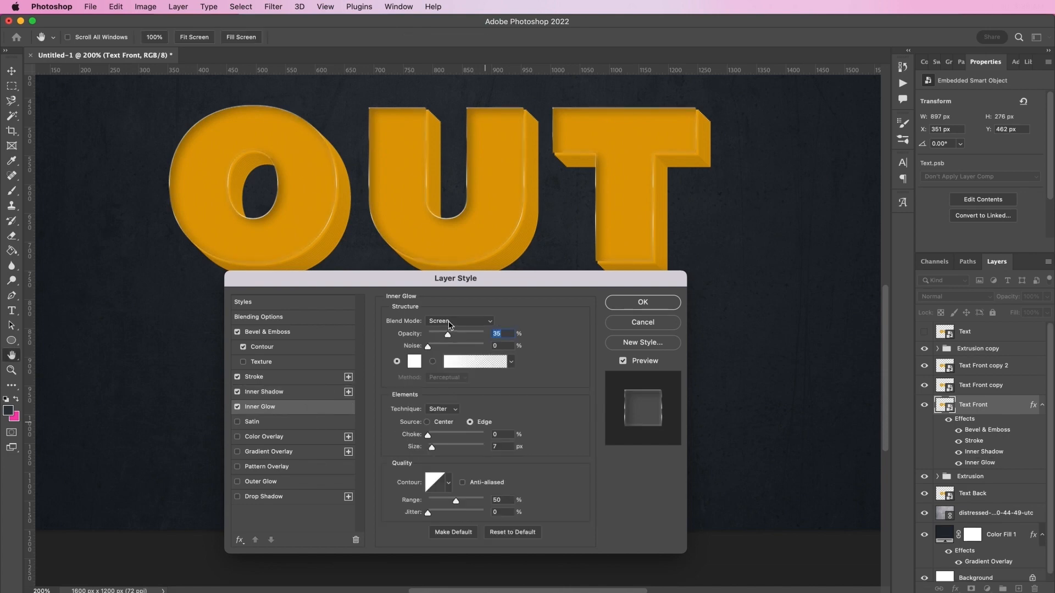
click(449, 323)
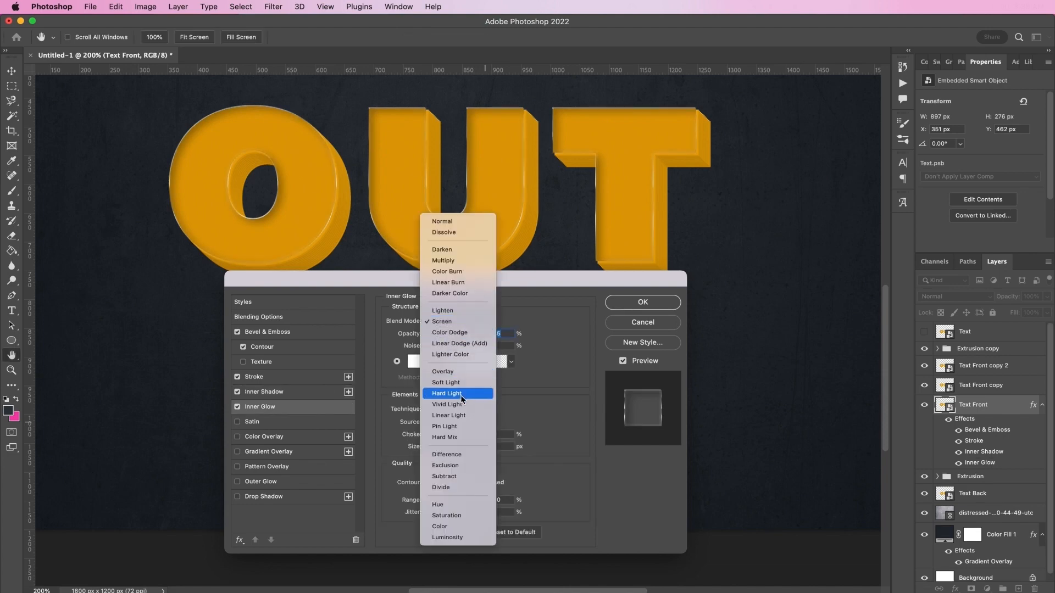
click(465, 415)
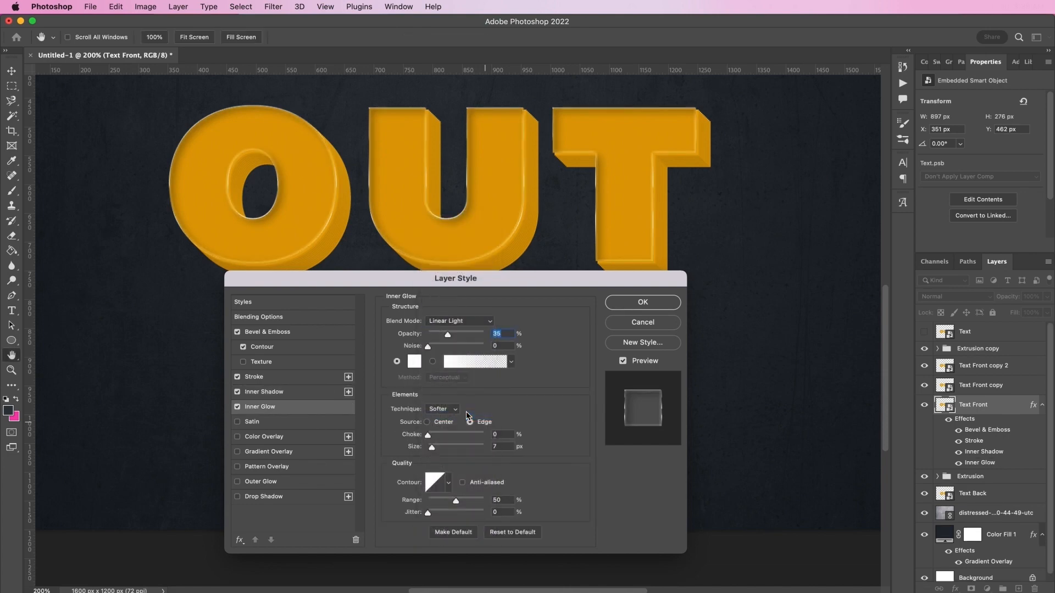
drag(448, 335, 510, 345)
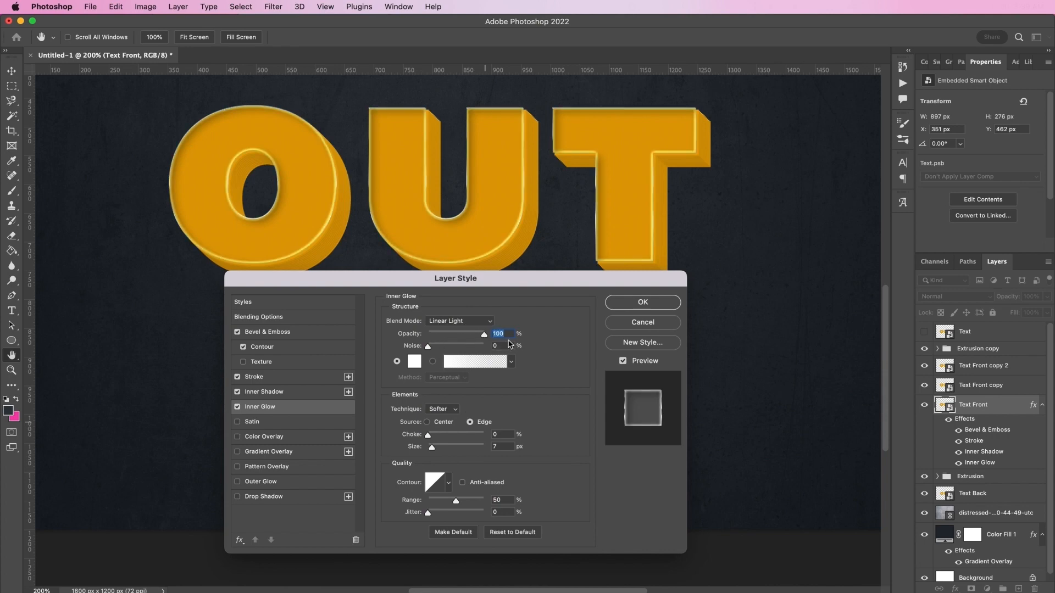
Set the Inner Glow colour to d1cc90 and its size to 90 px
click(414, 362)
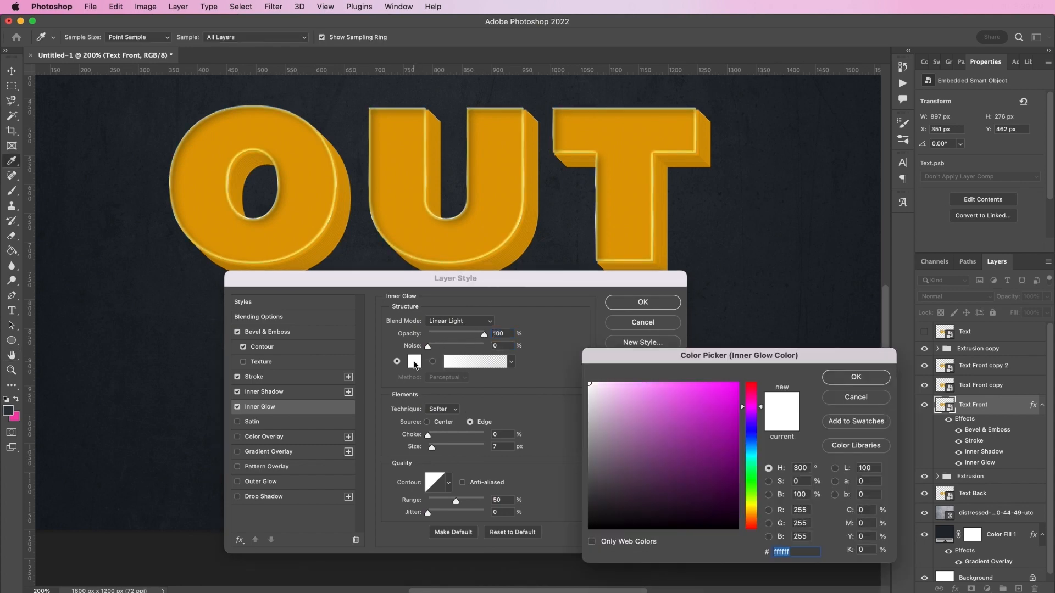
text(d1)
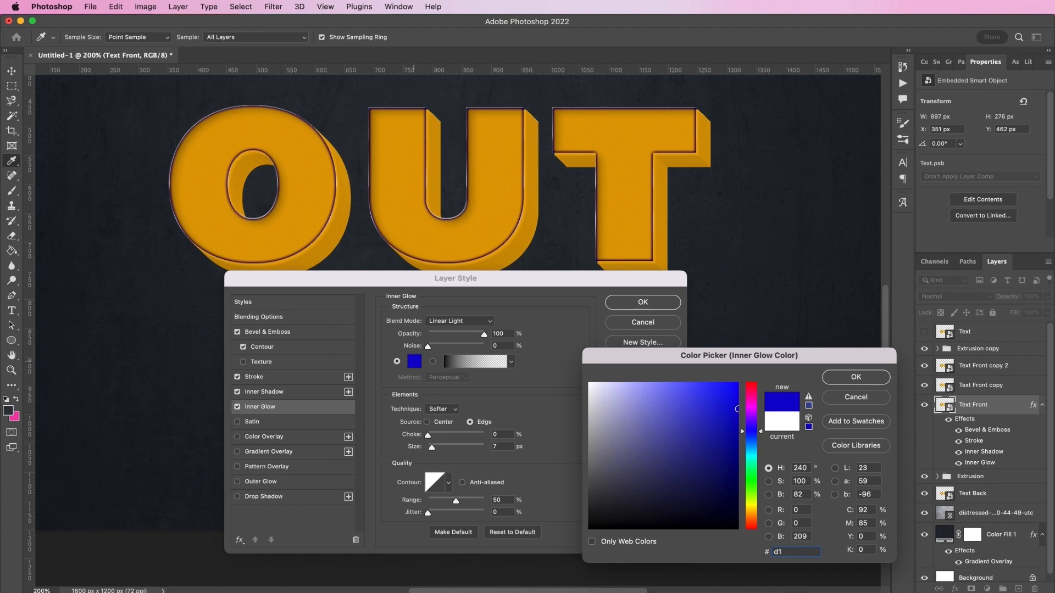
text(cc90)
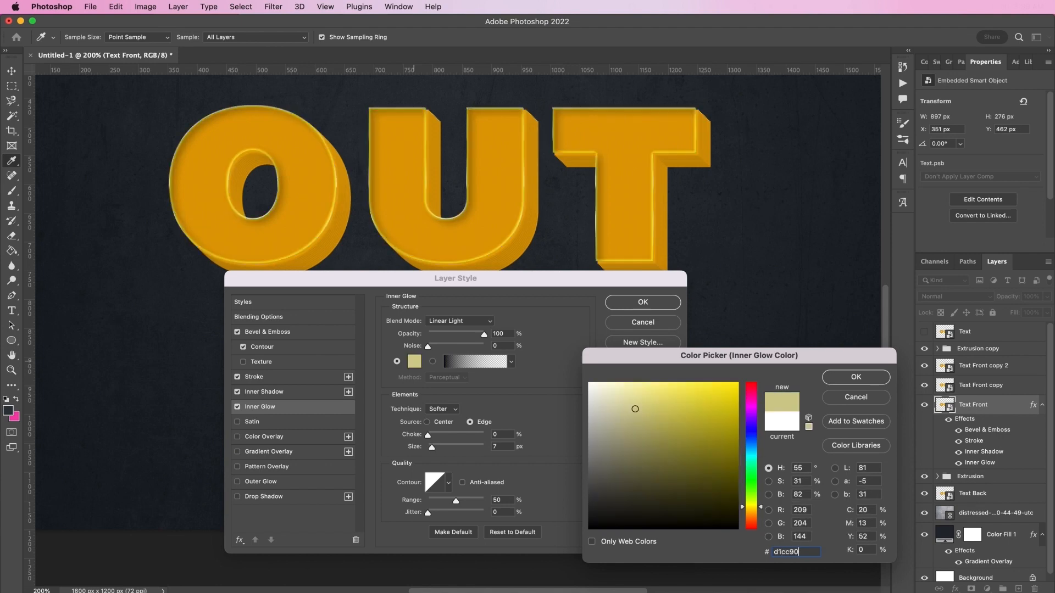
key(Return)
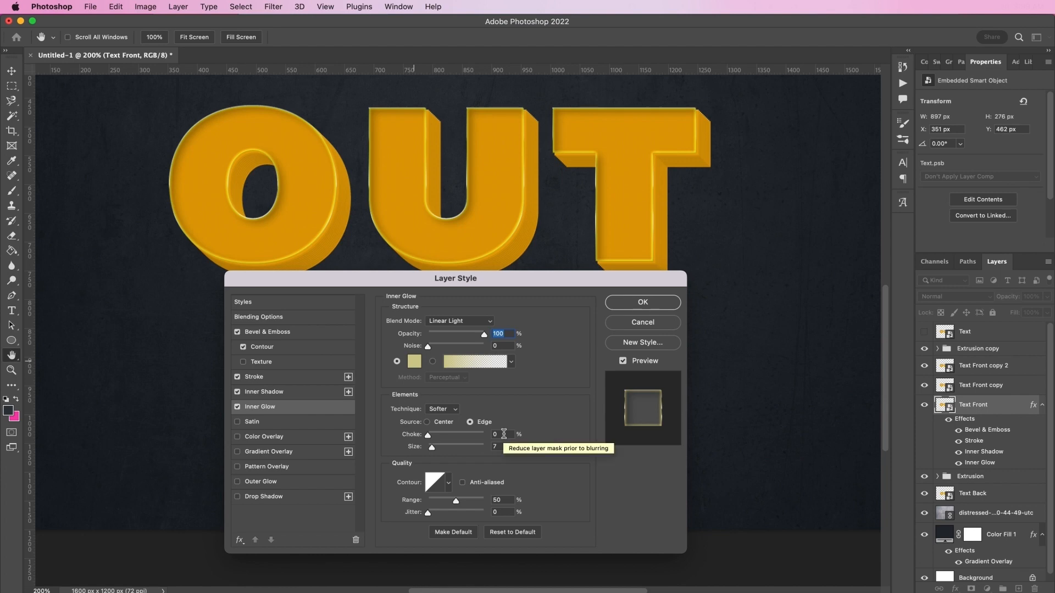
double_click(506, 447)
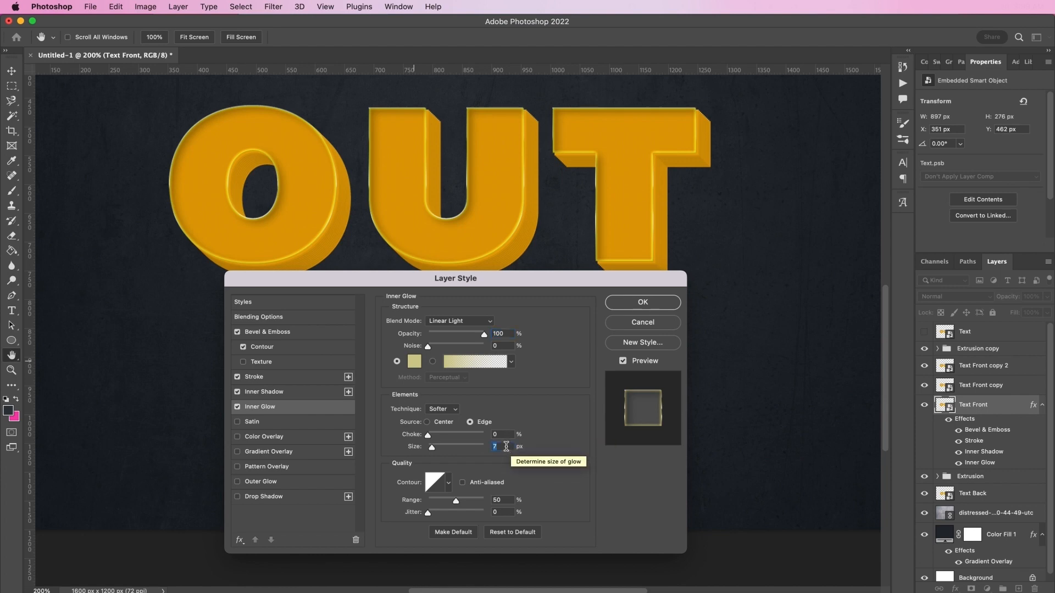
text(90)
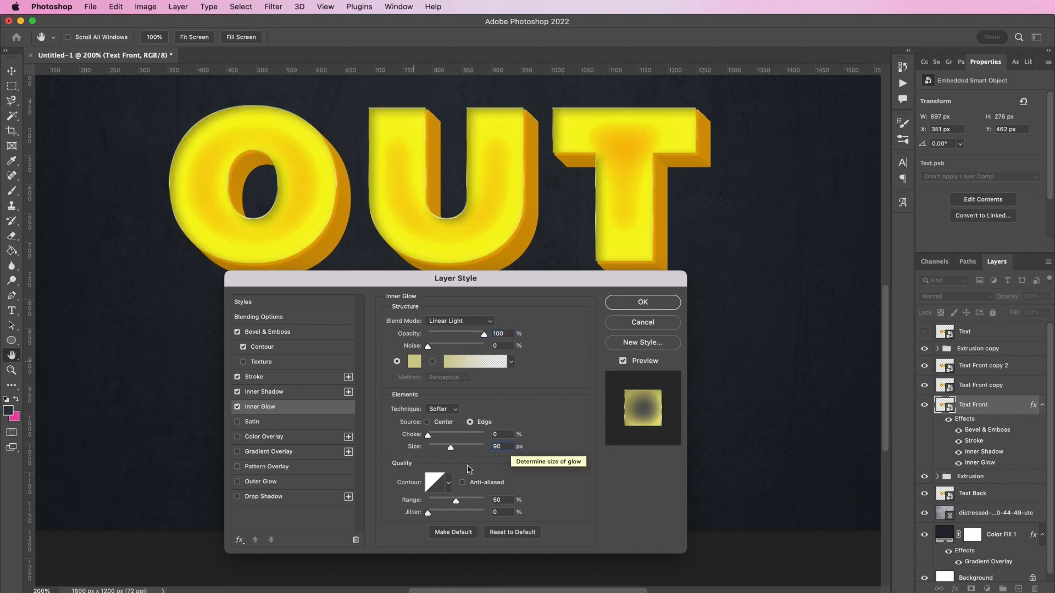
Apply the Cone contour to the Inner Glow and reshape its curve with points at input 27%, output 97% and input 60%, output 43%
click(448, 483)
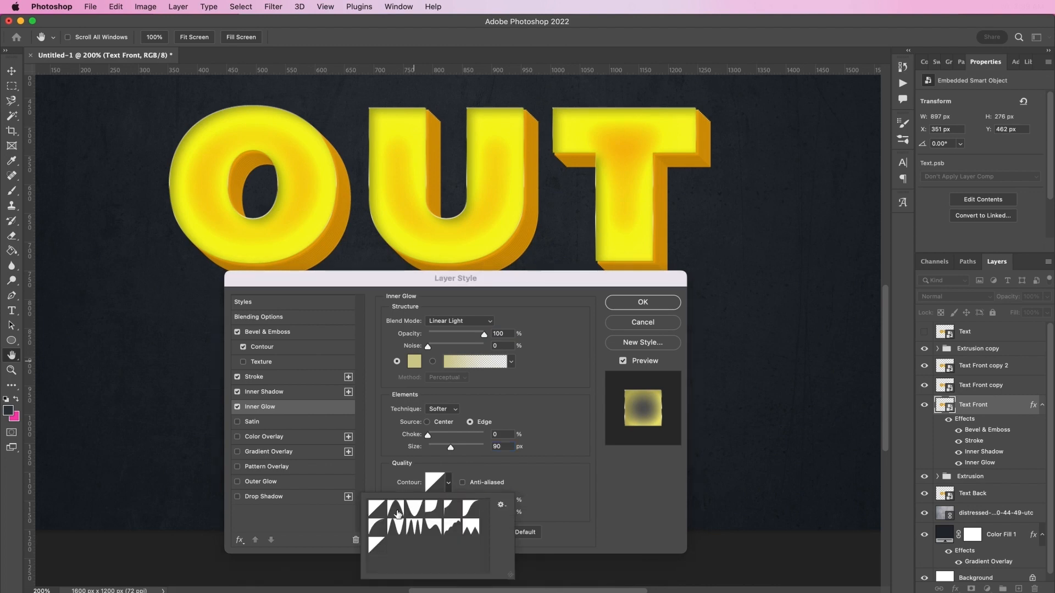
click(397, 510)
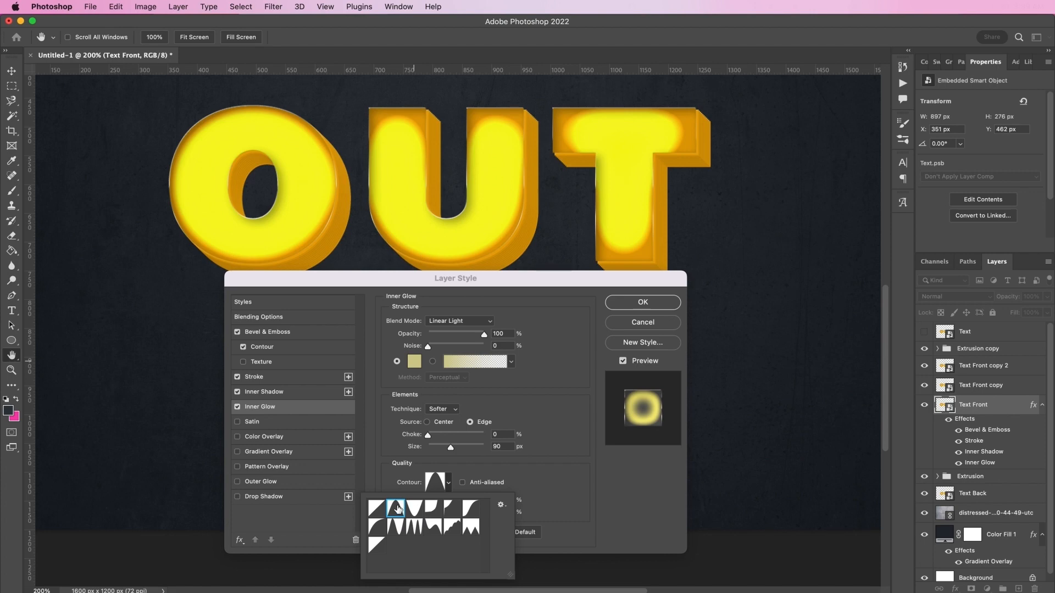
click(434, 487)
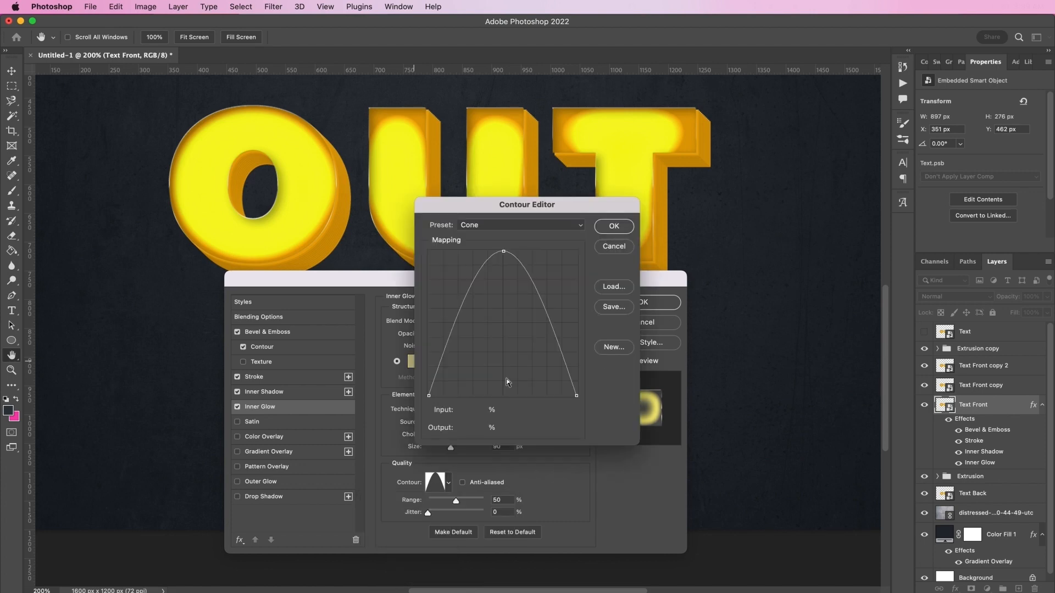
drag(502, 267, 468, 275)
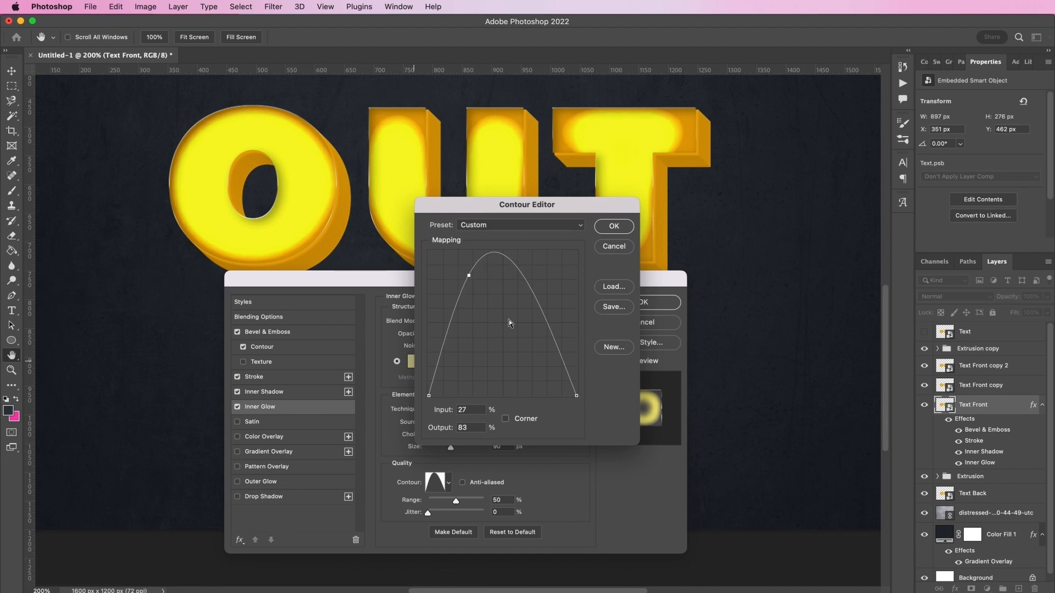
drag(541, 315, 518, 333)
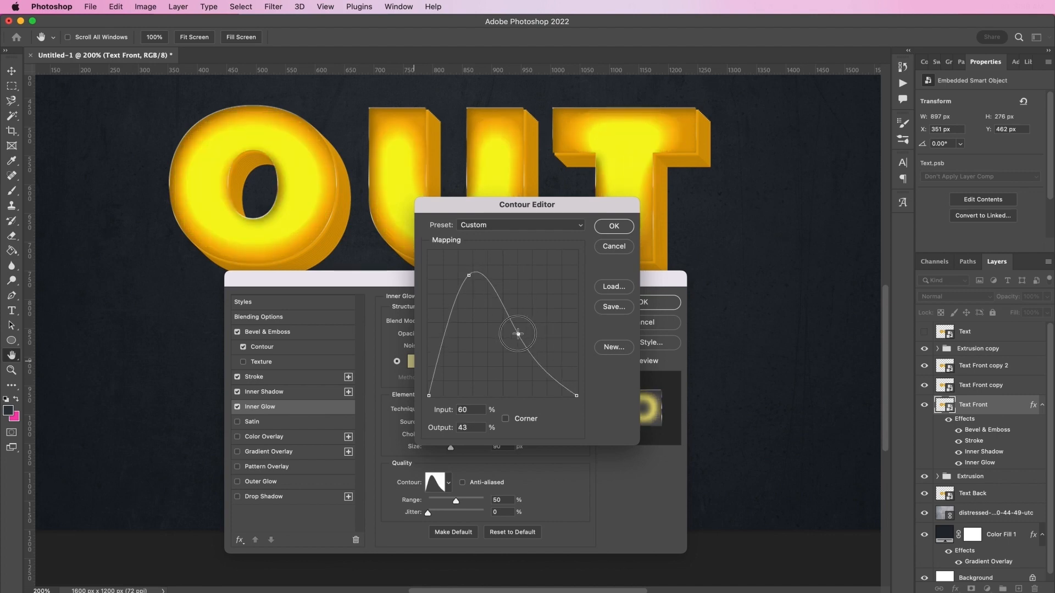
drag(469, 275, 470, 256)
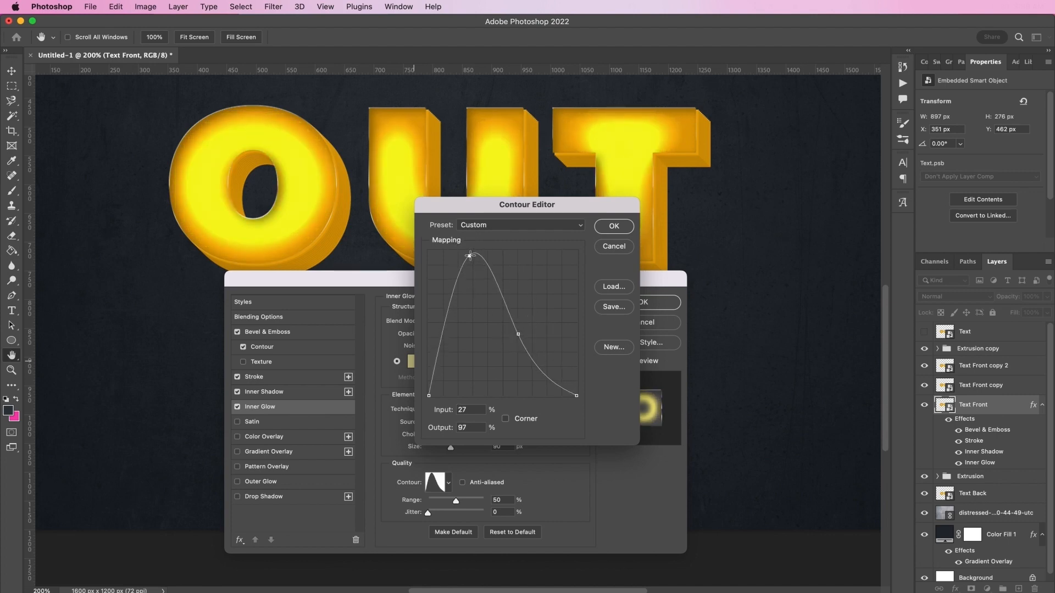
key(Return)
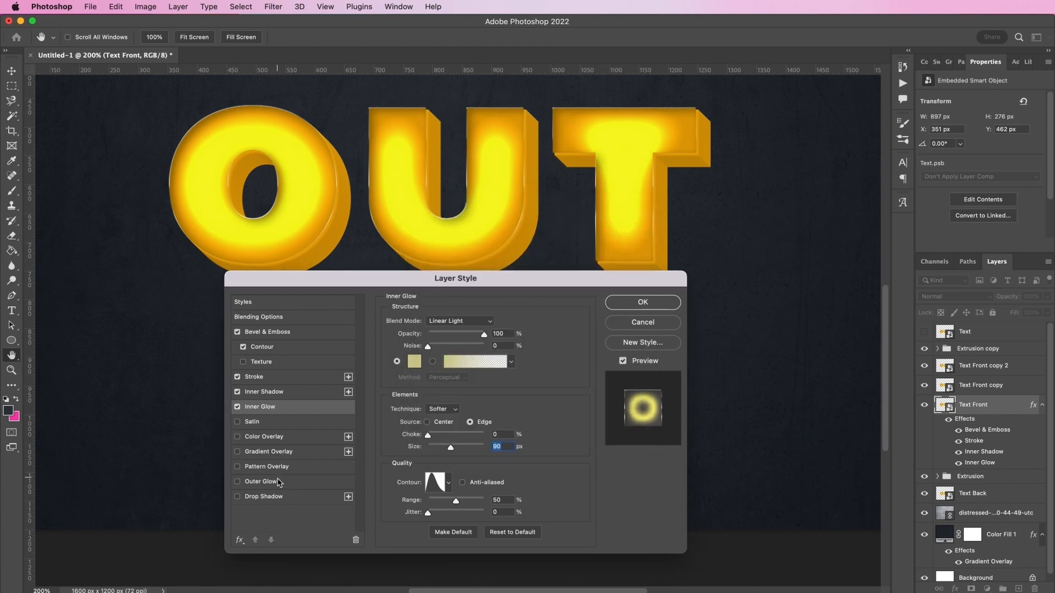
Add an Outer Glow to Text Front with 100% opacity and a gradient as its fill
click(277, 483)
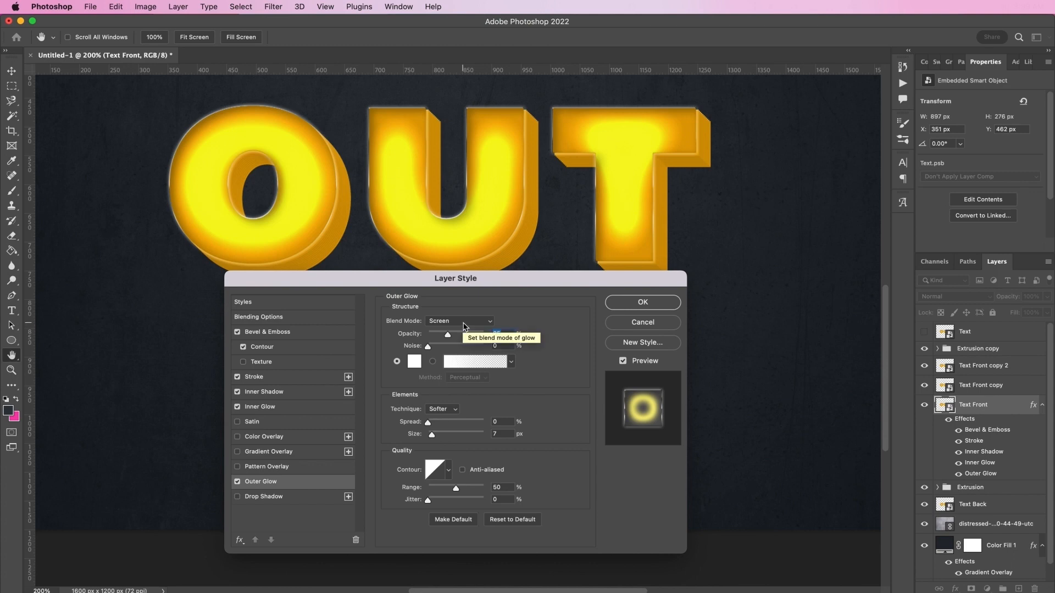
text(100)
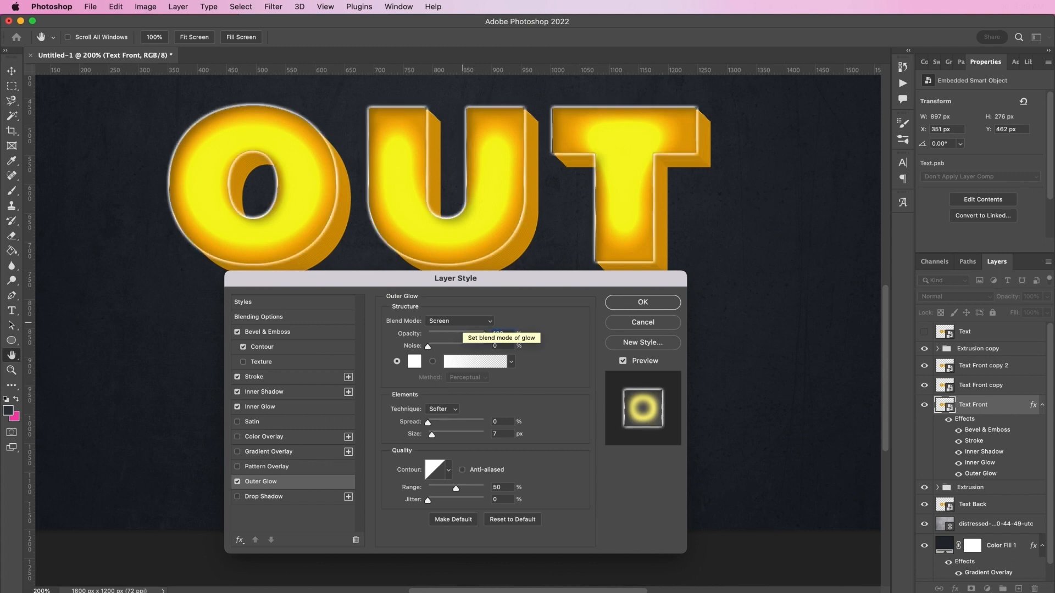
click(433, 361)
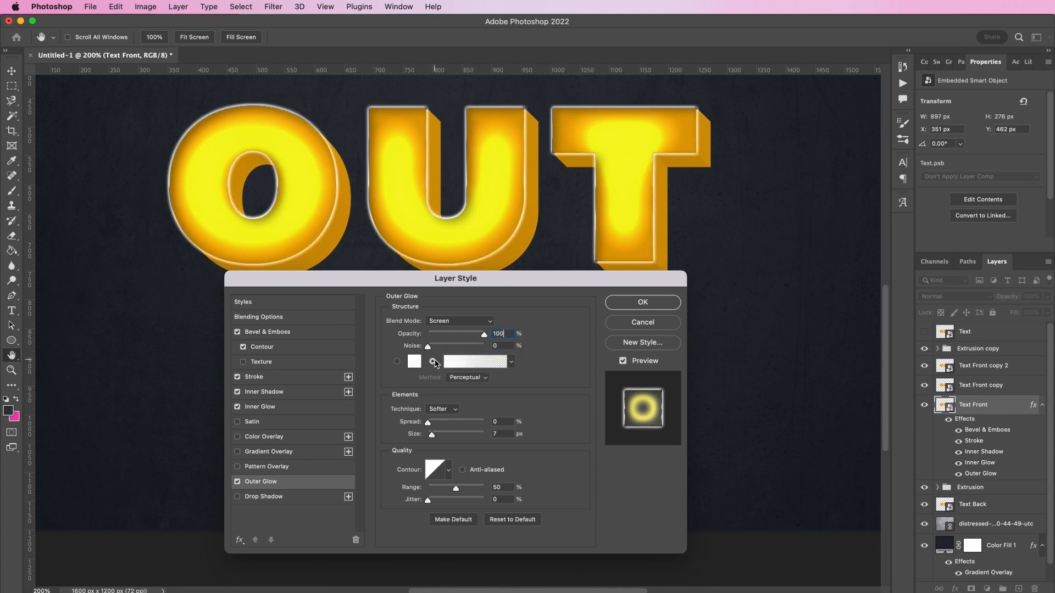
Set the start colour stop of the Outer Glow gradient to 423f30
click(460, 362)
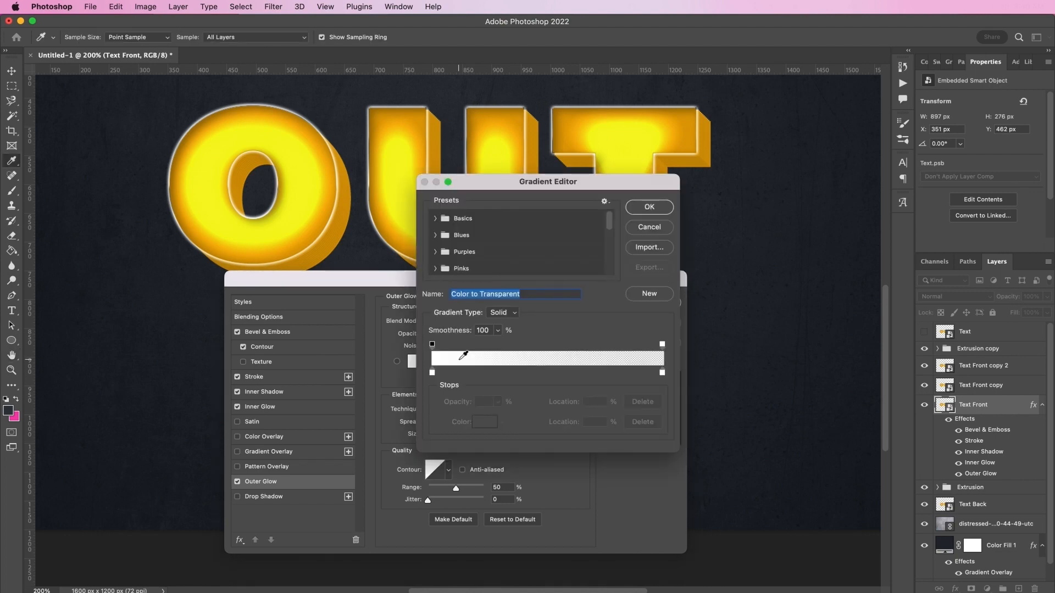
click(432, 373)
click(485, 422)
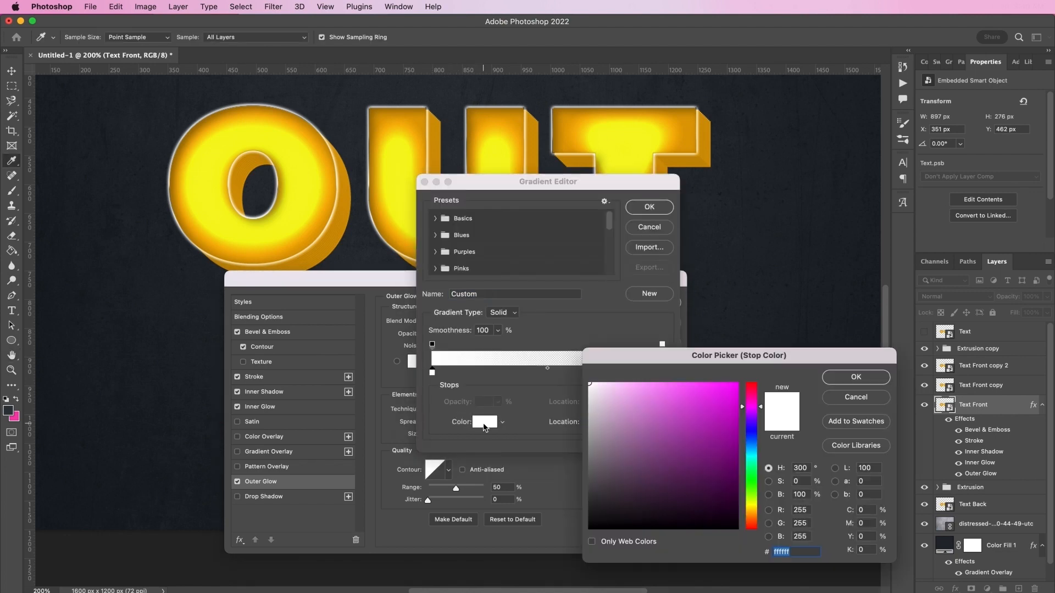
text(423)
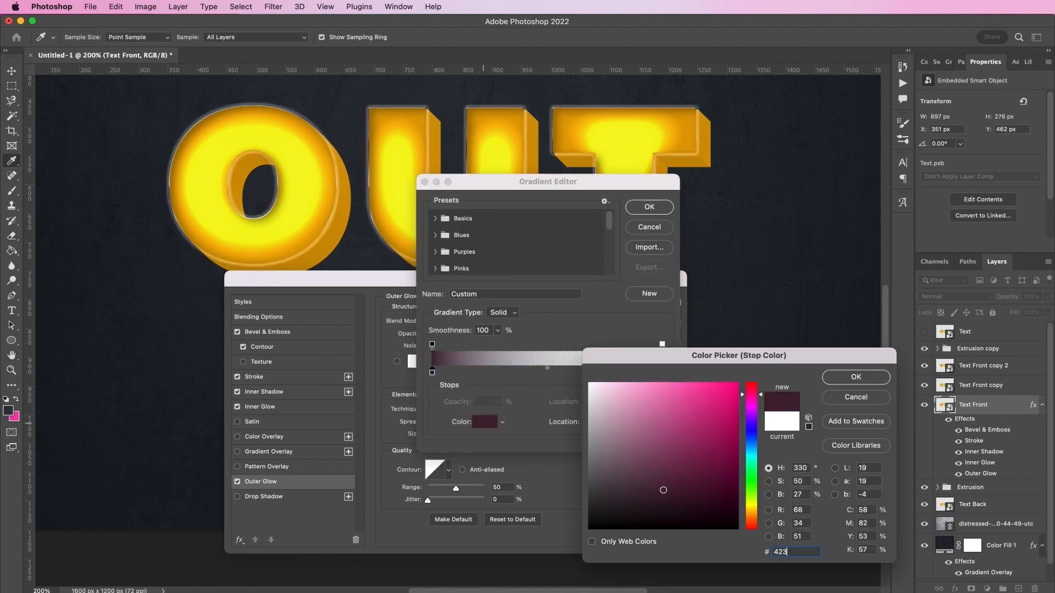
text(f3)
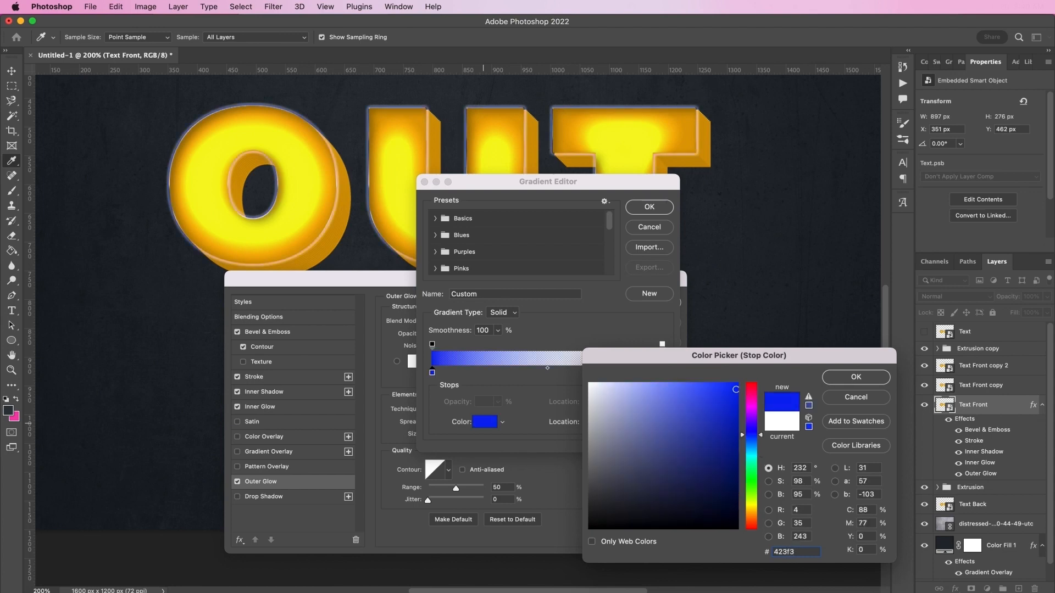
text(0)
key(Return)
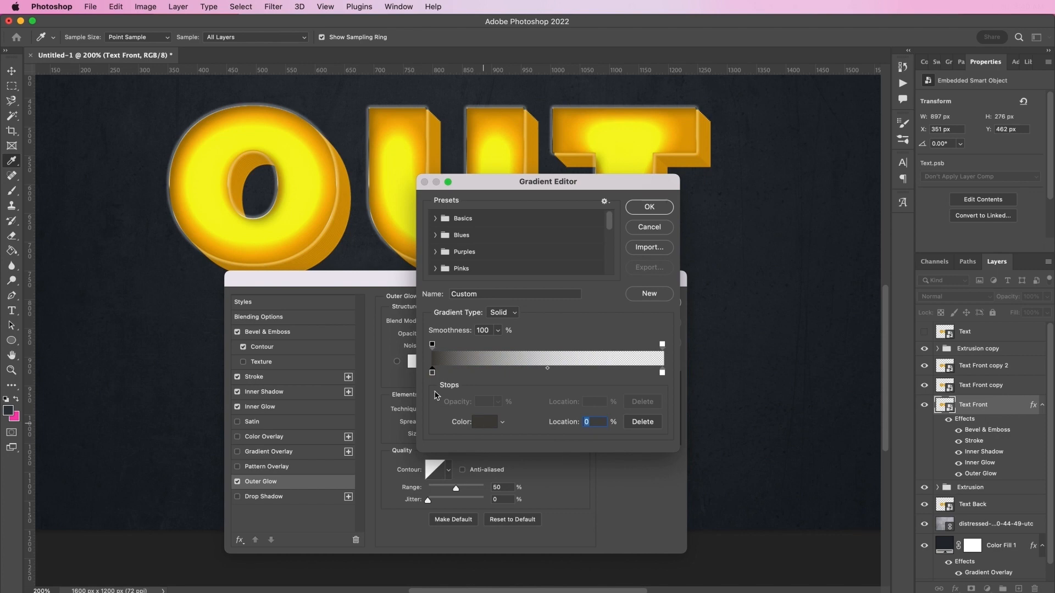
Add an f5f4f0 colour stop to the Outer Glow gradient, slightly before its midpoint
click(531, 374)
click(483, 422)
text(f5f)
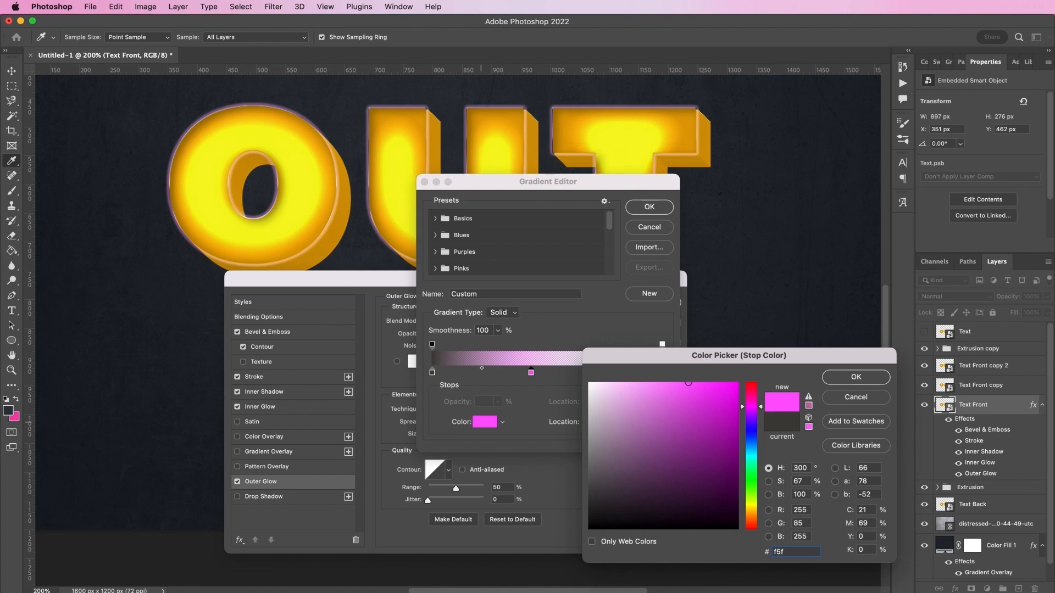
text(4f0)
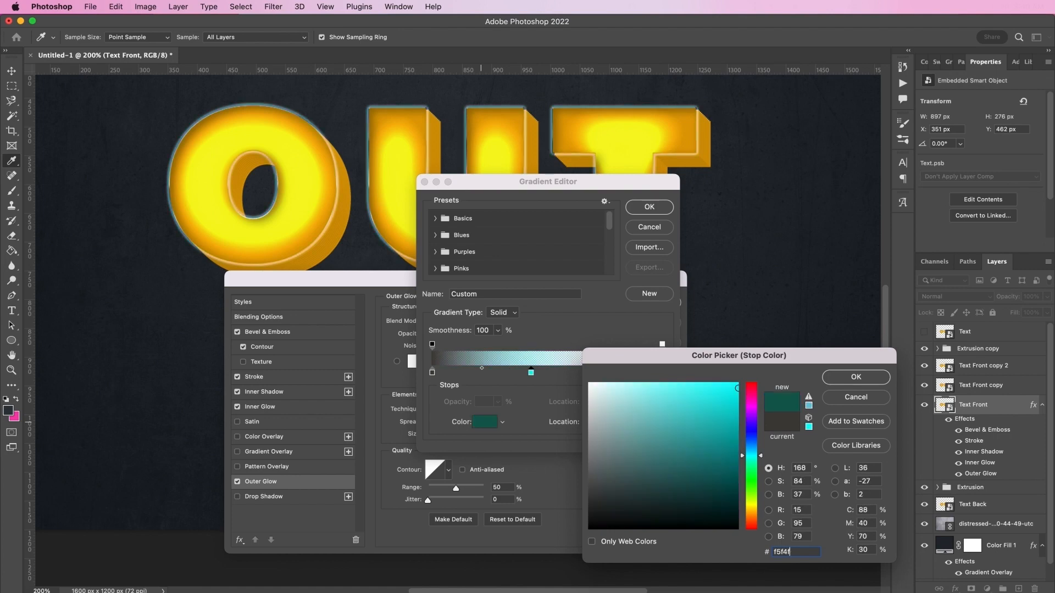
key(Return)
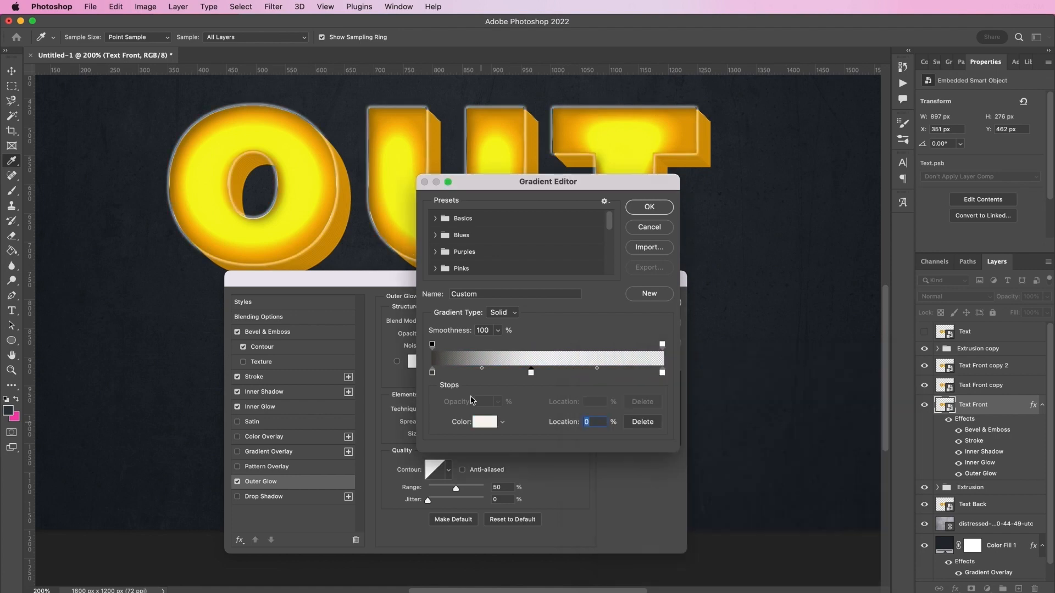
Add a 666259 colour stop to the Outer Glow gradient, just beyond the f5f4f0 stop
click(542, 374)
click(484, 423)
text(666)
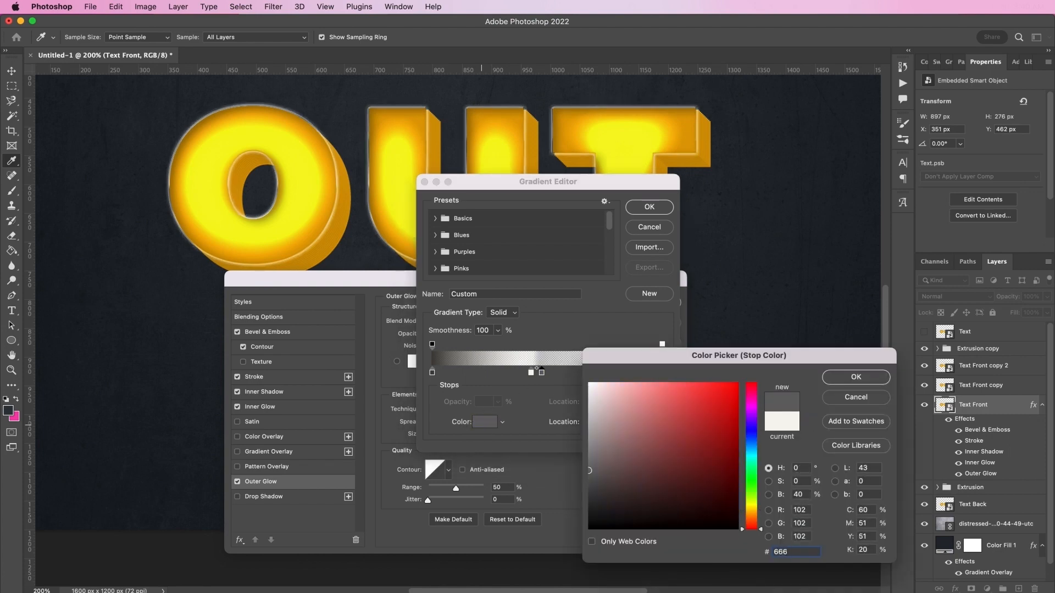
text(055)
key(Return)
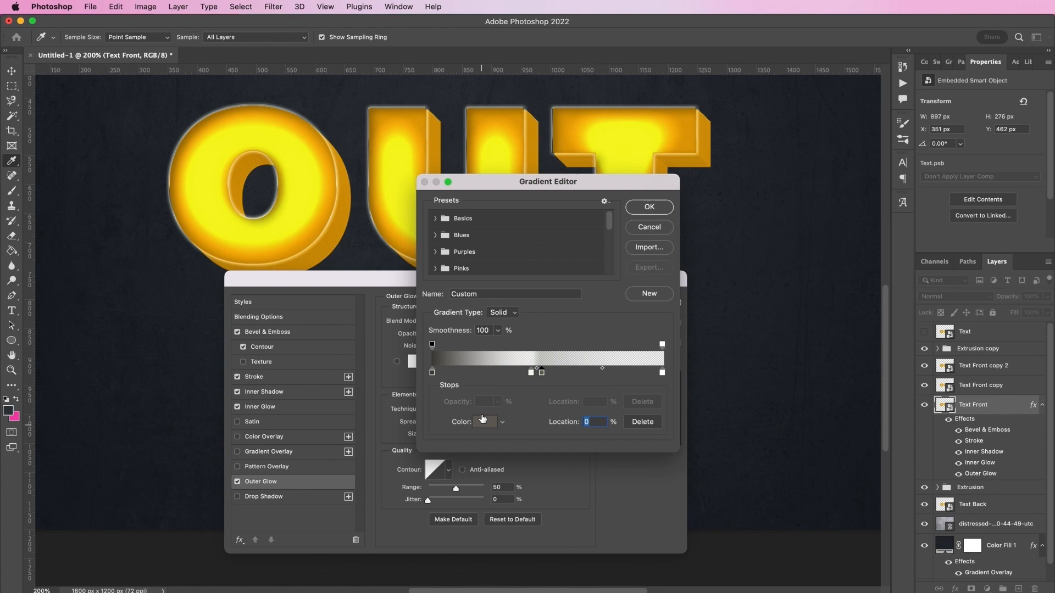
Add an aaa387 colour stop to the Outer Glow gradient, just beyond the 666259 stop
click(550, 373)
click(488, 425)
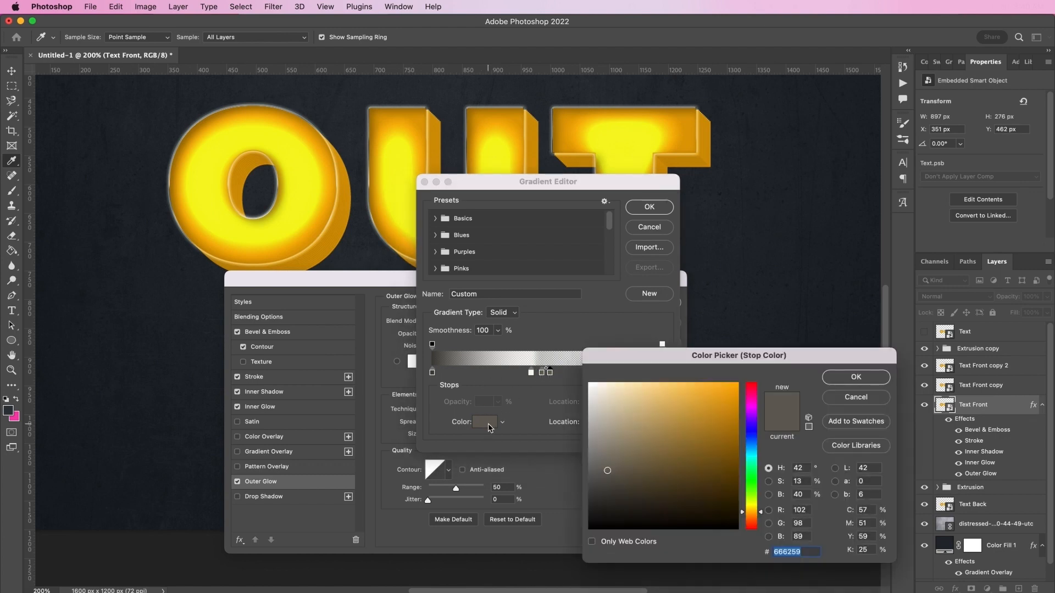
text(aaa387)
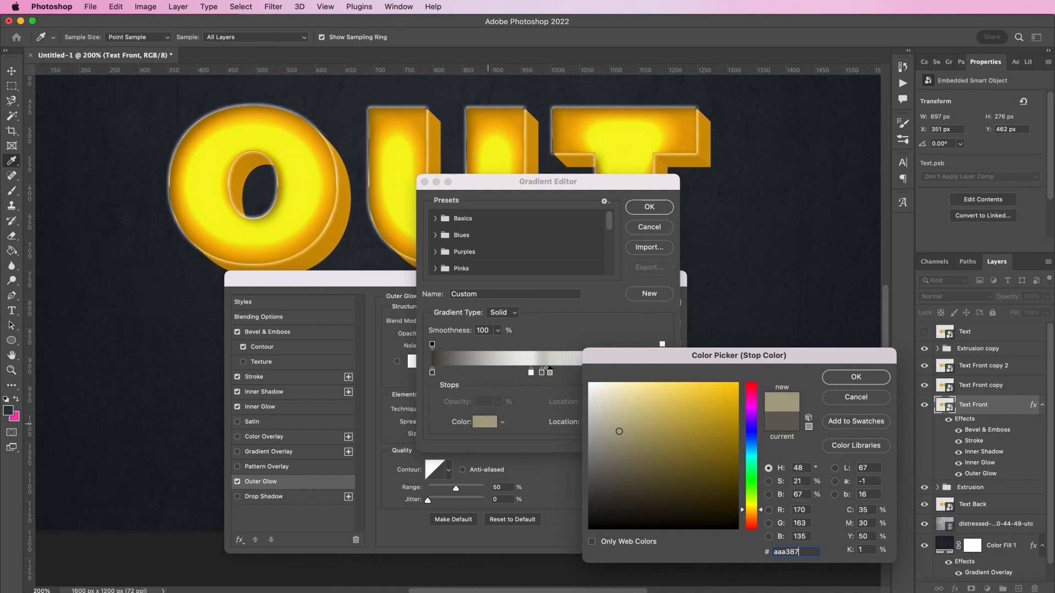
key(Return)
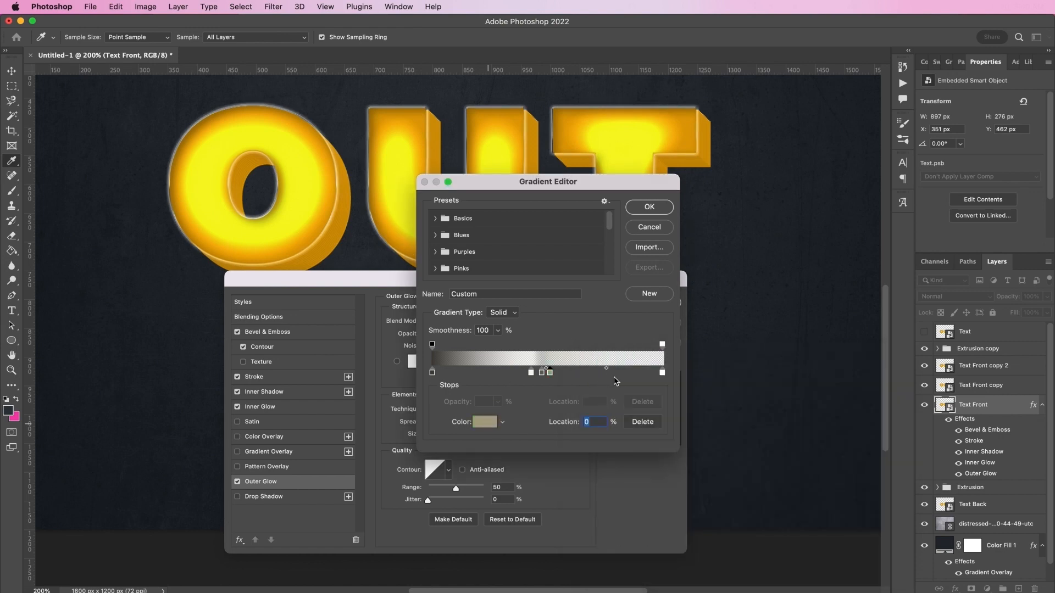
Add a 696357 colour stop to the Outer Glow gradient, about four fifths of the way along
click(483, 427)
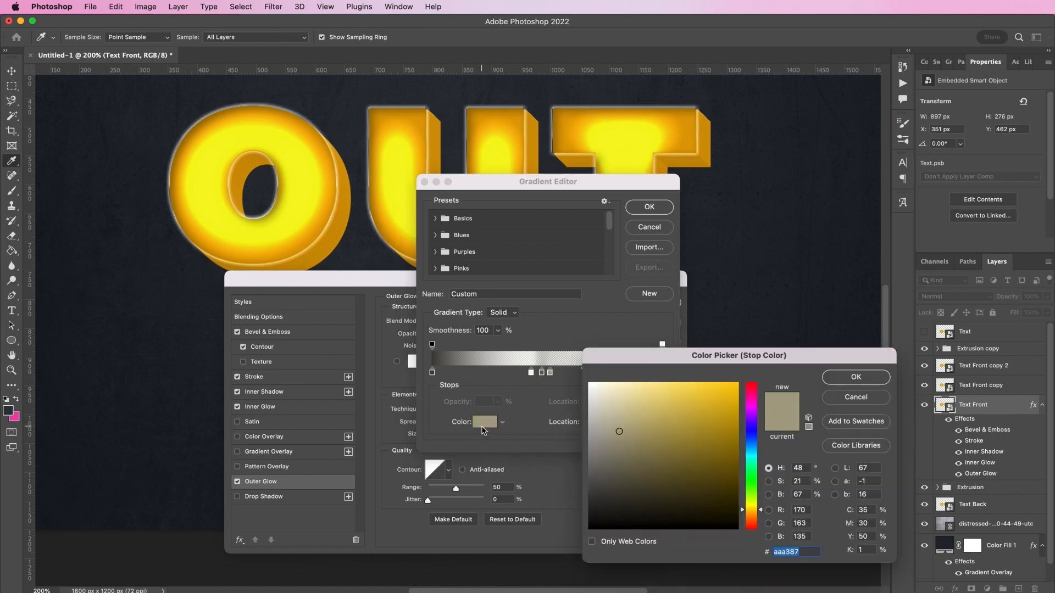
text(696)
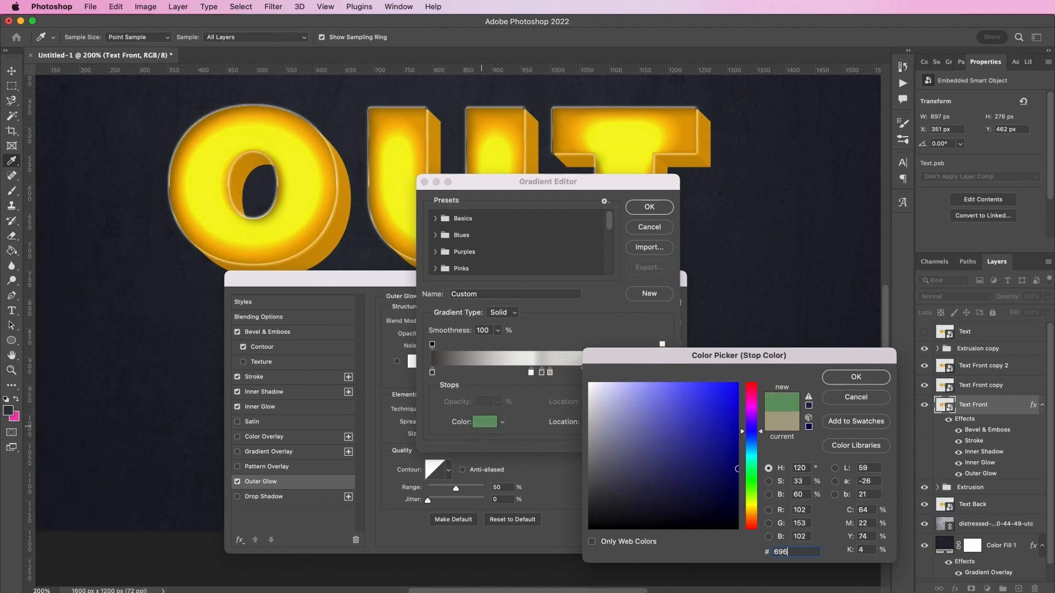
text(357)
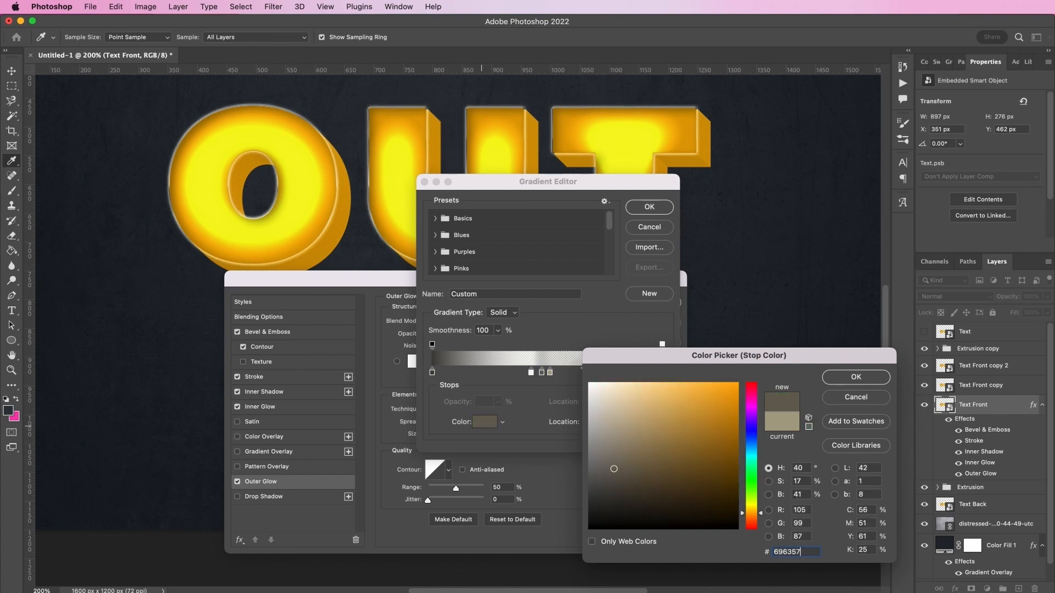
key(Return)
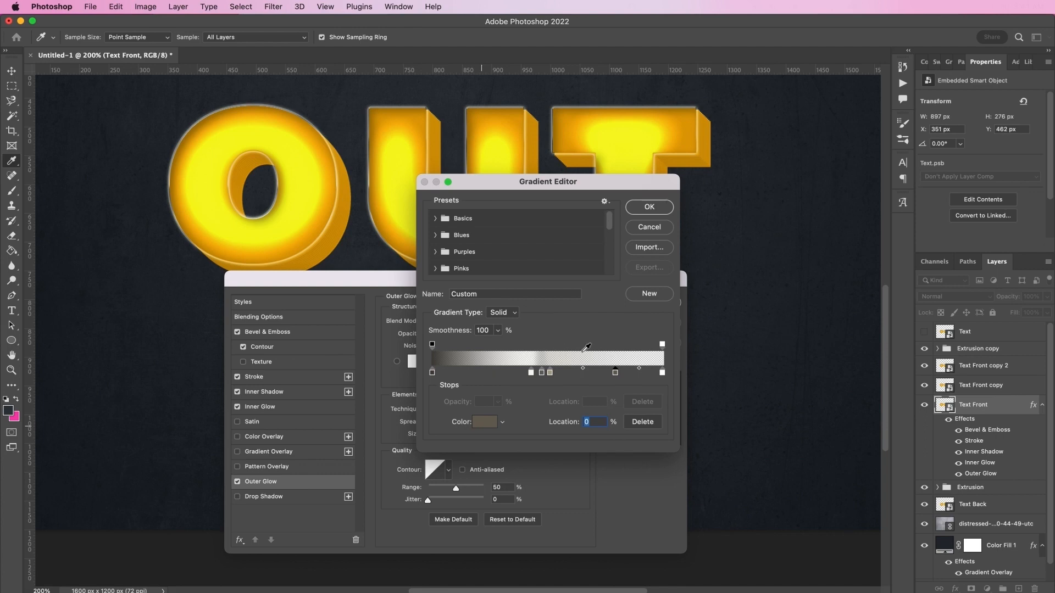
Add a muted tan colour stop to the Outer Glow gradient, just beyond the 696357 stop
click(624, 373)
click(485, 421)
text(9)
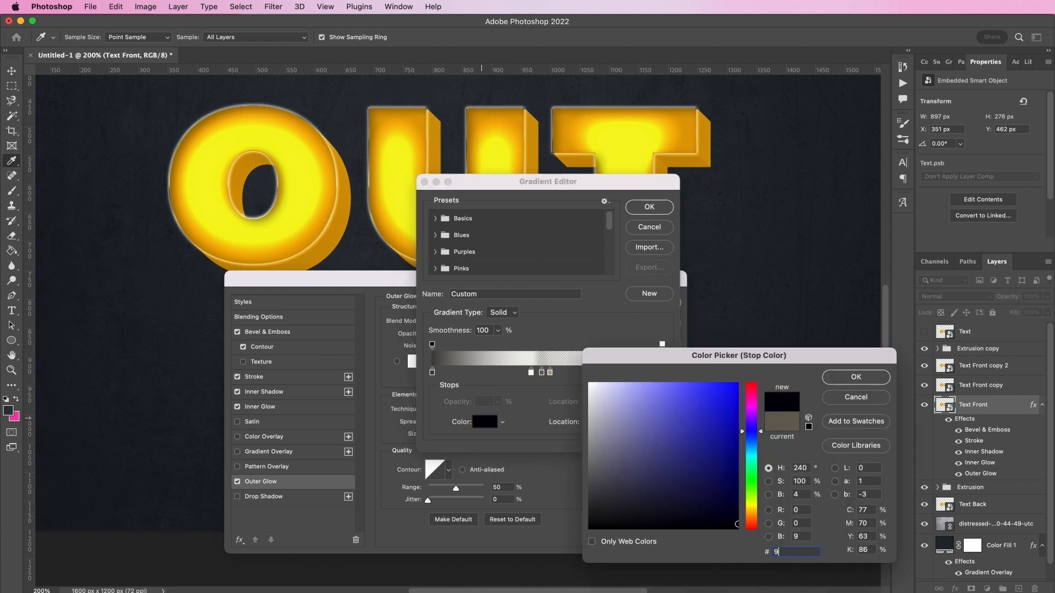
text(f9)
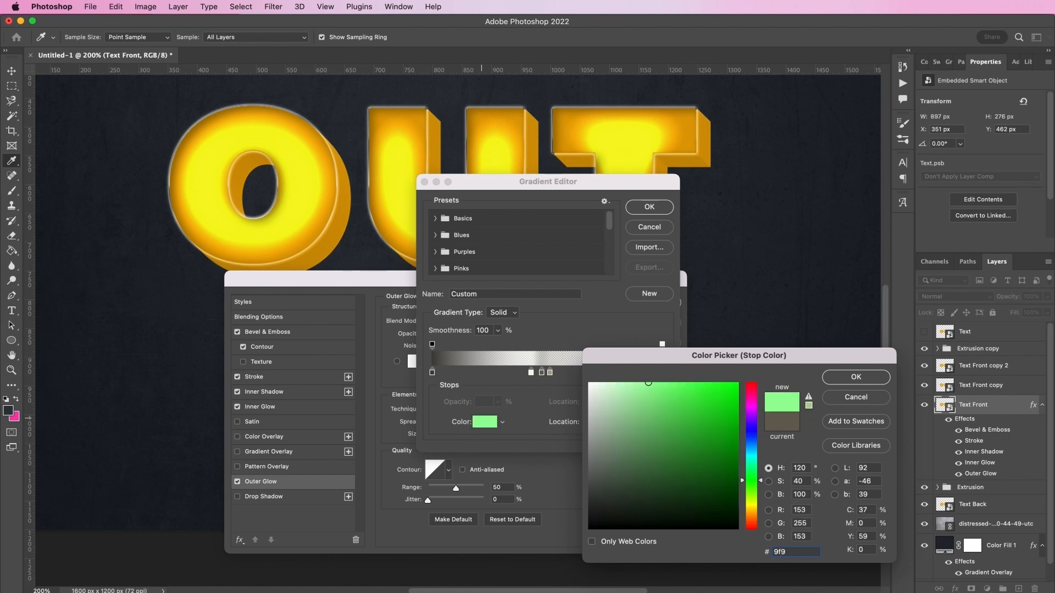
text(999)
key(Return)
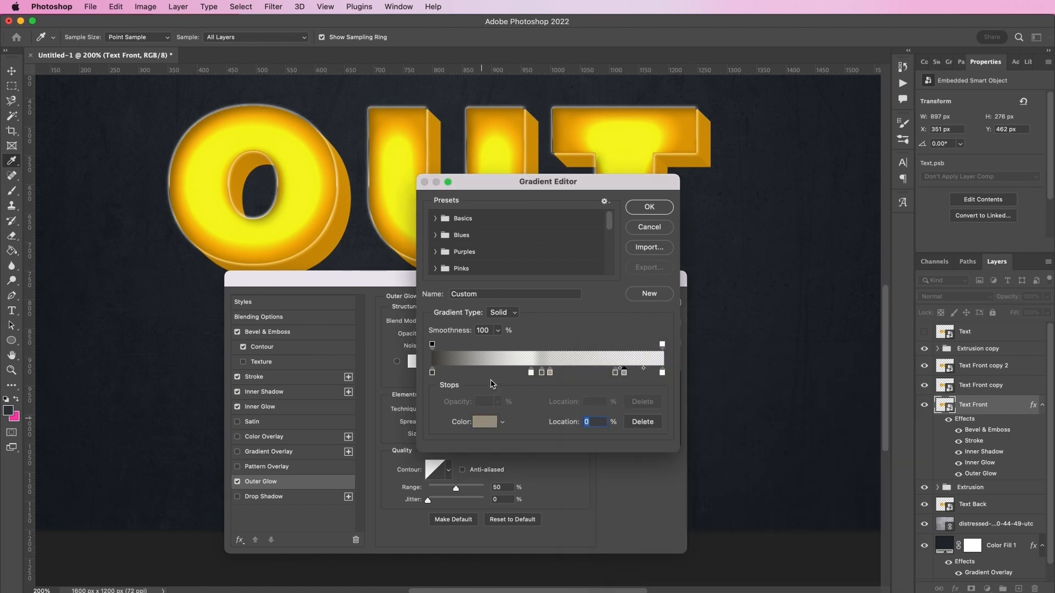
Add a dark olive-grey colour stop to the Outer Glow gradient, just beyond the new tan stop
click(631, 375)
click(487, 424)
text(6)
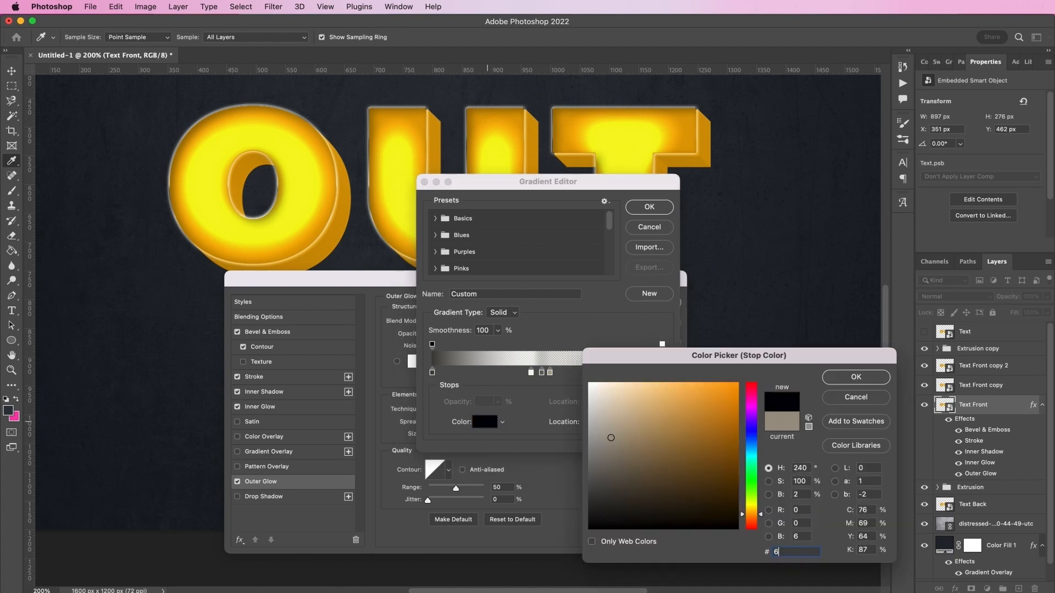
text(06060)
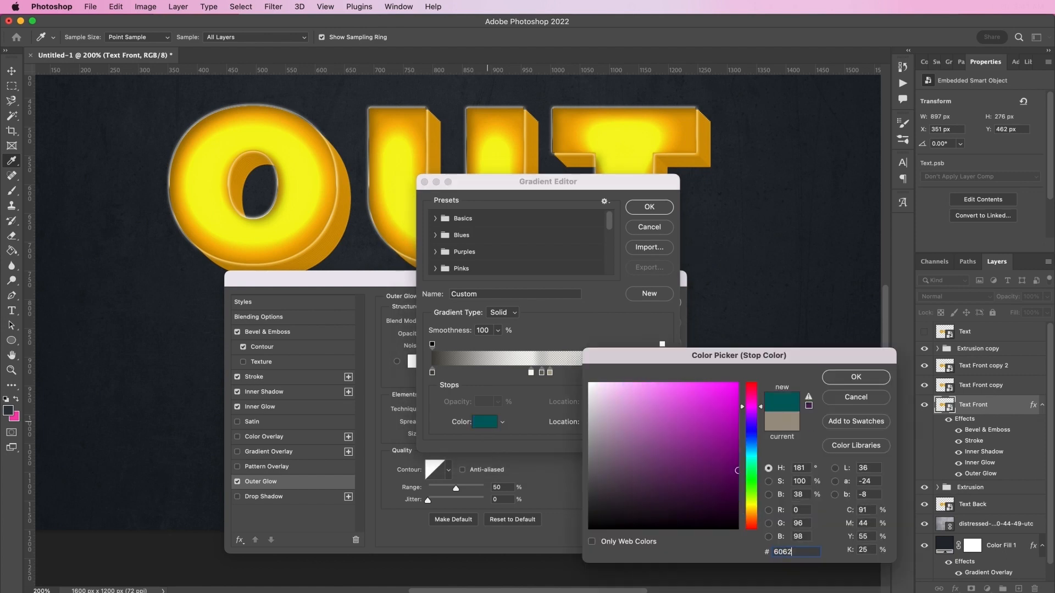
key(Return)
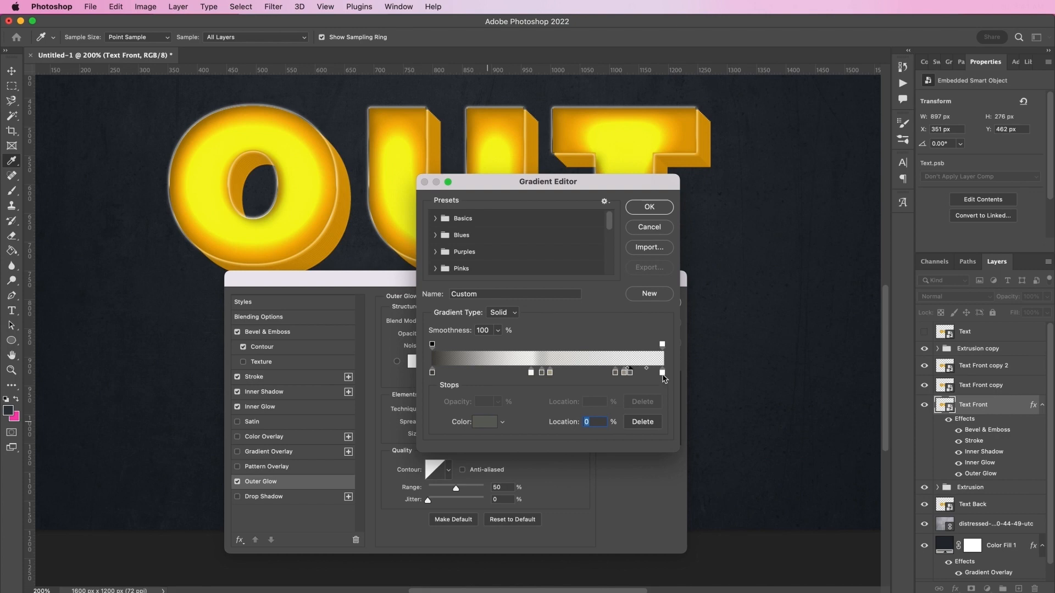
Set the Outer Glow gradient's end colour stop to afa58c
click(662, 374)
click(485, 424)
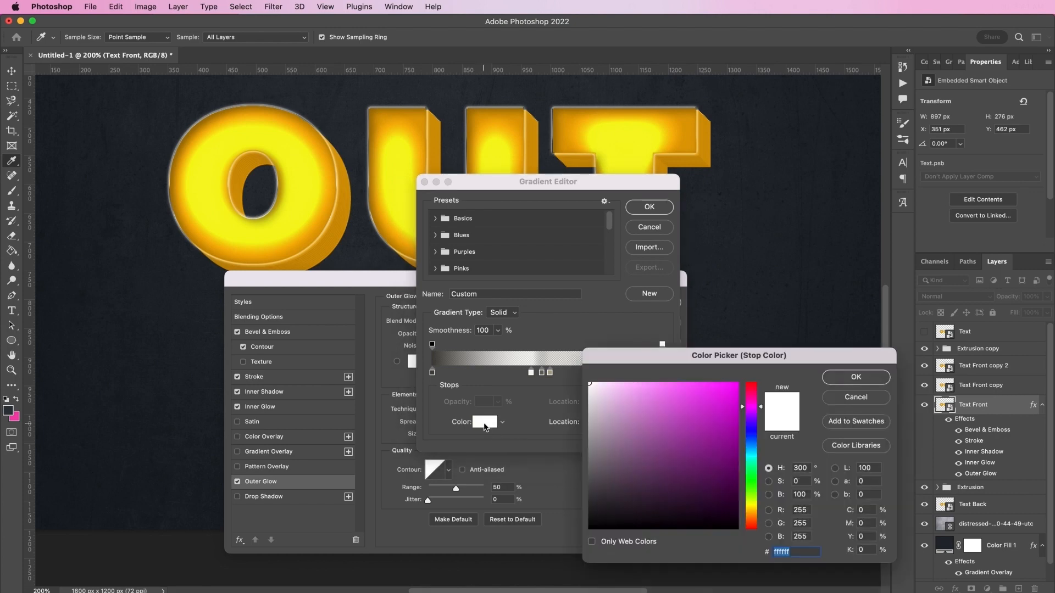
text(afa)
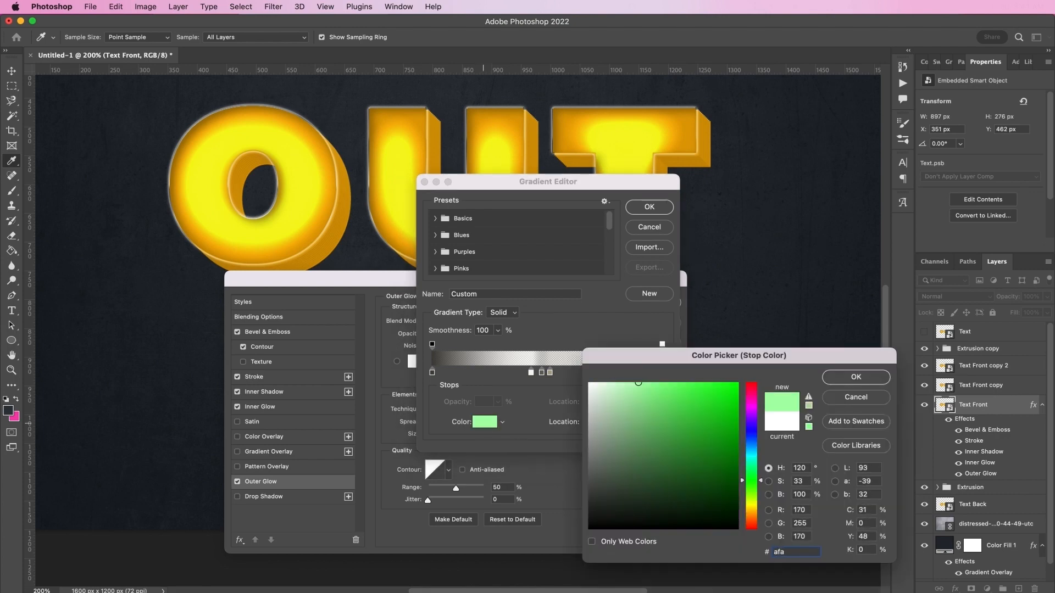
text(58c)
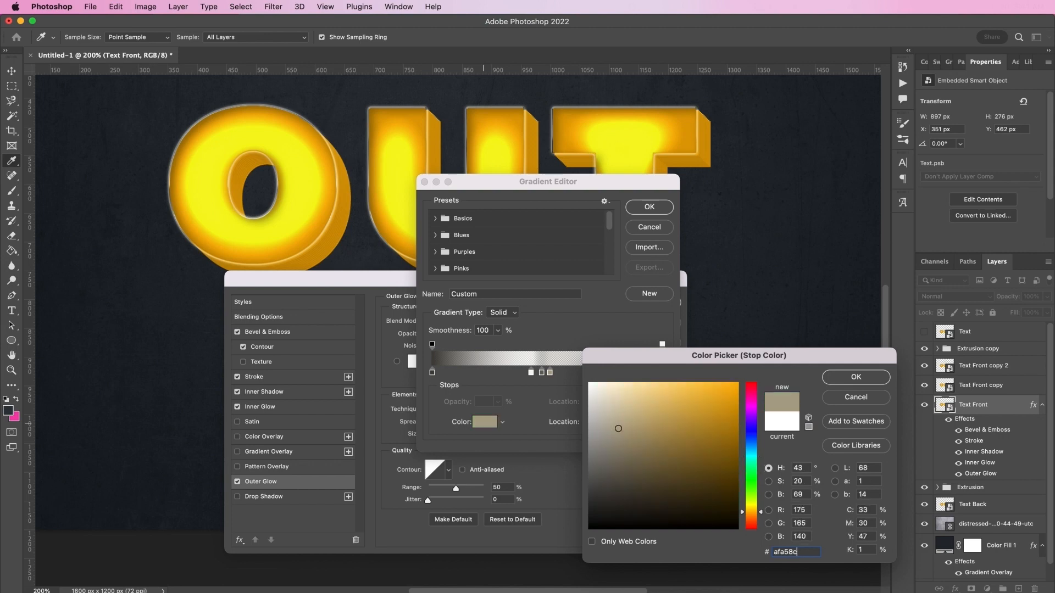
key(Return)
Set the Outer Glow gradient's end opacity stop to 100% and accept the gradient
click(662, 344)
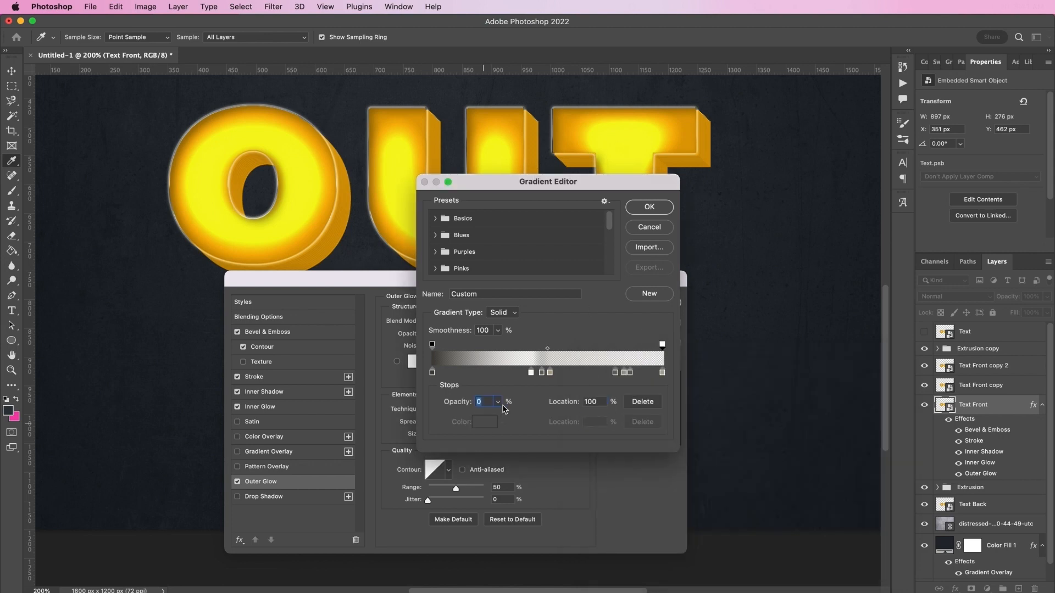
click(497, 402)
drag(498, 418, 554, 419)
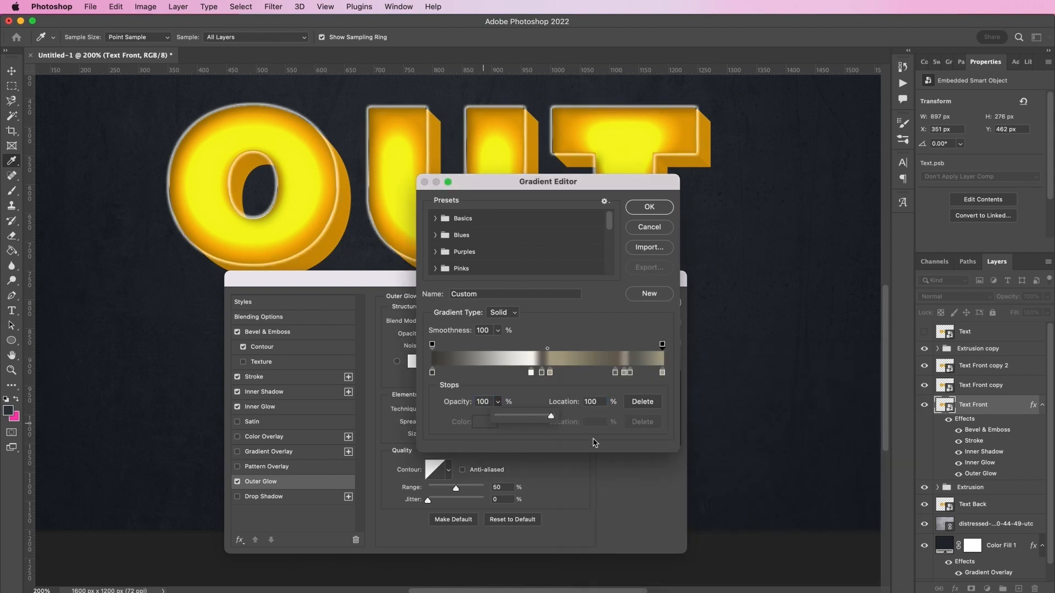
click(658, 210)
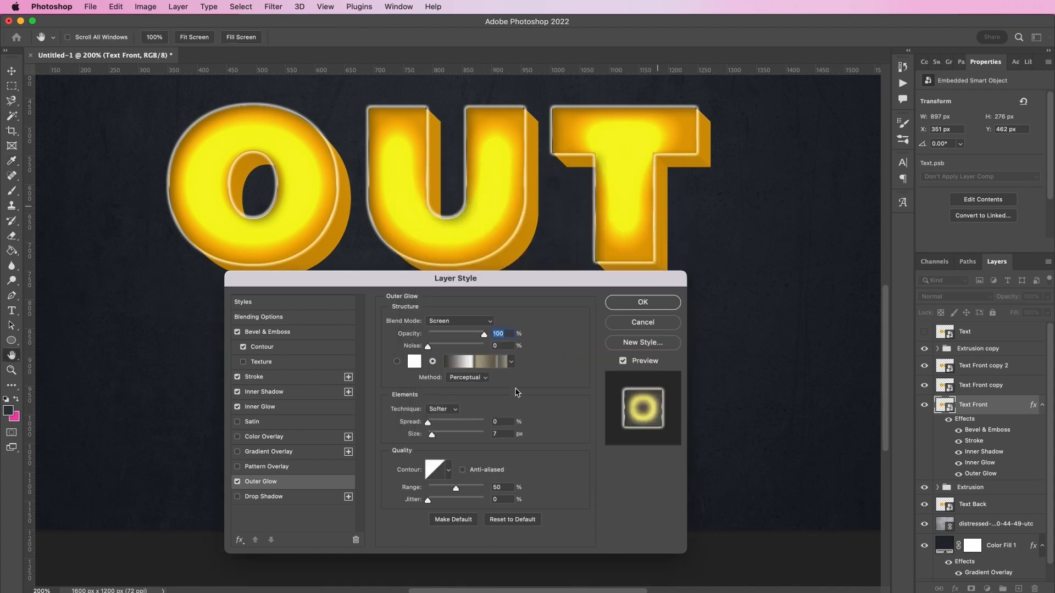
Set the Outer Glow's spread to 28%, its size to 10 px and its contour to Cove - Shallow
click(505, 420)
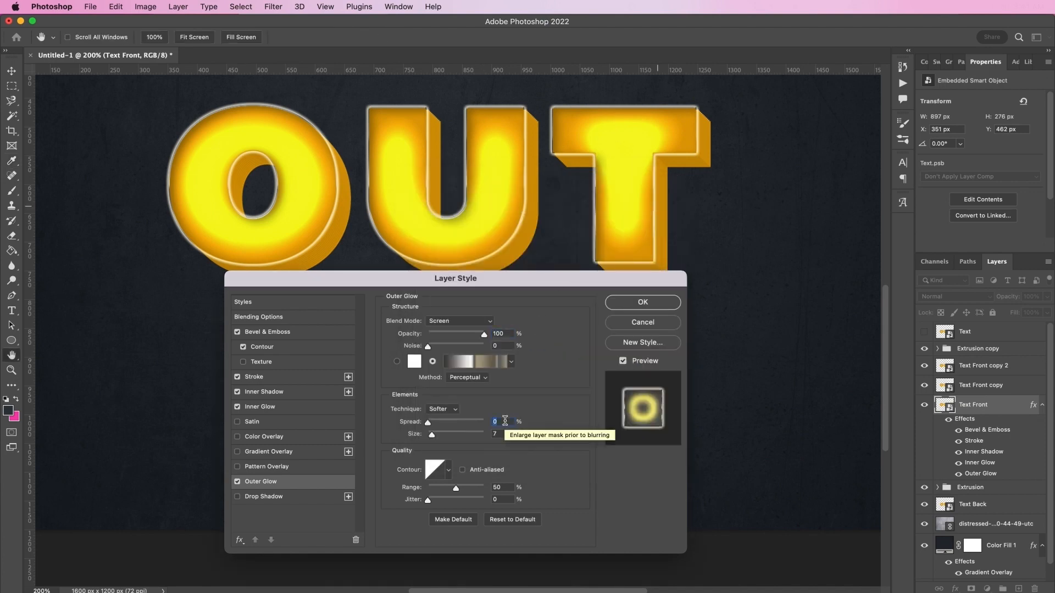
text(28)
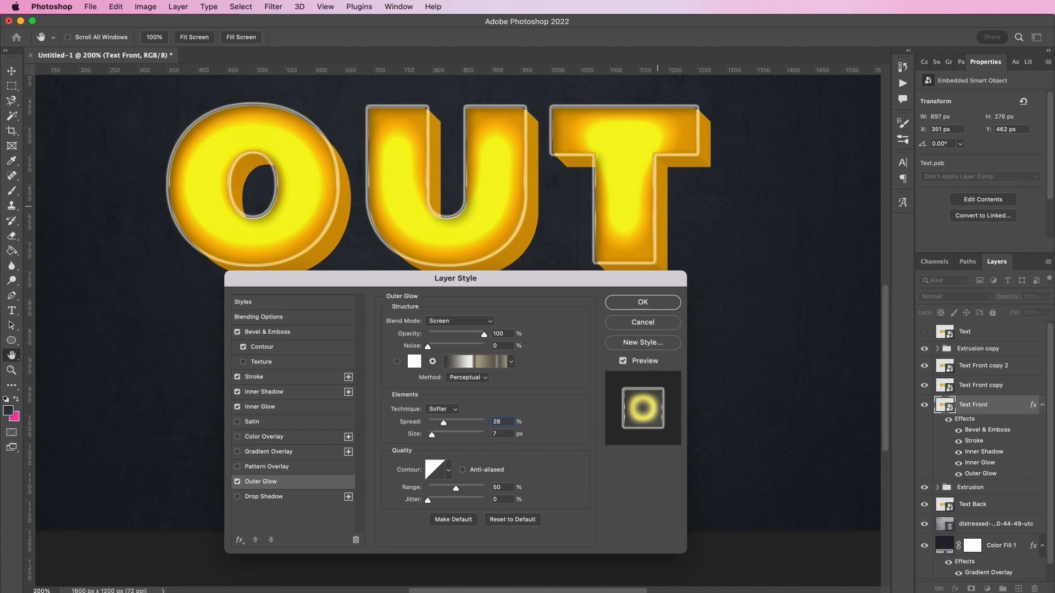
text(10)
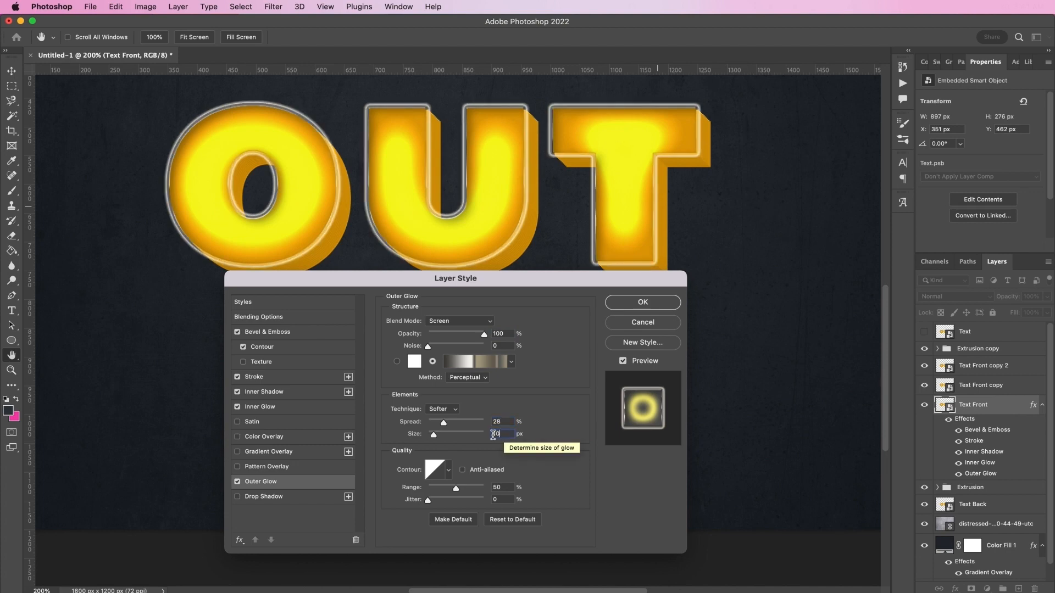
click(448, 470)
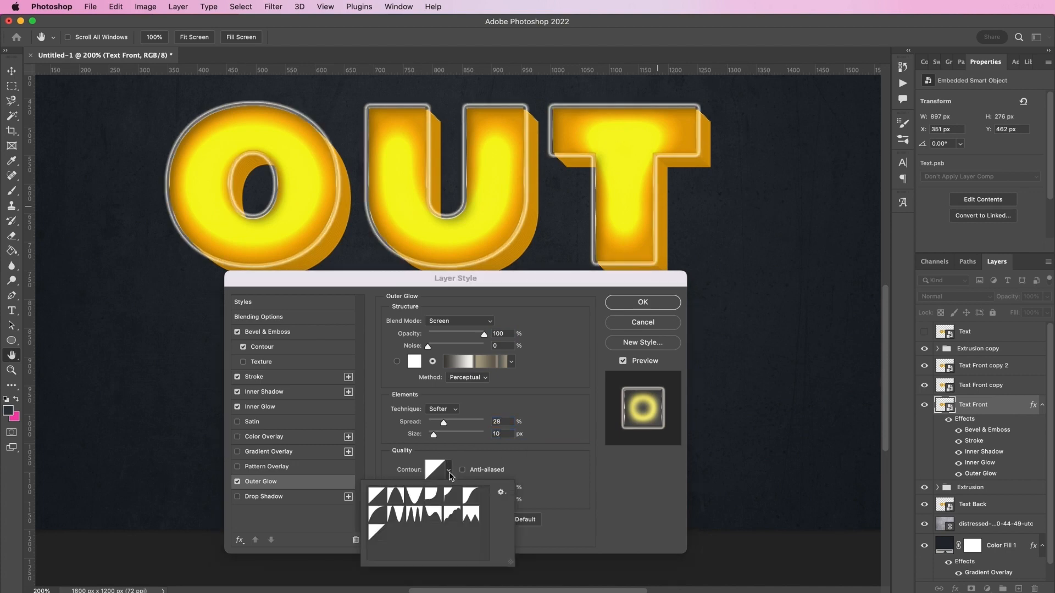
click(452, 496)
click(558, 480)
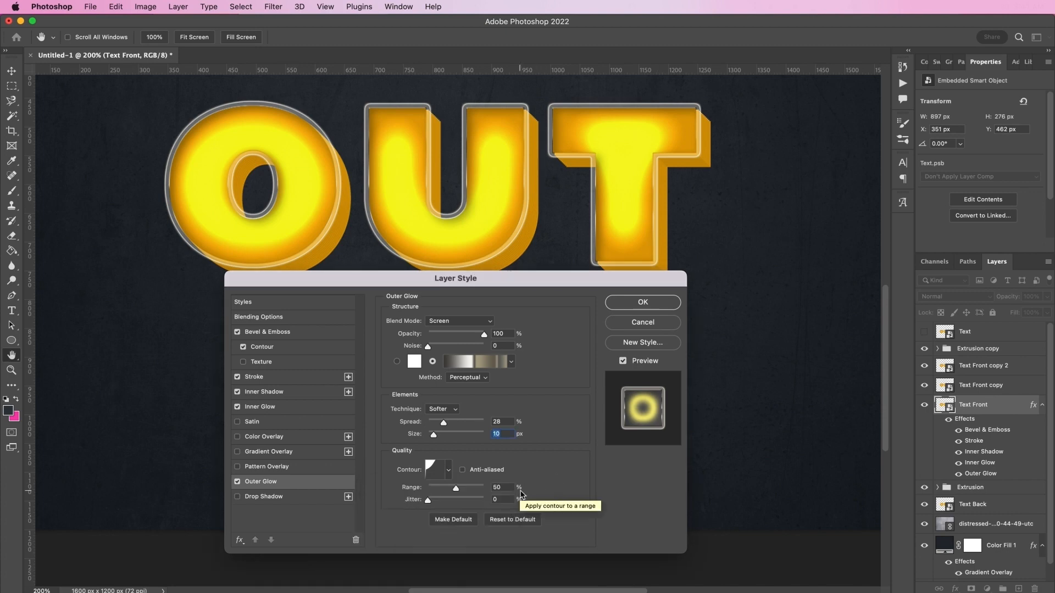
Add a Drop Shadow with 7% opacity and 2 px size, and apply the styles to the Text Front layer
click(292, 497)
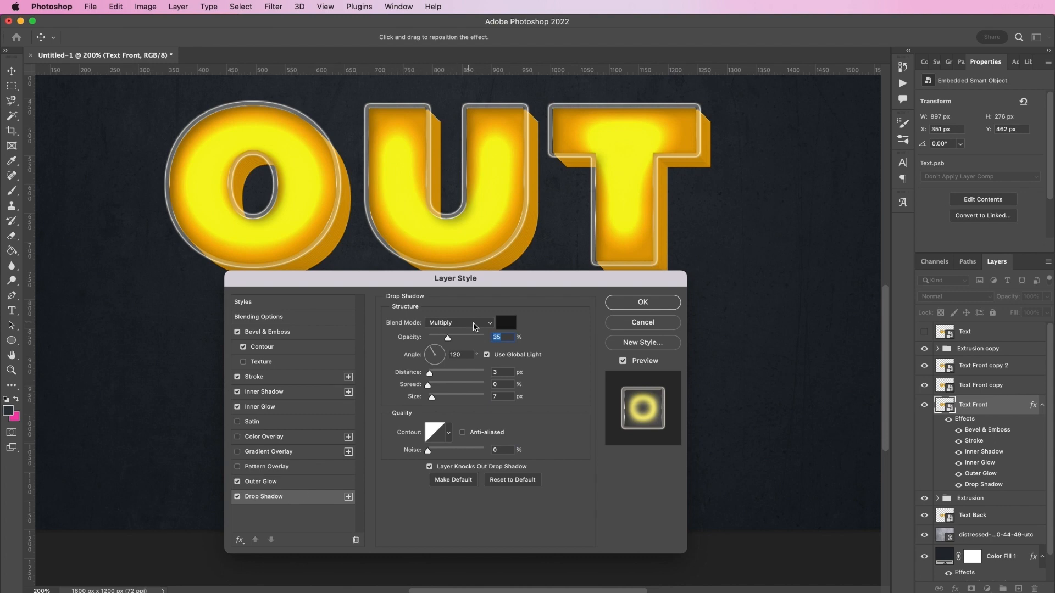
text(7)
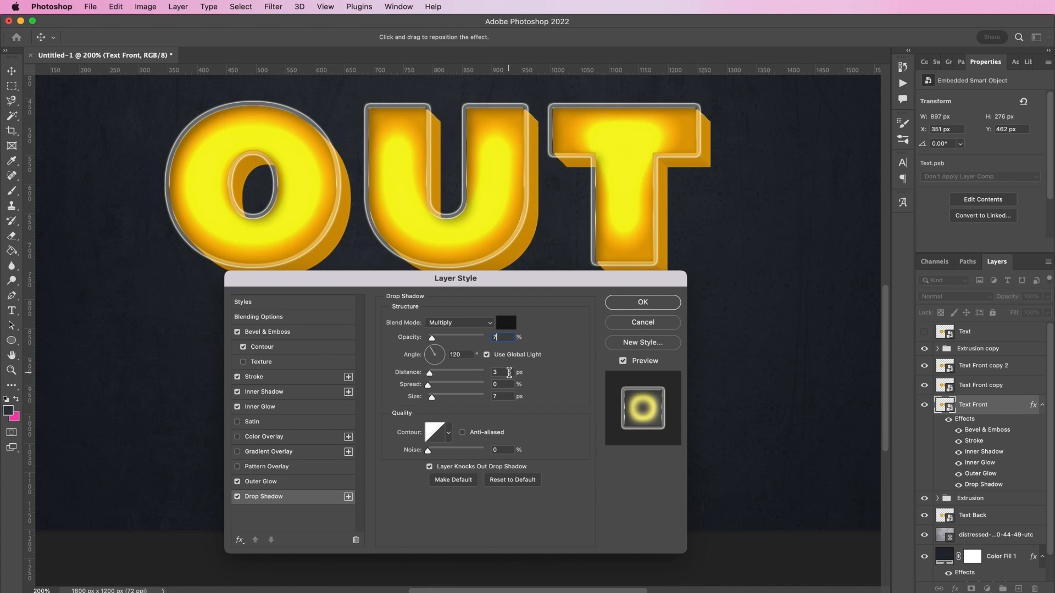
click(504, 396)
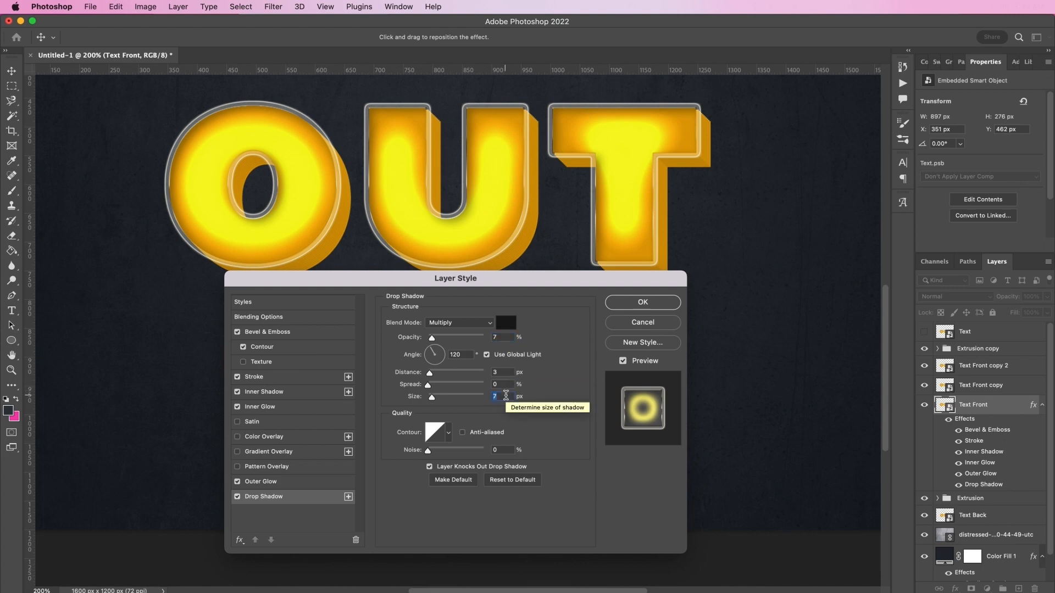
text(2)
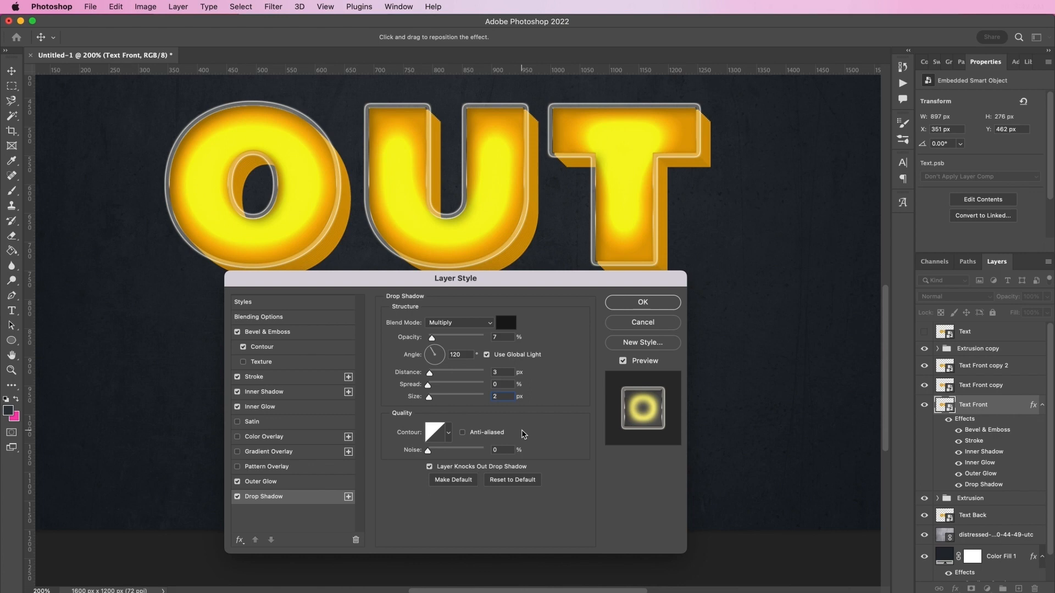
click(632, 303)
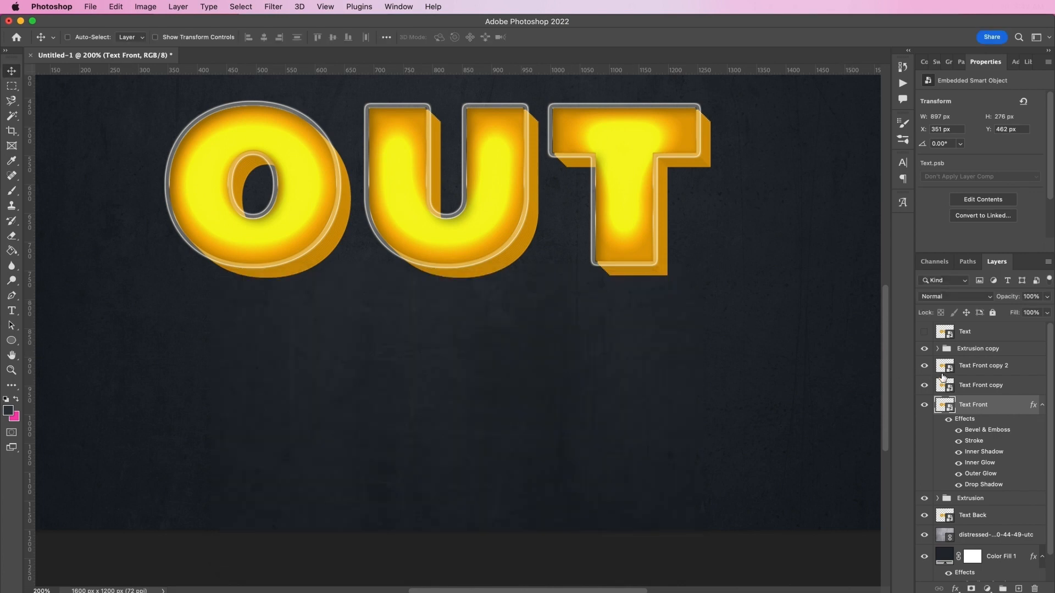
Add a Bevel & Emboss effect with a 10 px size to the Text Front copy layer
double_click(1021, 387)
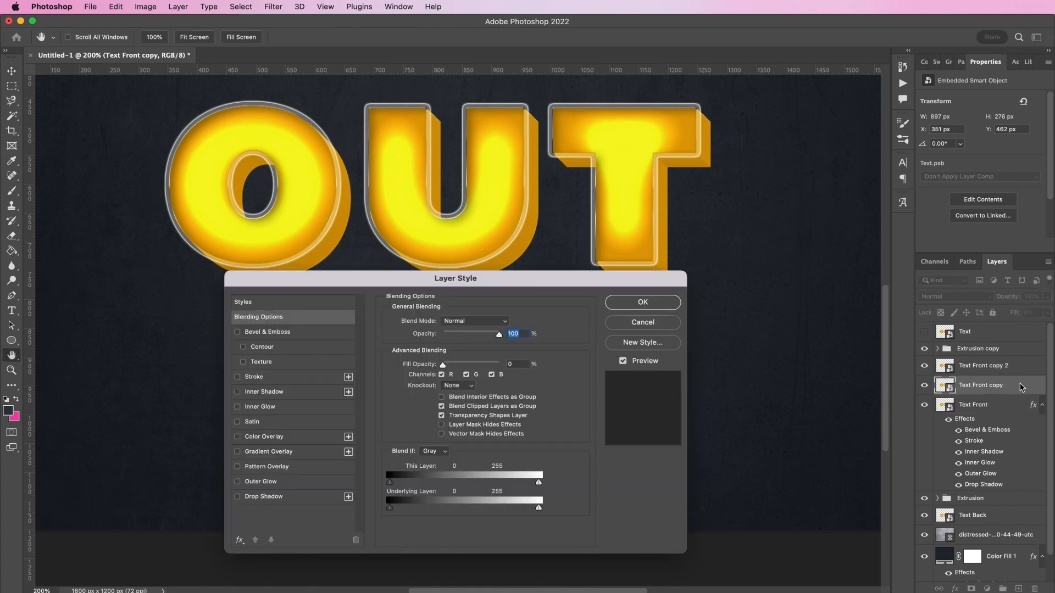
click(312, 331)
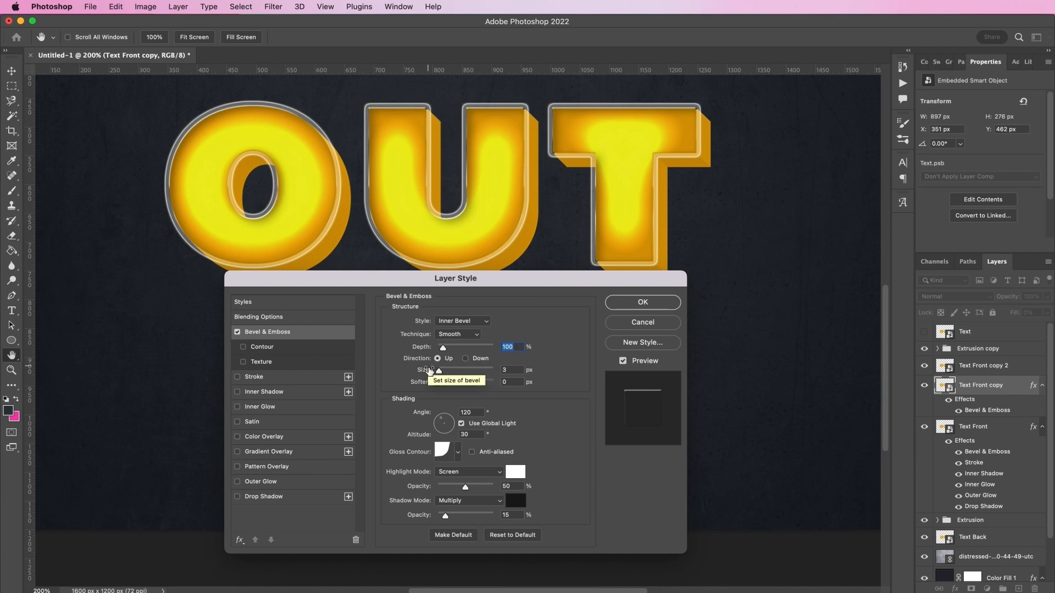
double_click(511, 370)
text(10)
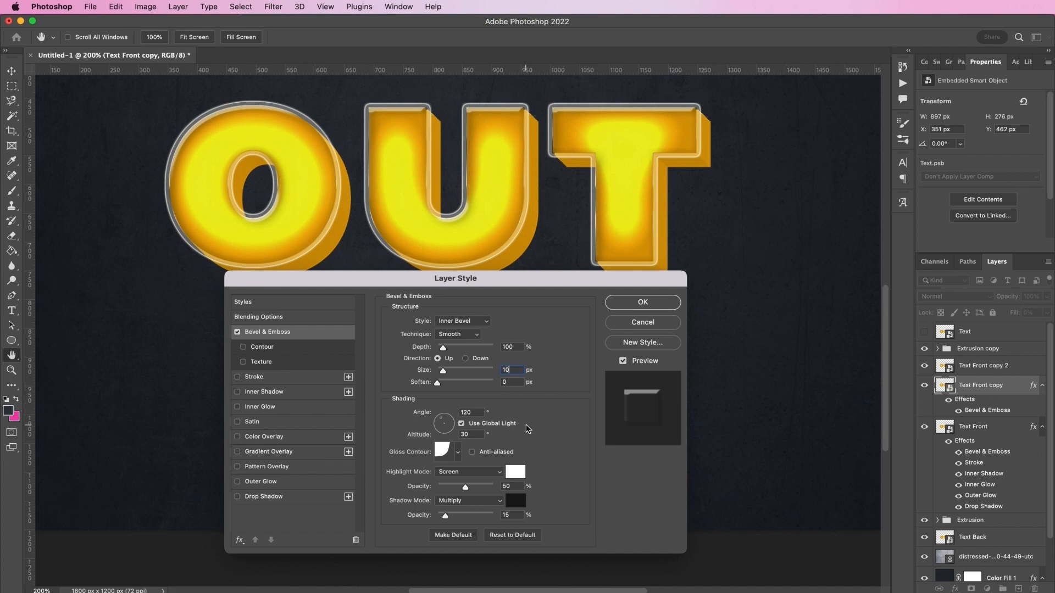
Turn off global light for the Text Front copy bevel and set its angle to 138° and altitude to 21°
click(462, 423)
double_click(475, 412)
text(138)
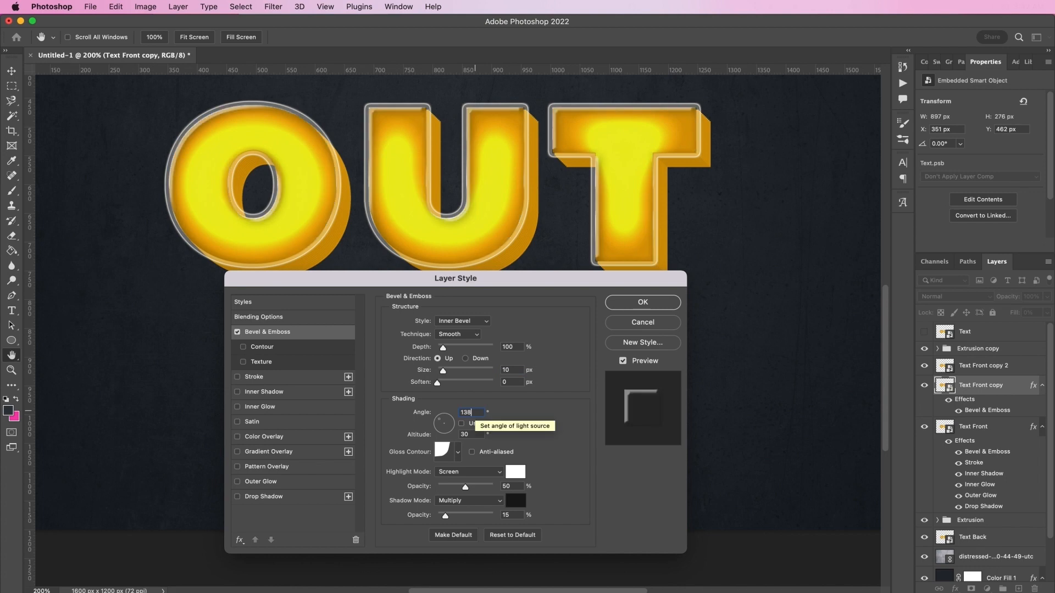
double_click(466, 435)
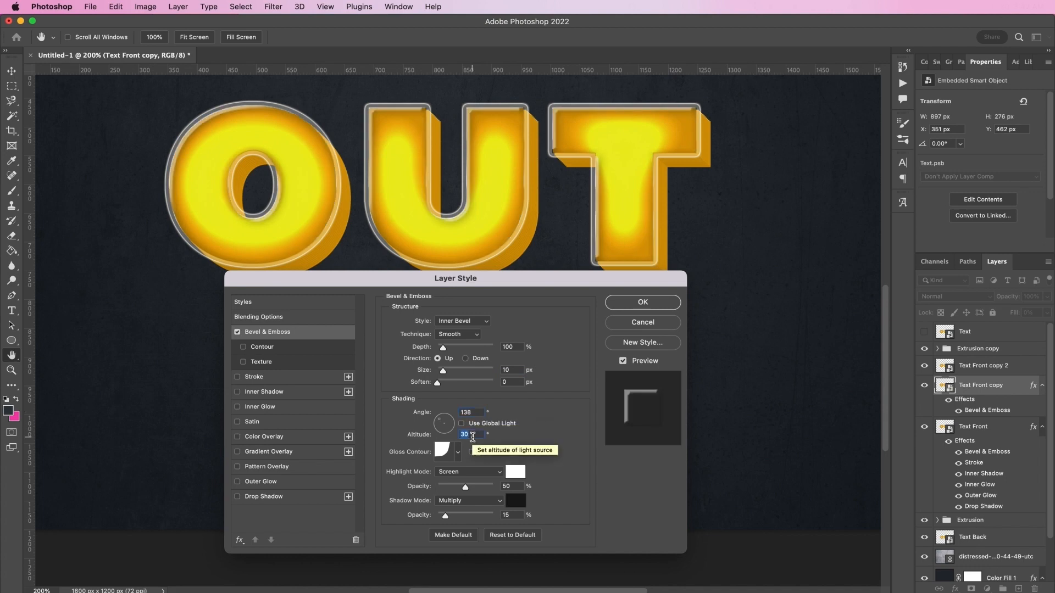
text(21)
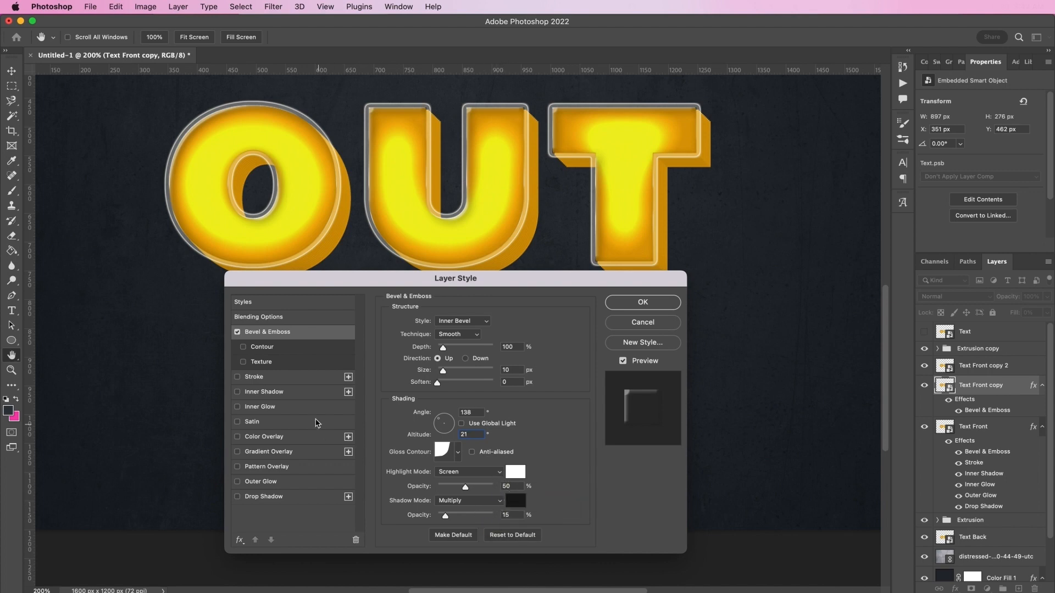
Enable the bevel's Contour, add a 1 px inside gradient Stroke in Screen mode, and apply the styles to Text Front copy
click(298, 352)
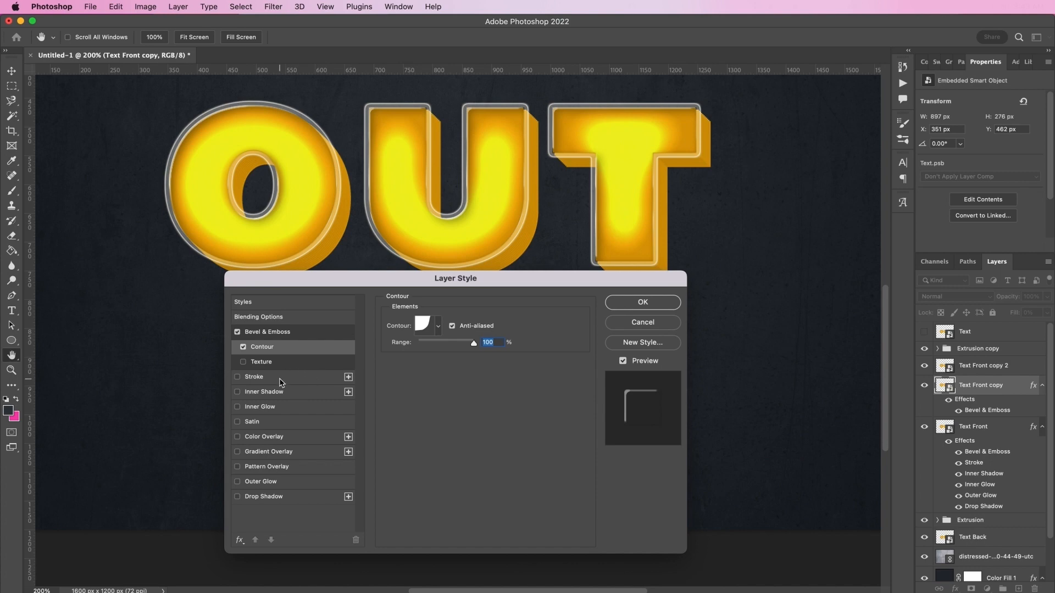
click(296, 380)
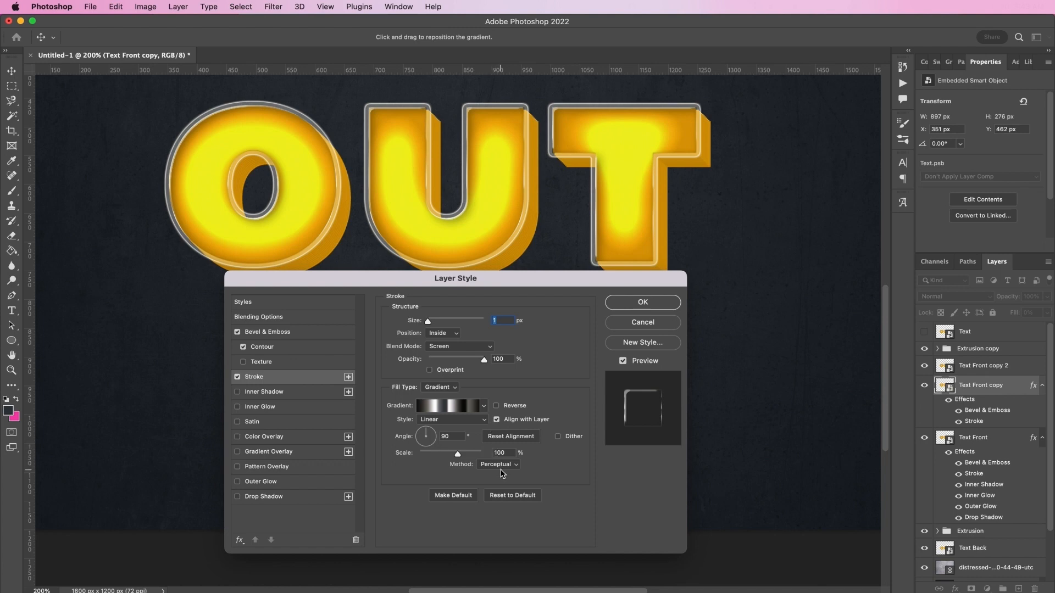
key(Return)
Add a Chisel Hard Bevel & Emboss to Text Front copy 2 with the angle at 110° and the altitude at 26°
double_click(1027, 370)
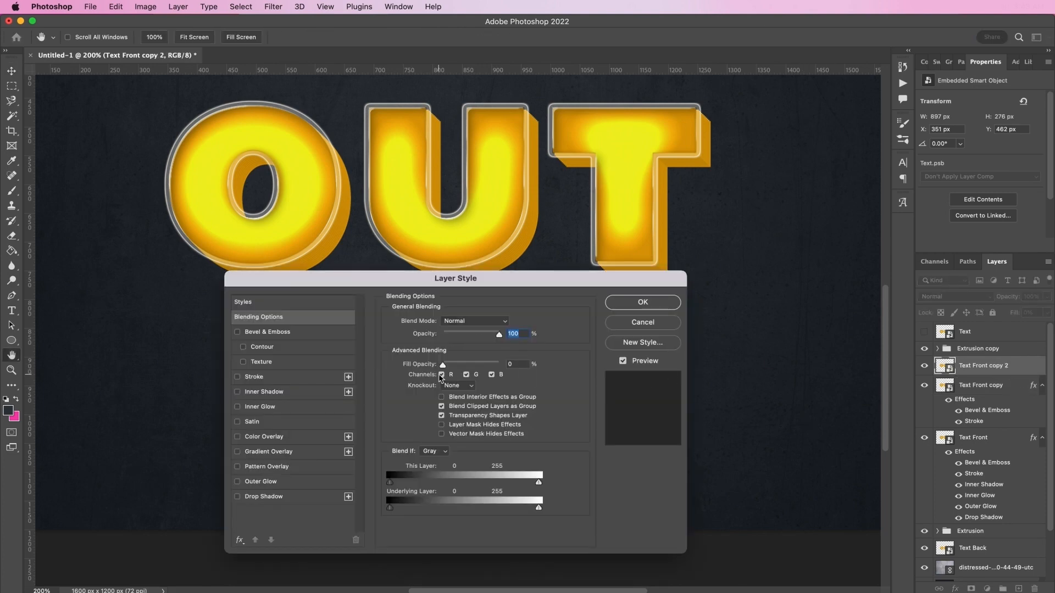
click(264, 334)
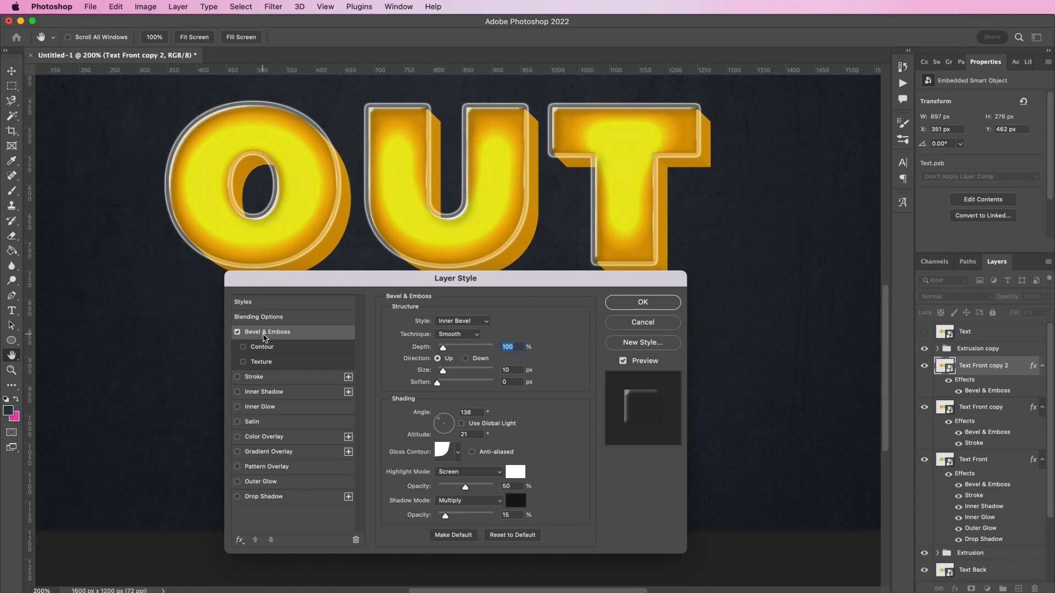
click(468, 336)
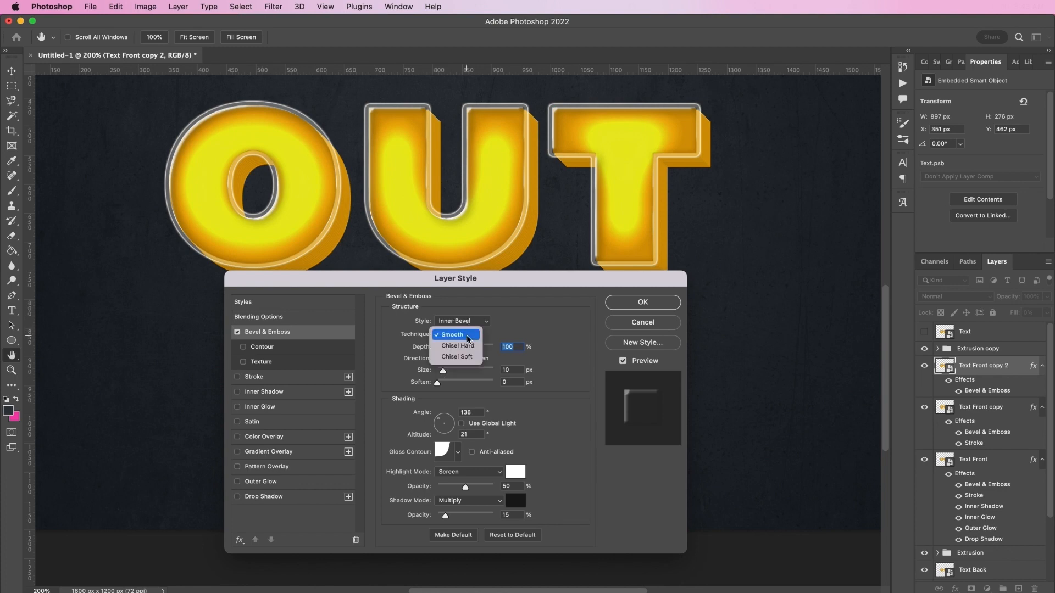
click(466, 346)
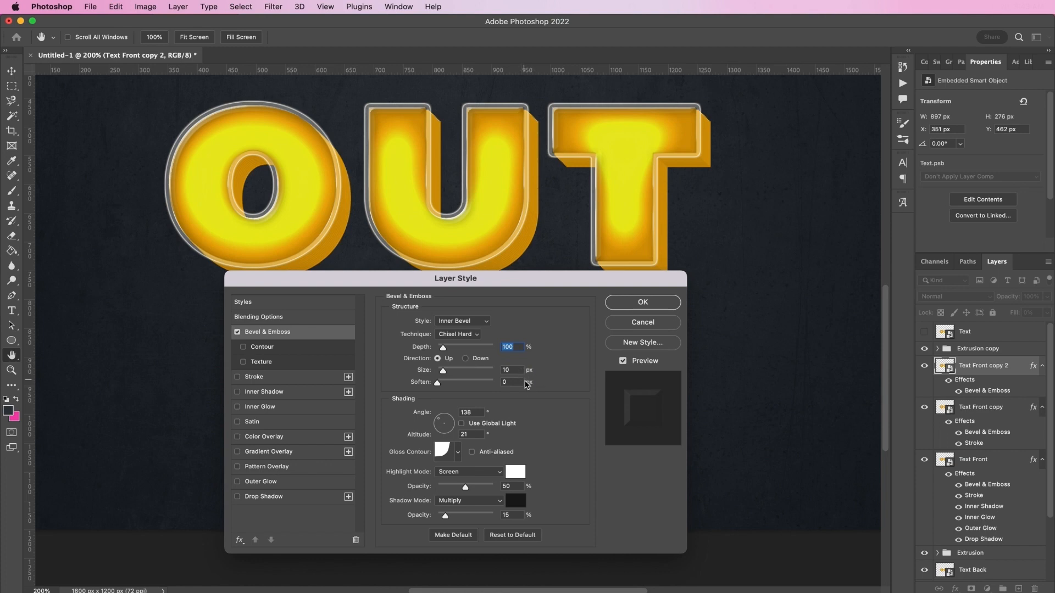
double_click(471, 412)
text(110)
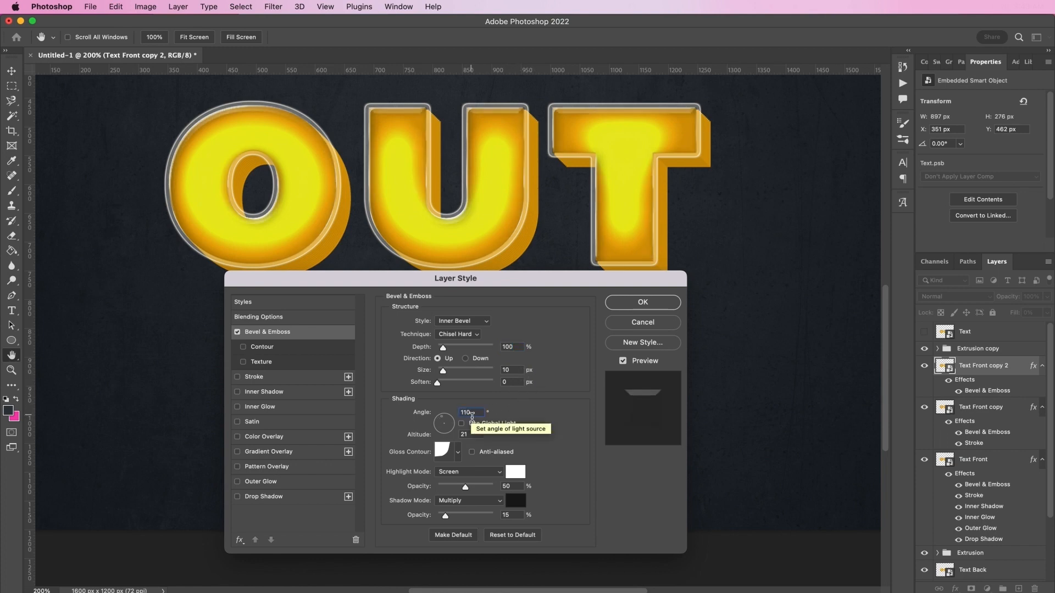
double_click(464, 435)
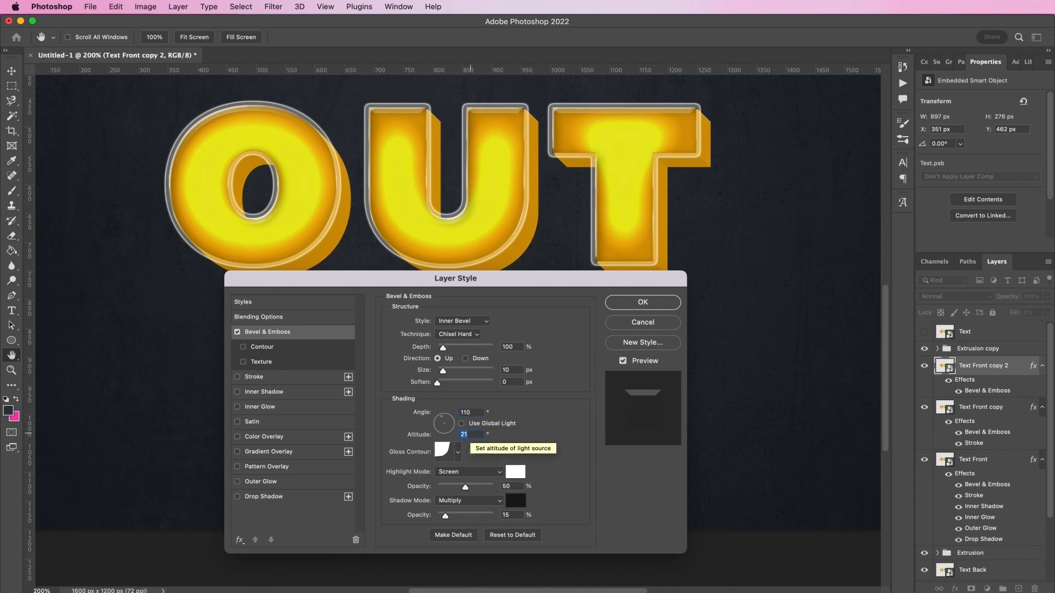
text(26)
Reshape the bevel's Cone gloss contour with points at 36% input, 89% output and 53% input, 42% output, and make it anti-aliased
click(459, 452)
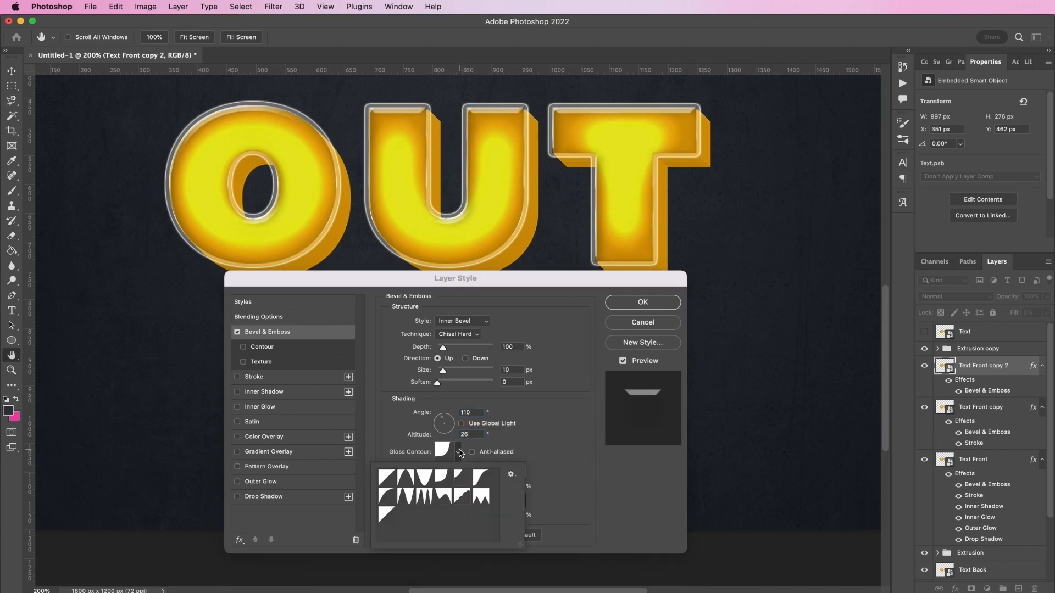
click(405, 478)
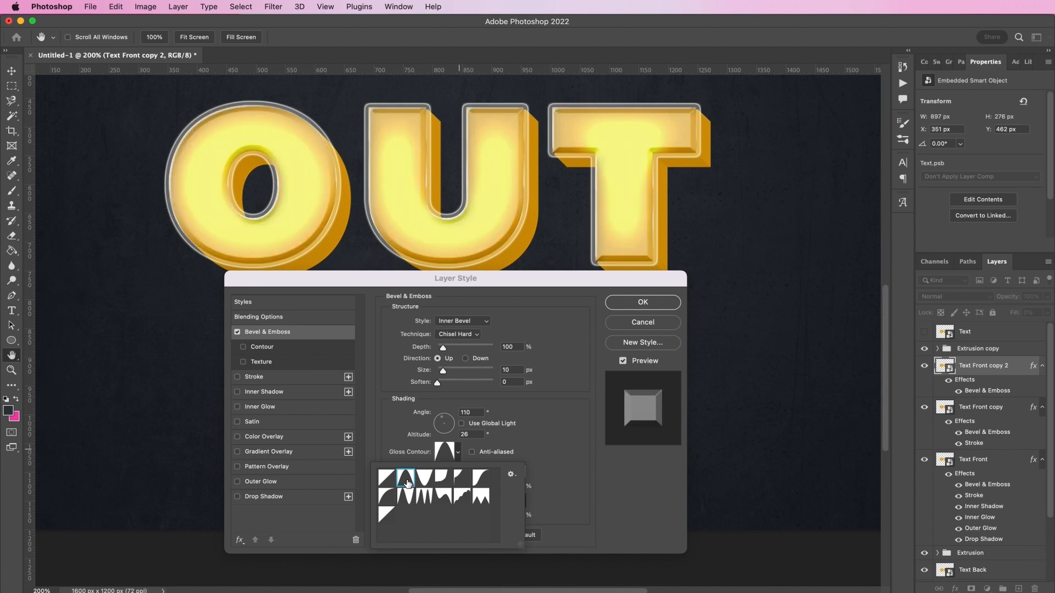
click(445, 454)
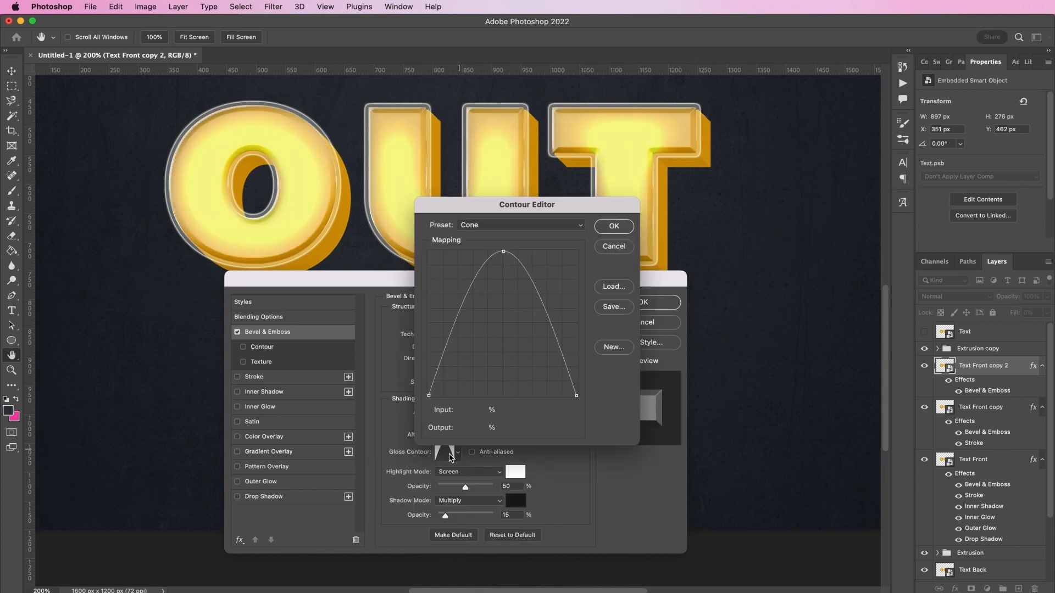
click(504, 252)
drag(503, 253, 486, 260)
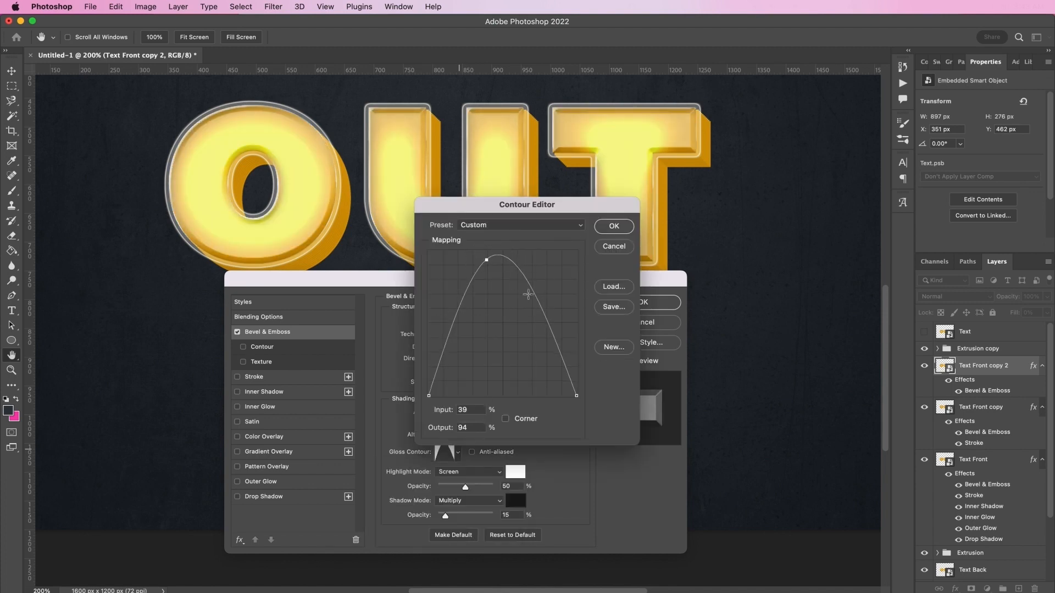
mouse_move(542, 311)
mouse_down()
mouse_move(511, 349)
mouse_move(507, 335)
mouse_up()
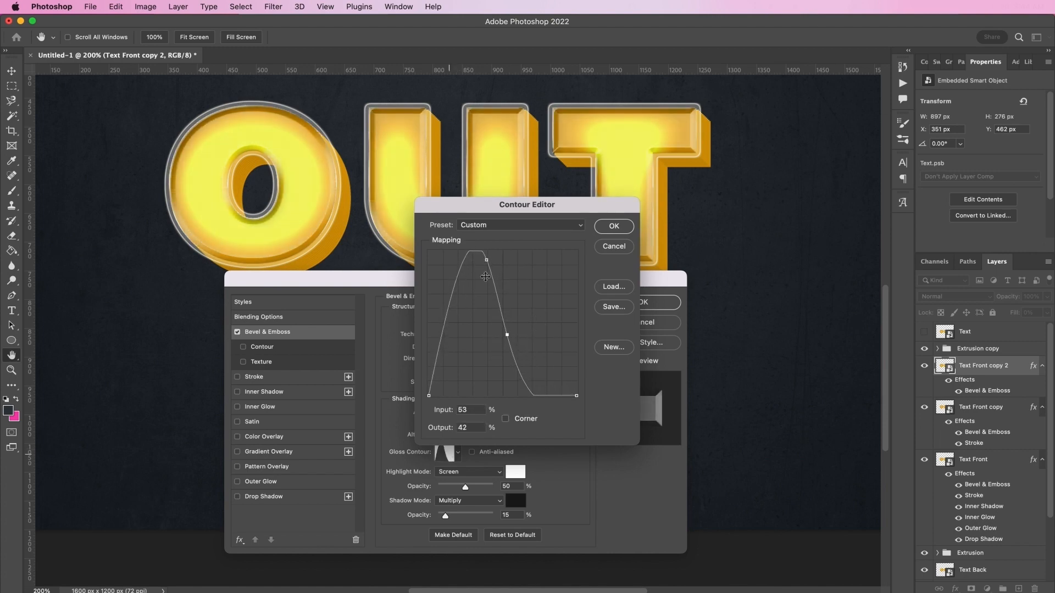
drag(488, 260, 482, 268)
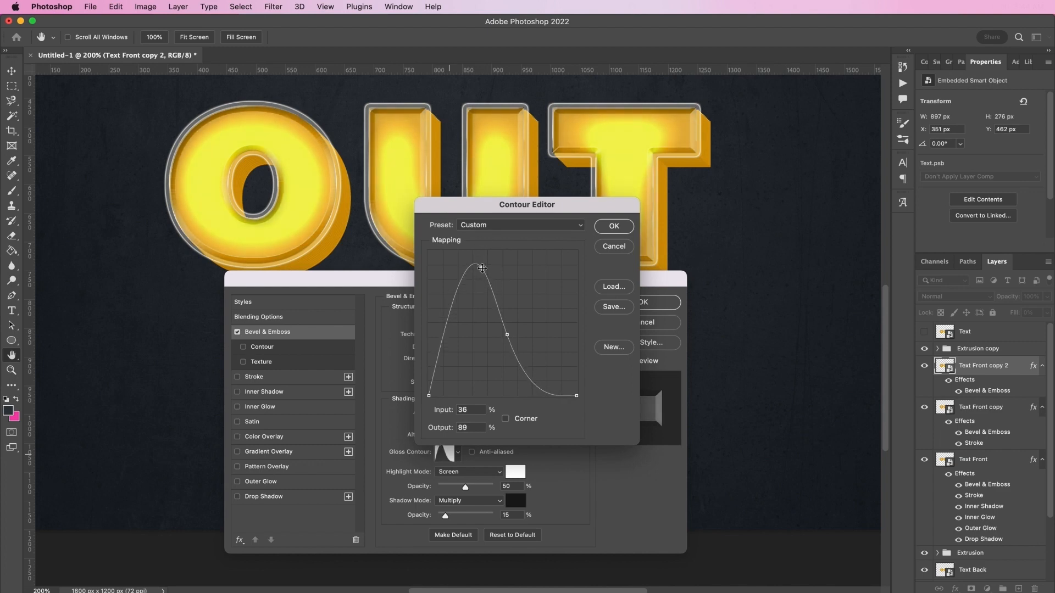
key(Return)
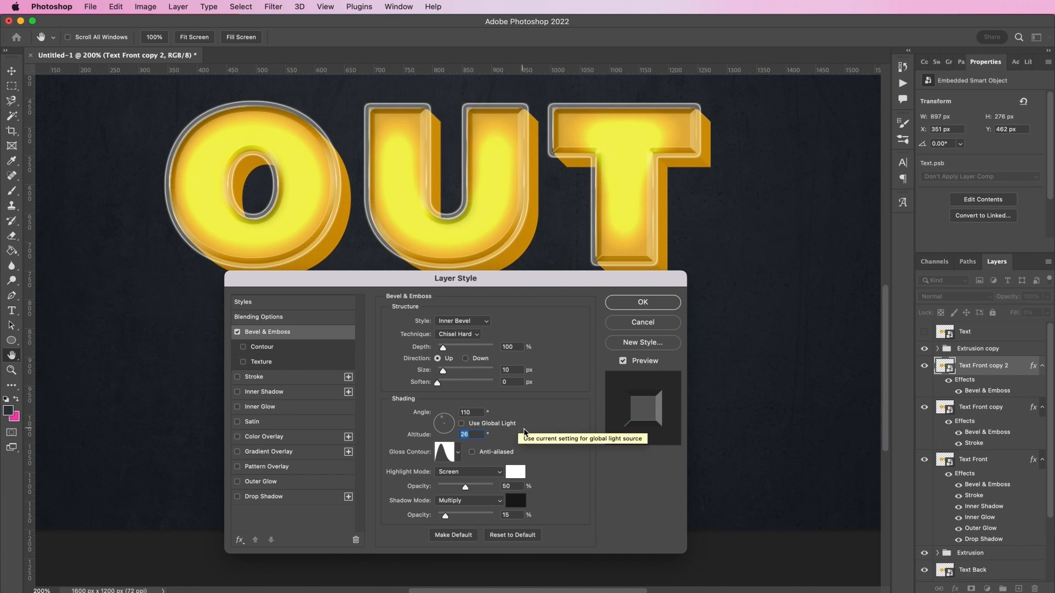
click(504, 454)
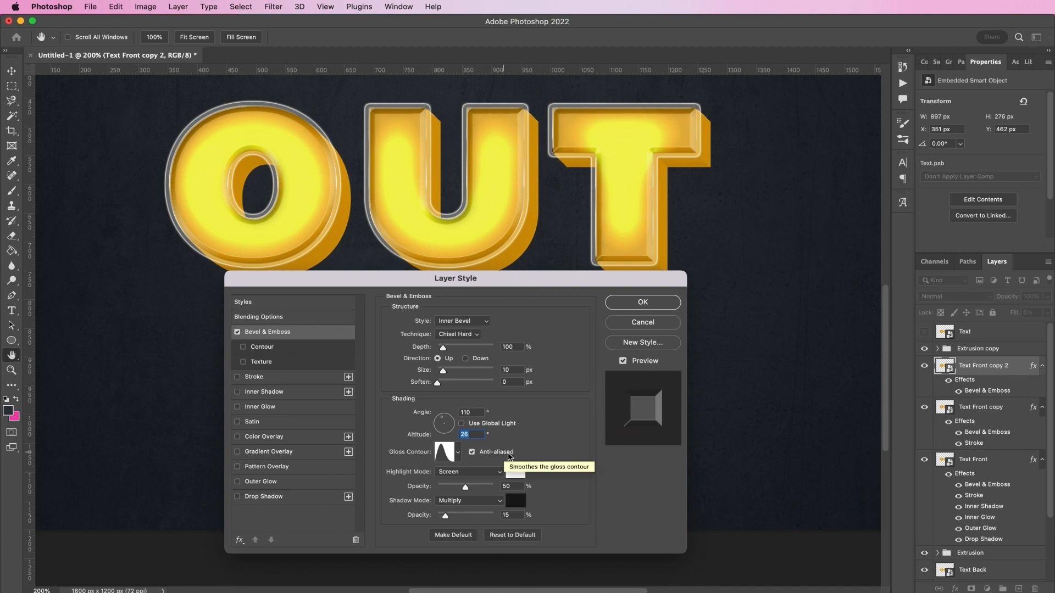
Enable the bevel's Contour, reshape its curve with a point at 42% input, 38% output, and apply the styles to Text Front copy 2
click(290, 351)
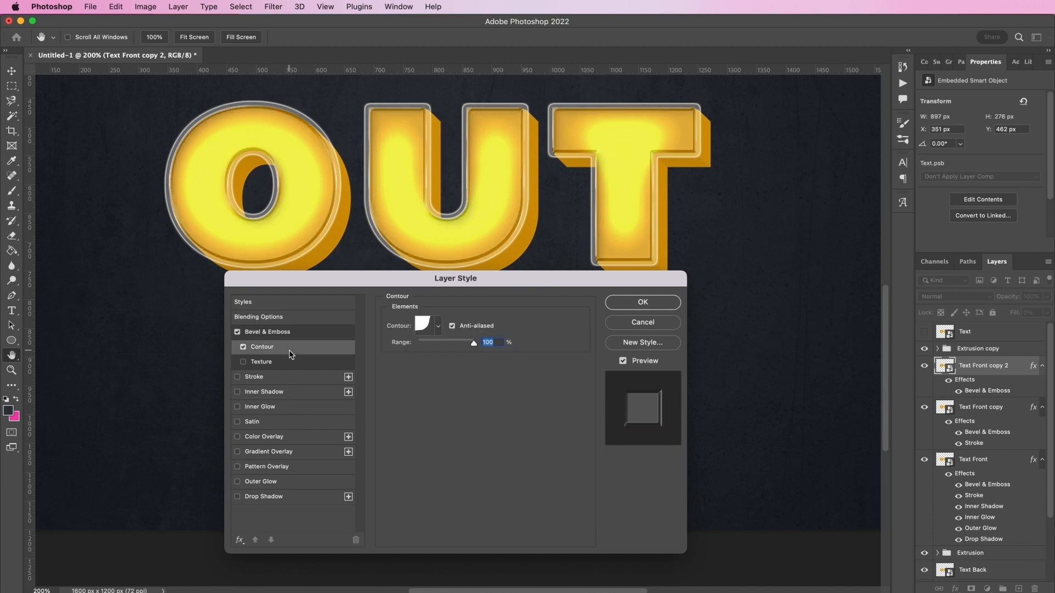
click(433, 332)
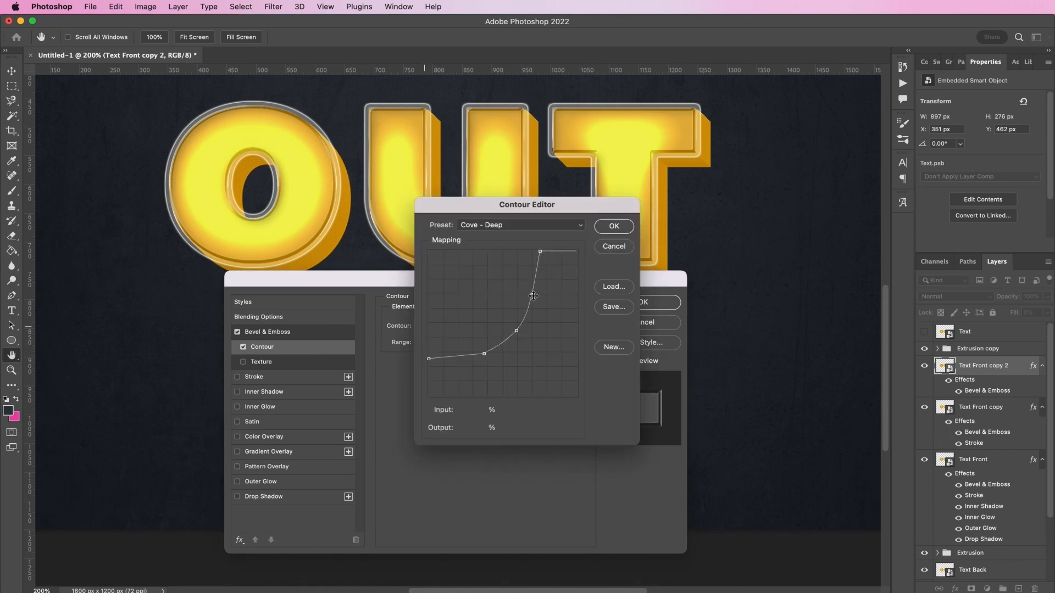
drag(533, 296, 524, 289)
drag(484, 354, 459, 355)
drag(499, 383, 489, 341)
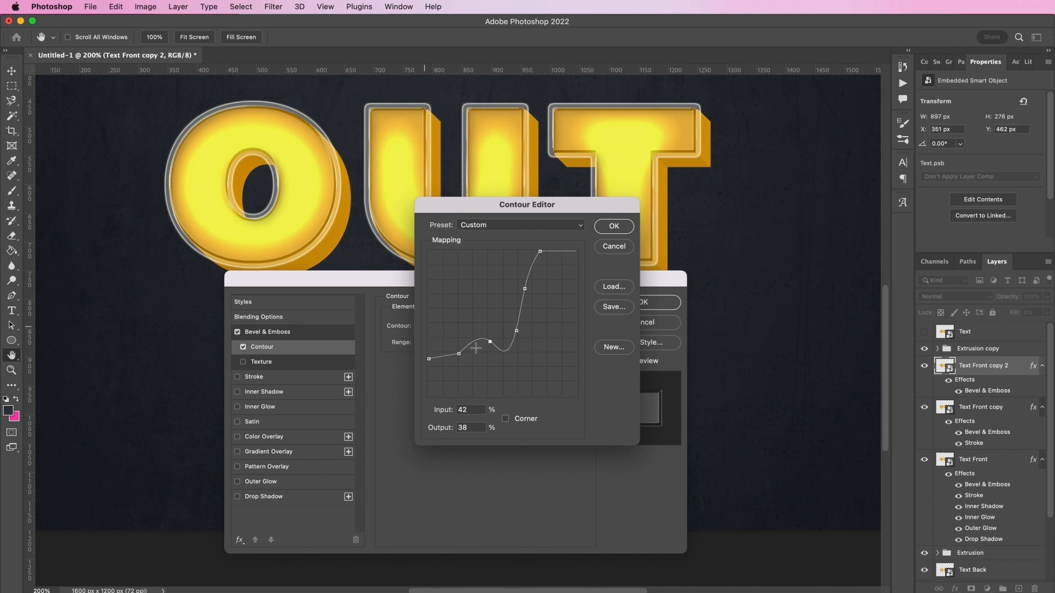
drag(429, 359, 428, 397)
click(605, 232)
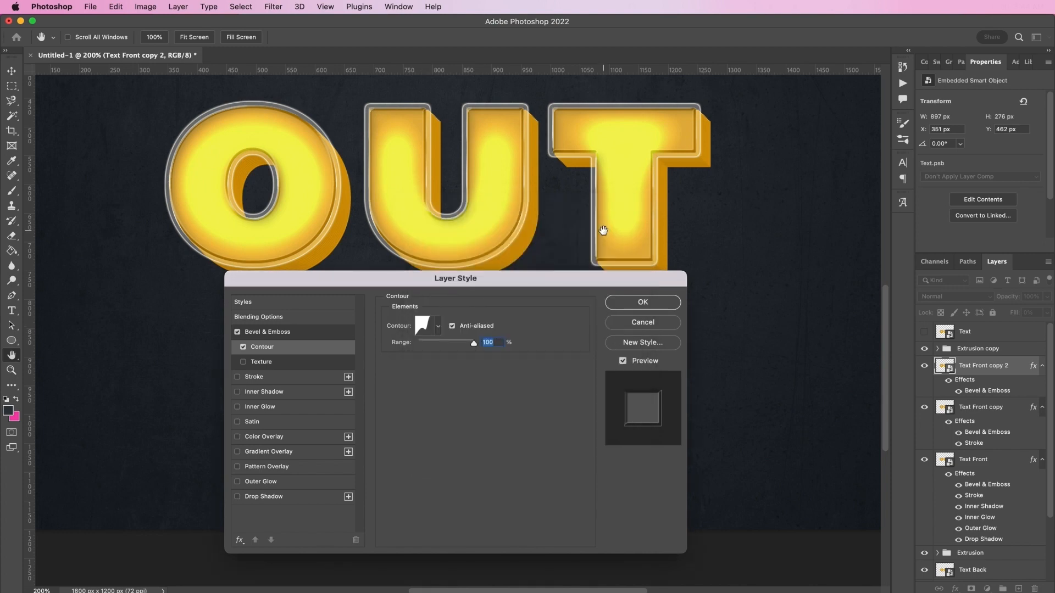
click(654, 302)
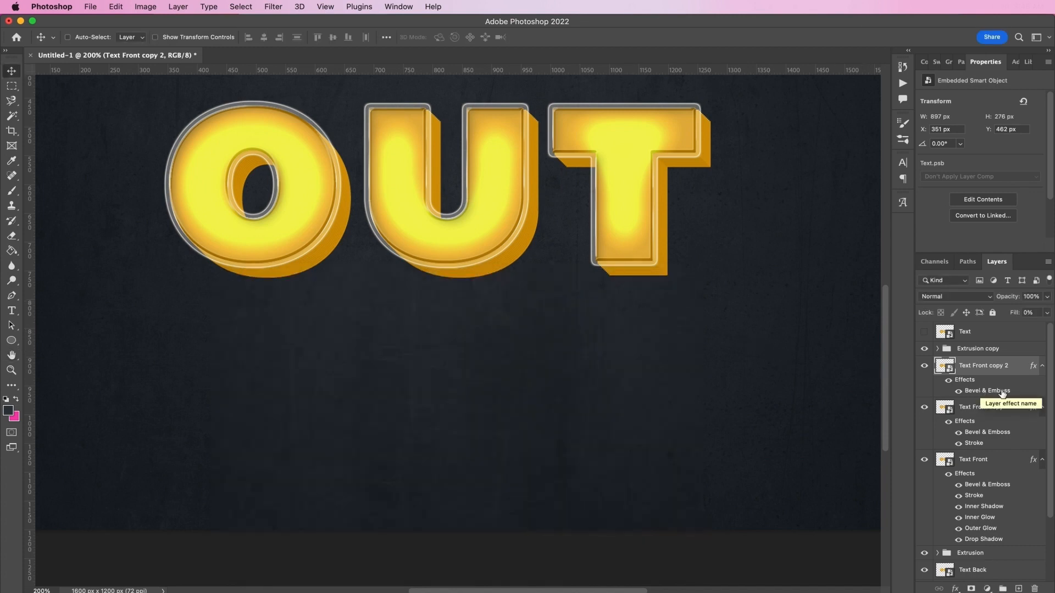
Copy the layer style of Text Front copy and paste it onto the Text Back layer
click(984, 407)
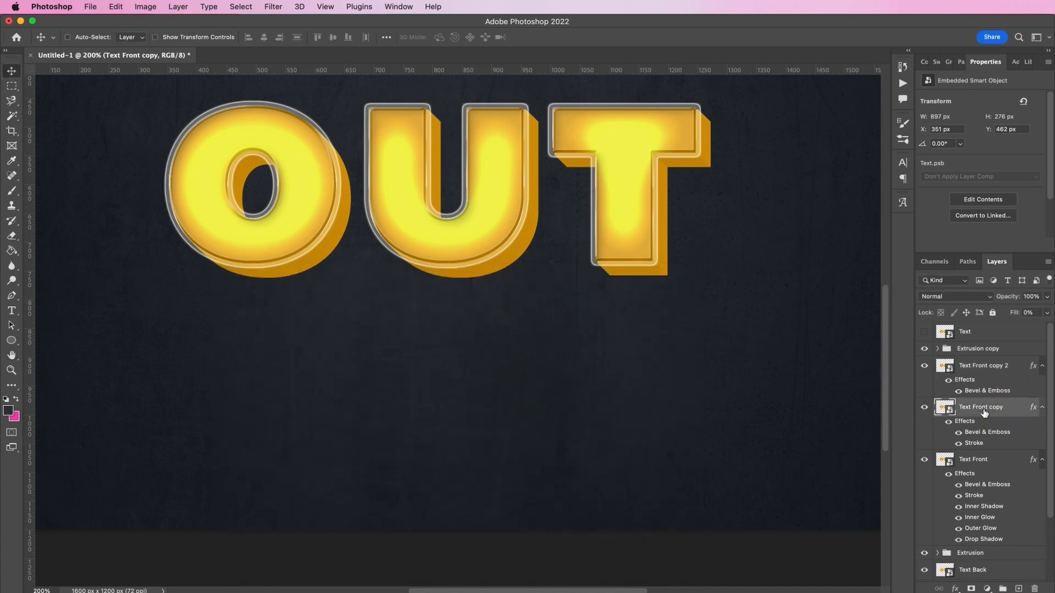
right_click(984, 407)
click(937, 406)
click(993, 570)
right_click(1010, 572)
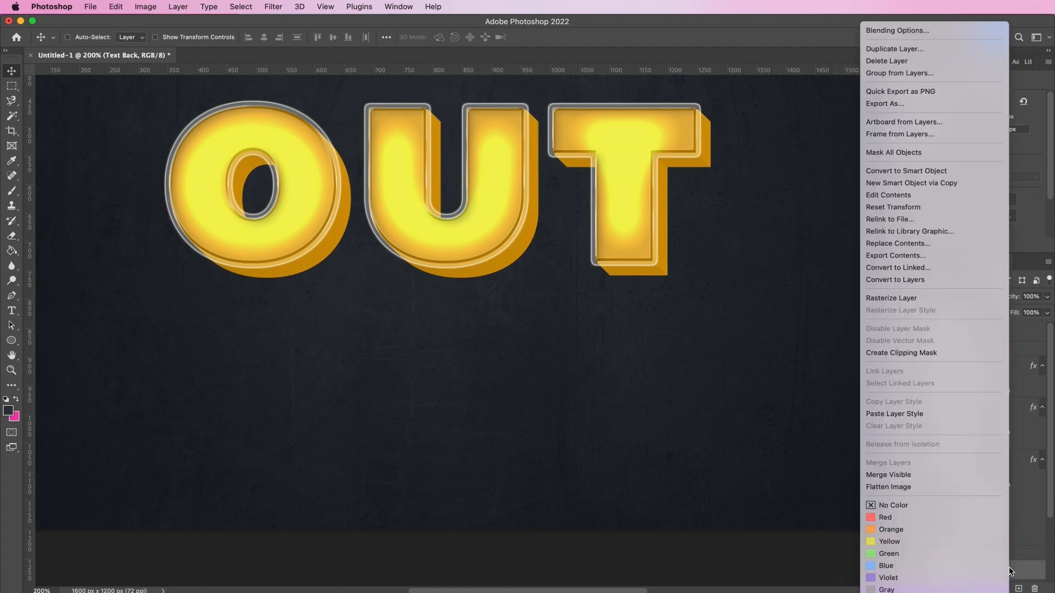
click(927, 419)
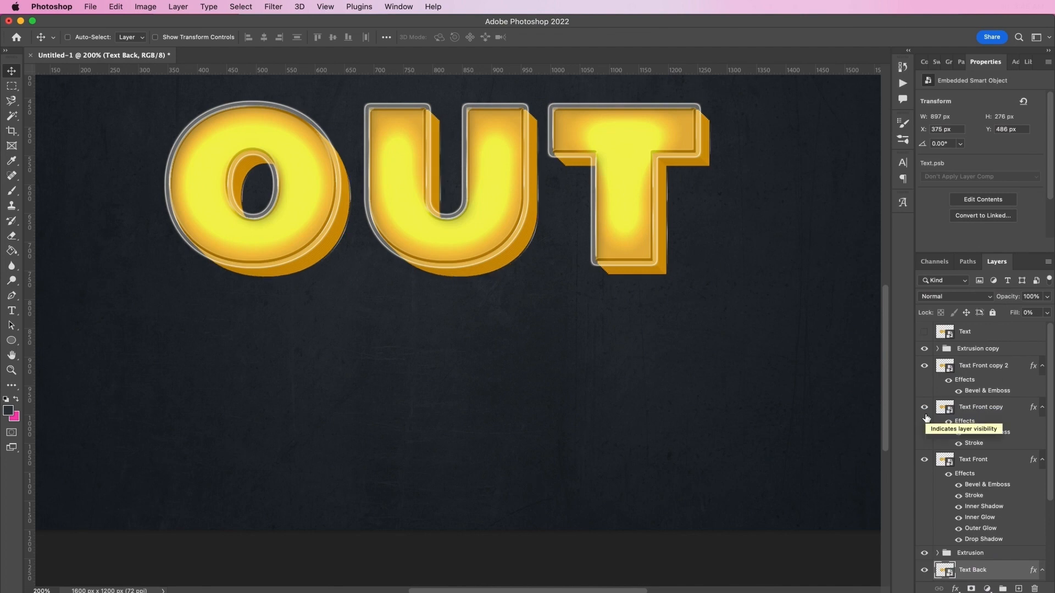
Set the Text Back bevel size to 6 px and its Contour to the inverted cone preset
double_click(1007, 573)
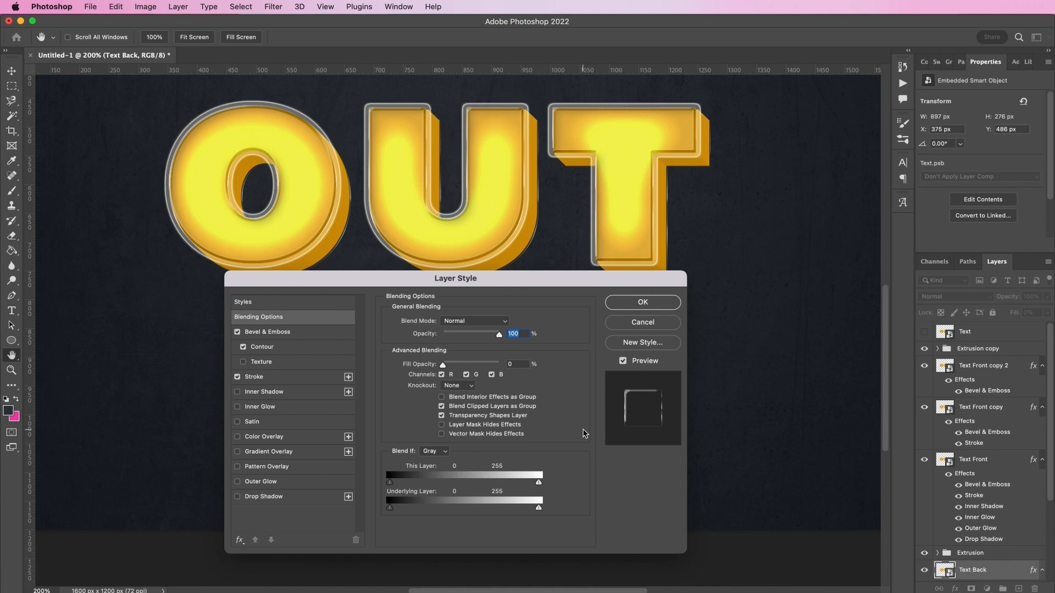
click(317, 333)
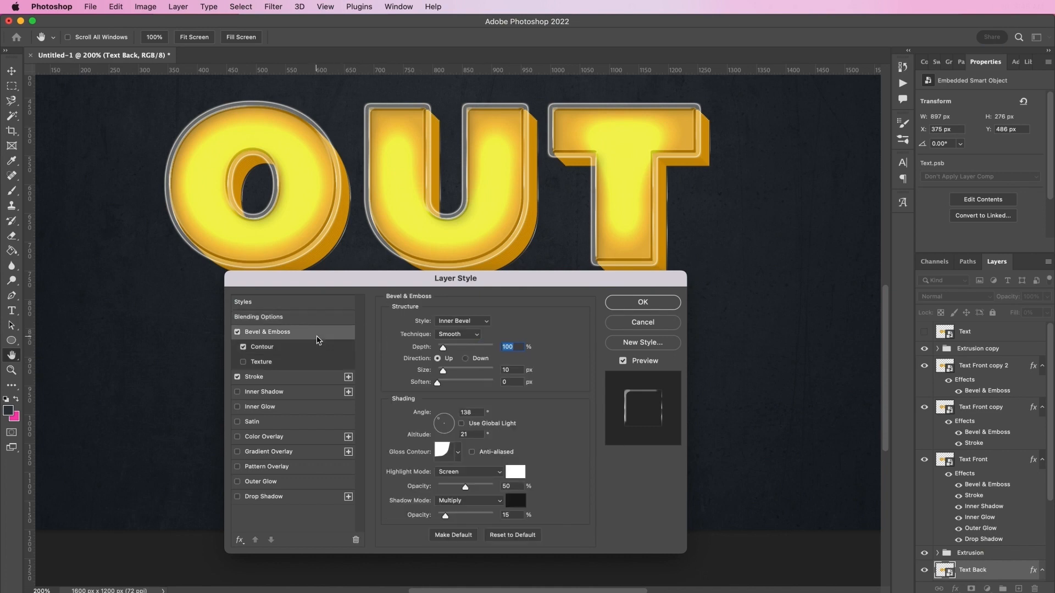
double_click(505, 370)
text(6)
click(282, 352)
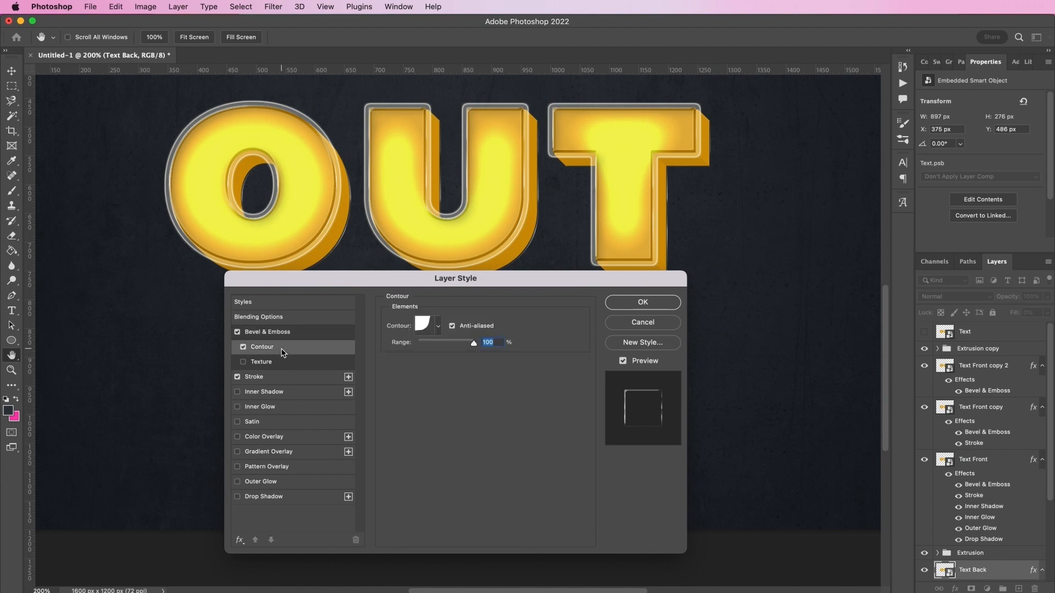
click(438, 326)
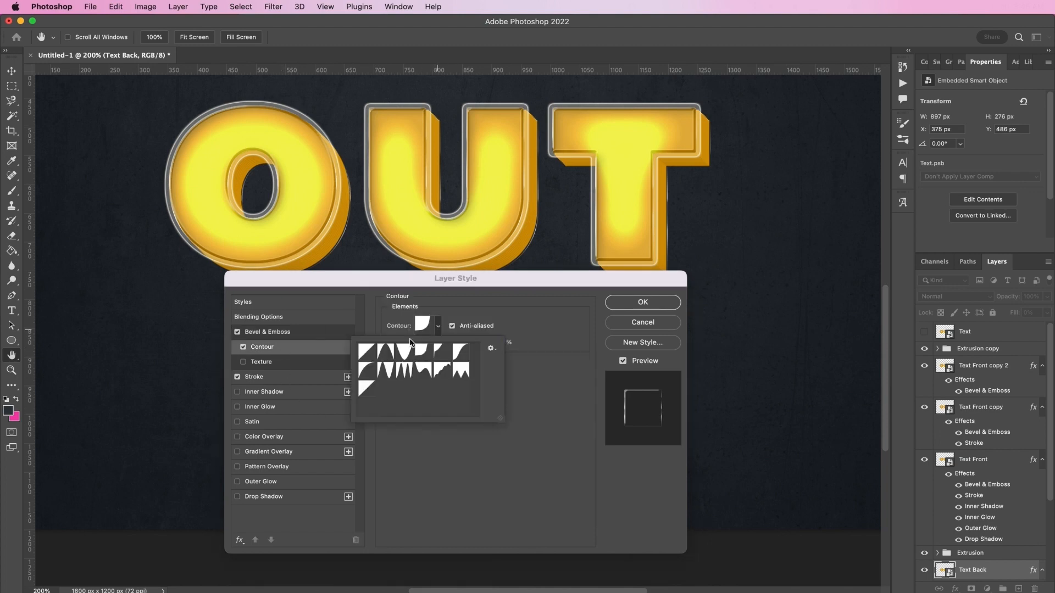
click(406, 356)
click(537, 447)
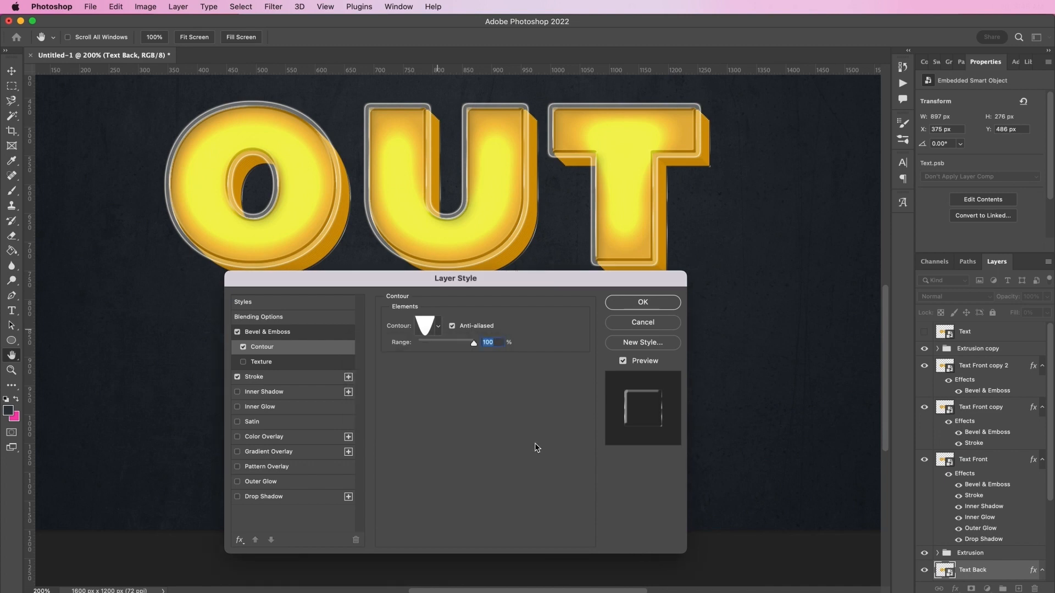
Add a Drop Shadow with 70% opacity, 20 px distance and 50 px size, and apply the styles to Text Back
click(302, 497)
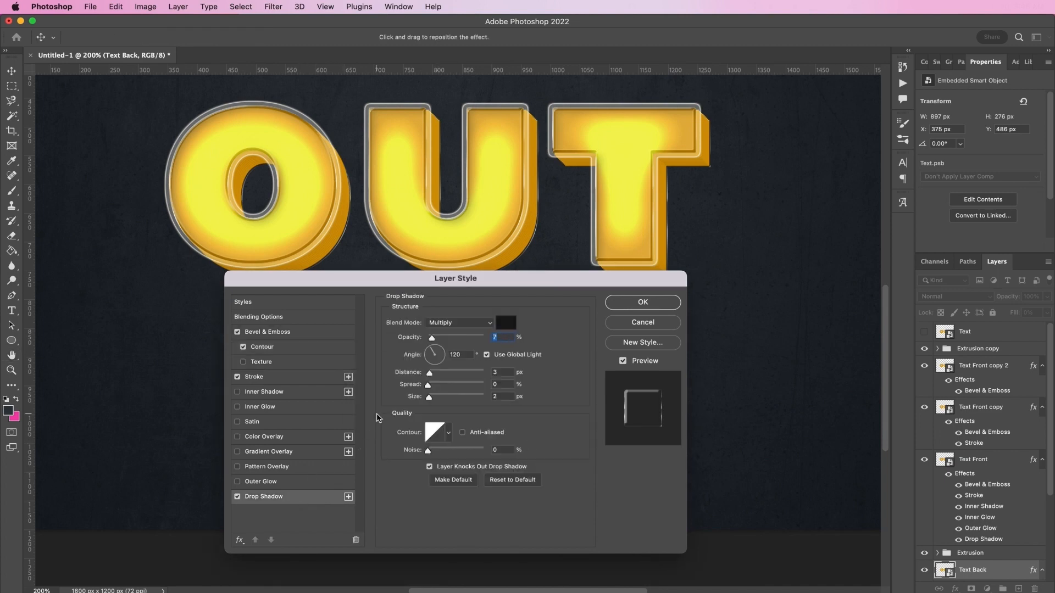
text(70)
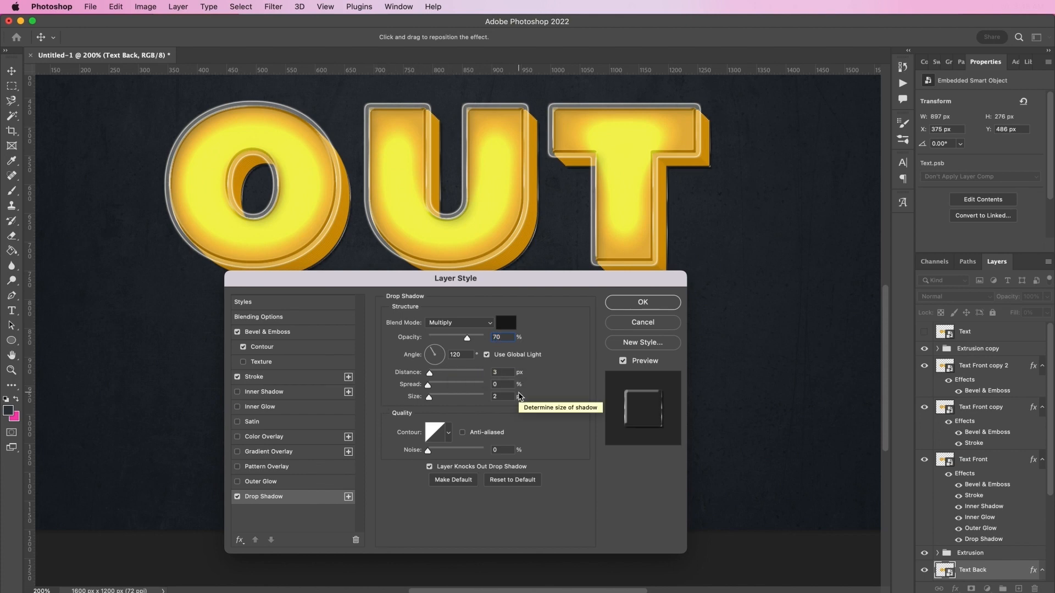
click(497, 372)
text(20)
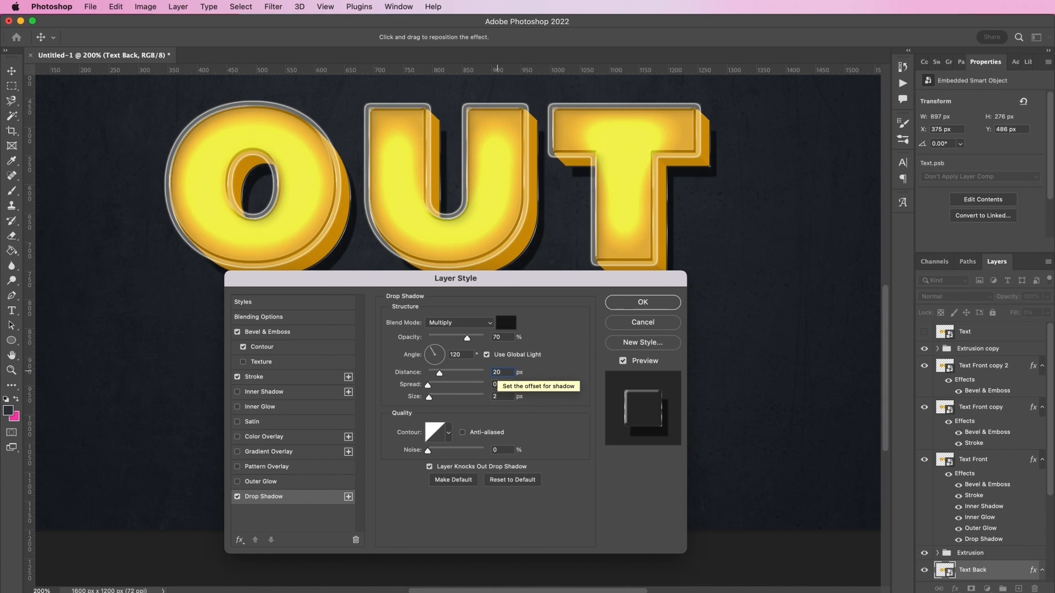
double_click(502, 397)
text(5)
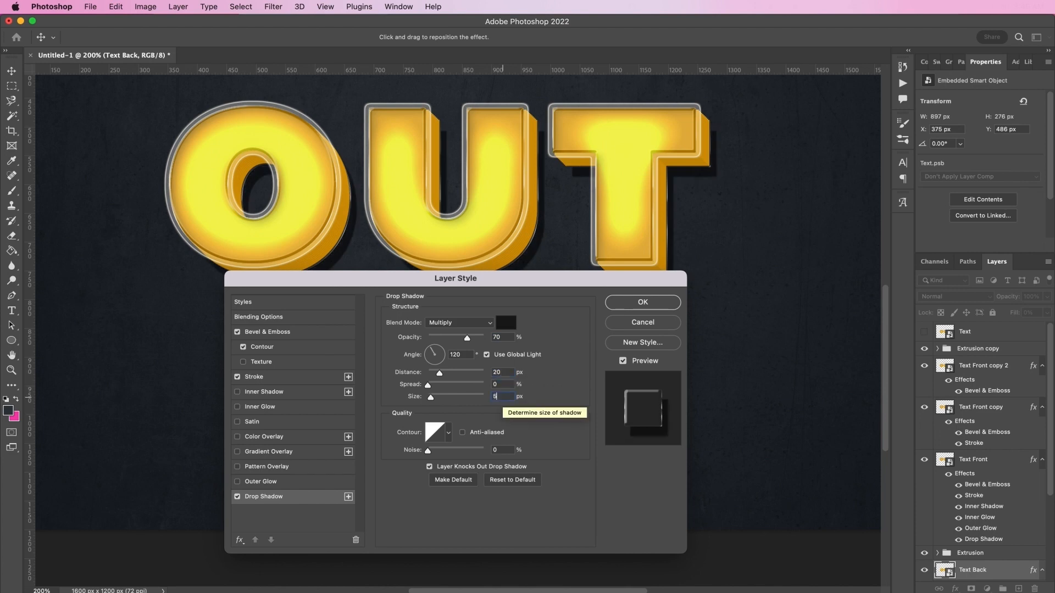
text(0)
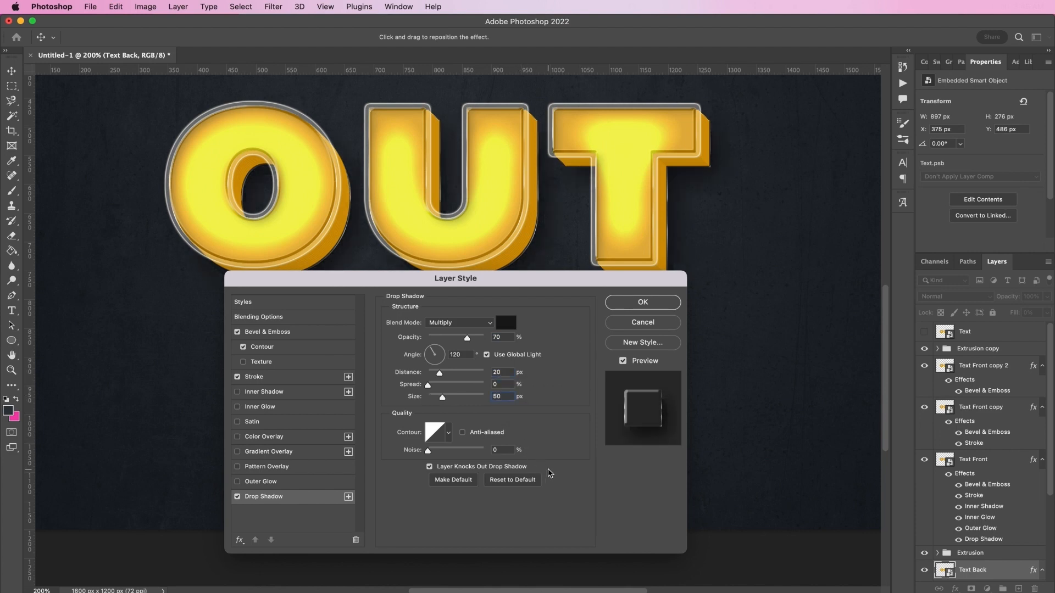
click(661, 309)
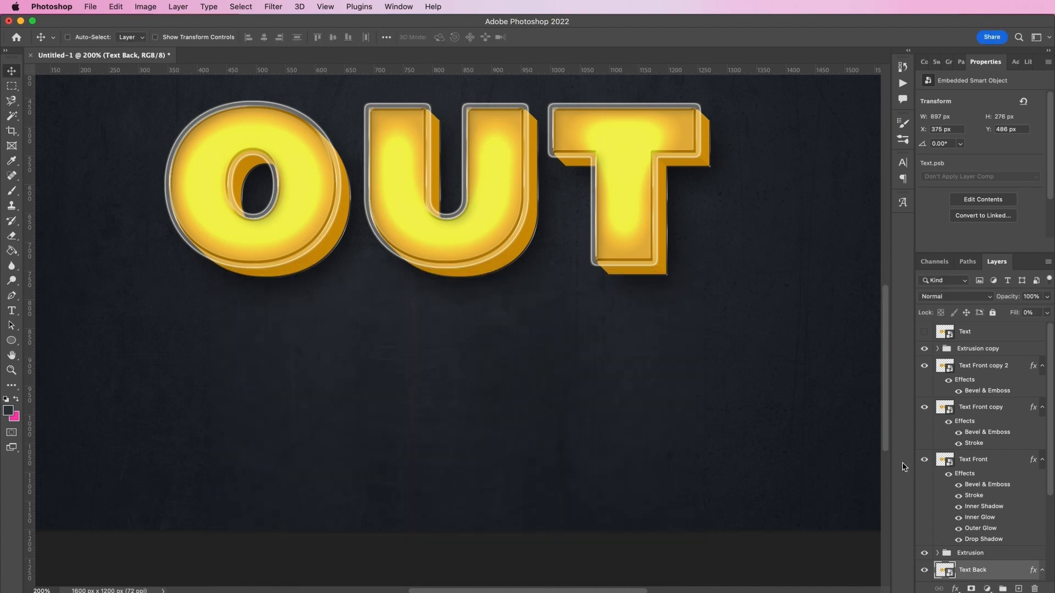
Add a Gradient Overlay with the Multiply blend mode to the Extrusion group
click(1007, 555)
double_click(1007, 556)
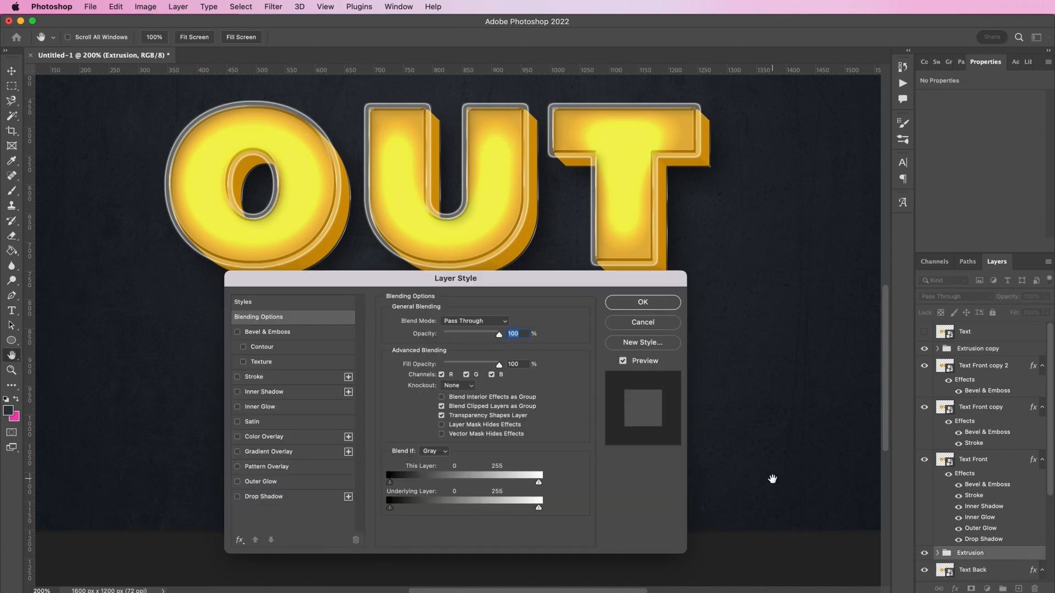
click(283, 453)
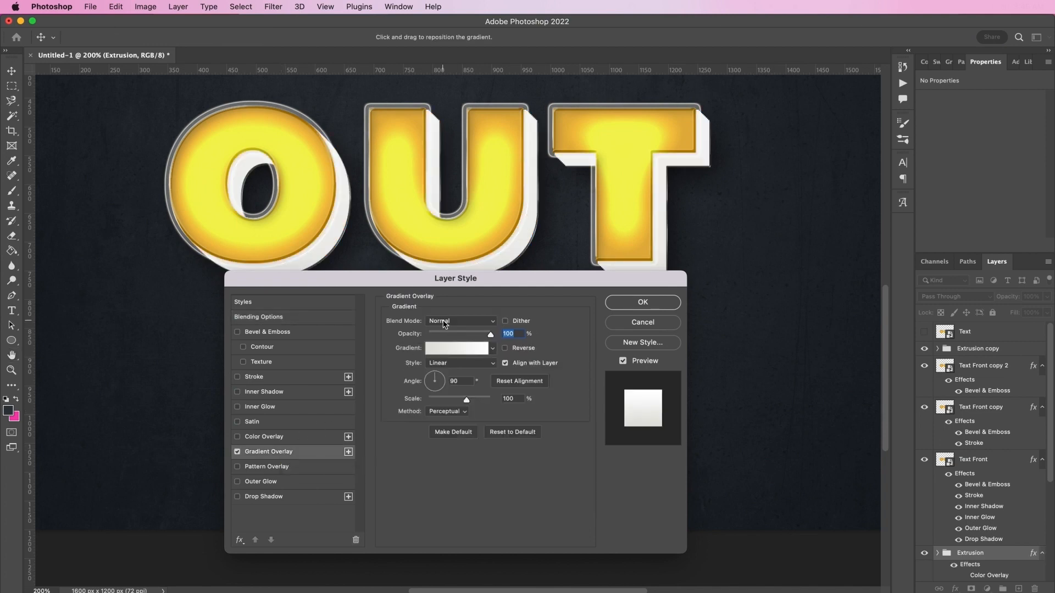
click(446, 323)
click(448, 362)
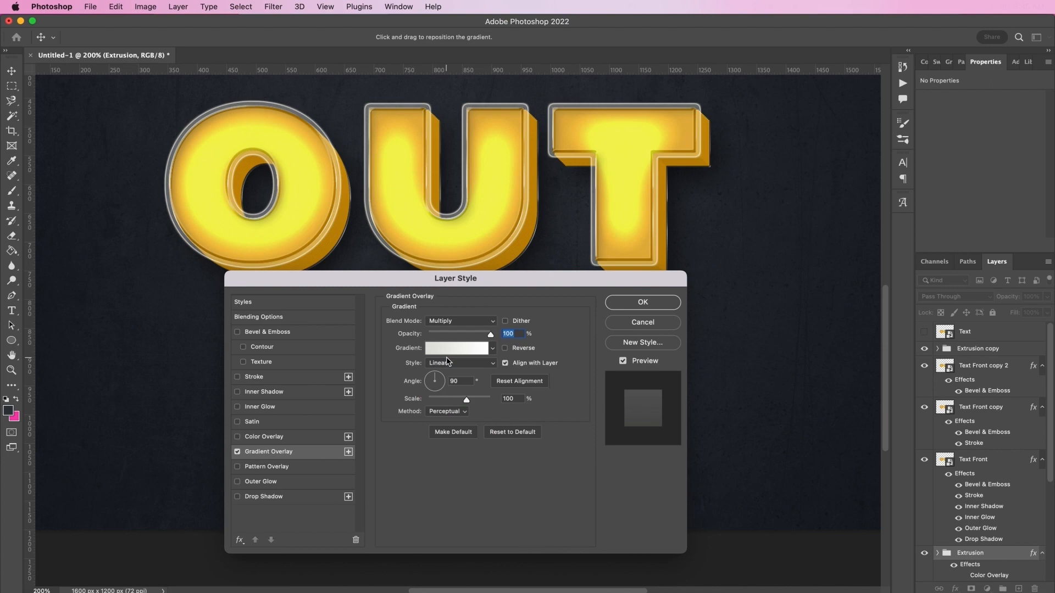
Edit the overlay's gradient and set its starting color stop to #0c0b0c
click(454, 351)
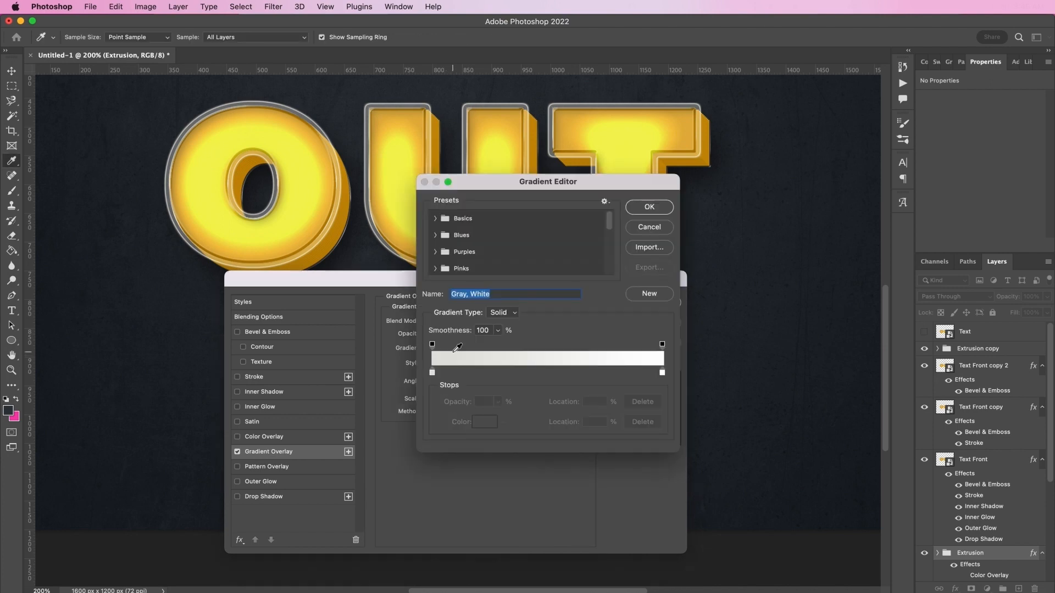
click(432, 373)
click(484, 423)
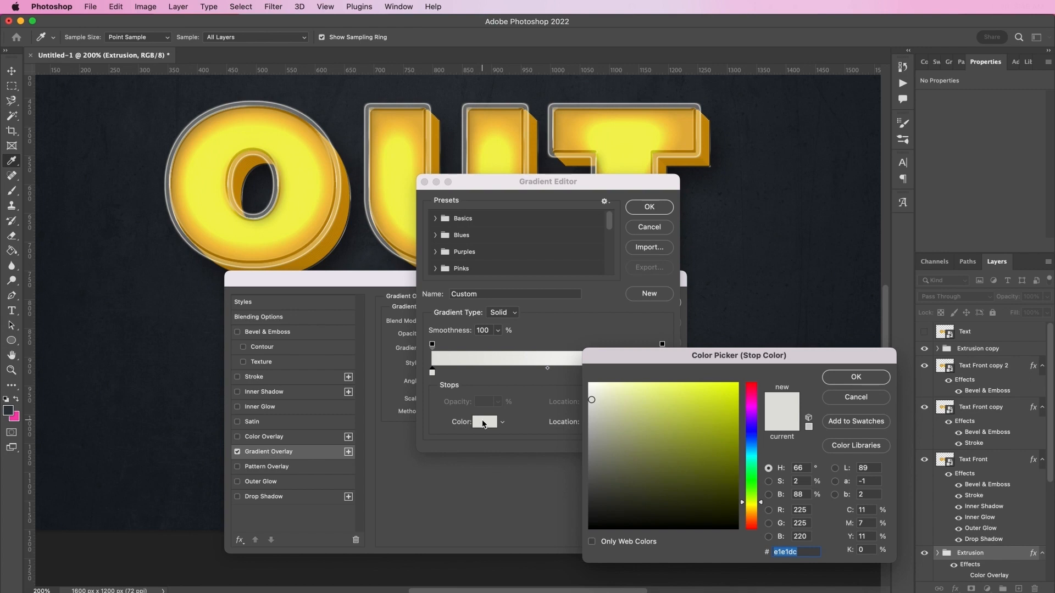
text(0c0)
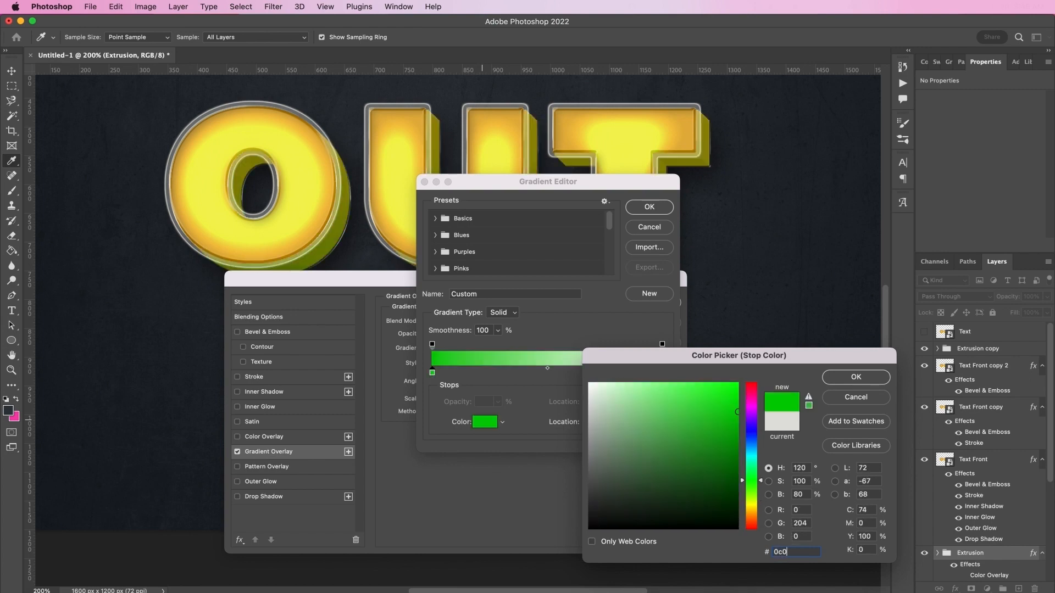
text(b0c)
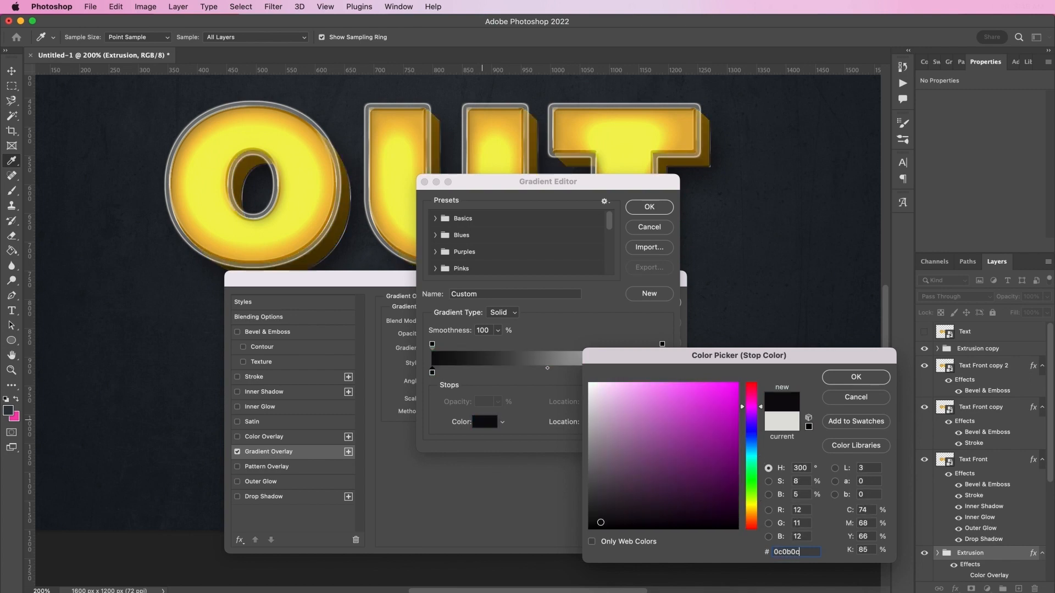
key(Return)
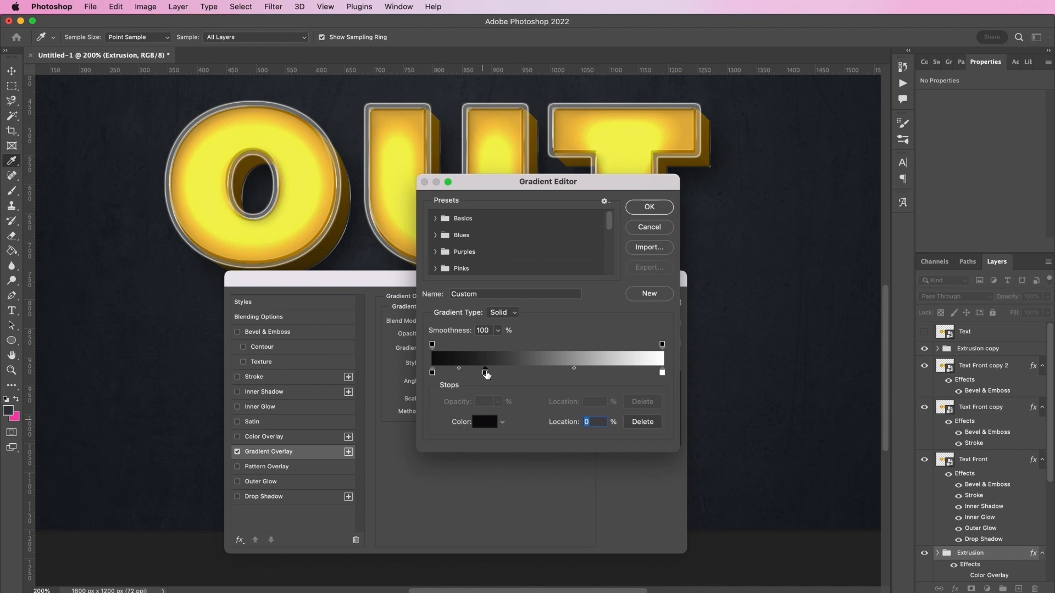
Add a color stop about a quarter of the way along the gradient and set its color to #383639
click(483, 423)
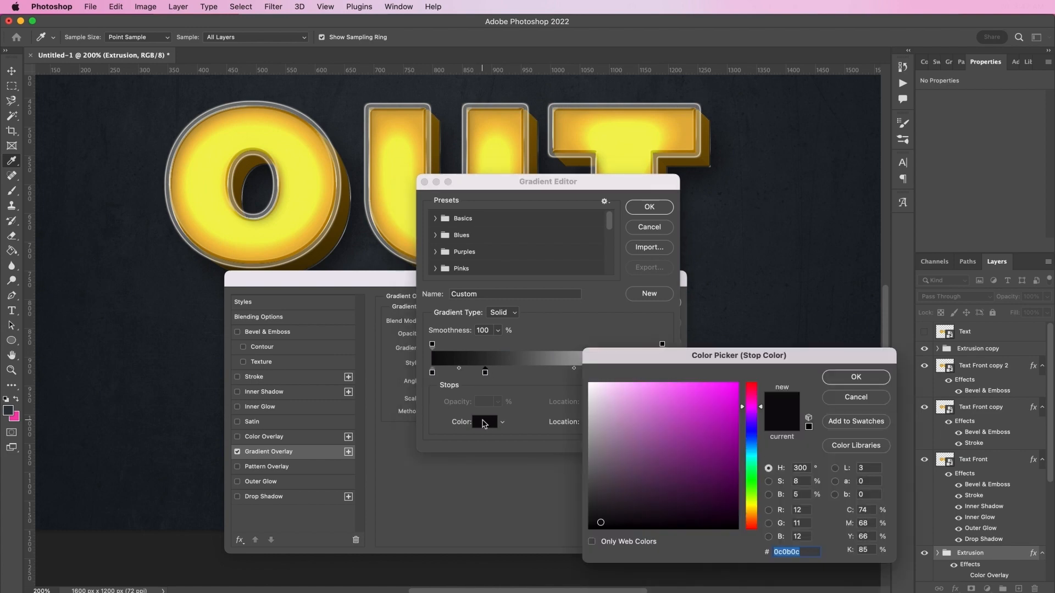
text(383)
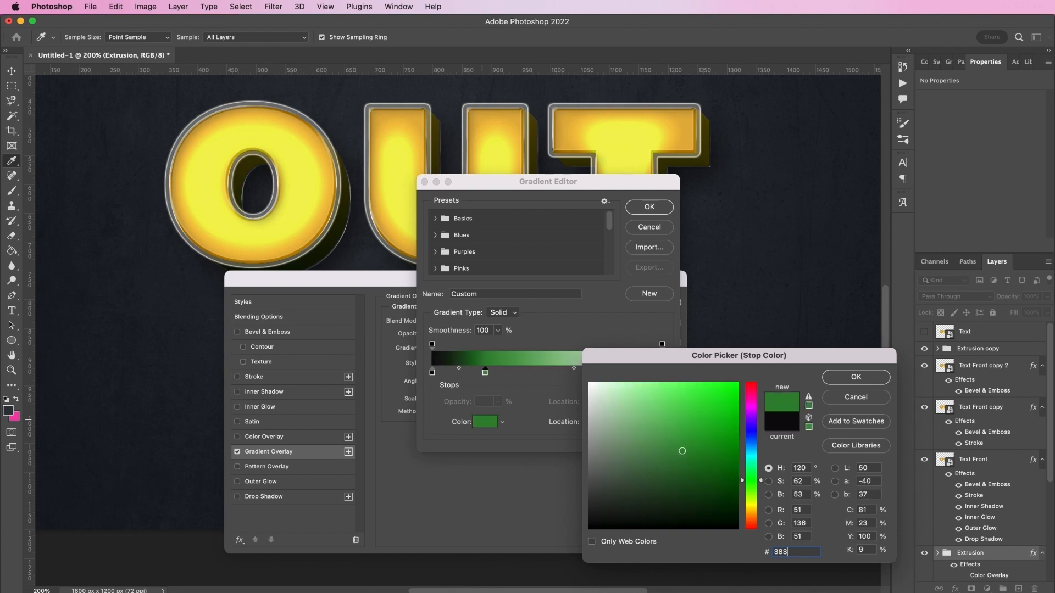
text(63)
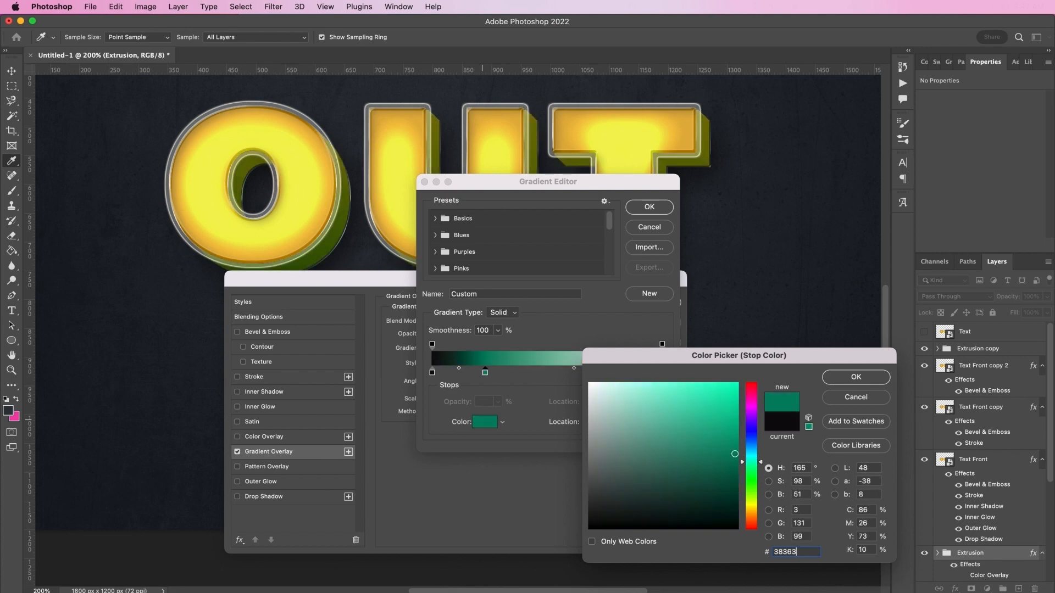
key(Escape)
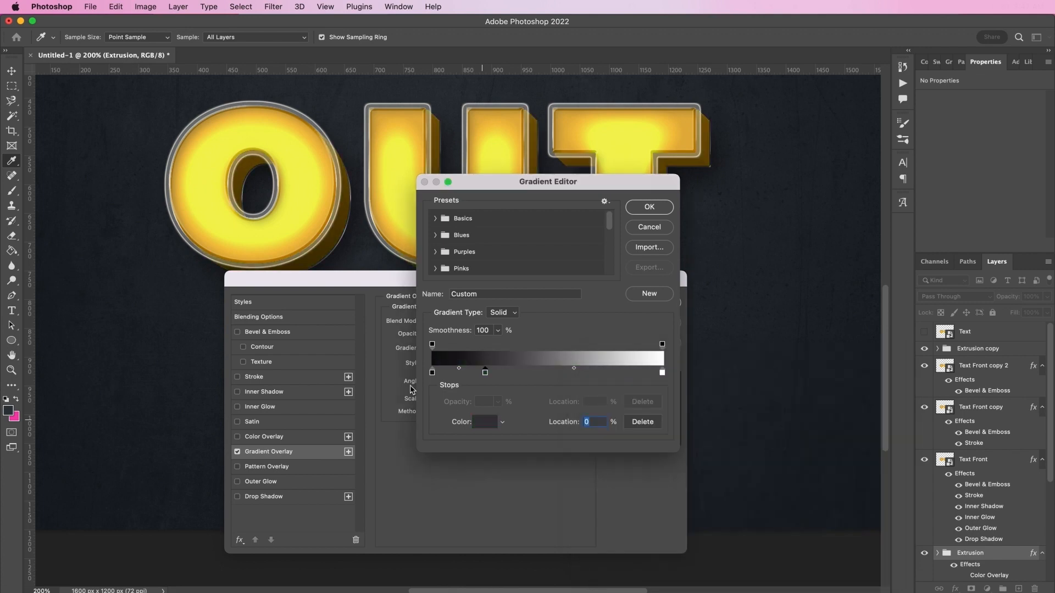
Add a color stop near the middle of the gradient and set its color to #f8f4e8
click(538, 373)
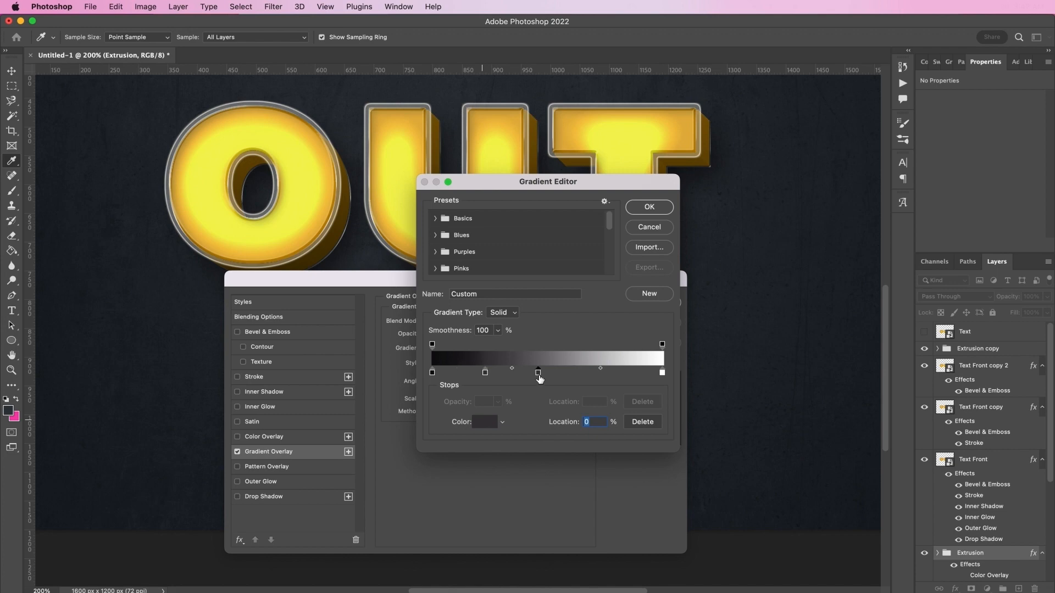
click(482, 422)
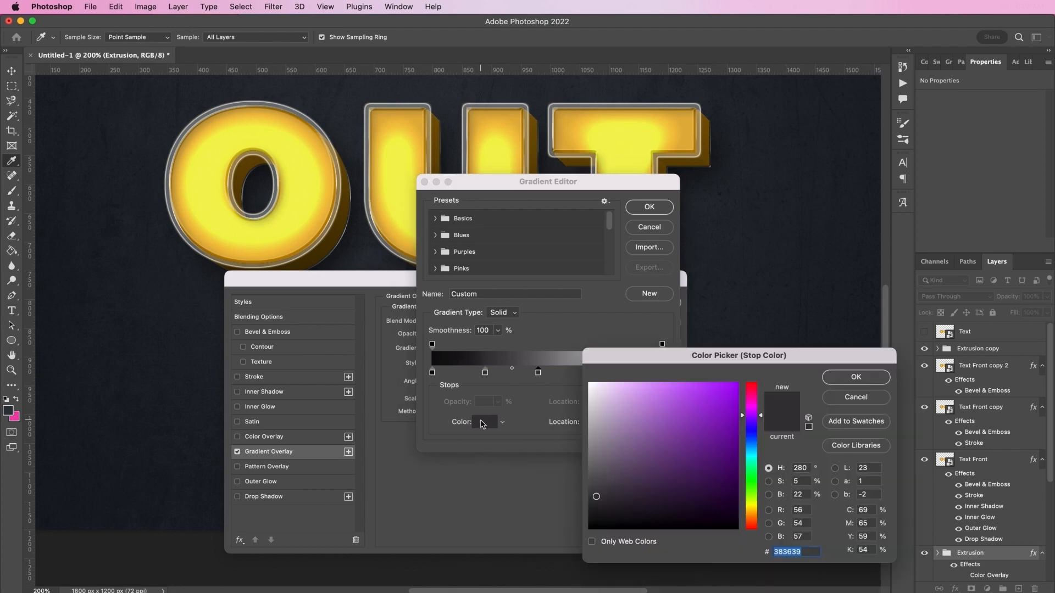
text(f8f4)
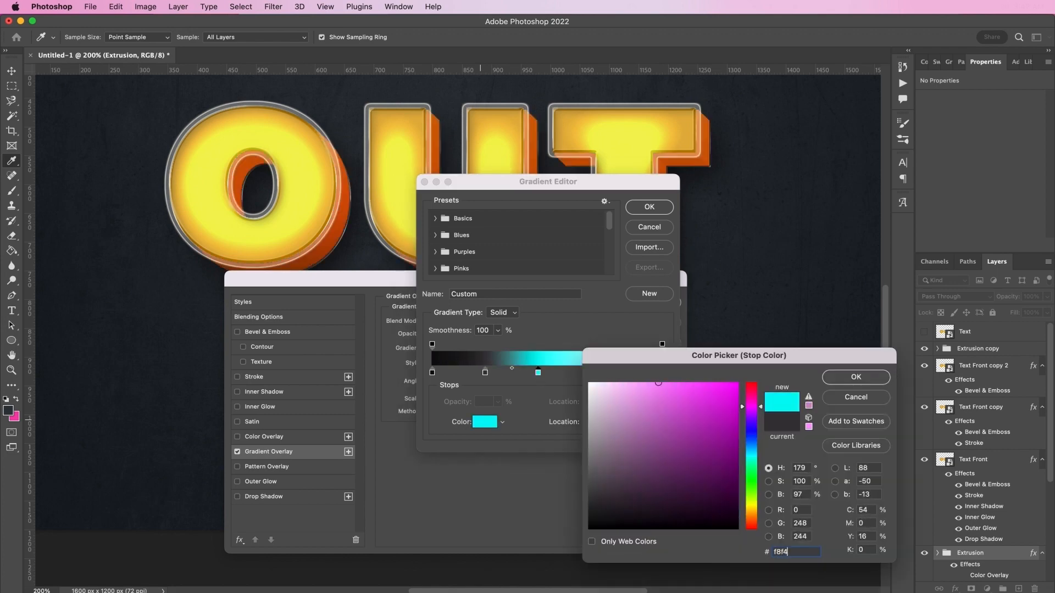
text(e8)
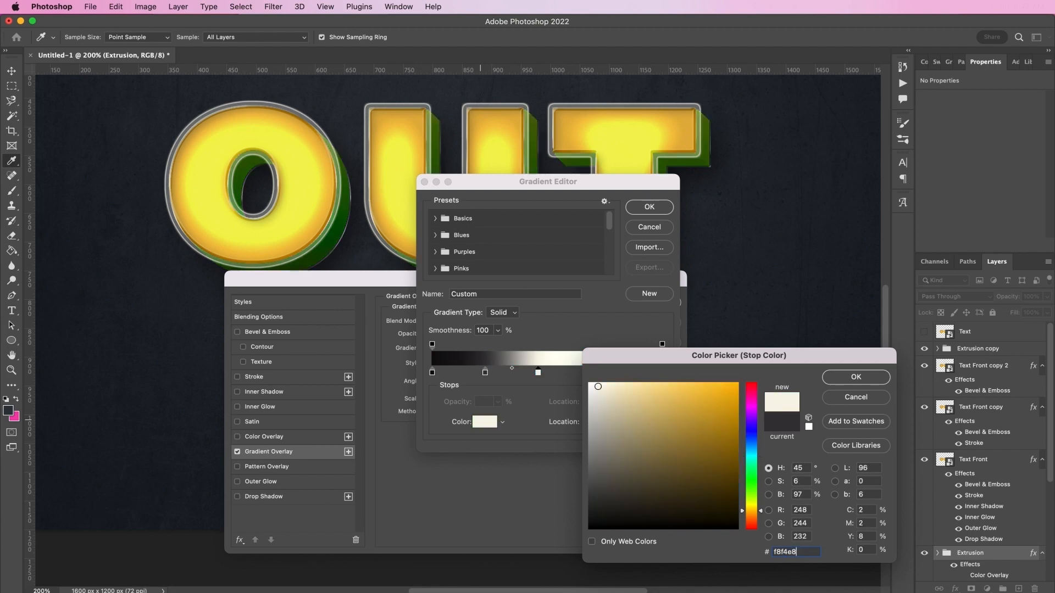
key(Return)
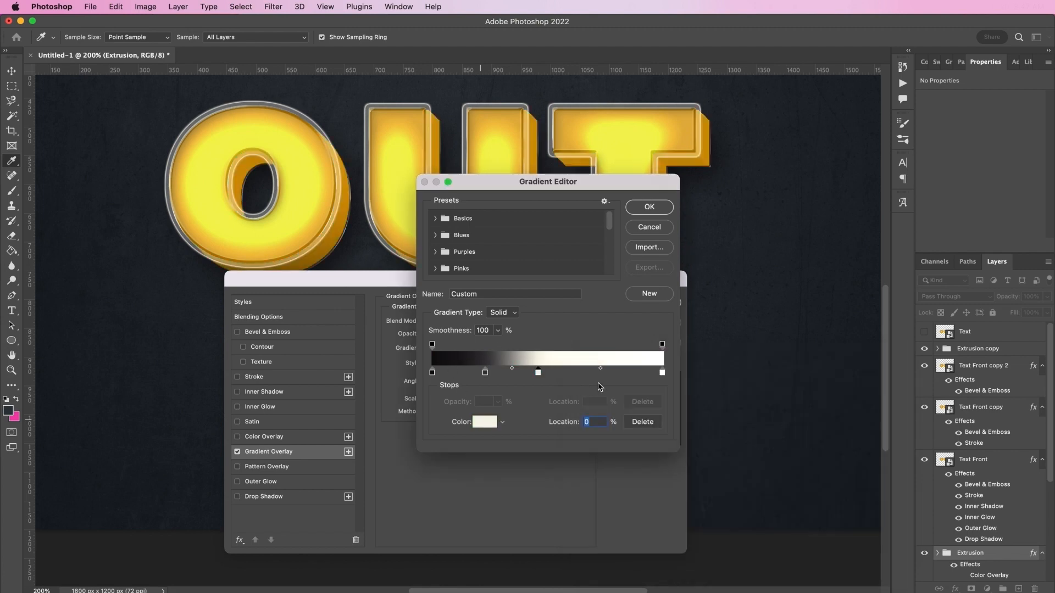
Add a color stop about three quarters of the way along the gradient and set its color to #383639
click(599, 373)
click(485, 422)
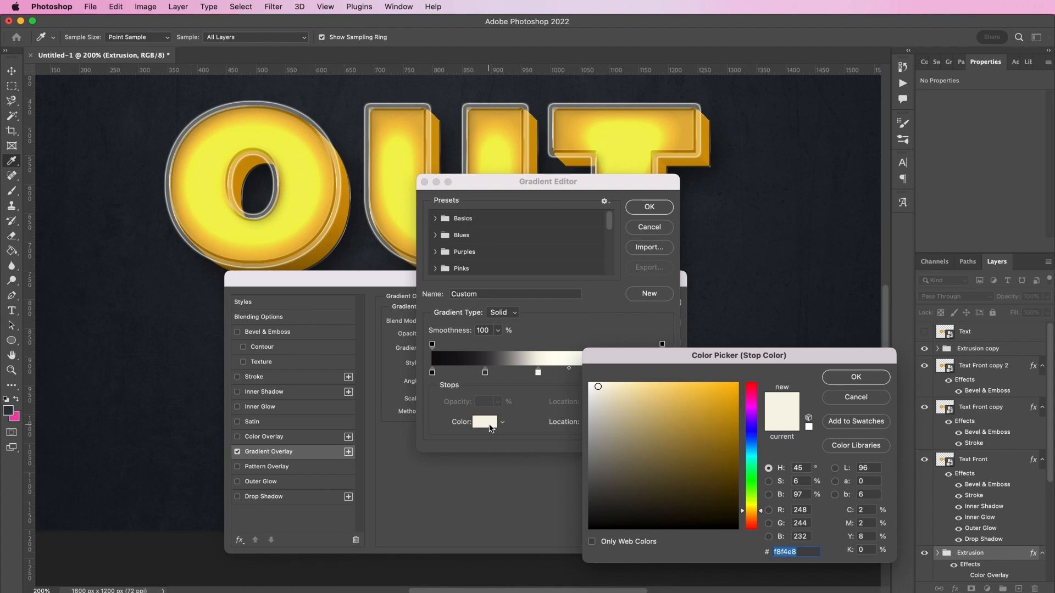
text(38)
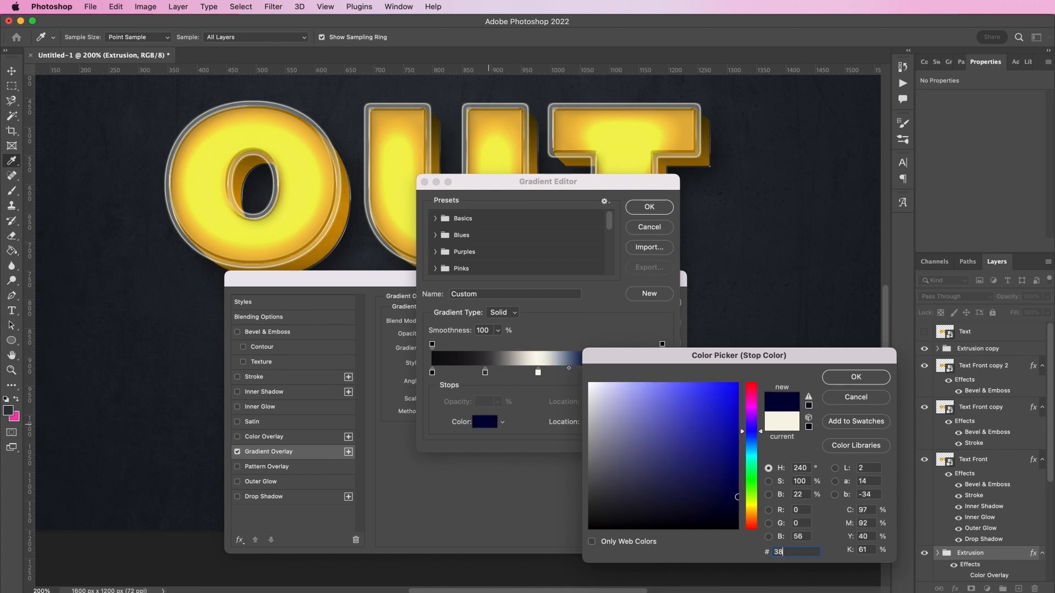
text(3639)
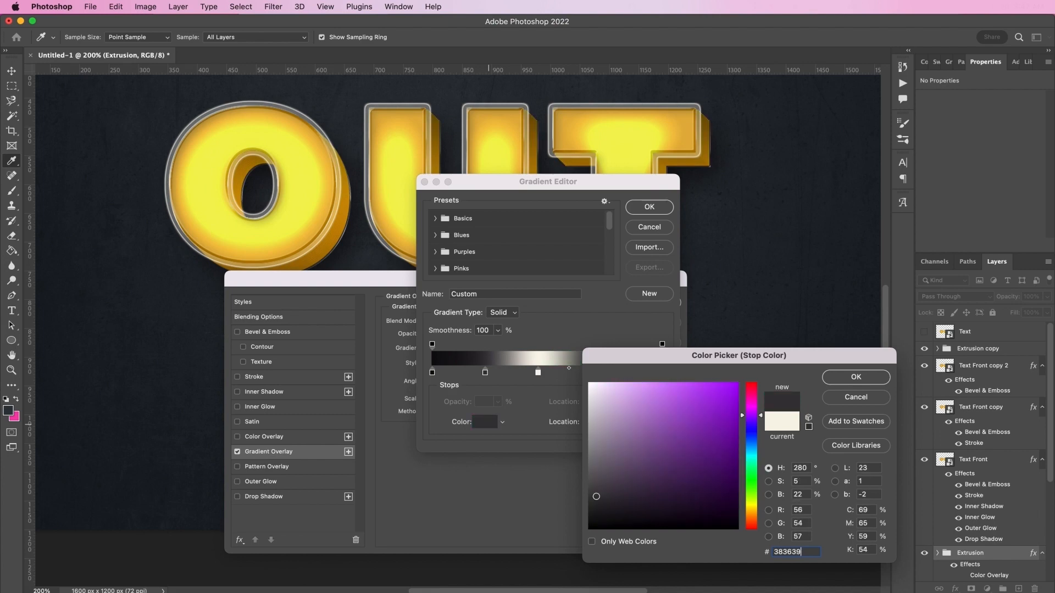
key(Return)
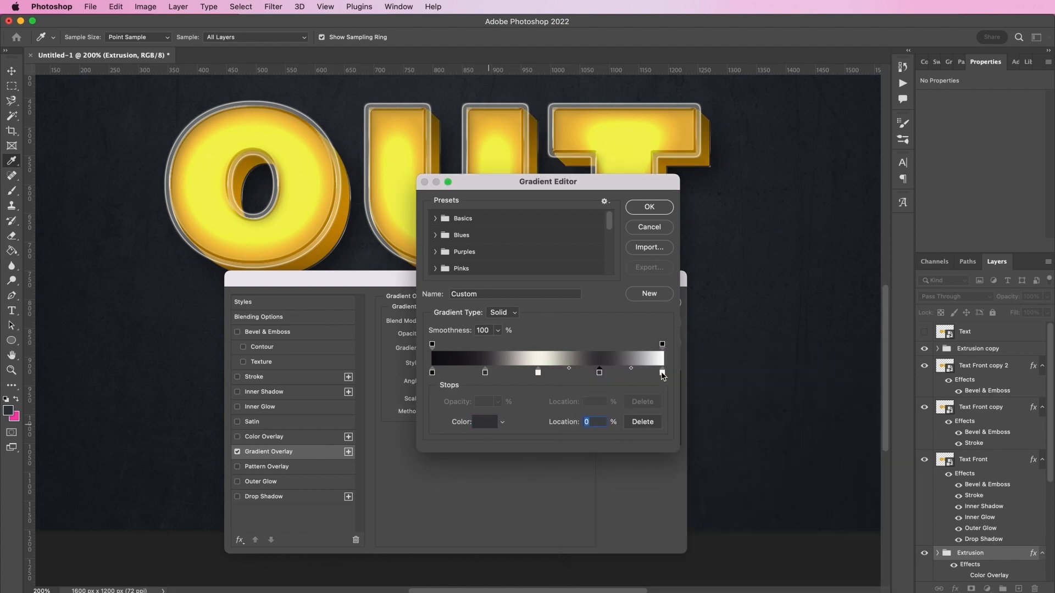
Set the gradient's end color stop to #0c0b0c and apply the gradient overlay to the Extrusion group
click(662, 373)
click(485, 422)
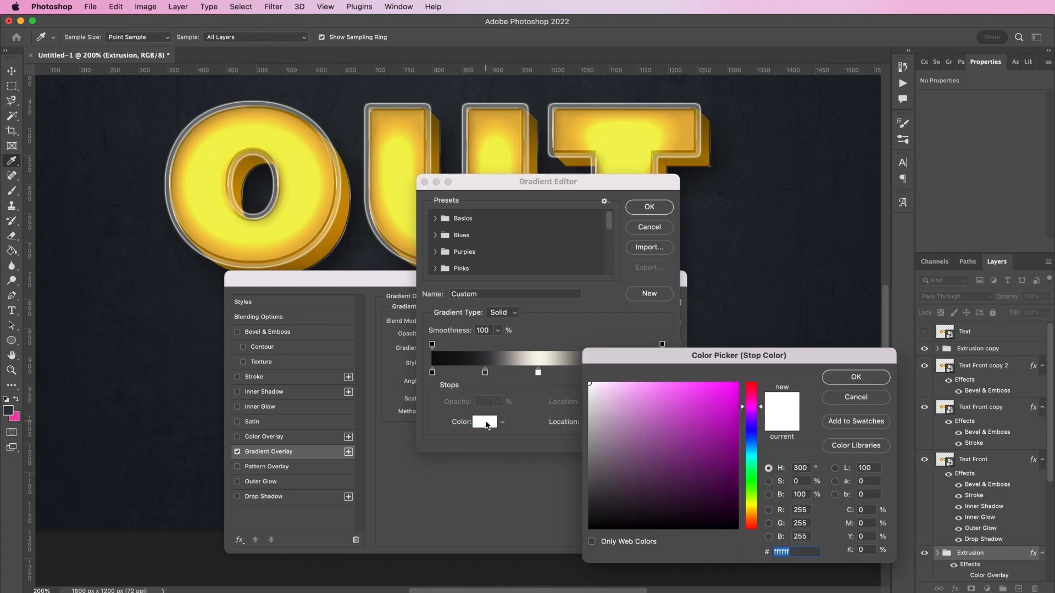
text(0c0)
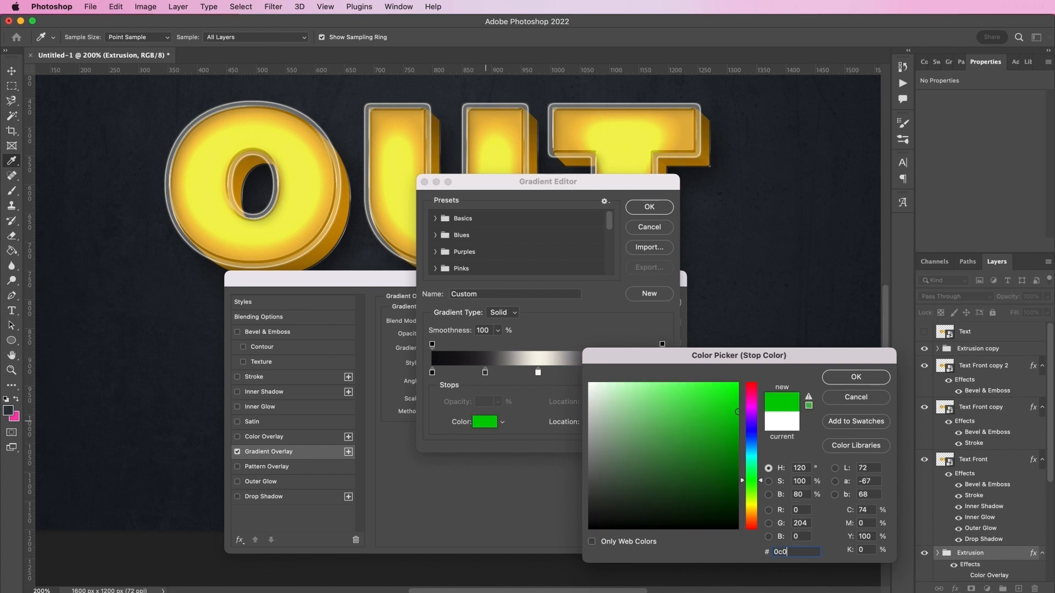
text(b0b0c)
key(Return)
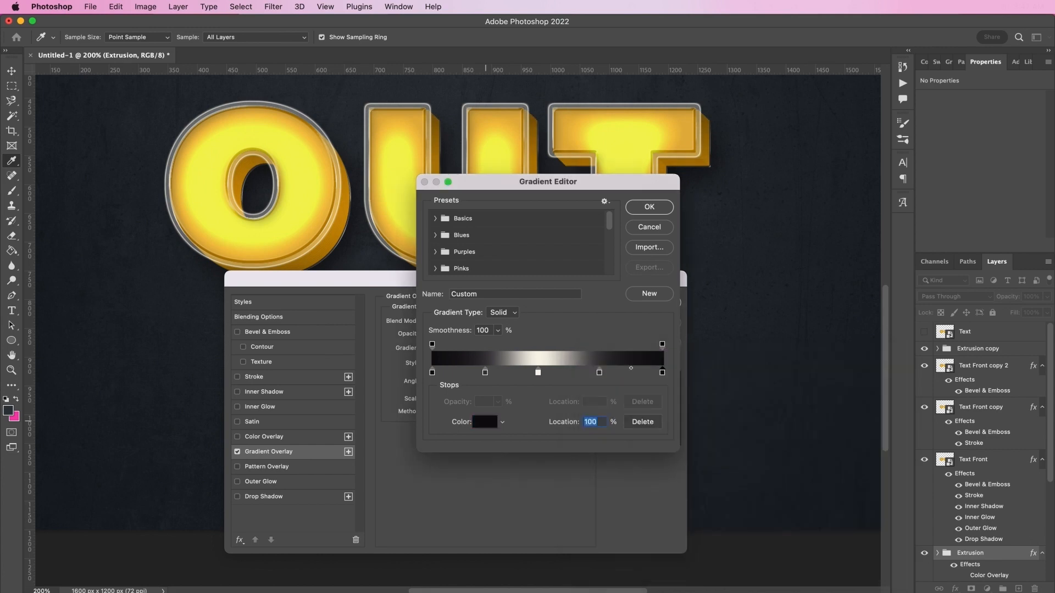
key(Return)
key(Return)
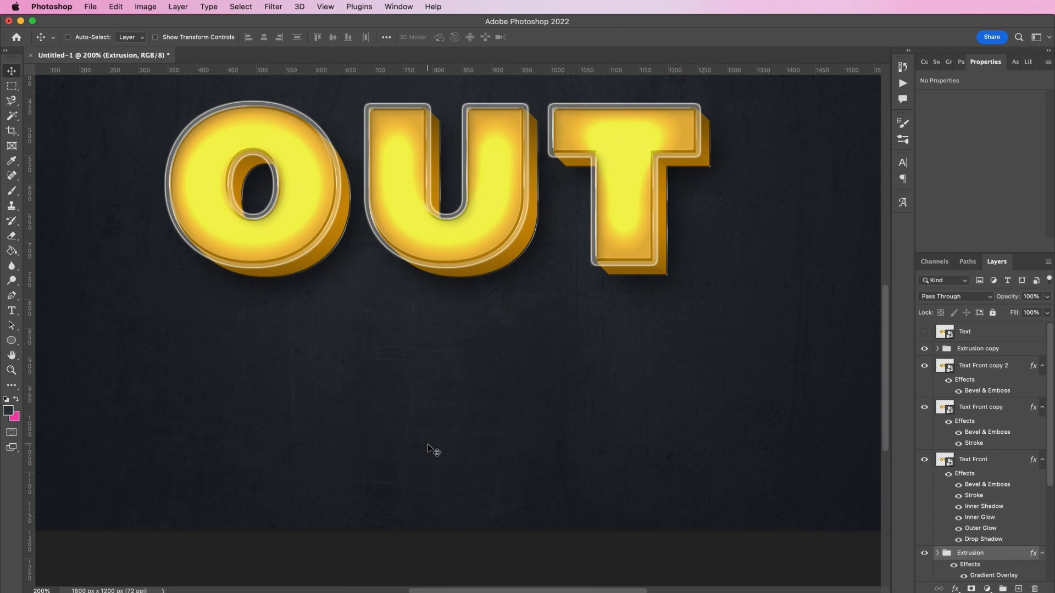
Add an Outer Glow with the Linear Light blend mode to the Extrusion copy group
double_click(1024, 349)
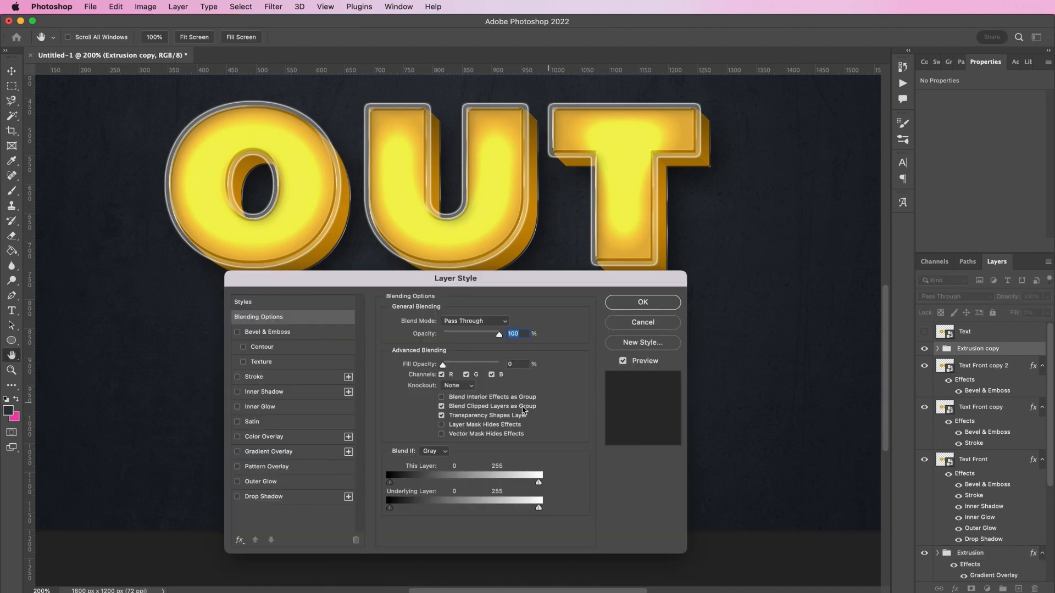
click(286, 482)
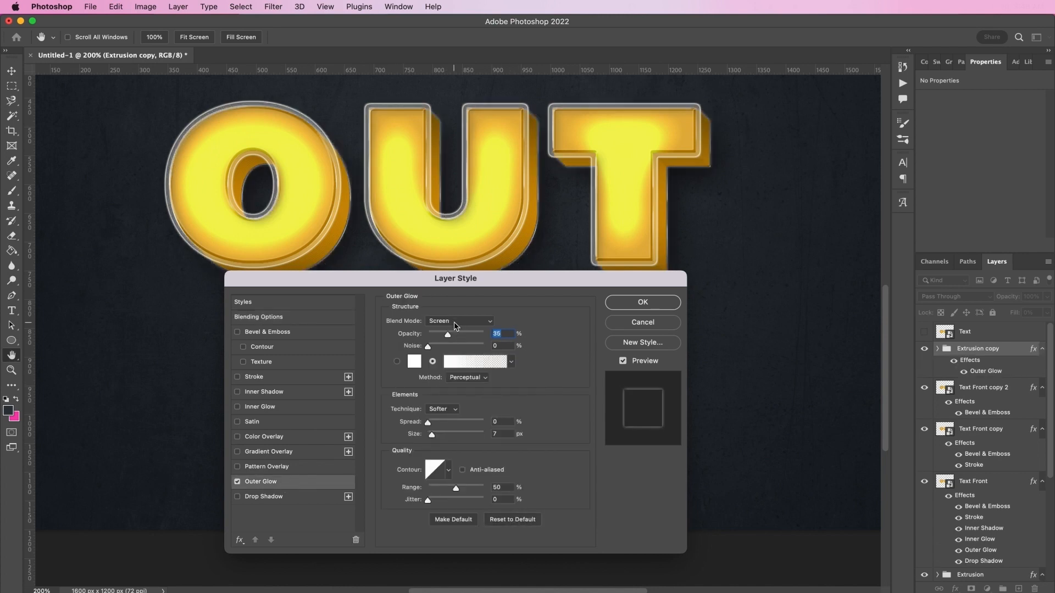
click(455, 323)
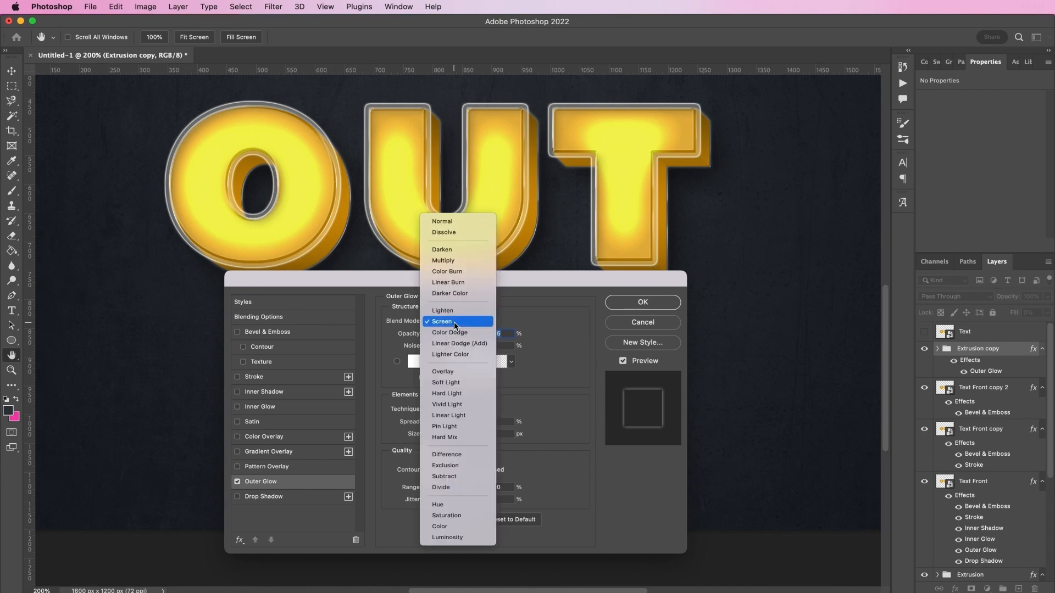
click(469, 416)
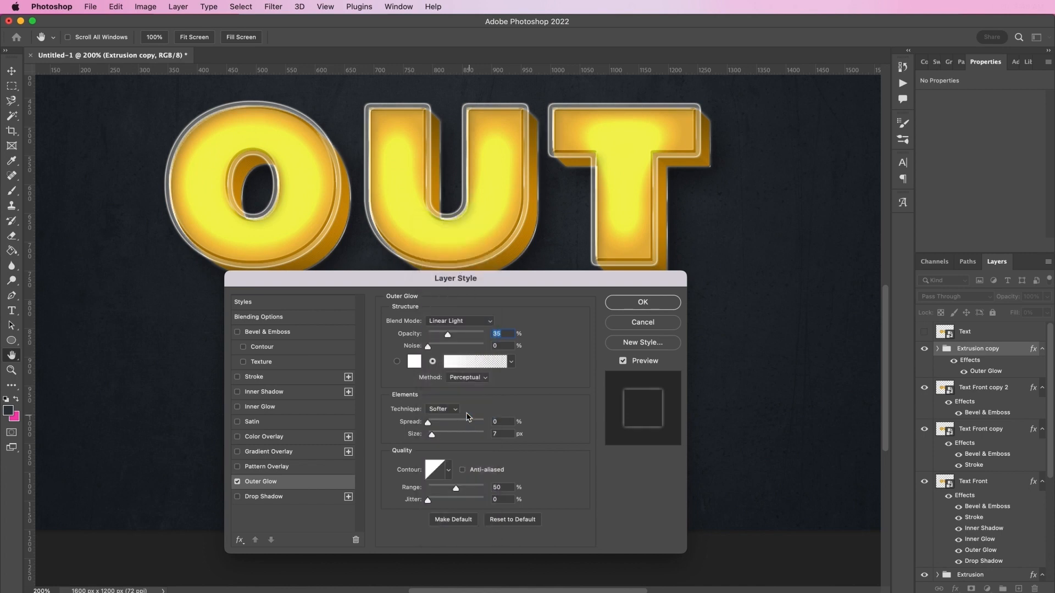
Set the Outer Glow color of Extrusion copy to #a9f6ff and its size to 27 px
click(415, 362)
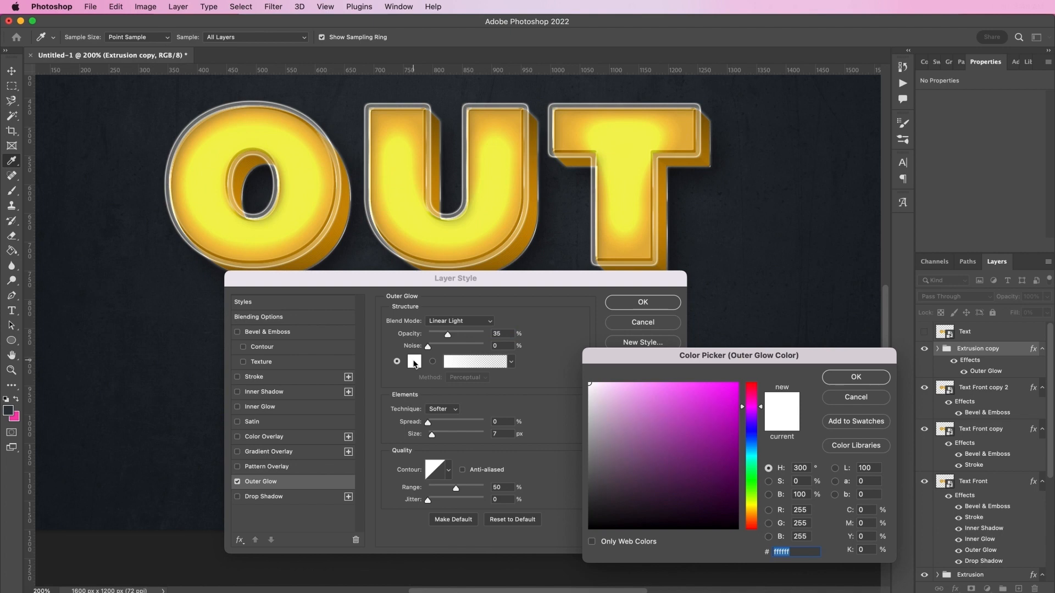
text(a9)
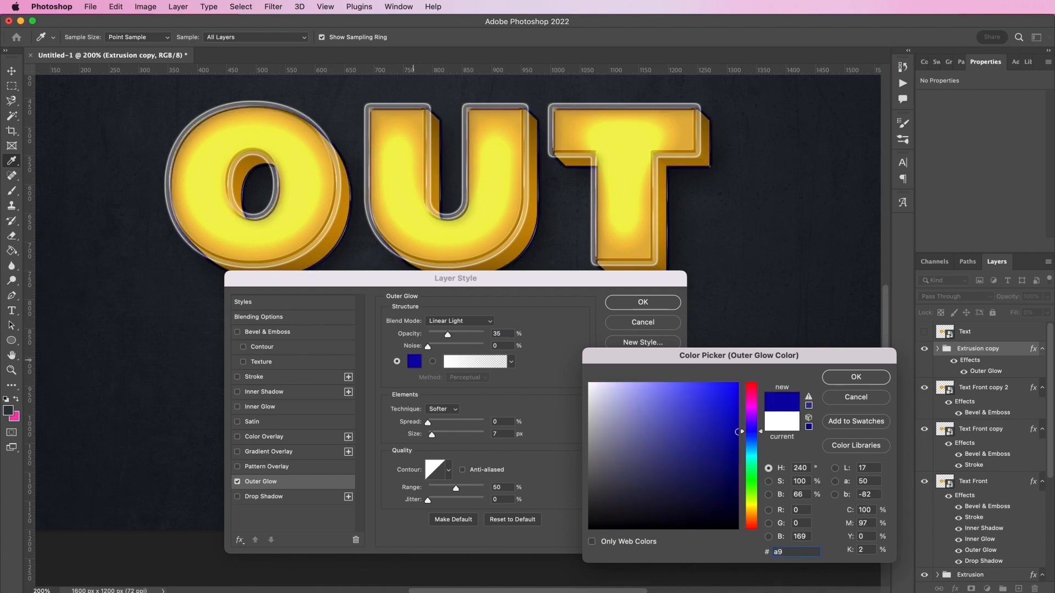
text(f)
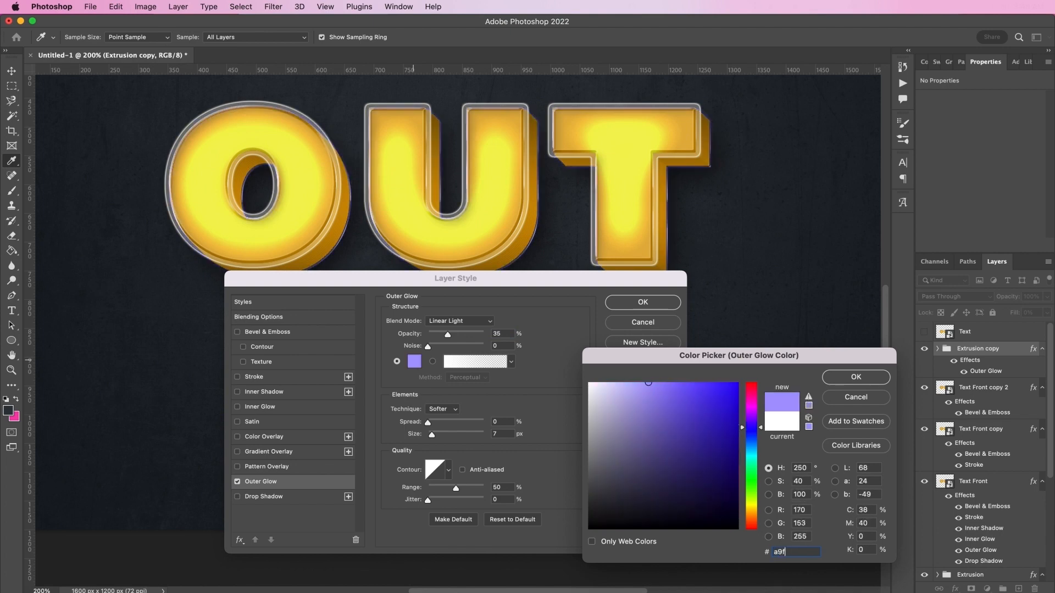
text(6ff)
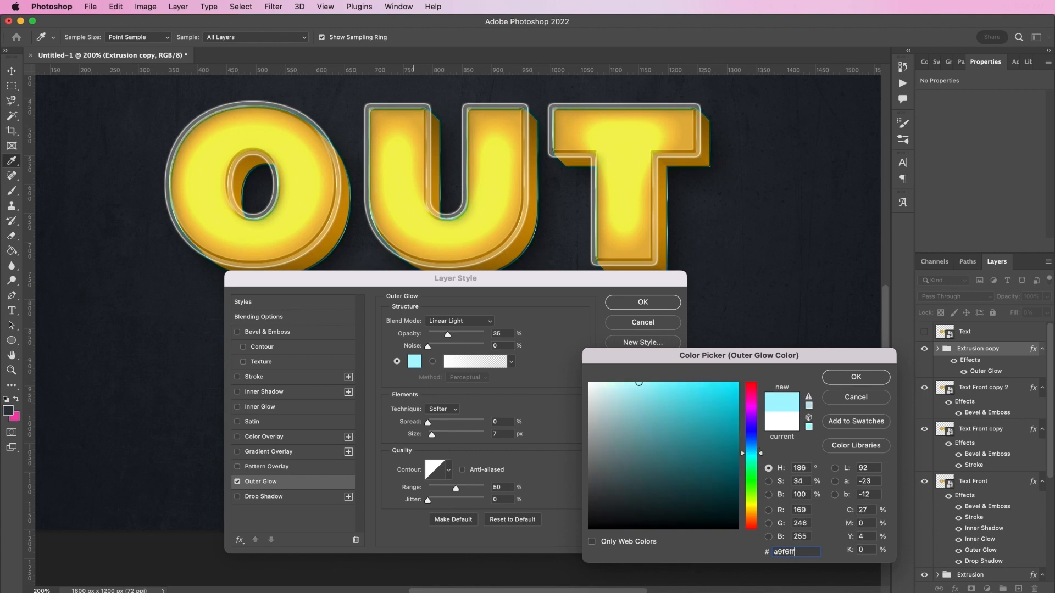
key(Return)
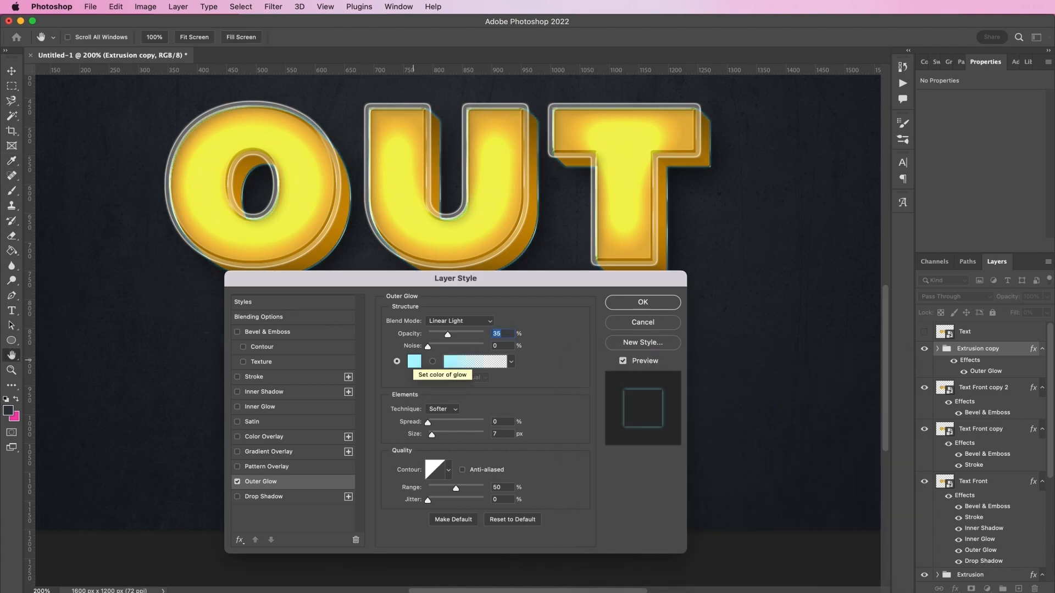
click(501, 434)
text(27)
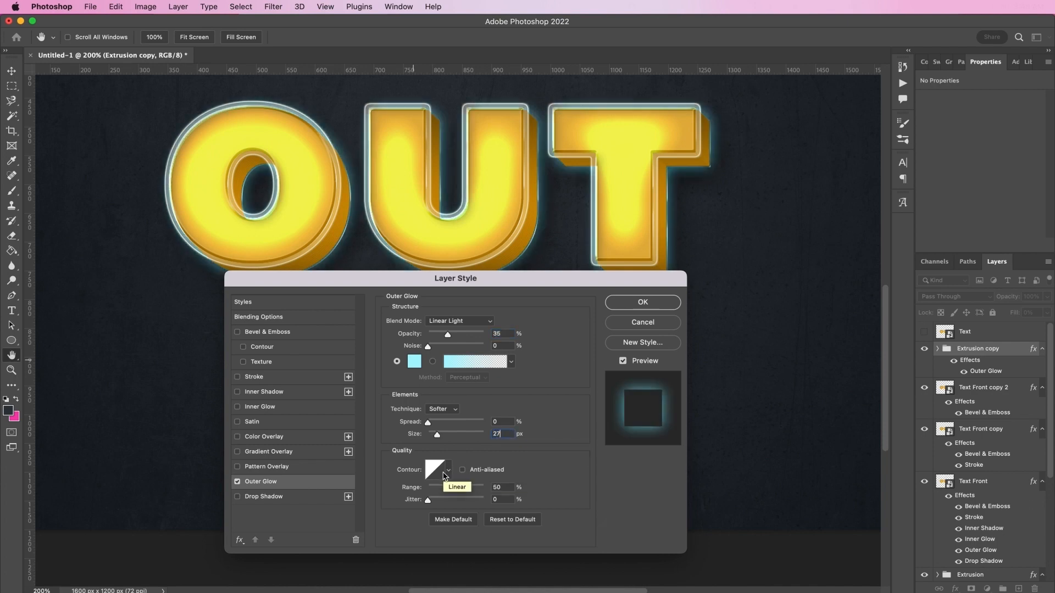
Give the Outer Glow of Extrusion copy a multi-peaked contour with a 75% range and apply the style
click(447, 470)
click(555, 466)
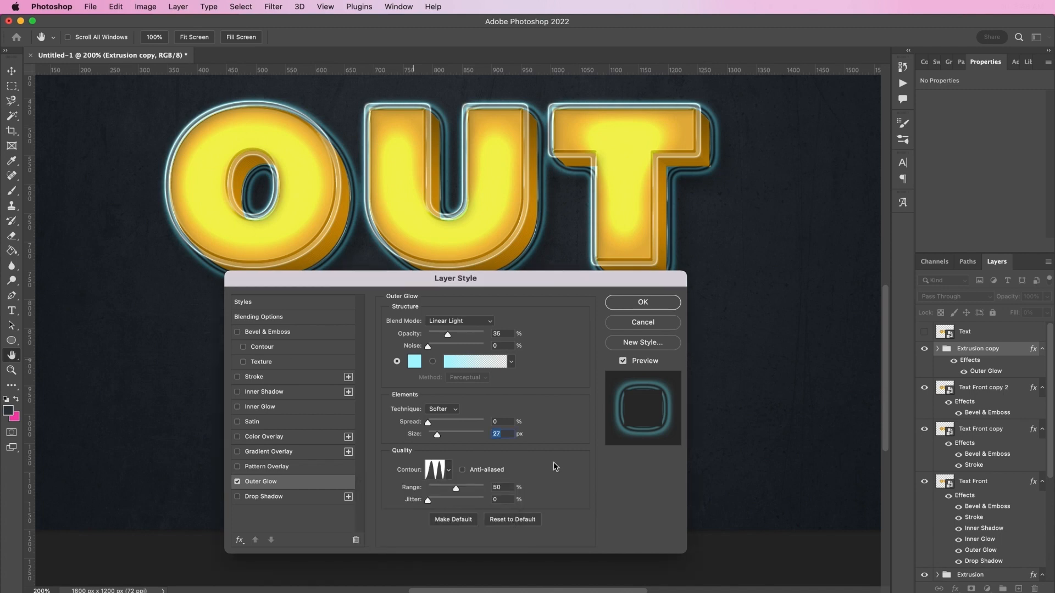
double_click(500, 487)
text(75)
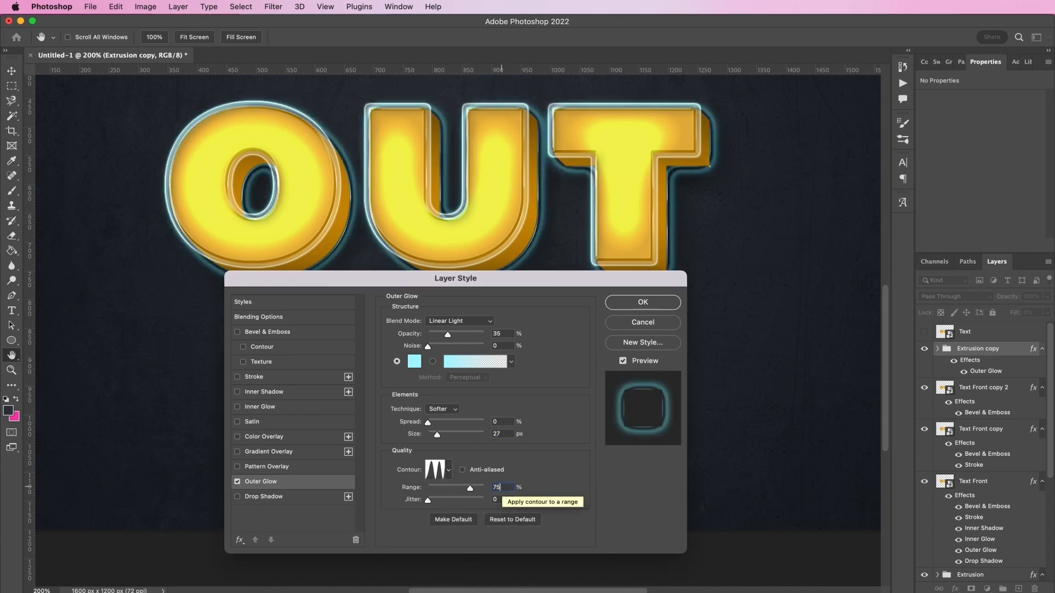
click(653, 303)
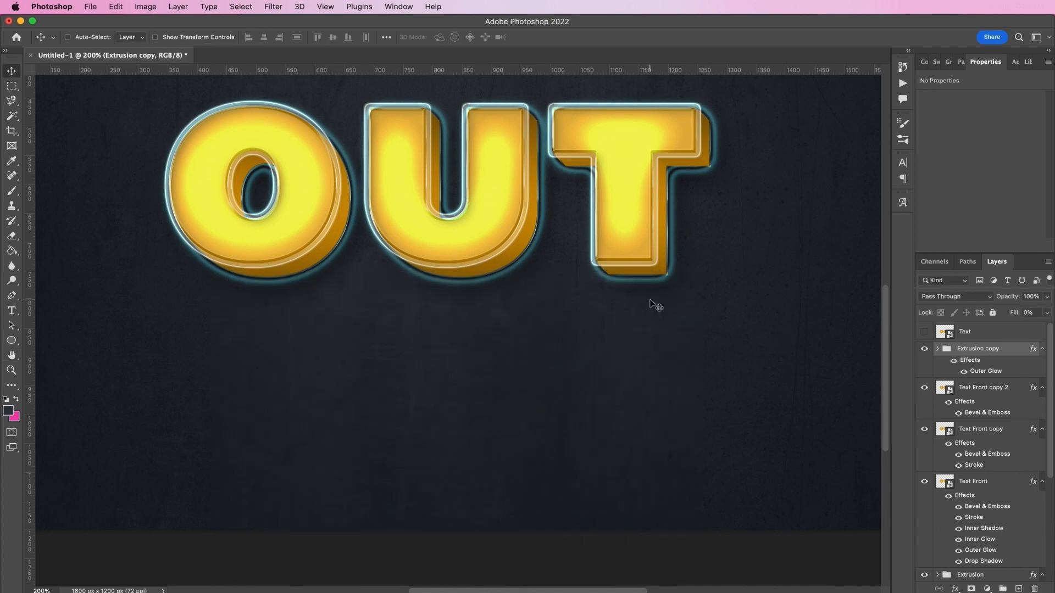
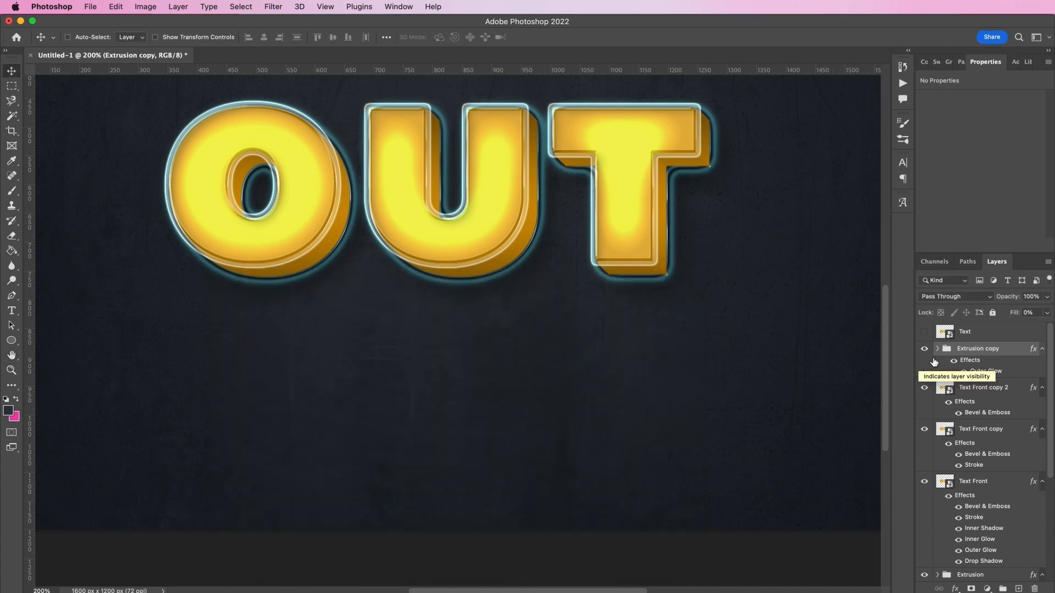
Group the layers from Extrusion copy down to Text Back and name the group Text Effect
scroll(983, 481, down, 4)
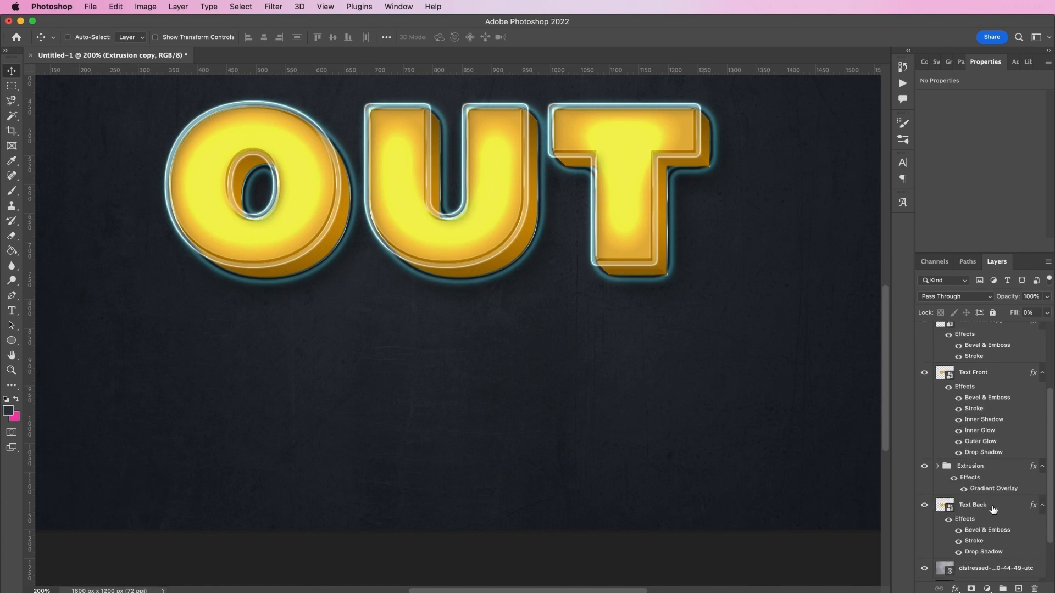
shift+click(996, 506)
click(1003, 589)
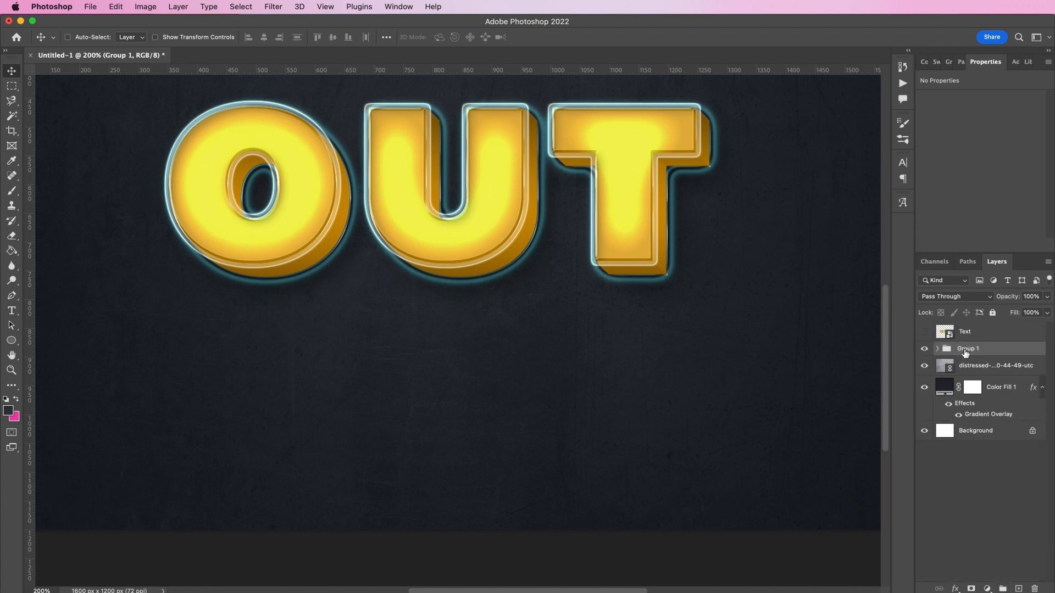
double_click(967, 350)
text(Text Effect)
key(Return)
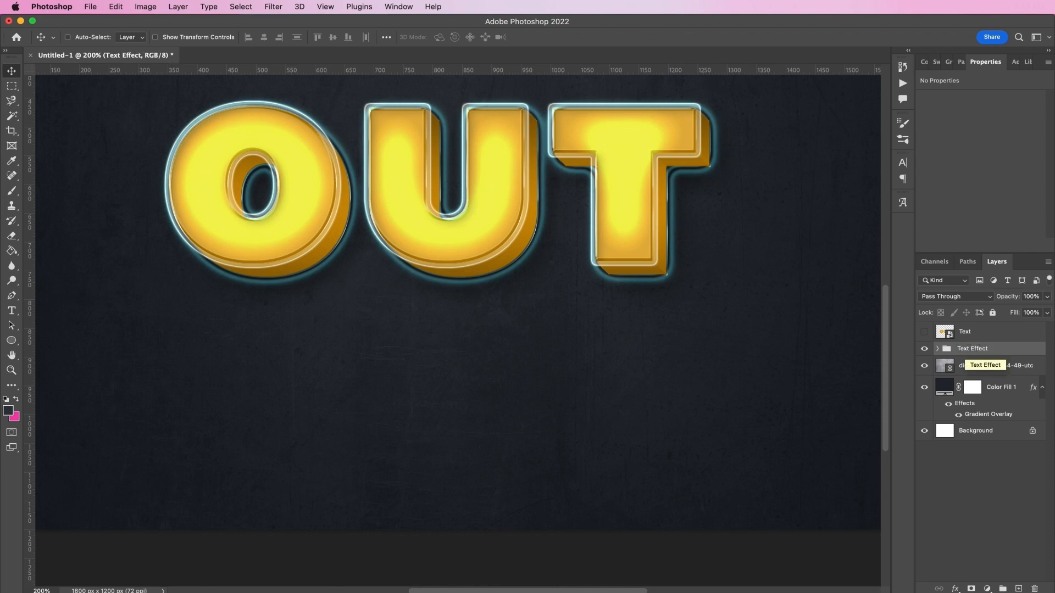
Add an Outer Glow with the Screen blend mode and 50% opacity to the Text Effect group
double_click(1008, 352)
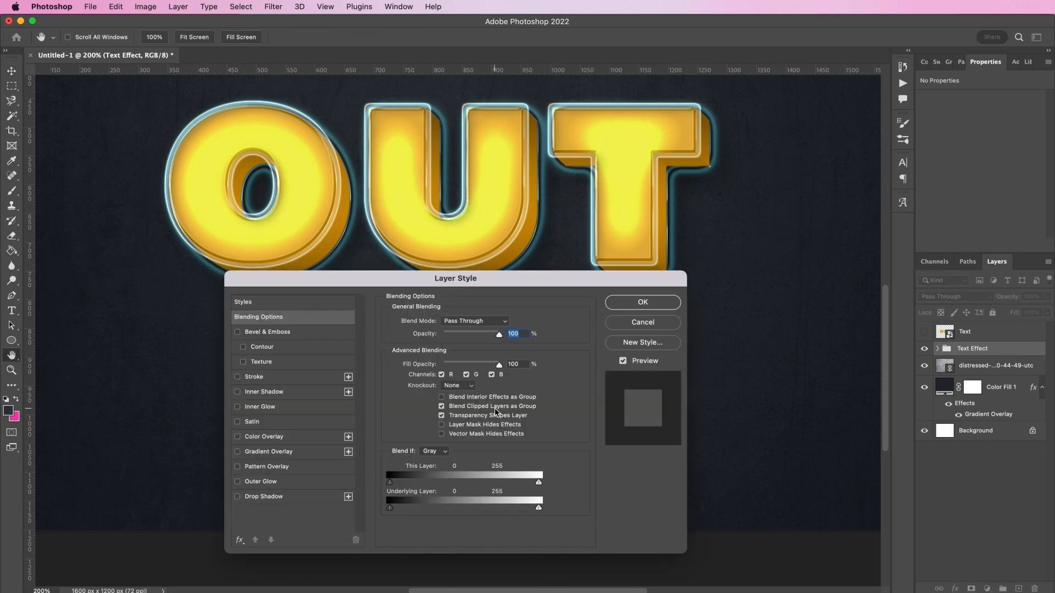
click(292, 482)
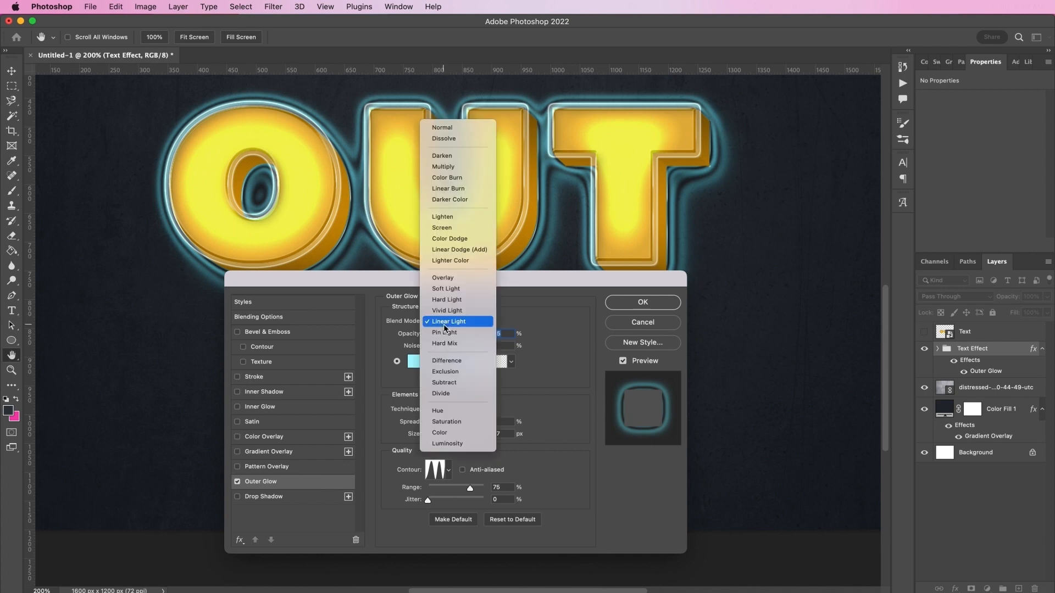
click(446, 322)
click(441, 228)
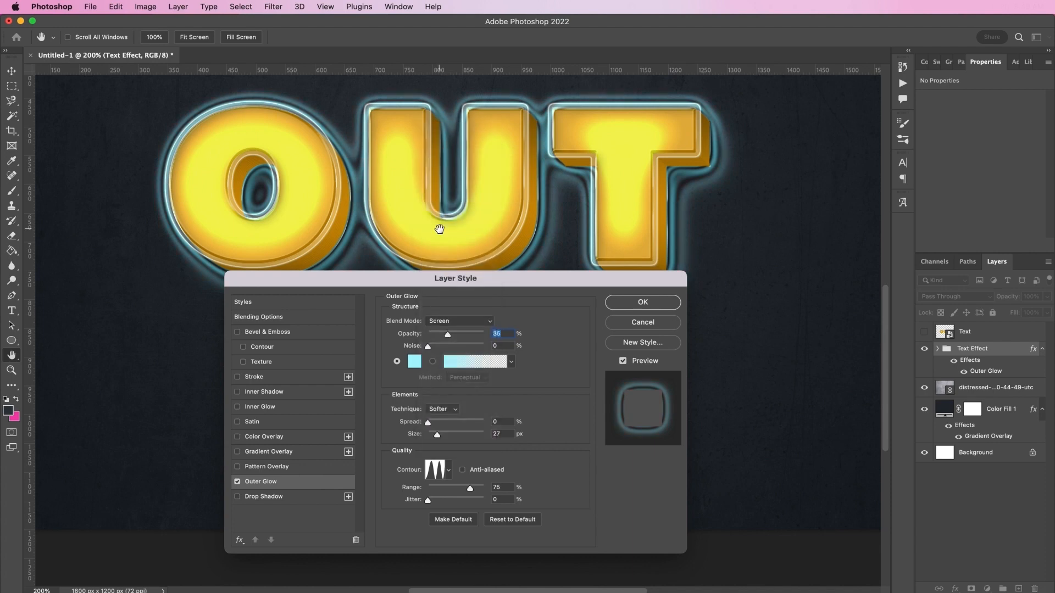
text(50)
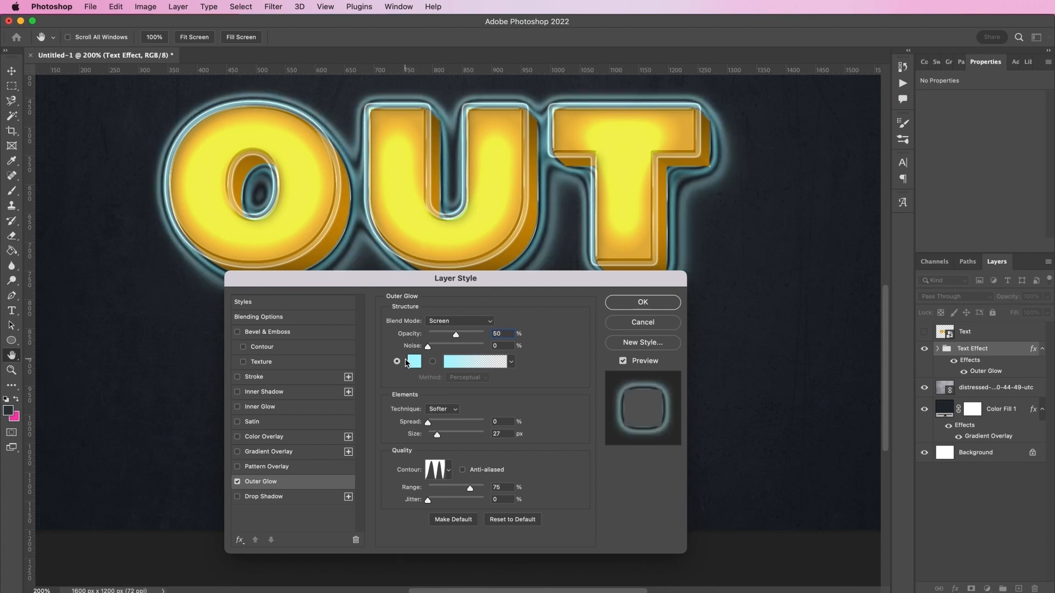
Set the Outer Glow color of Text Effect to #399399 and its size to 150 px
click(414, 363)
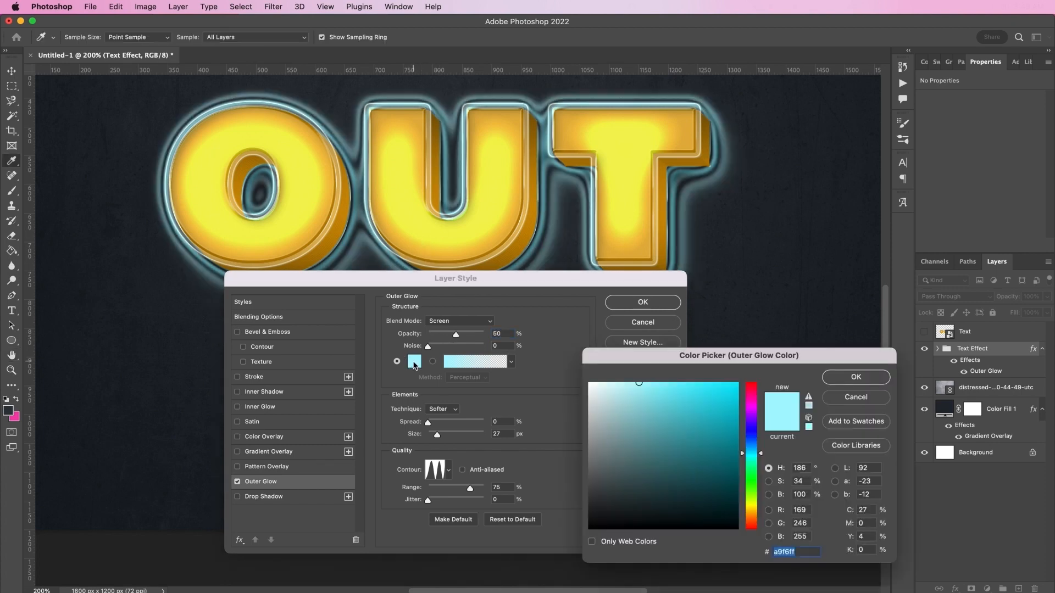
text(399)
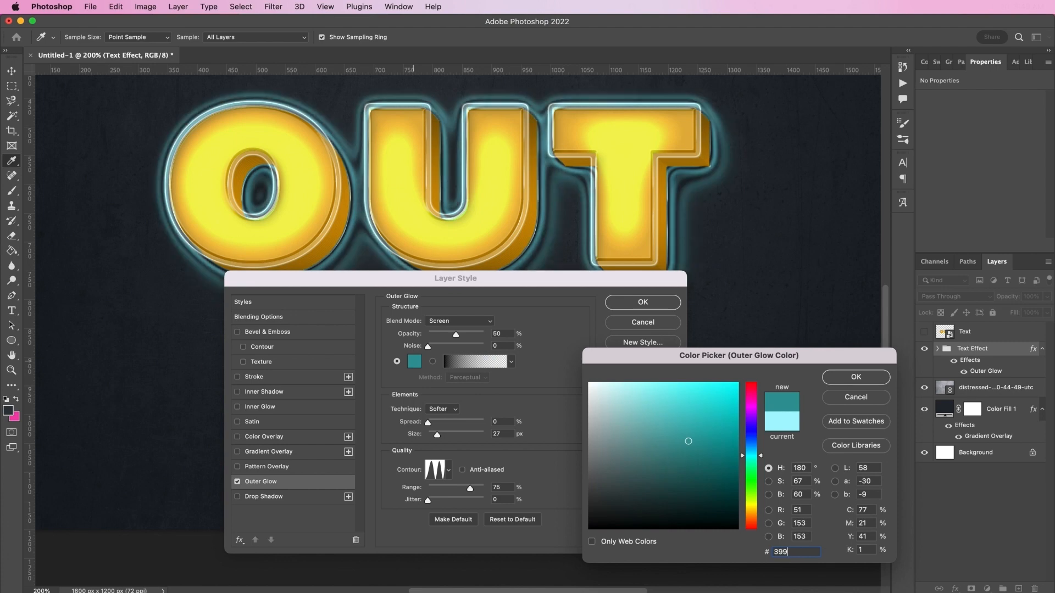
text(399)
key(Return)
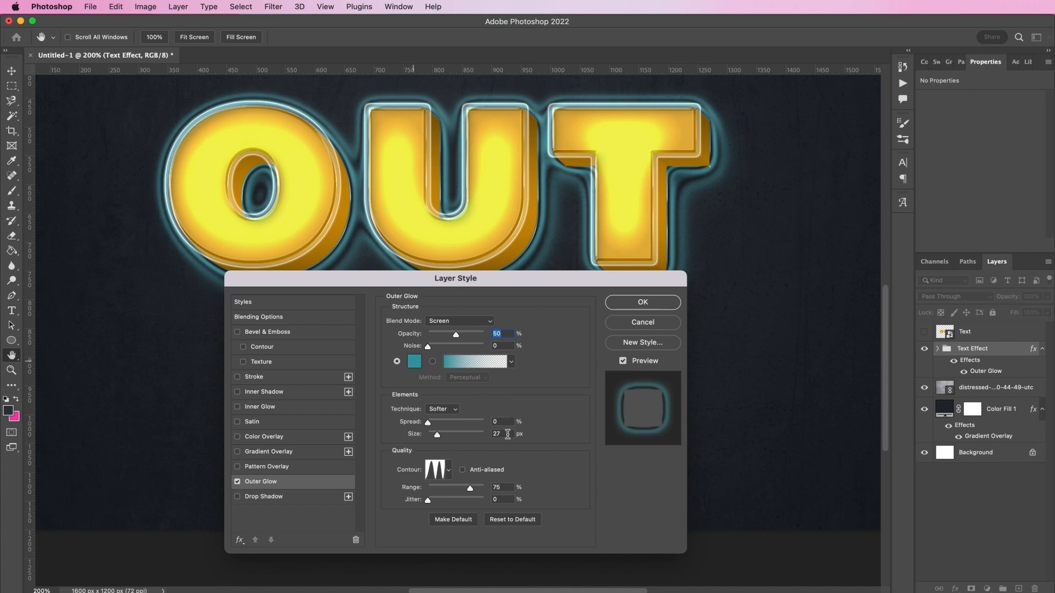
double_click(506, 435)
text(150)
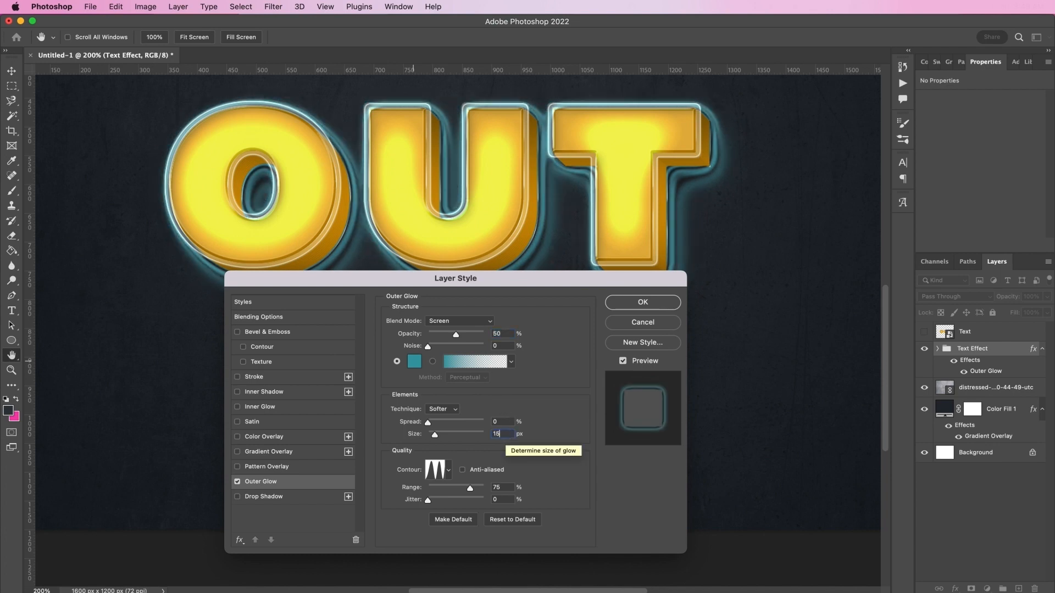
Set the glow's contour to Linear and its range to 50%, and apply the style to Text Effect
click(449, 470)
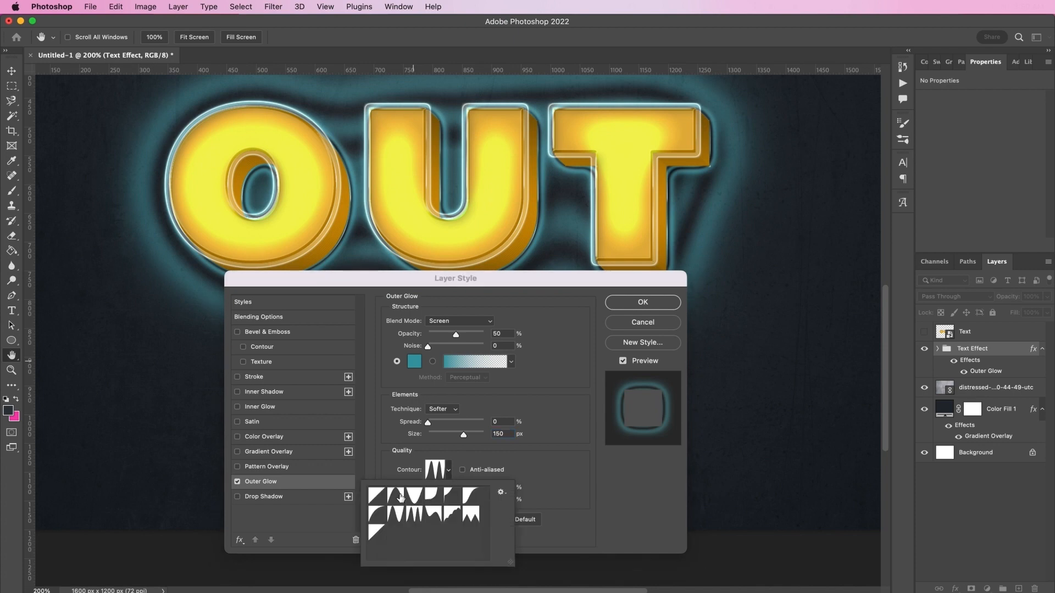
click(377, 496)
click(543, 484)
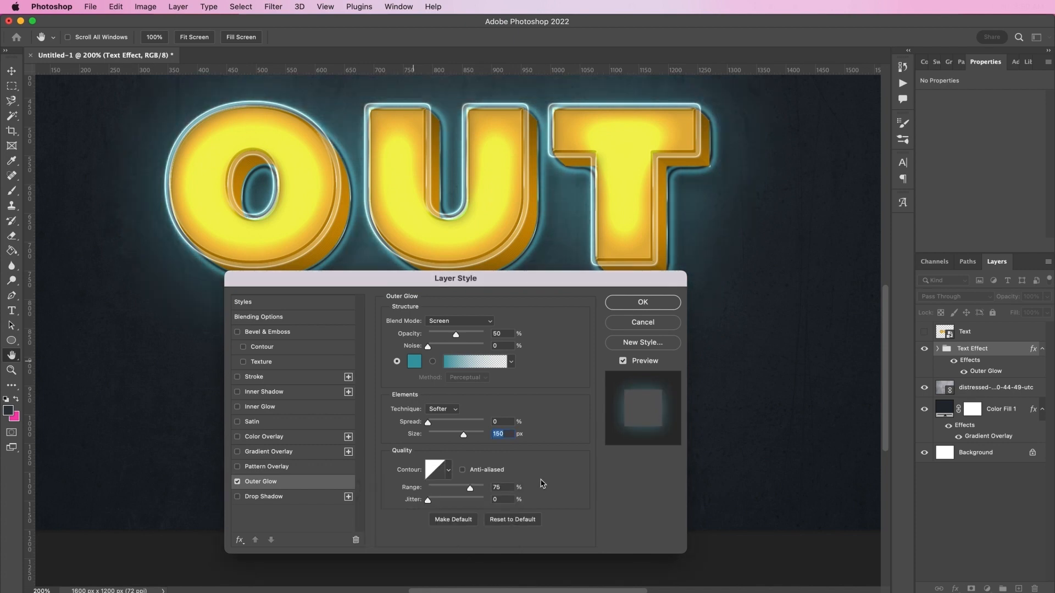
double_click(499, 488)
text(50)
key(Return)
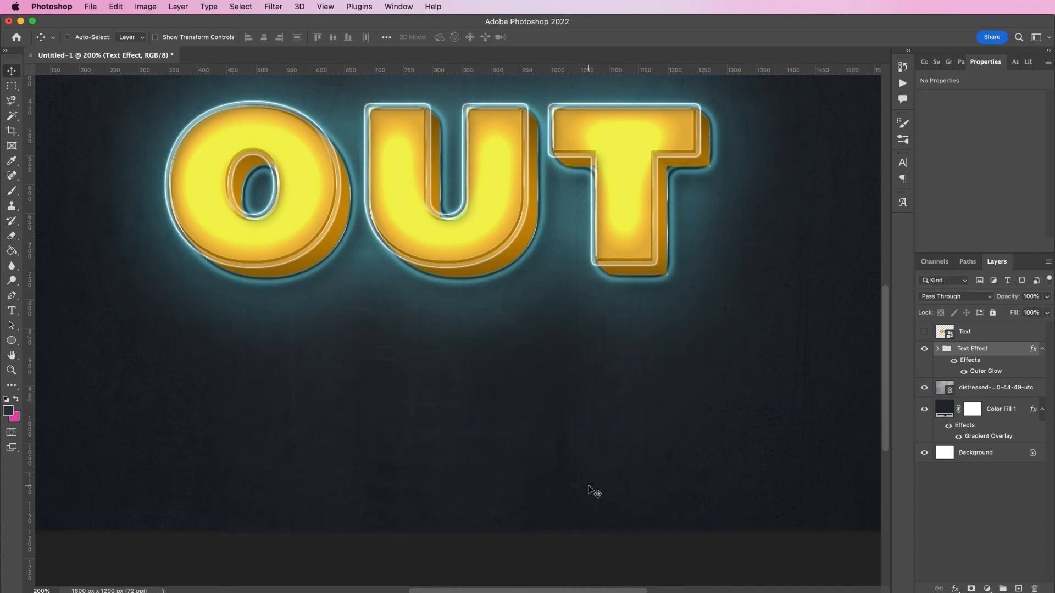
Place the empty-ice-rink-with-skate-marks image as a linked file above Text Effect and scale it to cover the whole canvas
key(super+minus)
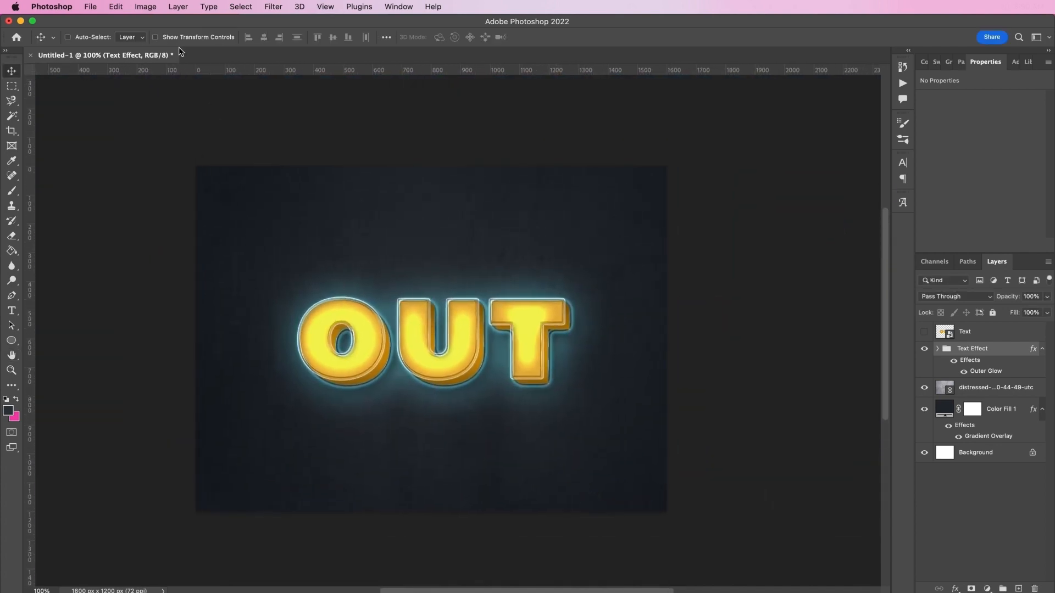
click(90, 6)
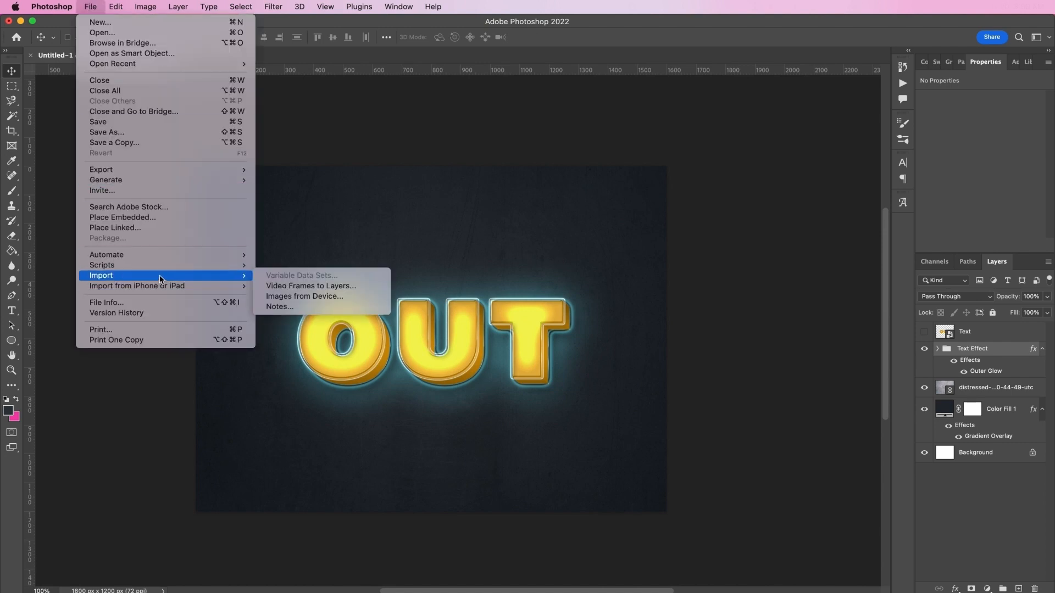
click(166, 230)
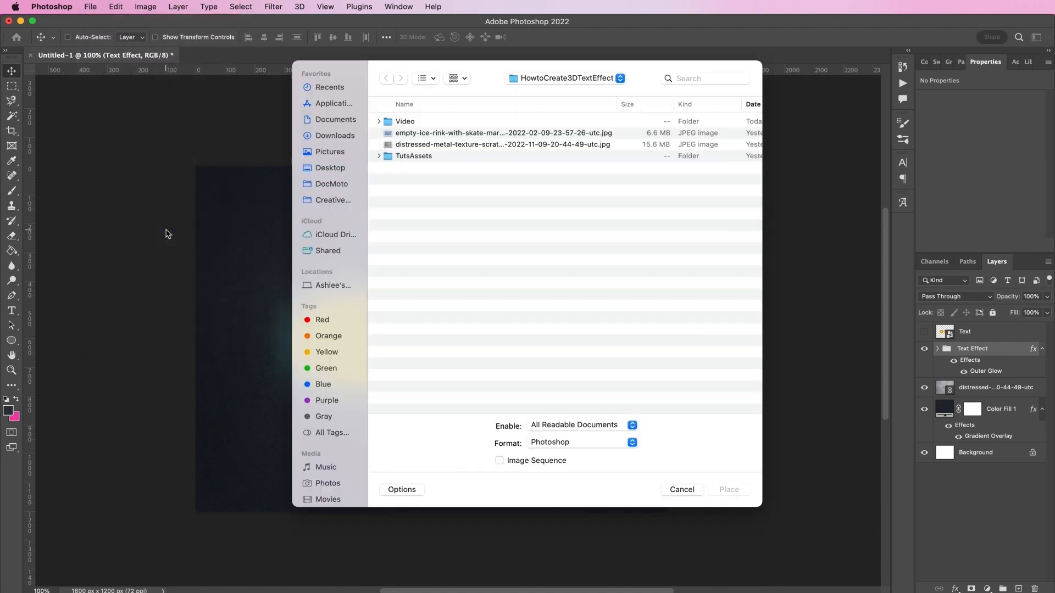
click(406, 134)
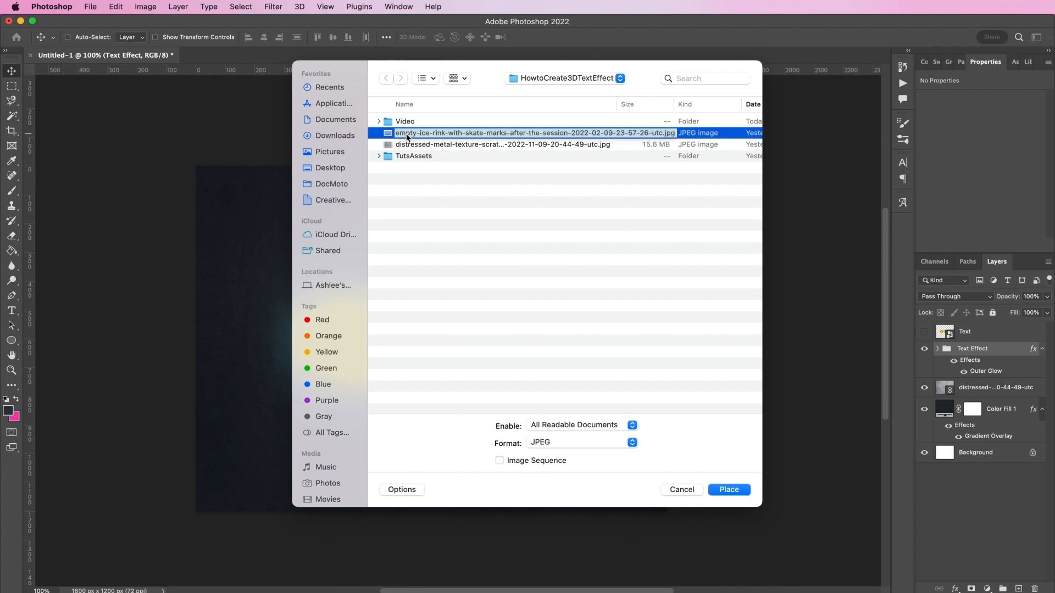
double_click(407, 138)
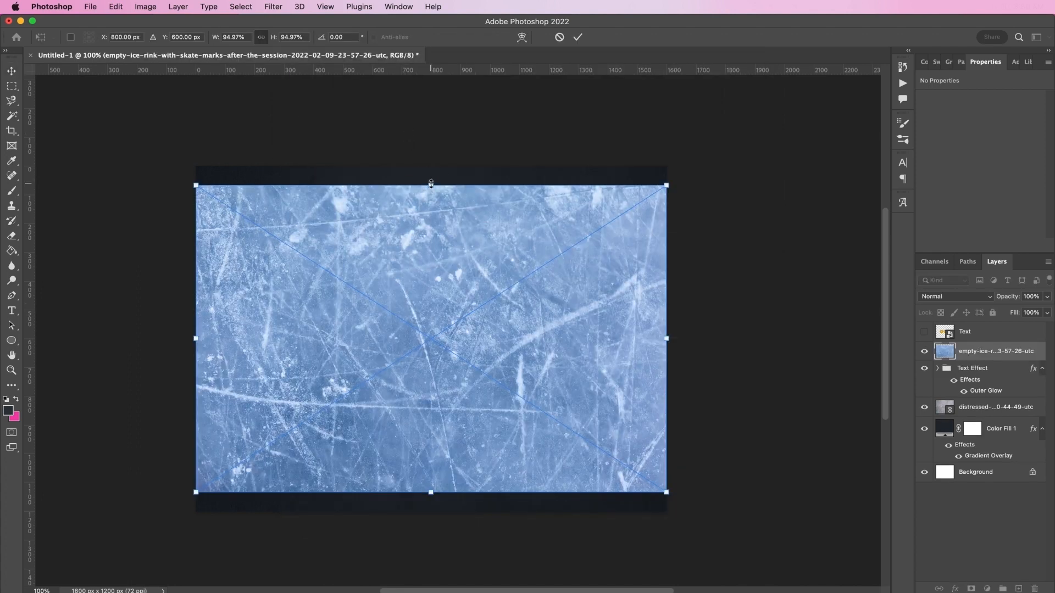
drag(431, 184, 430, 165)
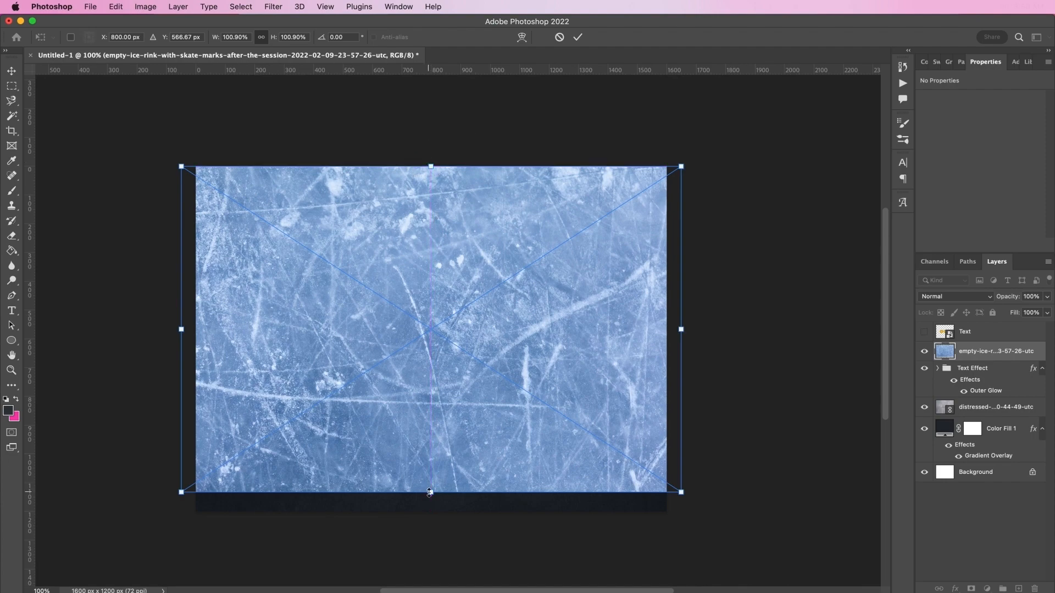
drag(430, 493, 431, 520)
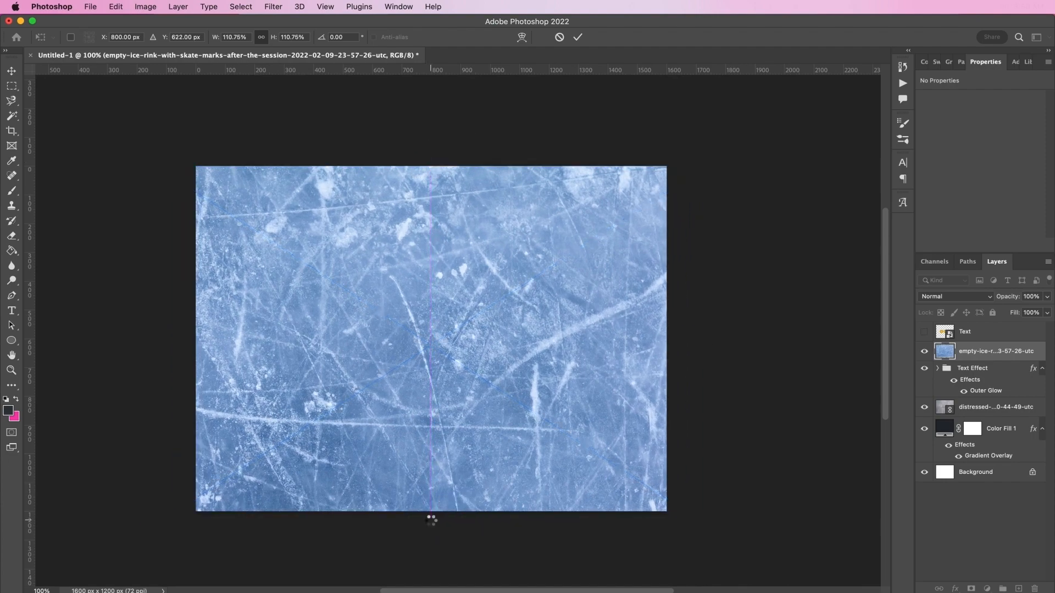
key(Return)
Set the ice rink texture layer's blend mode to Linear Burn and its opacity to 15%
click(934, 298)
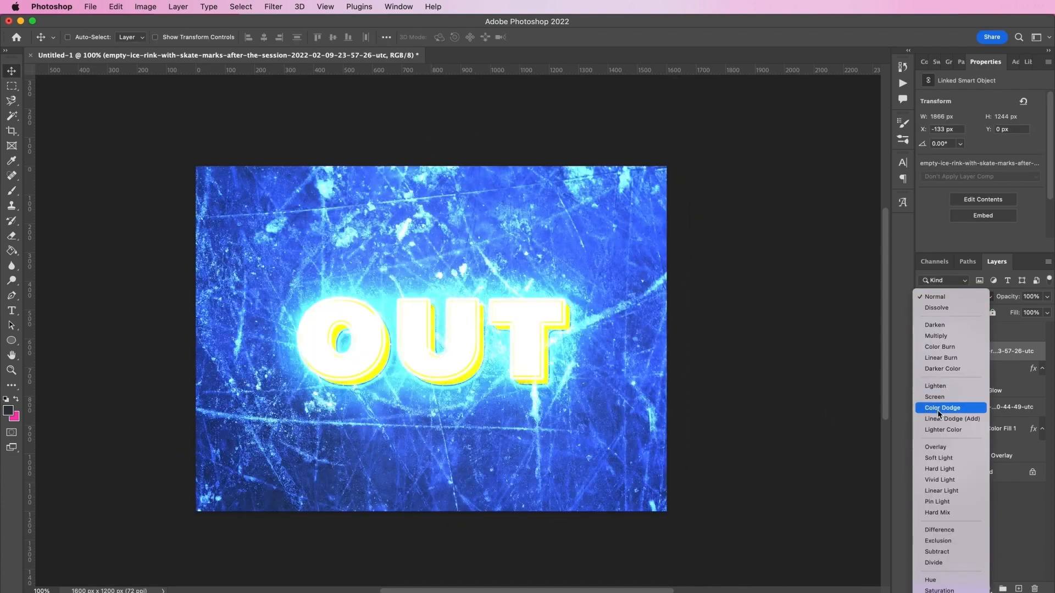
click(941, 358)
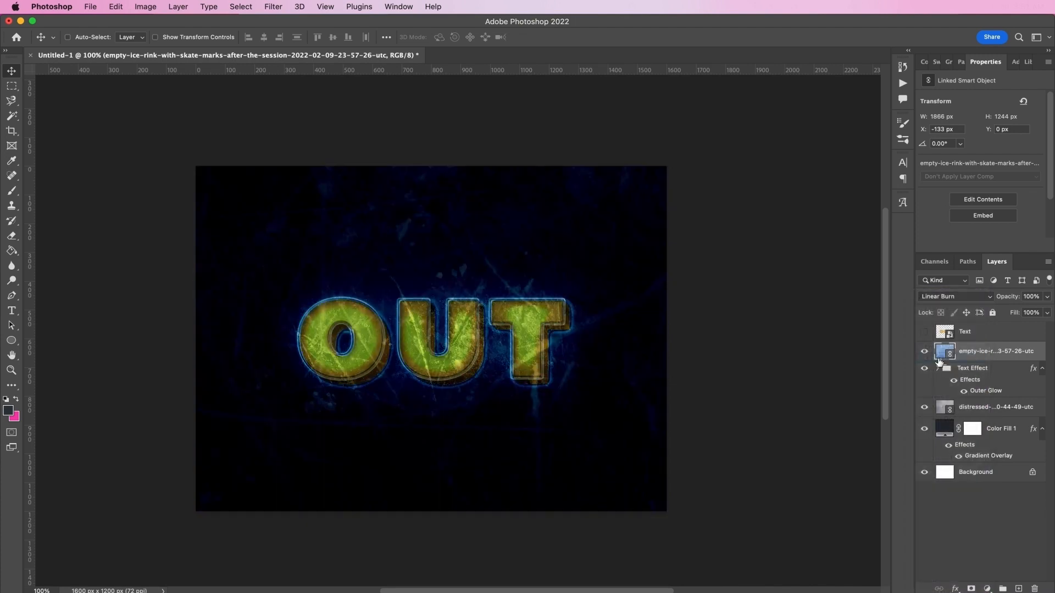
click(1031, 297)
text(15)
key(Return)
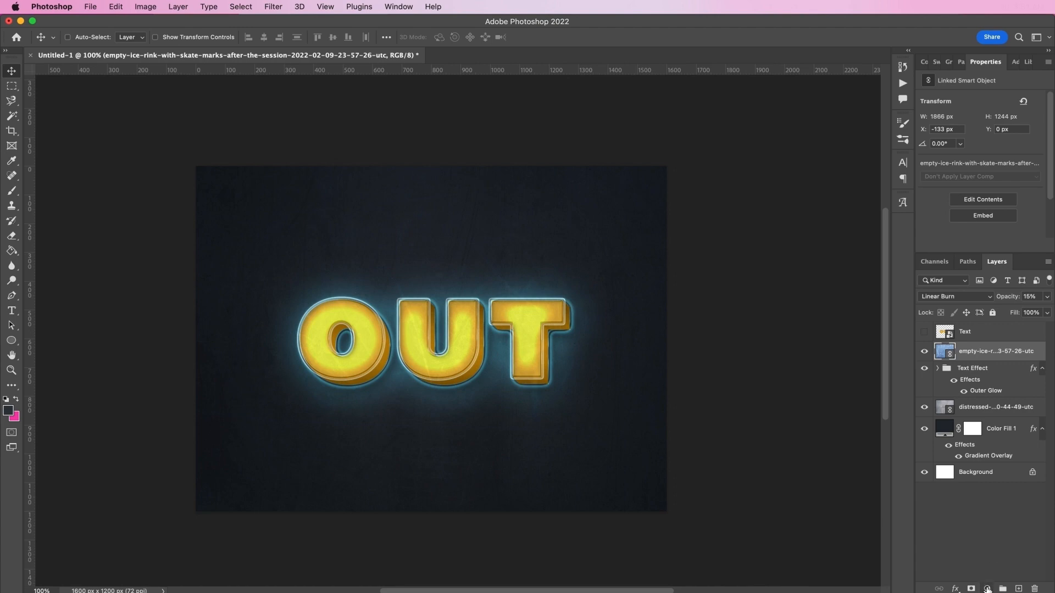
Add a Gradient Fill layer above the ice rink texture and set its gradient's start color to #433466
click(987, 589)
click(990, 413)
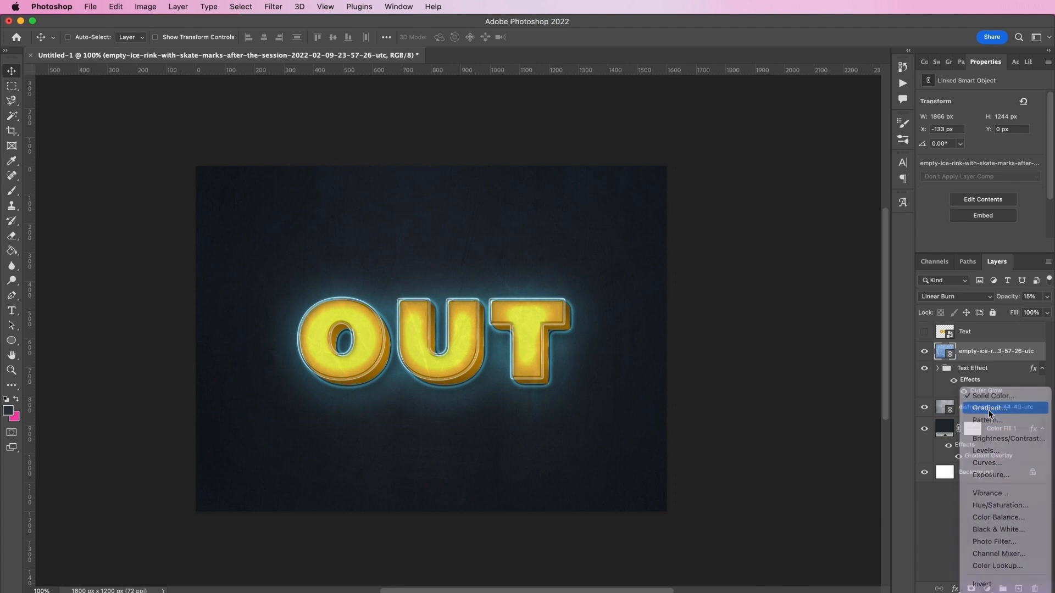
click(400, 235)
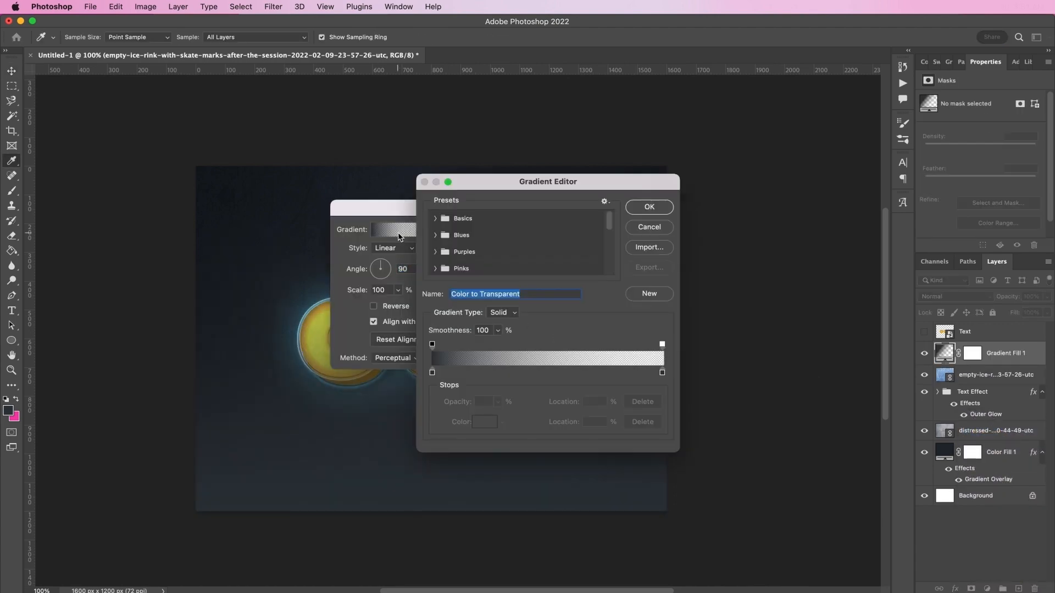
click(432, 372)
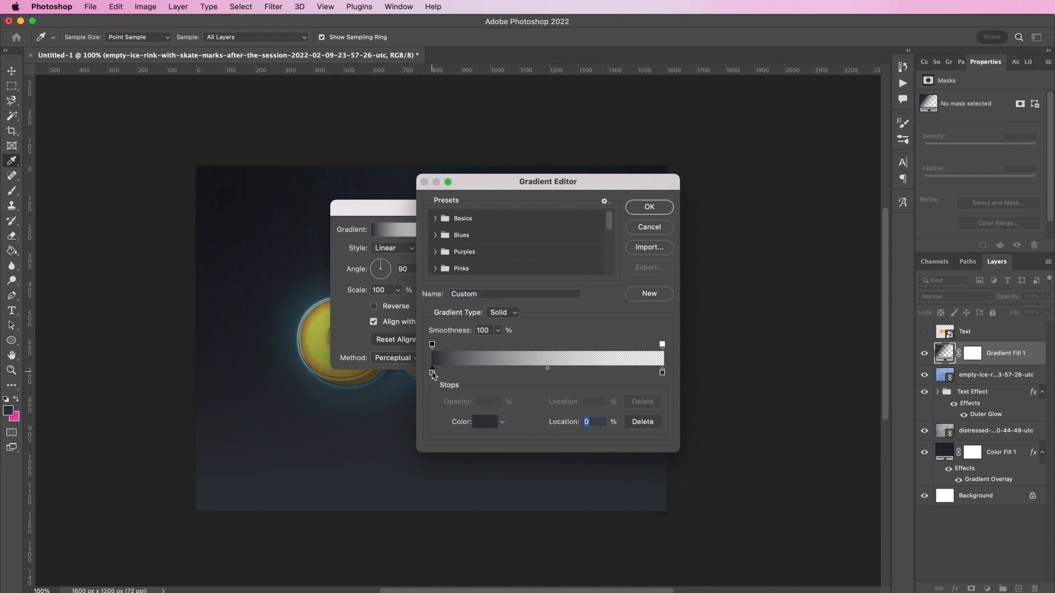
click(483, 423)
text(433)
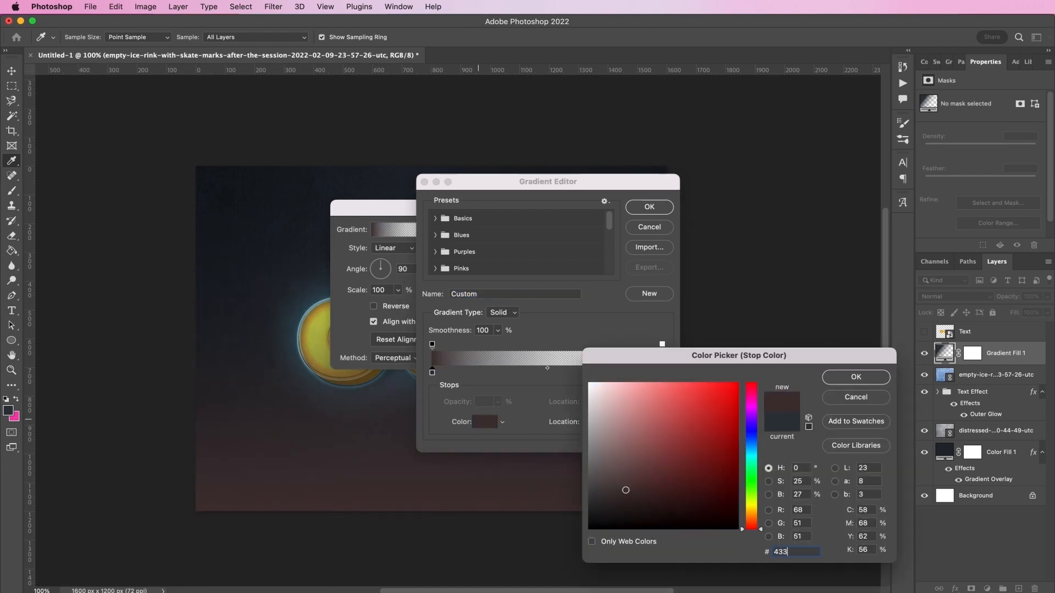
text(466)
key(Return)
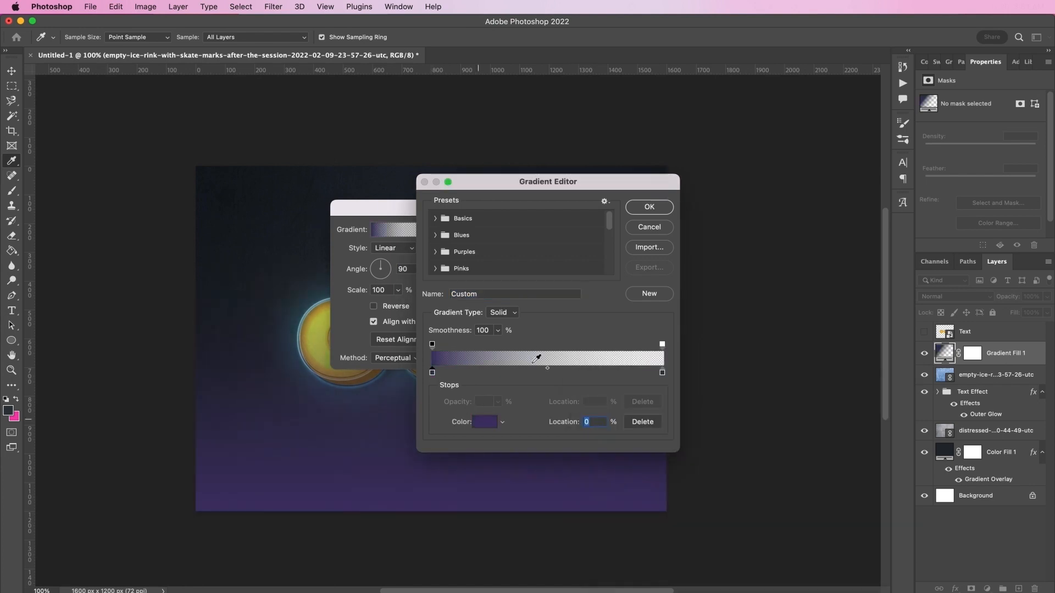
Add a color stop in #5e6474 to the gradient and position it slightly before the middle
click(531, 372)
click(483, 423)
text(5)
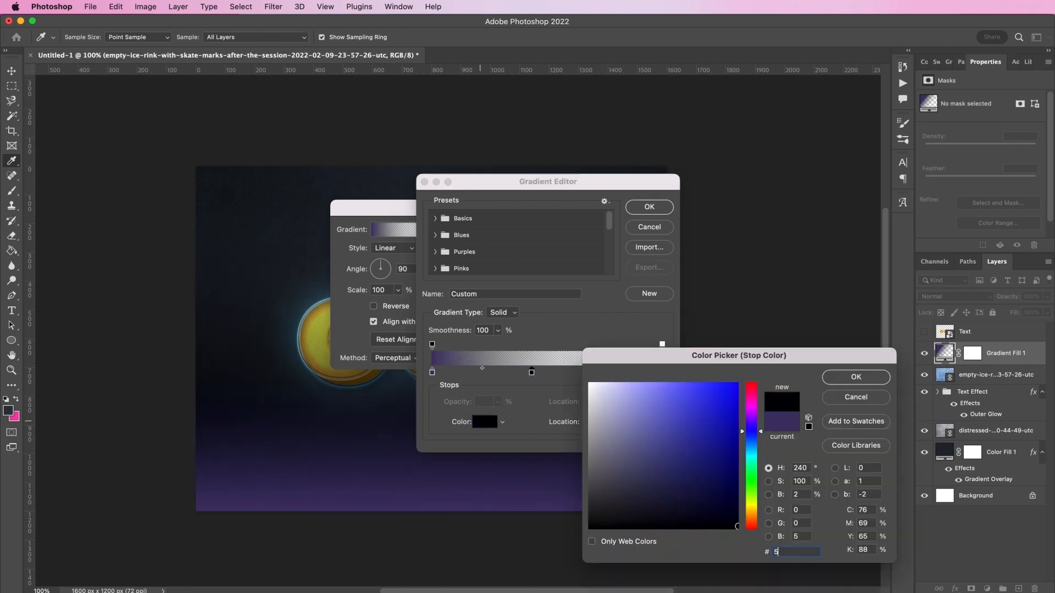
text(e64)
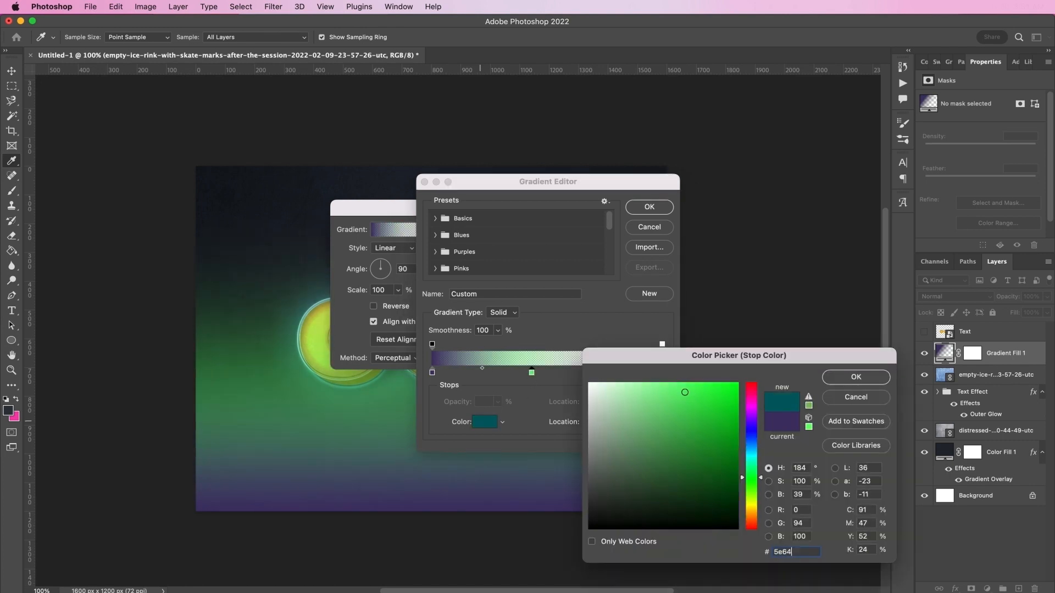
text(72)
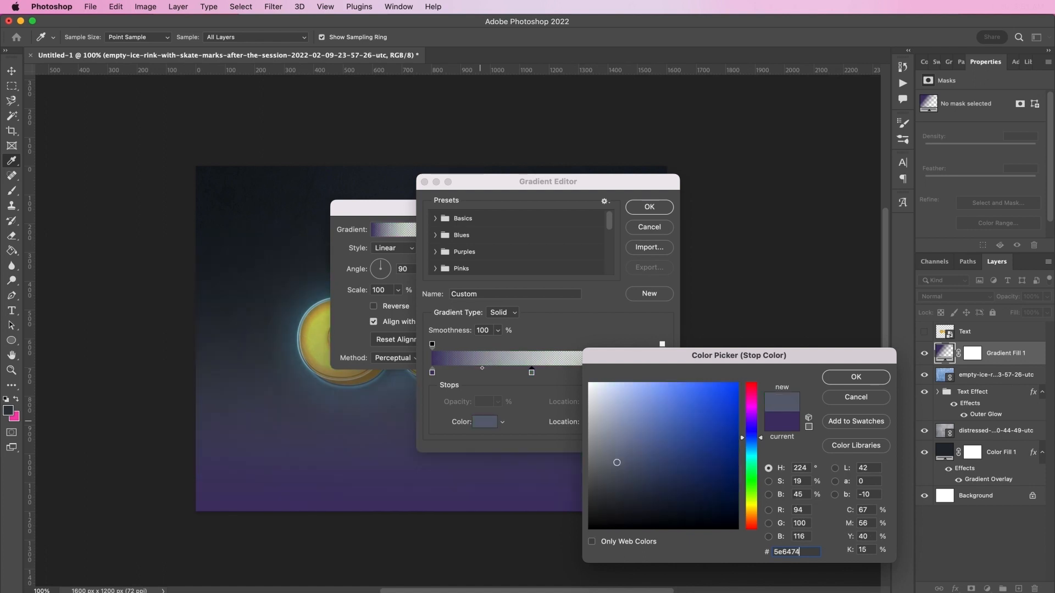
key(Return)
drag(531, 373, 542, 372)
Set the gradient's end color stop at 100% to #d4b28c
click(662, 374)
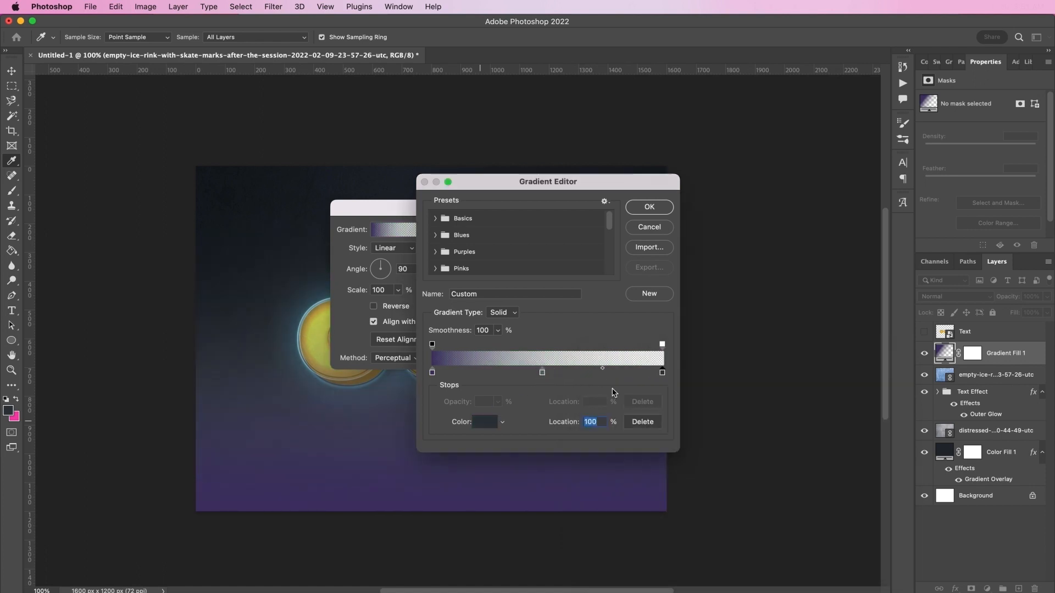
click(490, 422)
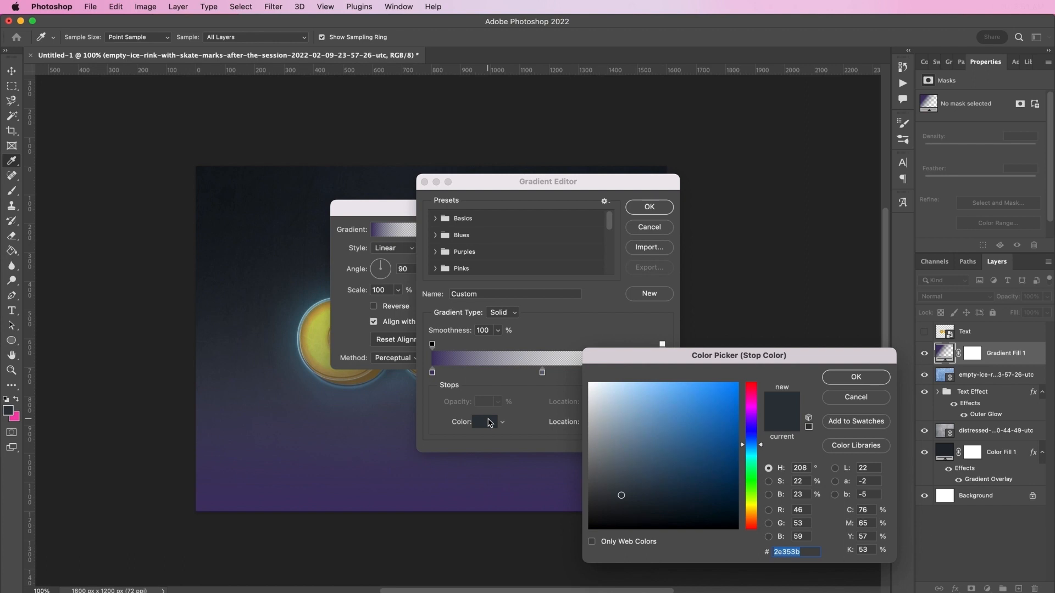
text(d4)
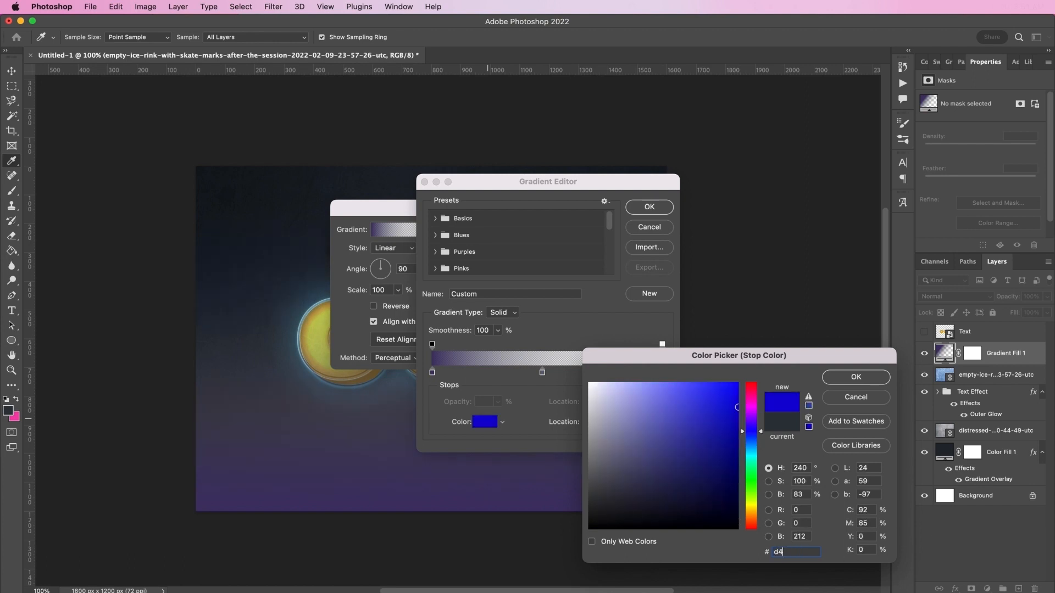
text(b2)
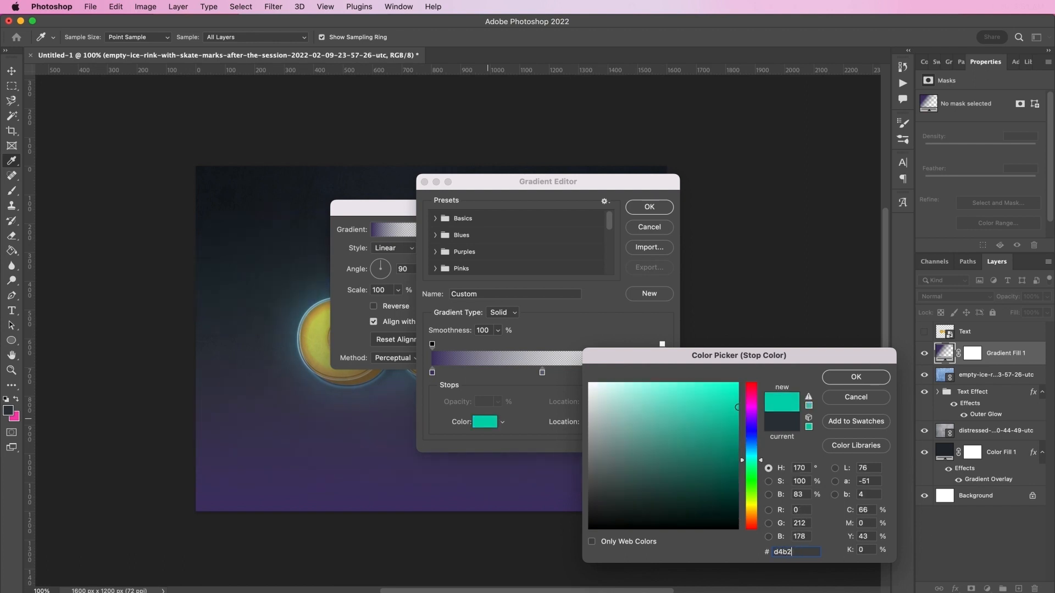
text(8c)
key(Return)
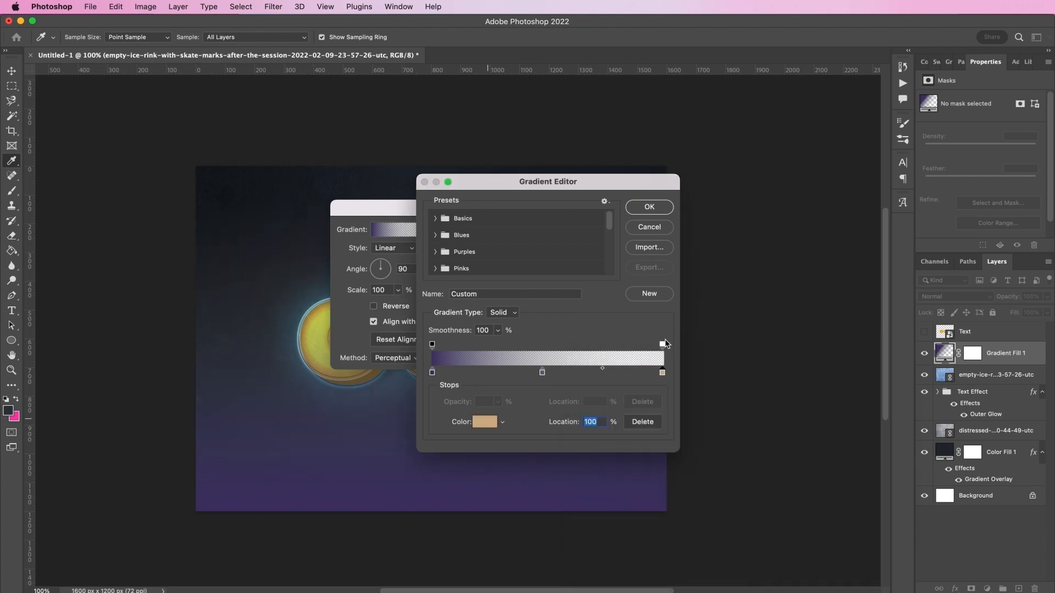
Raise the gradient's end opacity stop to 100% and apply the gradient to the fill layer
click(662, 343)
click(498, 402)
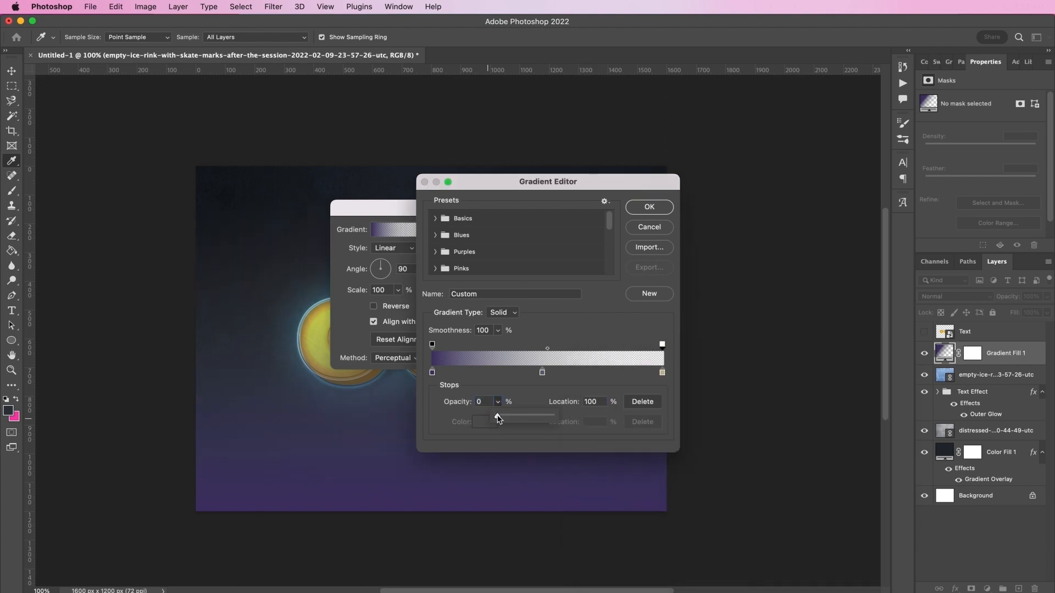
drag(498, 418, 553, 416)
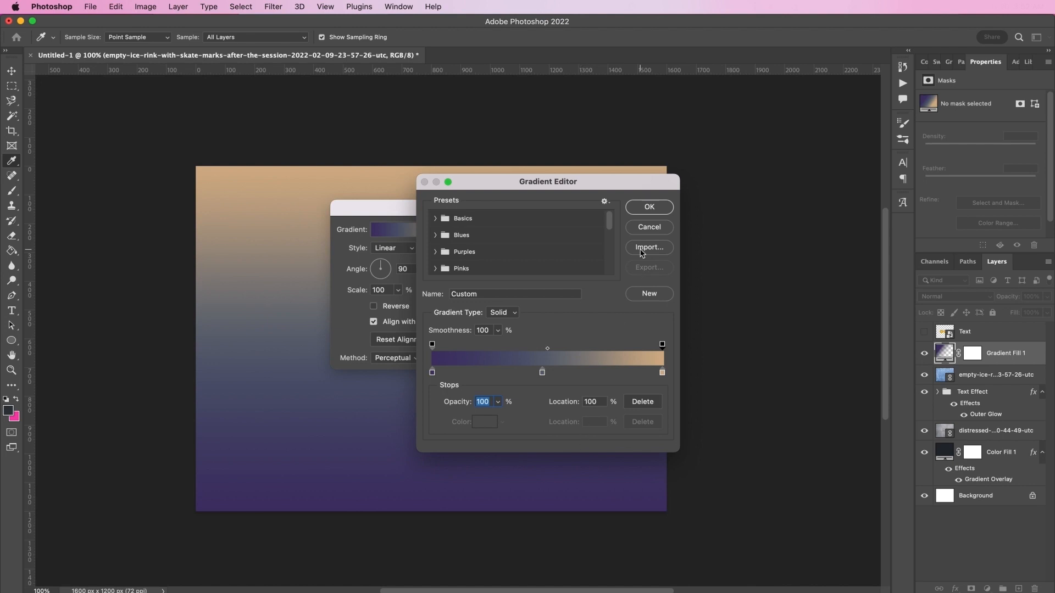
click(662, 208)
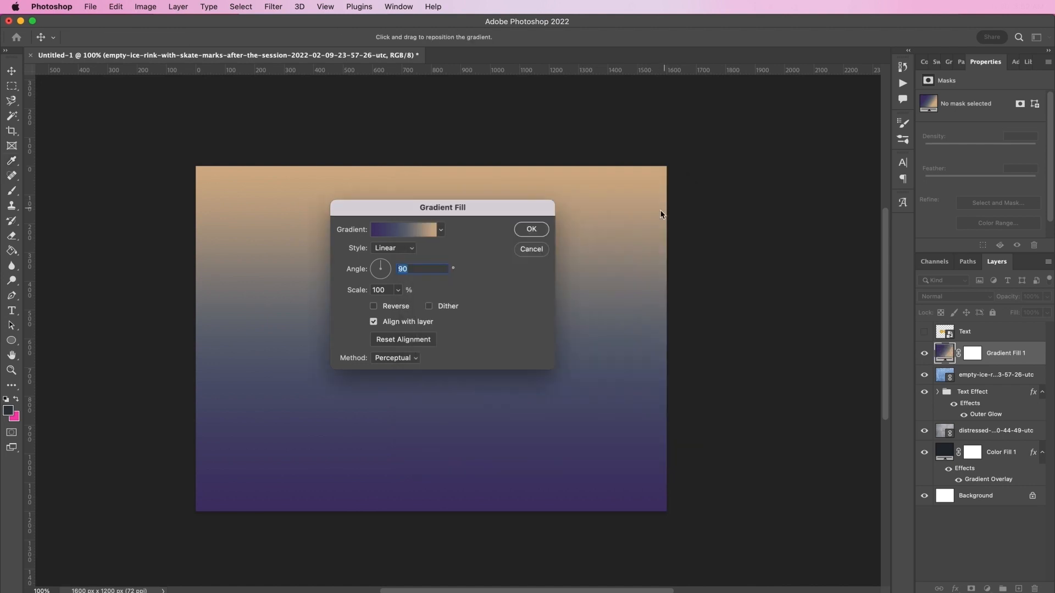
click(535, 230)
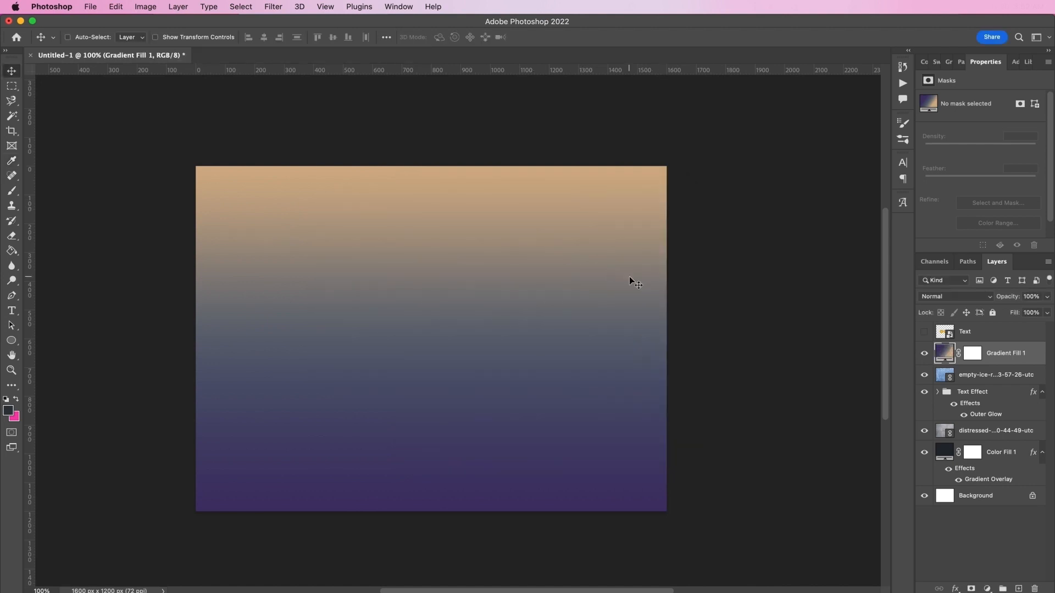
Set the Gradient Fill 1 layer's blend mode to Color and its opacity to 15%
click(939, 296)
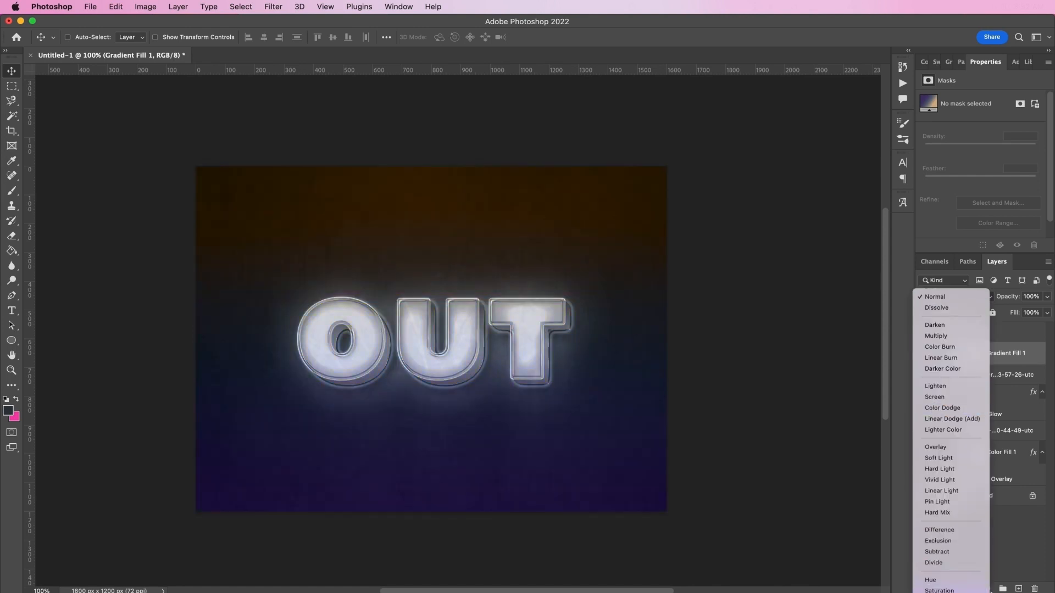
click(937, 580)
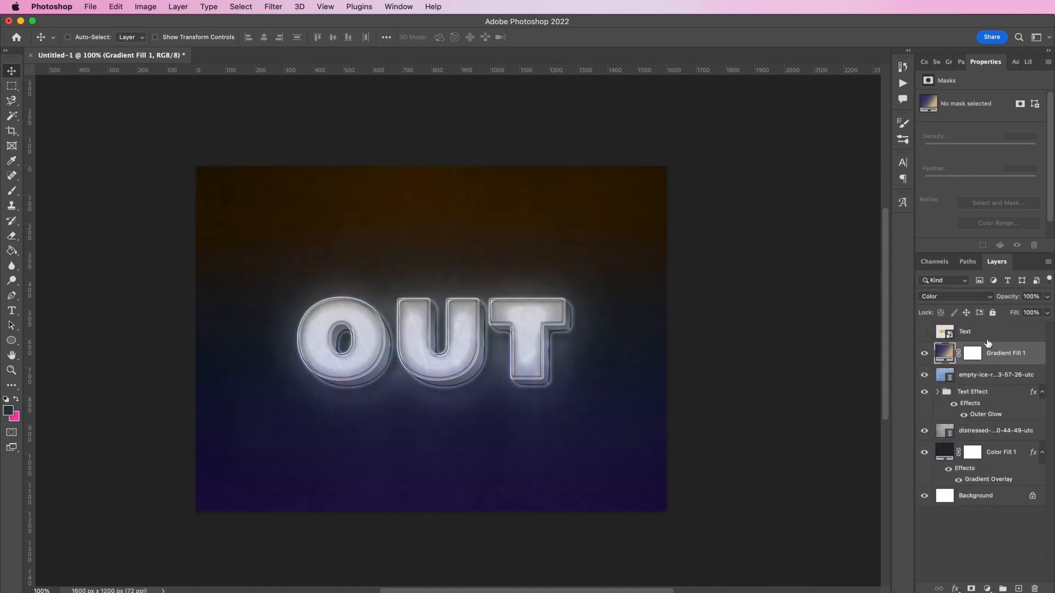
click(1032, 297)
text(15)
key(Return)
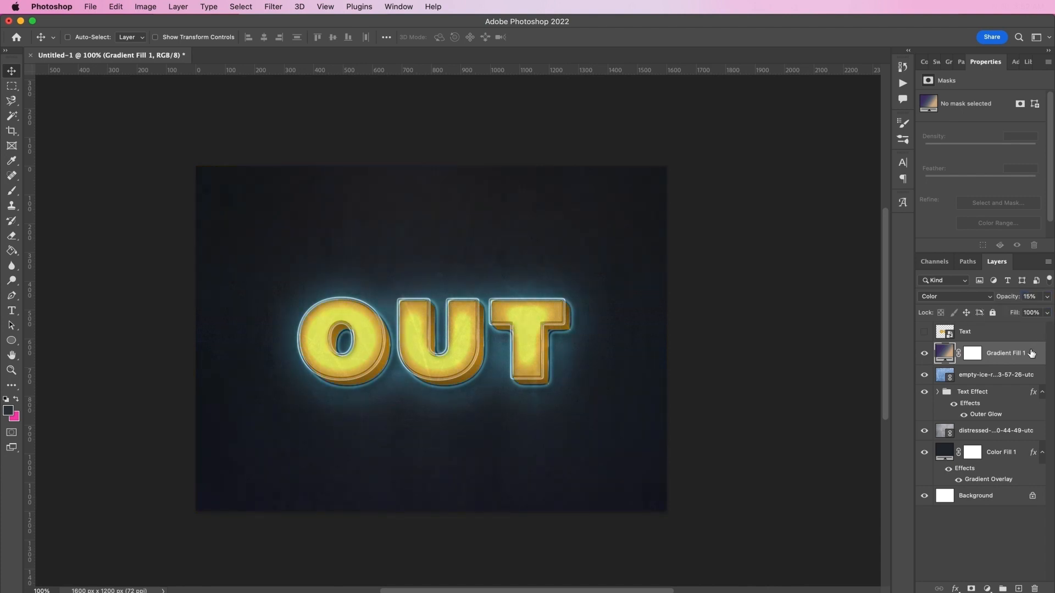
Duplicate the Gradient Fill 1 layer and set the copy's blend mode to Soft Light with 50% opacity
key(super+j)
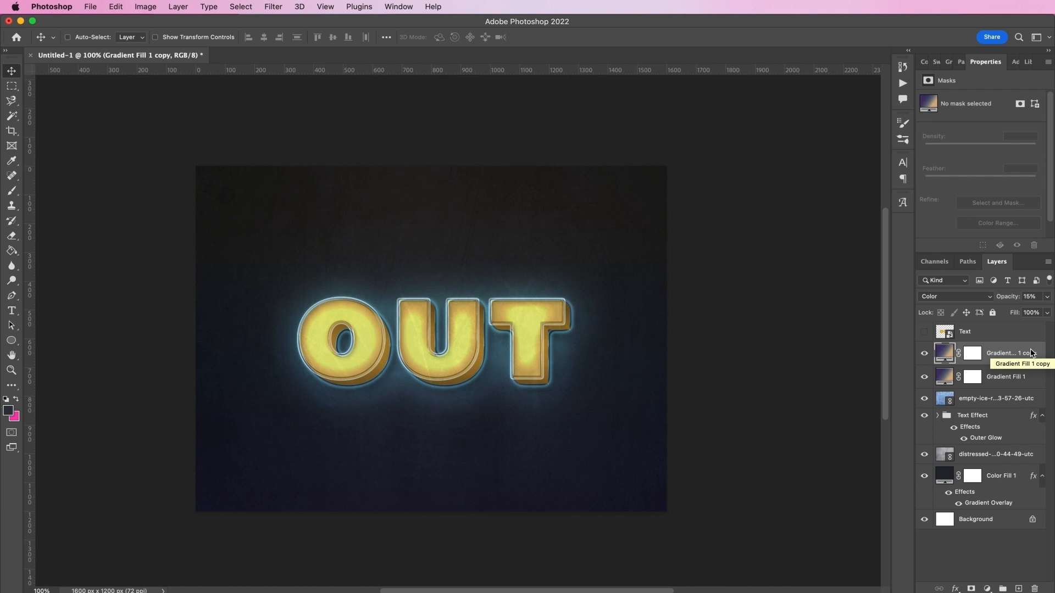
click(982, 297)
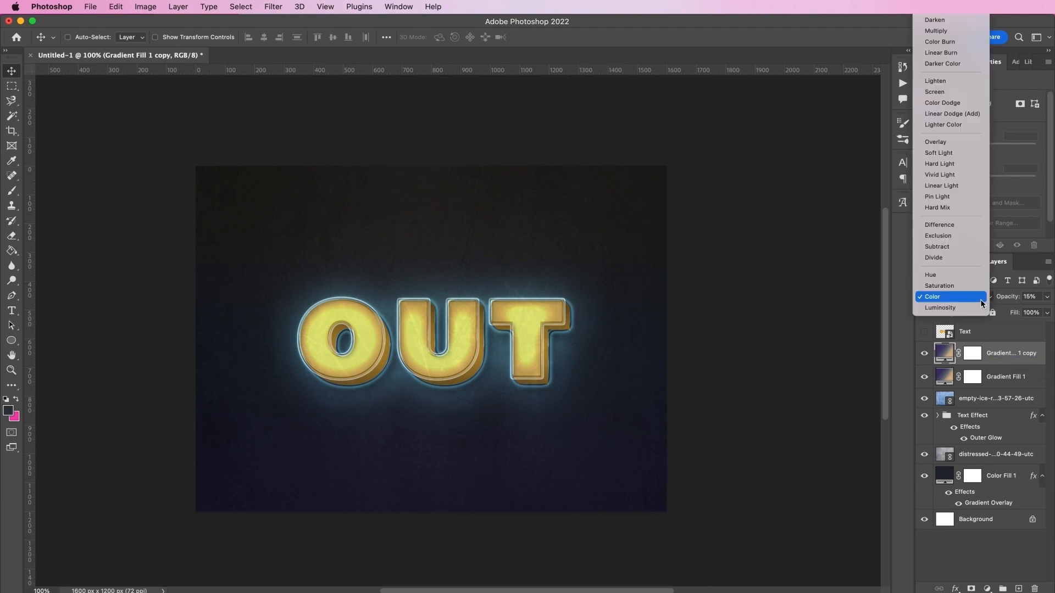
click(952, 153)
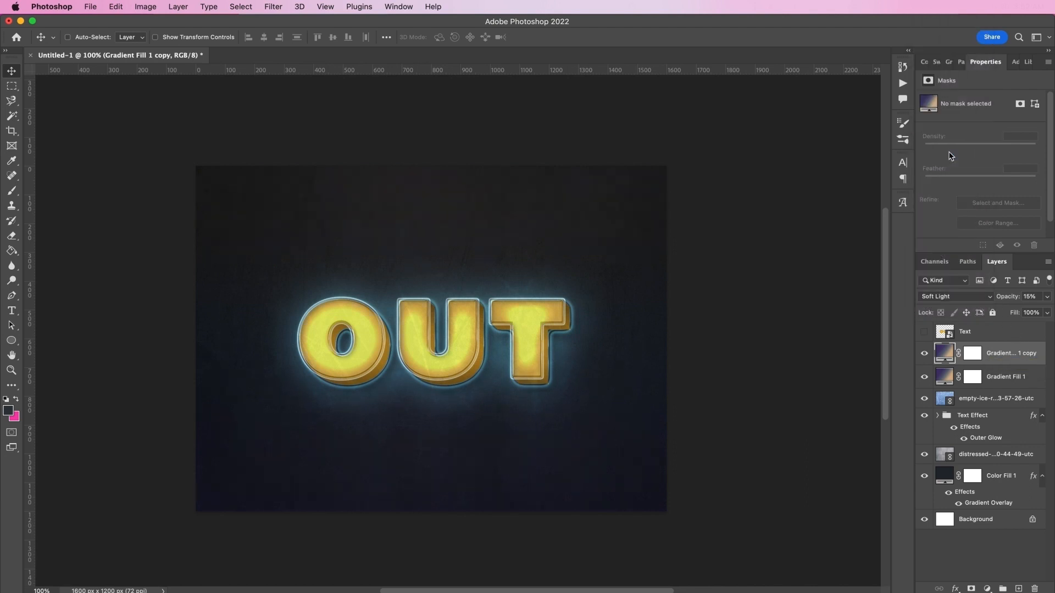
click(1030, 298)
text(50)
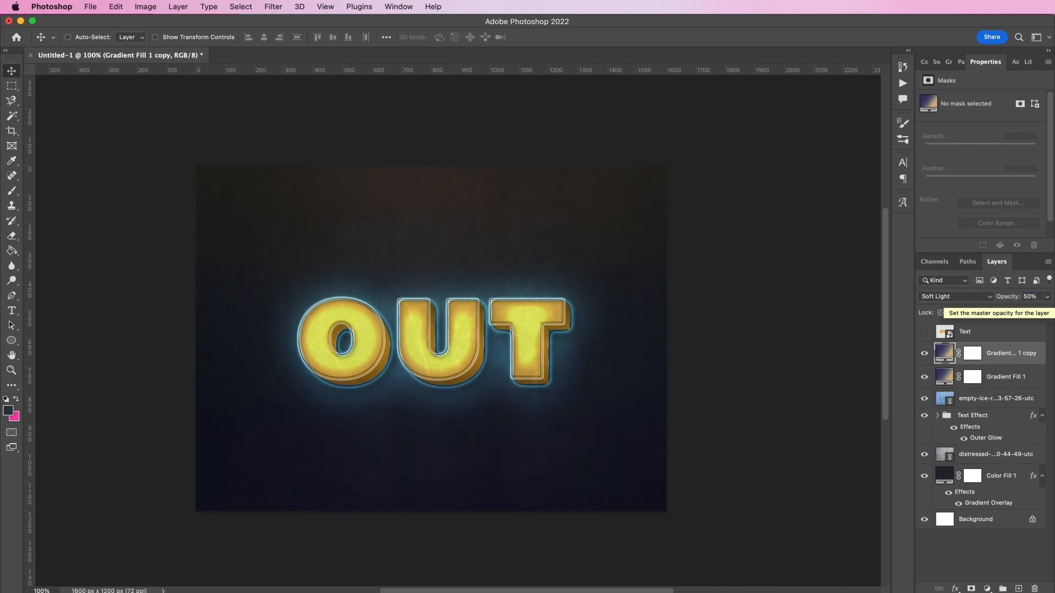
Examine the OUT lettering, its glow and the surrounding background texture up close at 200%
key(super+plus)
scroll(689, 259, left, 2)
scroll(689, 259, down, 3)
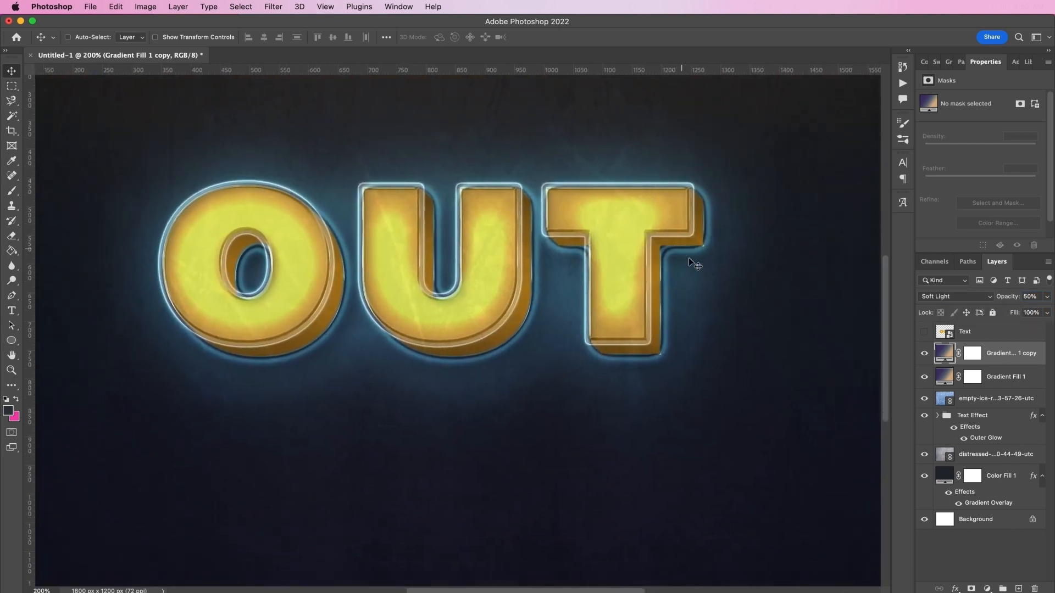
scroll(692, 263, up, 3)
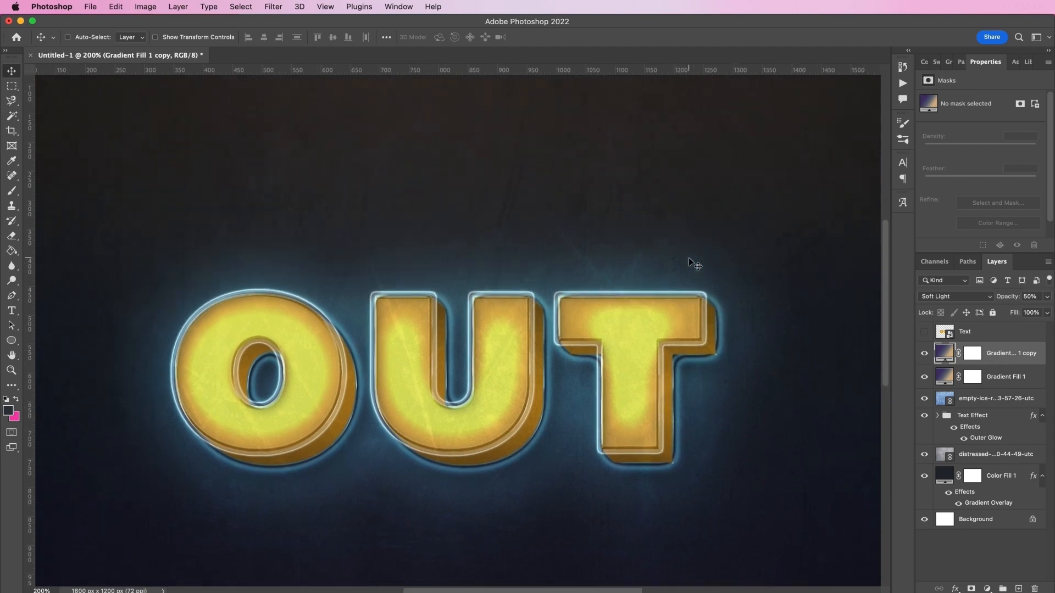
scroll(691, 262, down, 1)
scroll(691, 263, down, 1)
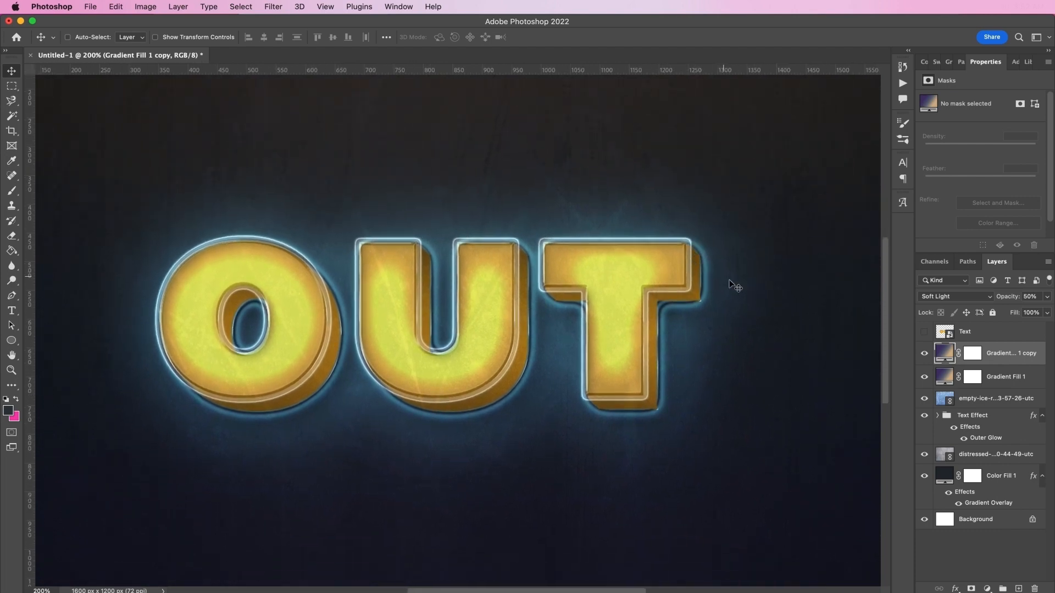